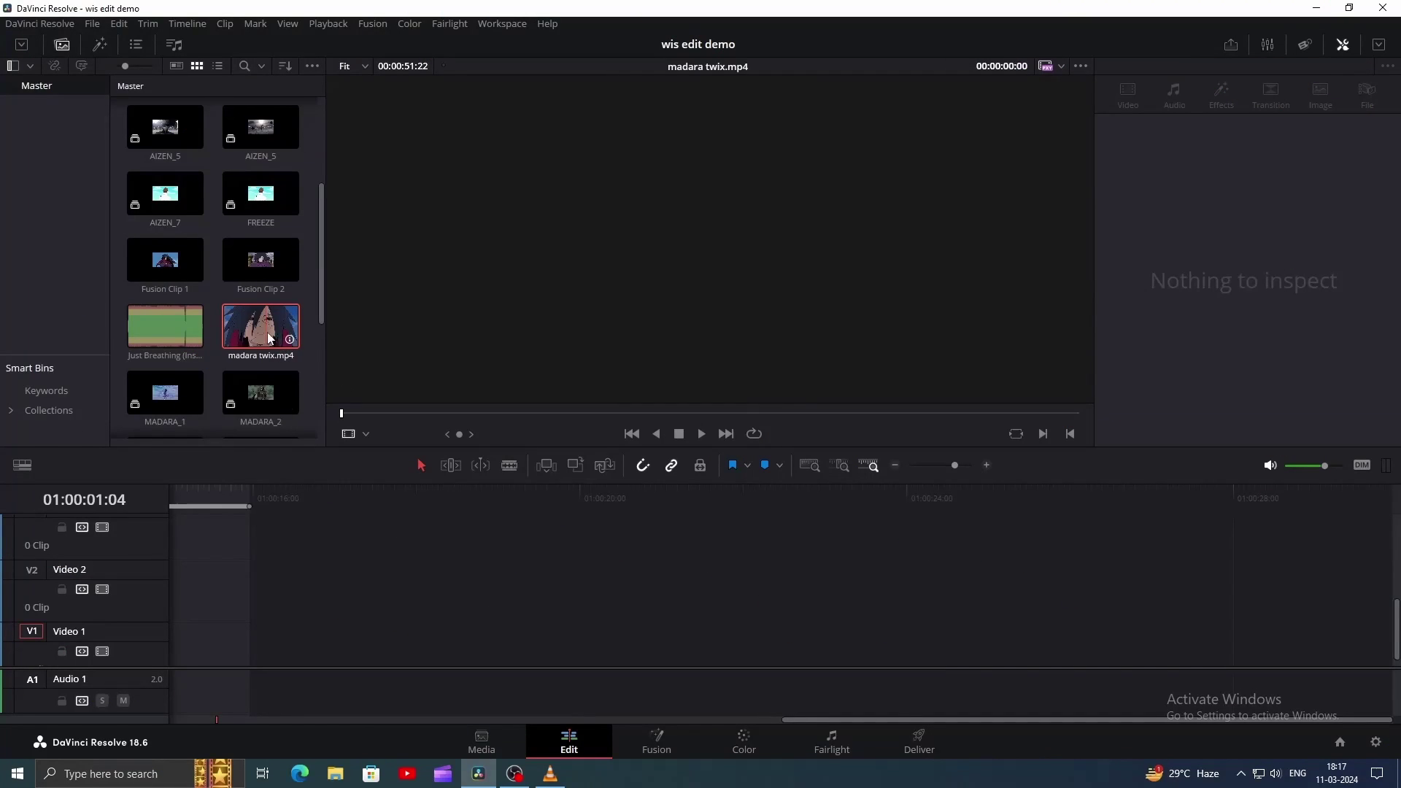
# Step: Place madara twix.mp4 at the start of the Video 1 track and set its zoom to 0.340
pyautogui.moveTo(260, 328); pyautogui.dragTo(211, 677)
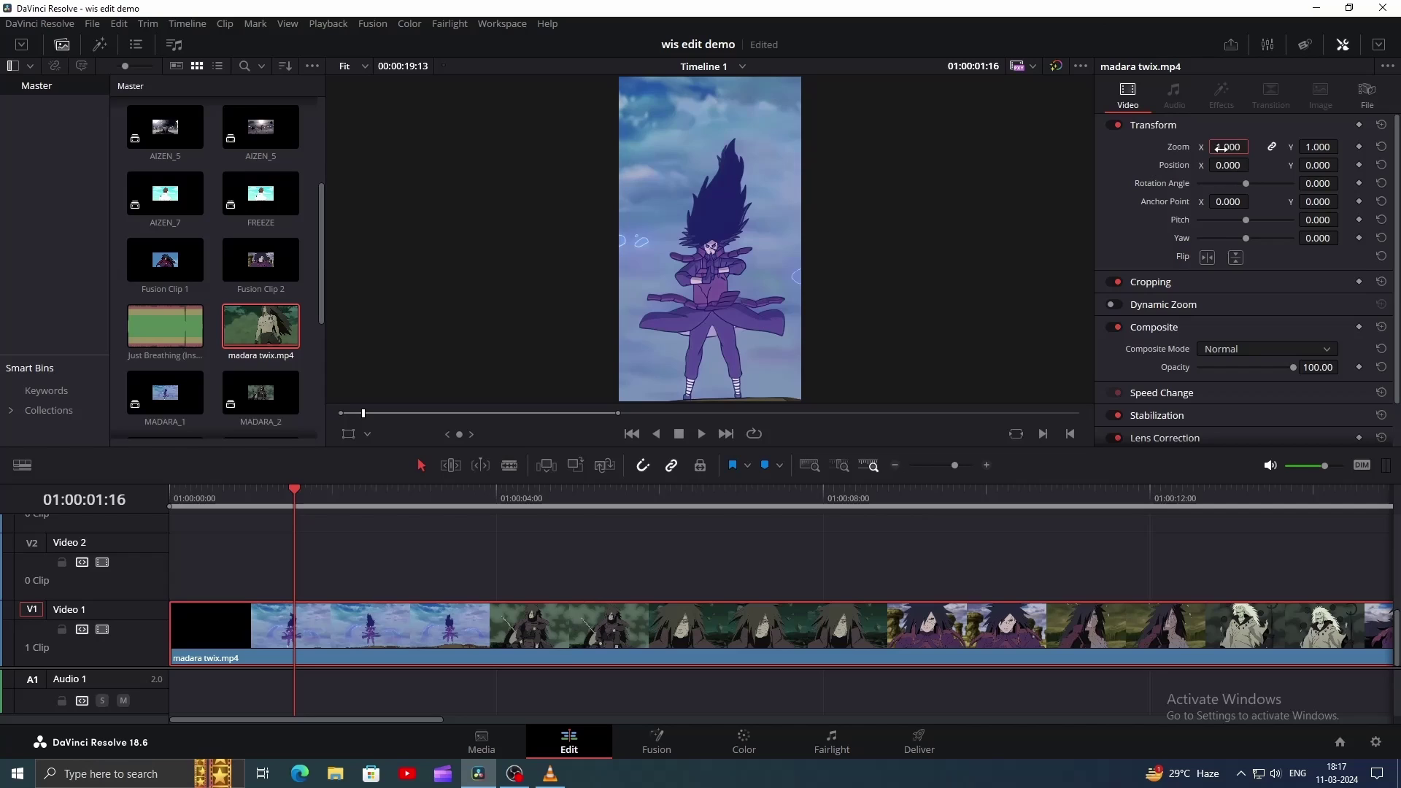
pyautogui.click(1027, 549)
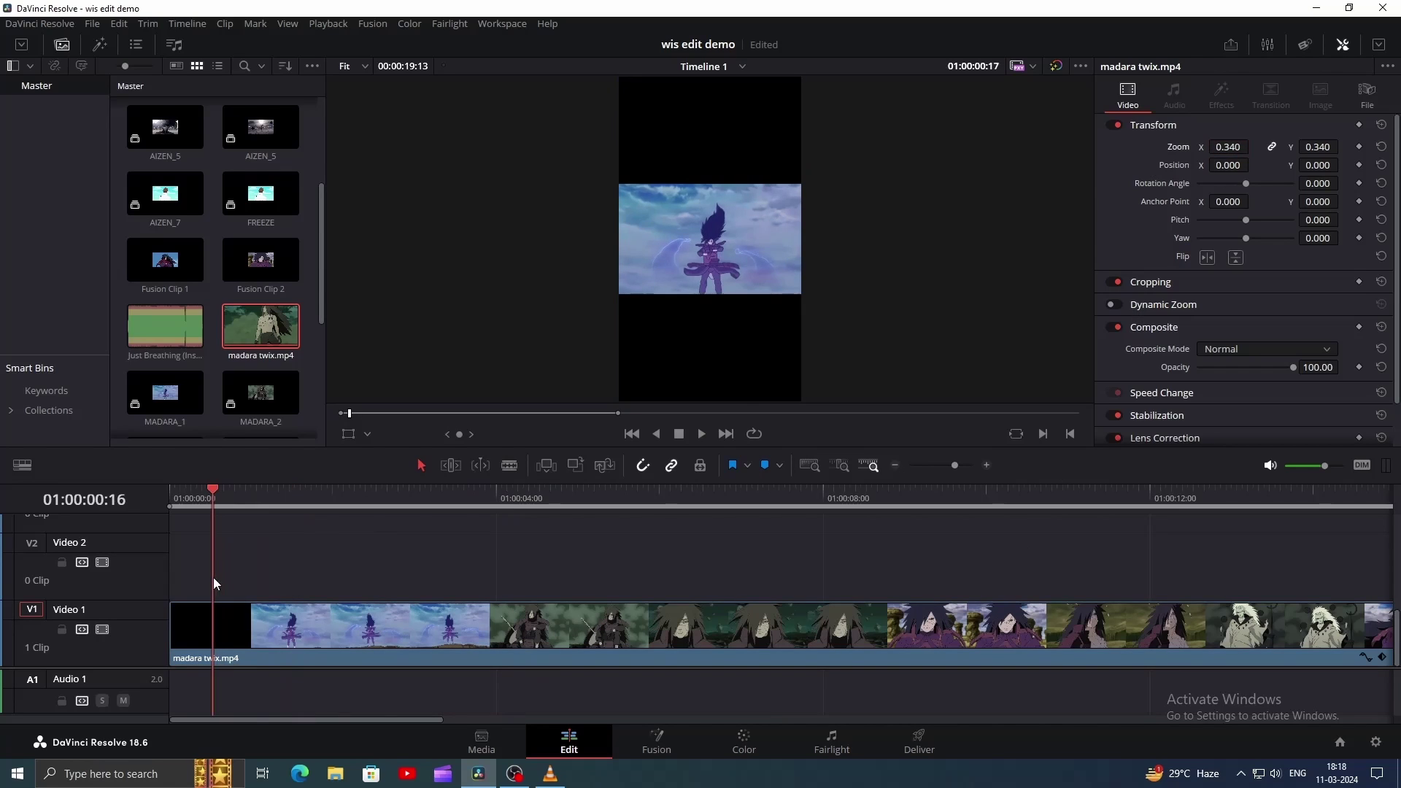
# Step: Cut off the clip's opening at 01:00:01:08, close the gap, and split the remaining footage at 01:00:01:00
pyautogui.moveTo(213, 577); pyautogui.dragTo(272, 582)
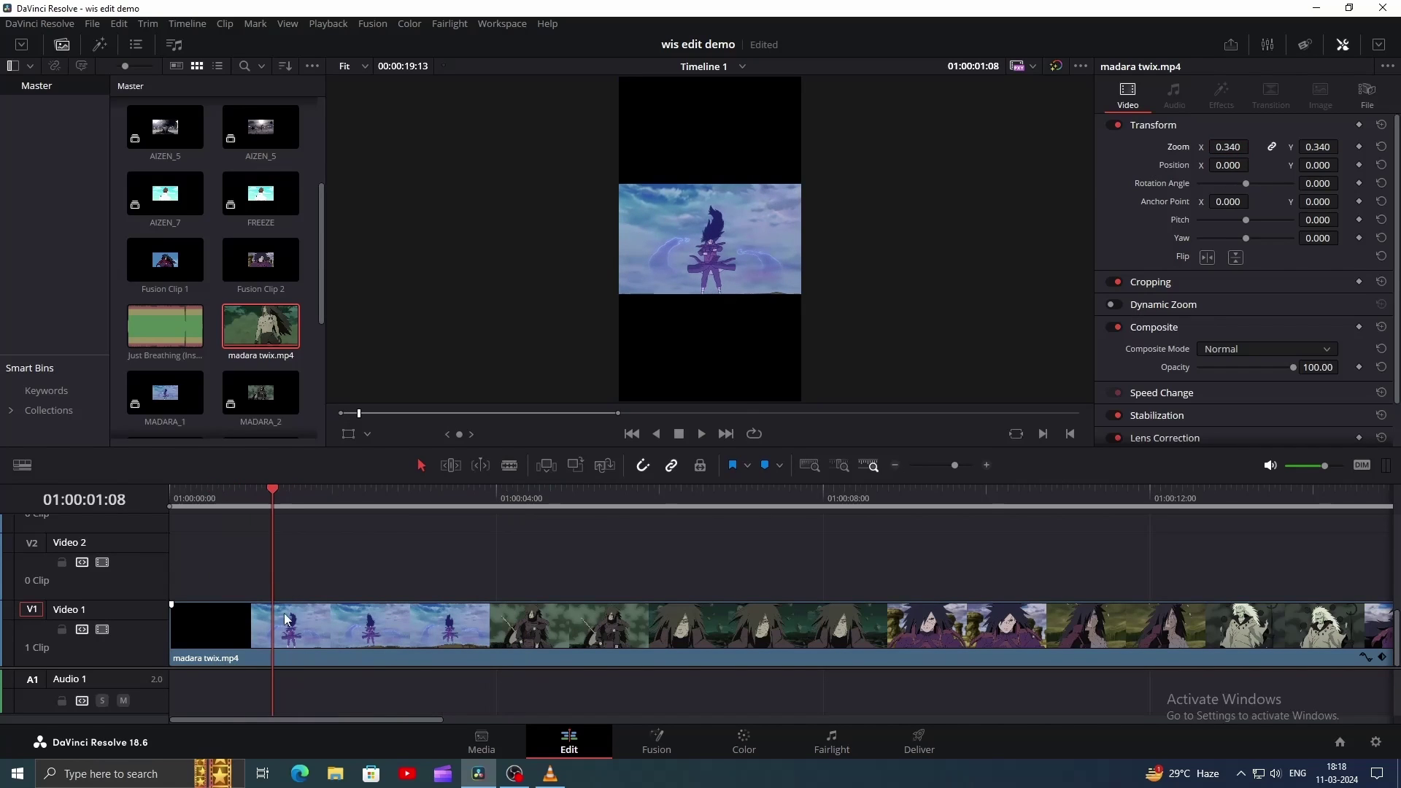
pyautogui.click(299, 650)
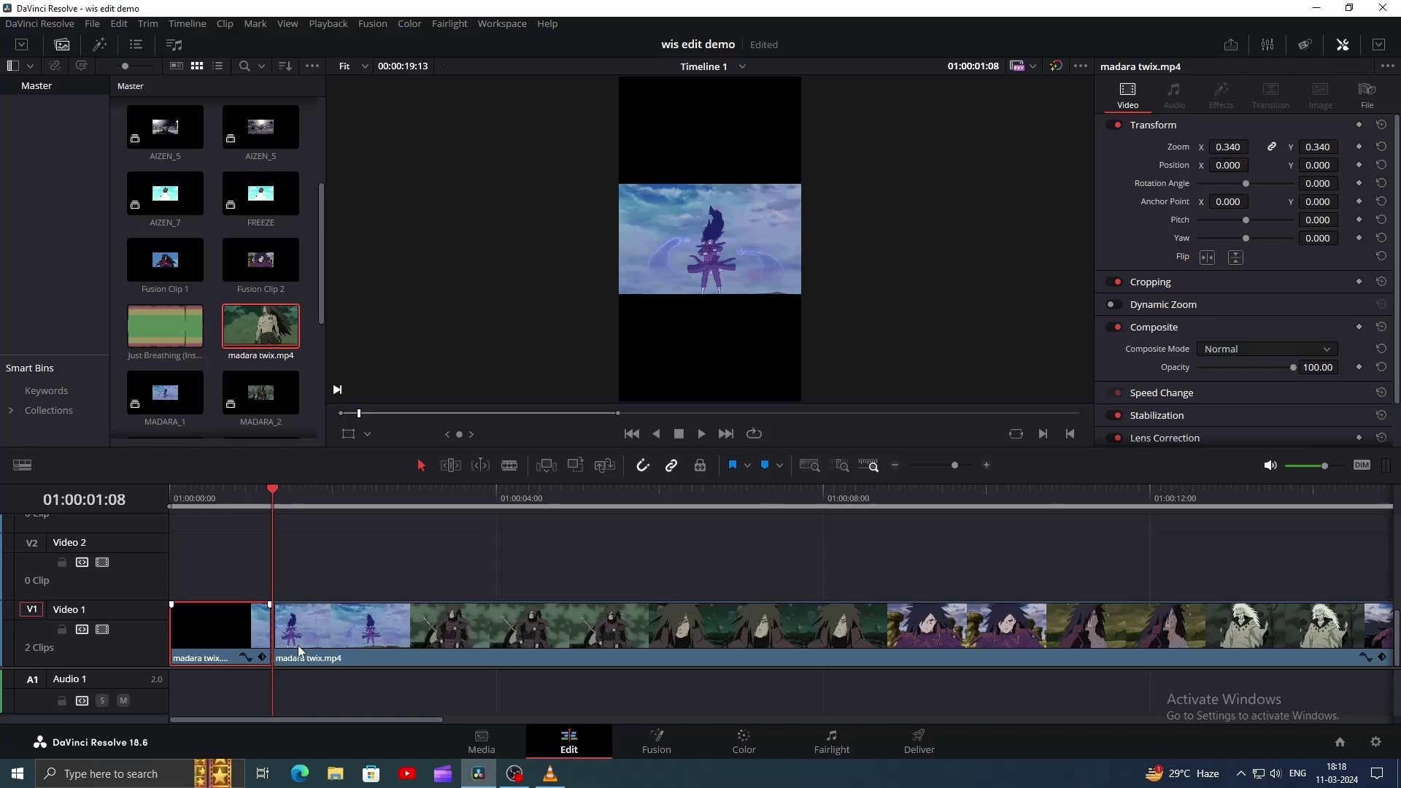
pyautogui.hotkey('shift', '[')
pyautogui.hotkey('shift', 'Right')
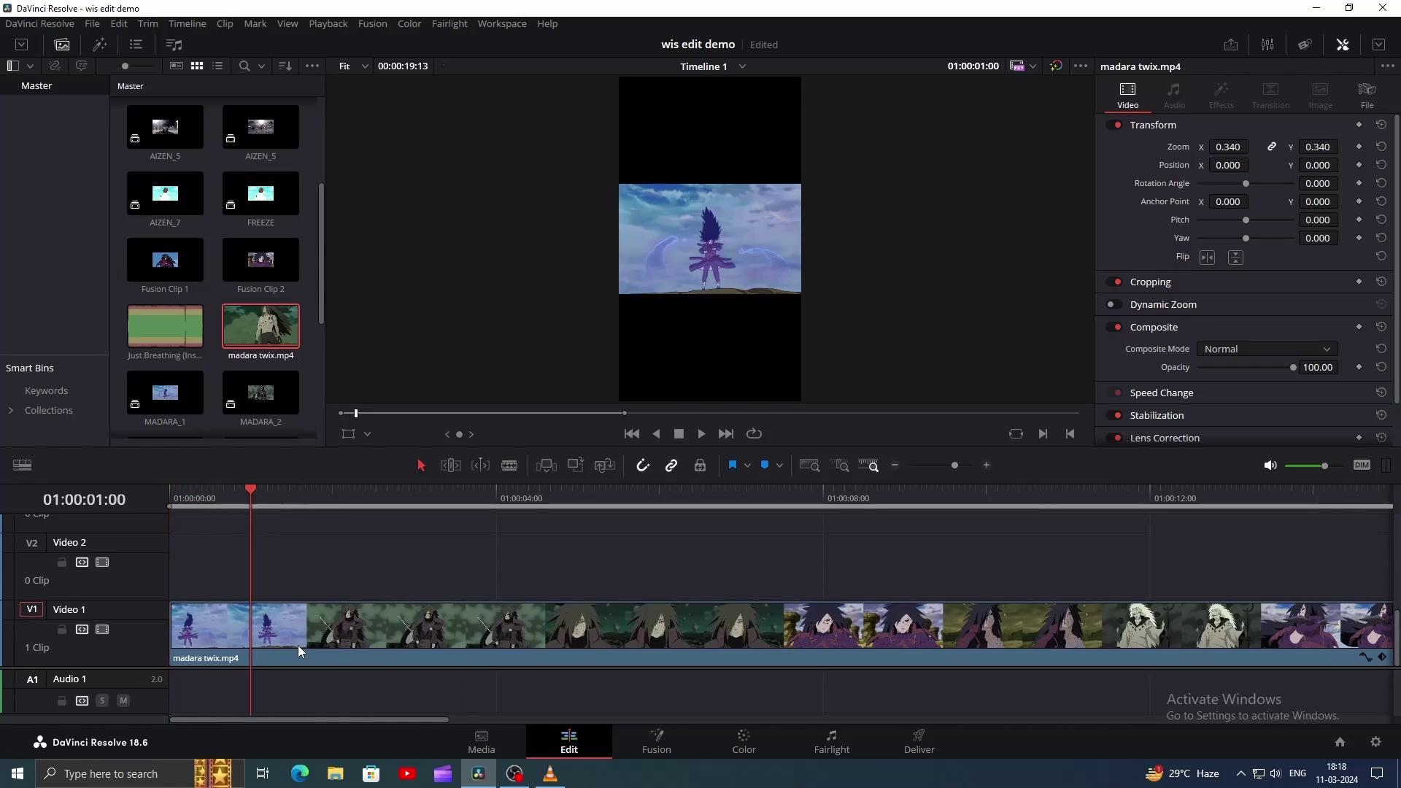
pyautogui.hotkey('ctrl', 'b')
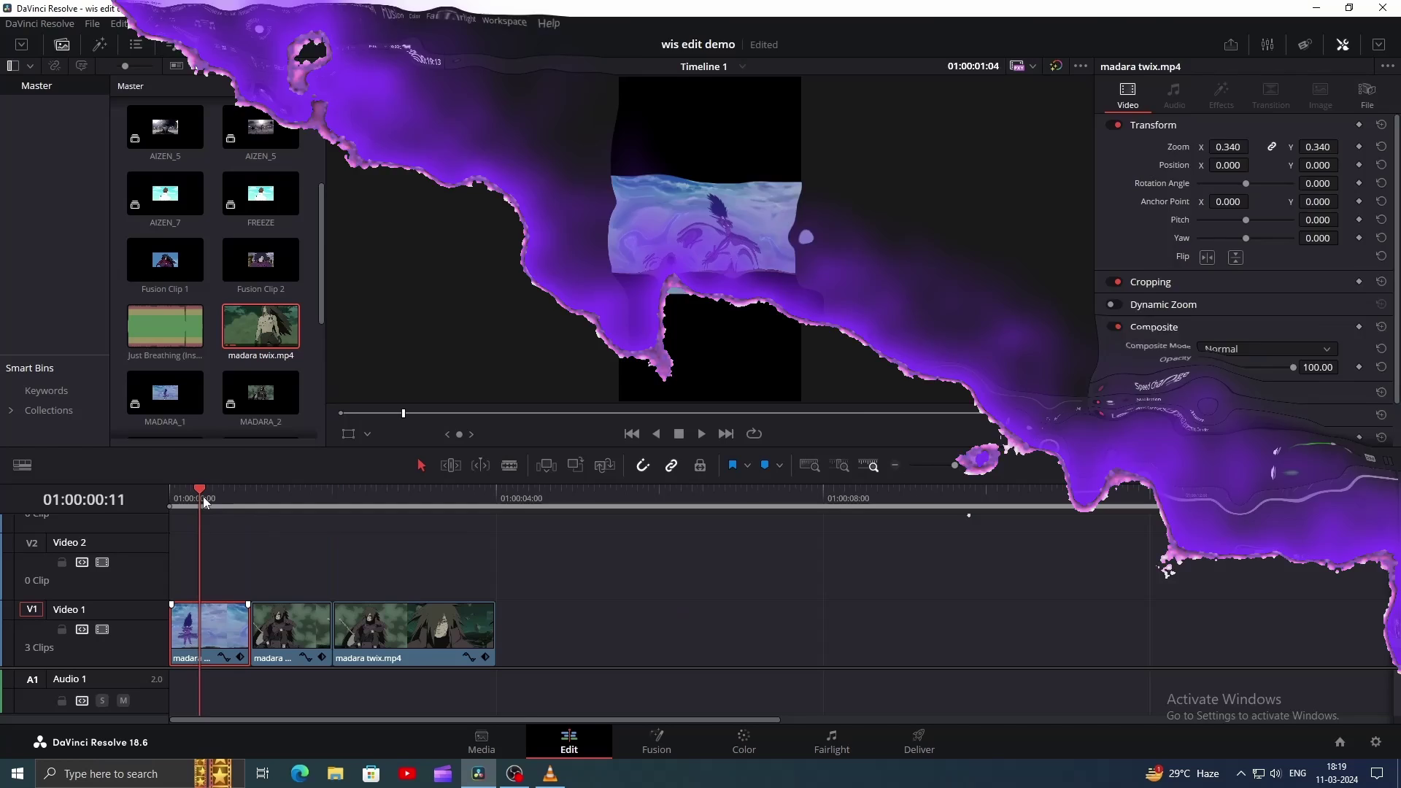
# Step: Review the three cut madara twix.mp4 clips by scrubbing and playing through the timeline
pyautogui.moveTo(203, 496); pyautogui.dragTo(283, 549)
pyautogui.click(344, 574)
pyautogui.click(349, 581)
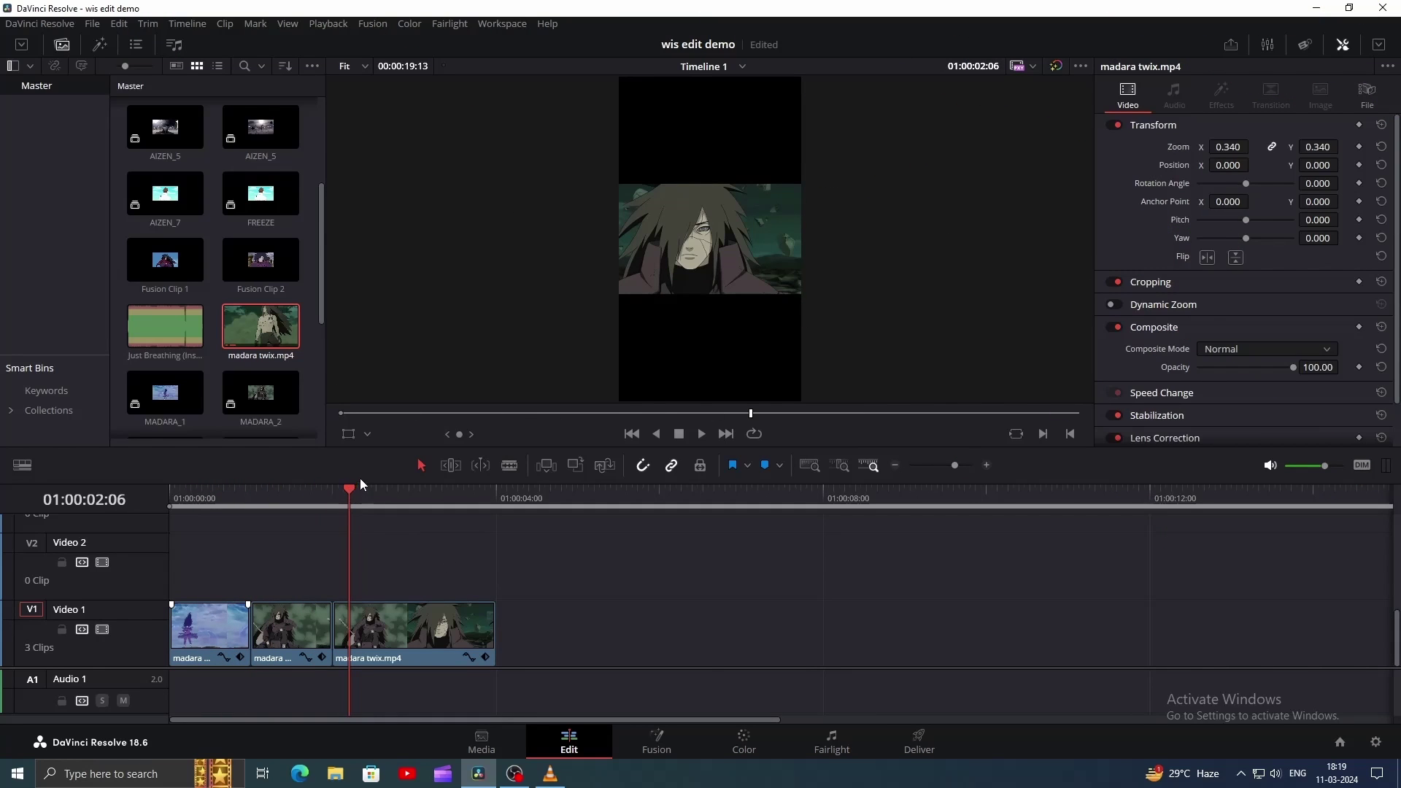
pyautogui.moveTo(353, 492); pyautogui.dragTo(493, 545)
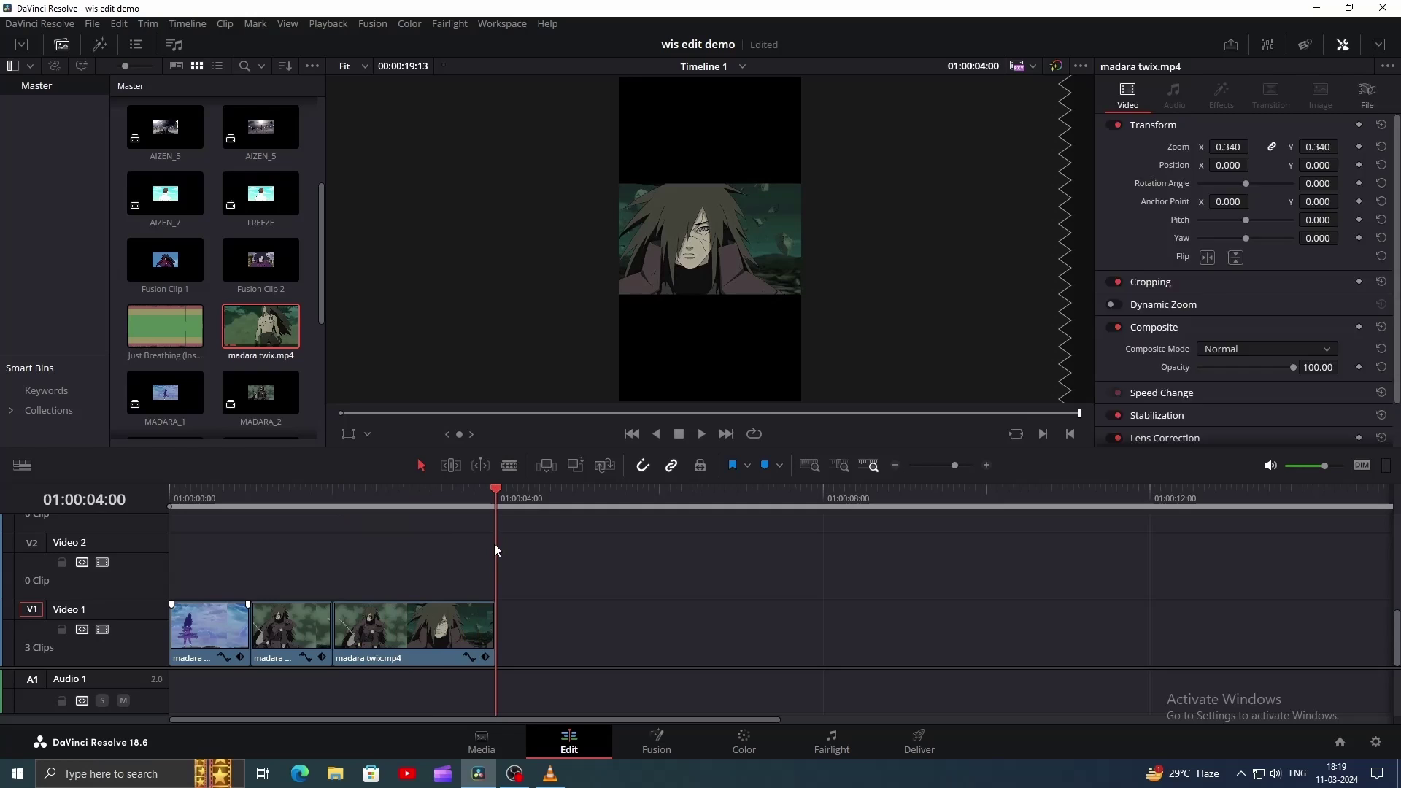
pyautogui.click(493, 544)
pyautogui.moveTo(362, 497); pyautogui.dragTo(177, 558)
pyautogui.press('space')
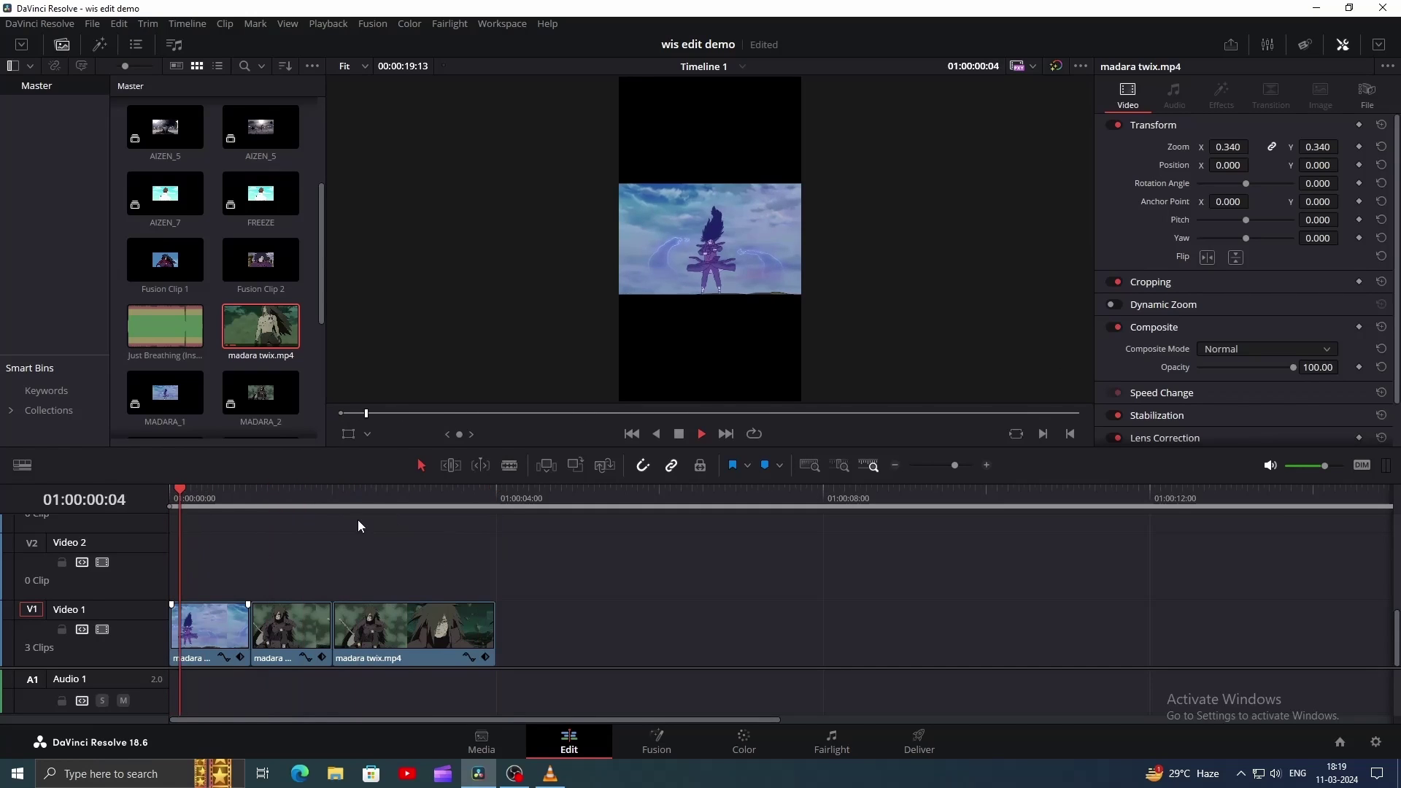
# Step: Turn the first clip on Video 1 into a compound clip named MADARA_1
pyautogui.click(216, 620)
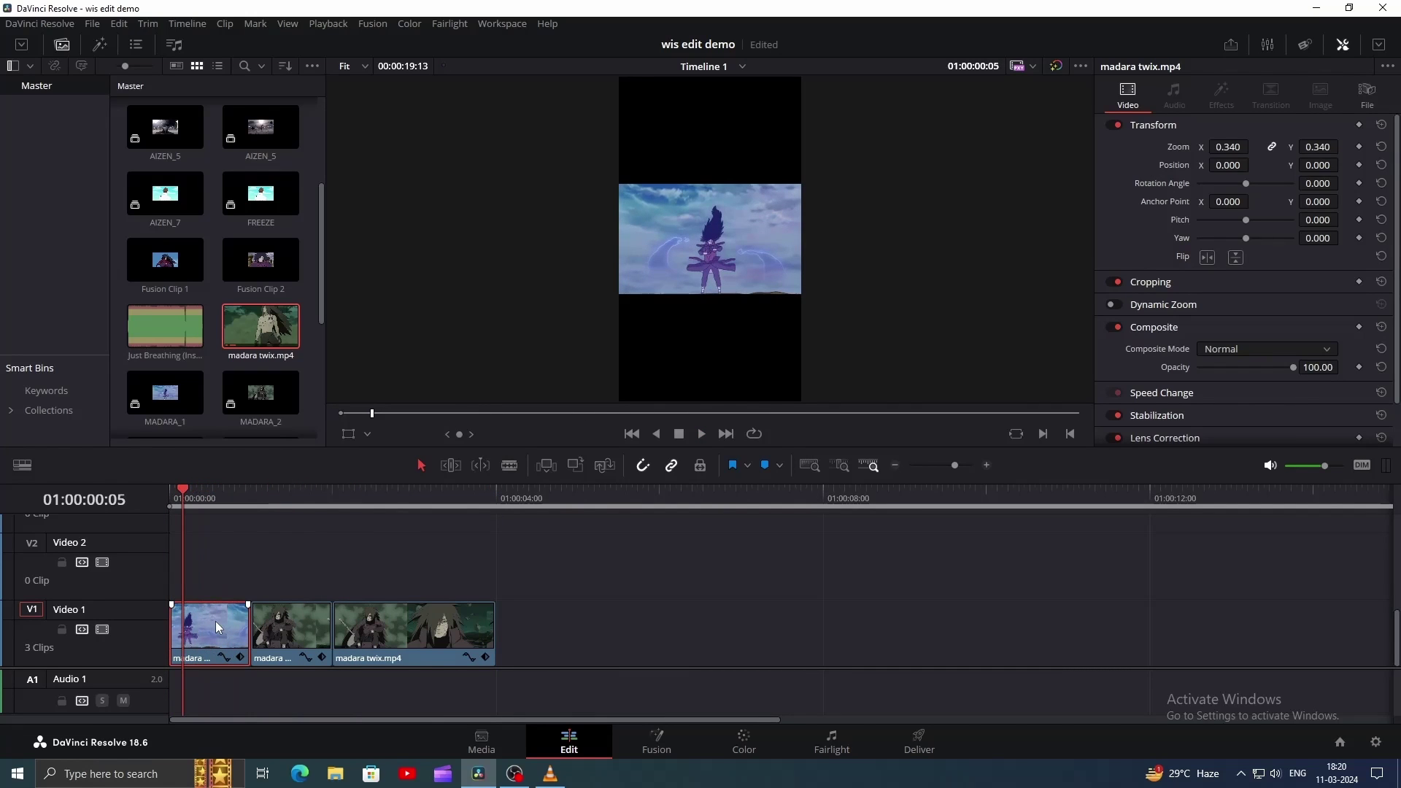
pyautogui.rightClick(216, 621)
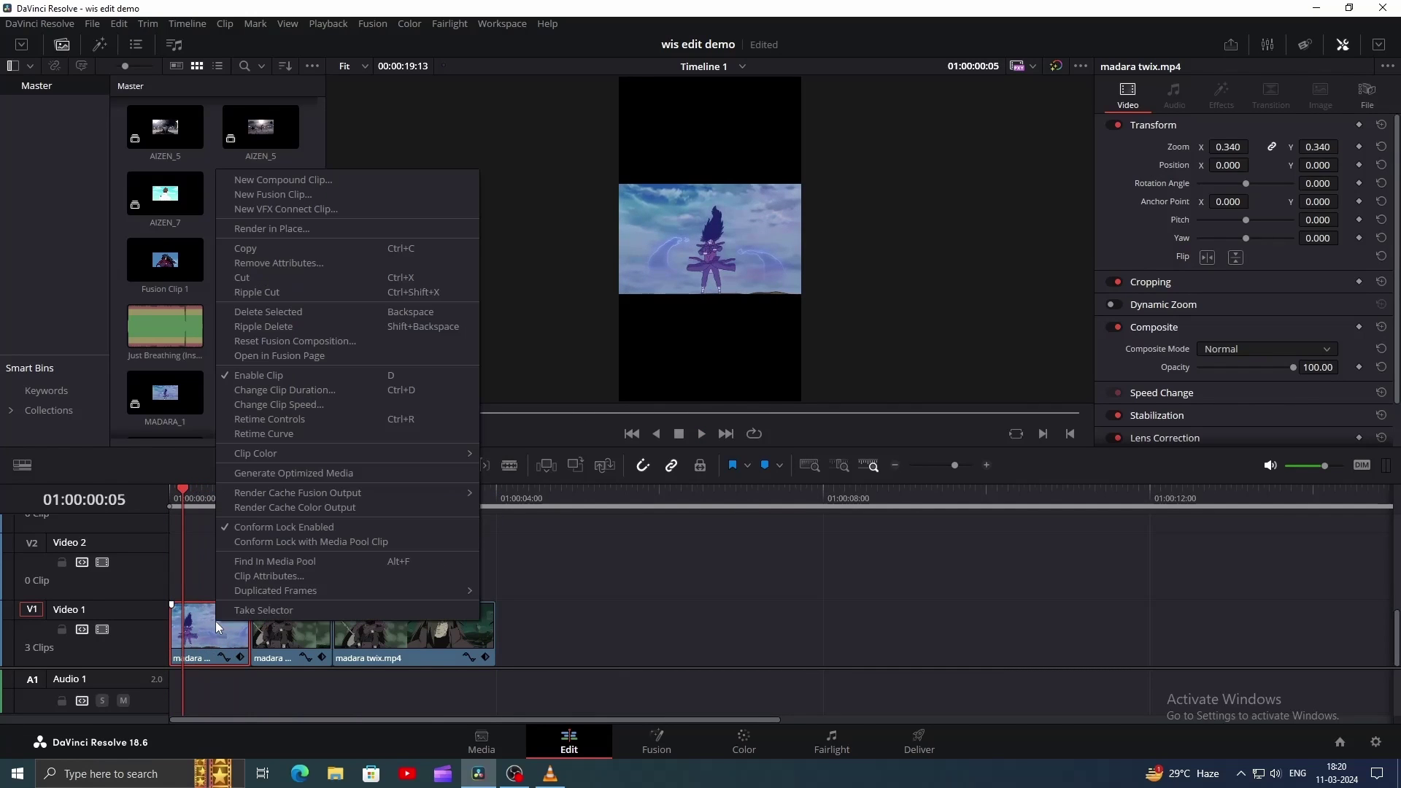
pyautogui.click(315, 184)
pyautogui.write('MADARA_')
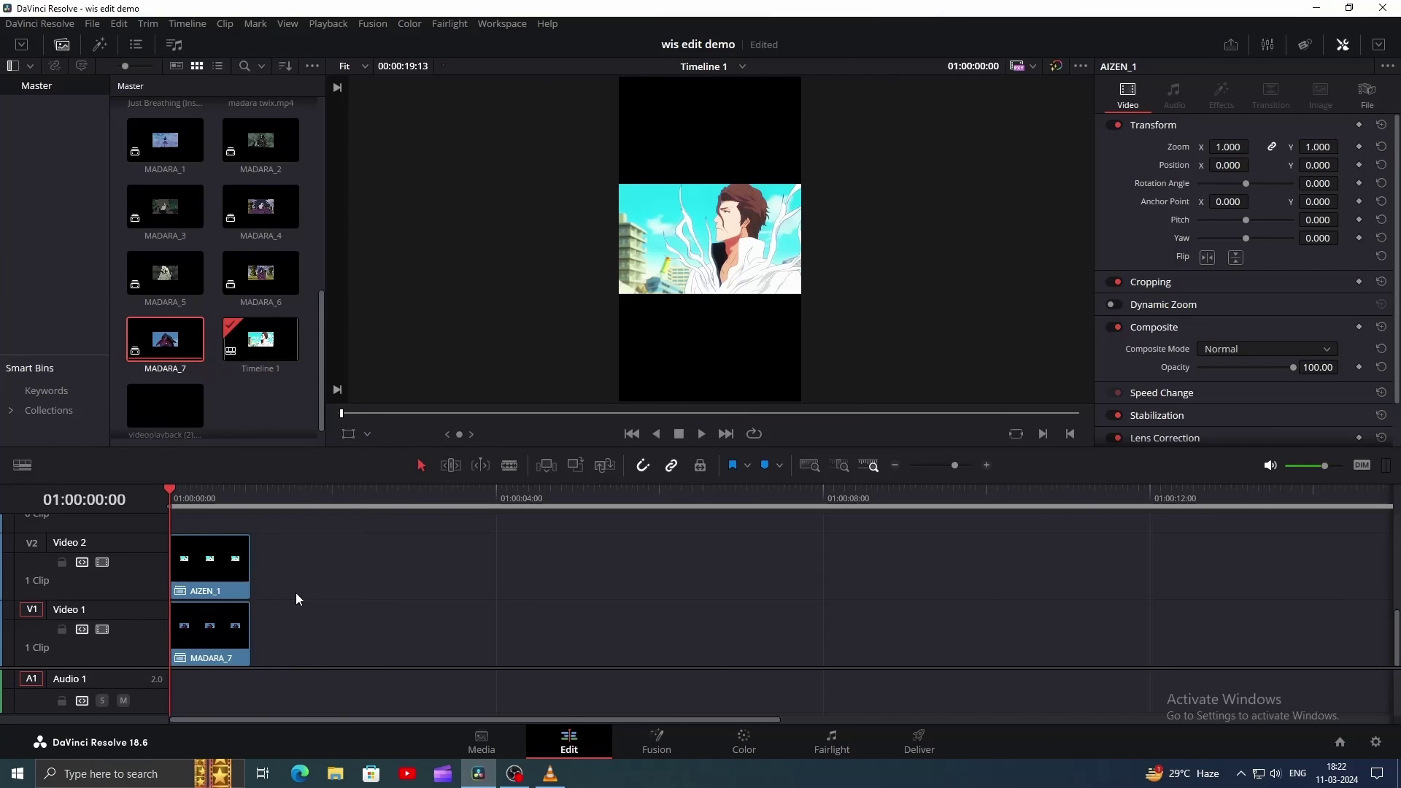
# Step: Check the clip beneath AIZEN_1 by briefly disabling Video 2, and combine AIZEN_1 and MADARA_7 into a new Fusion clip
pyautogui.click(108, 562)
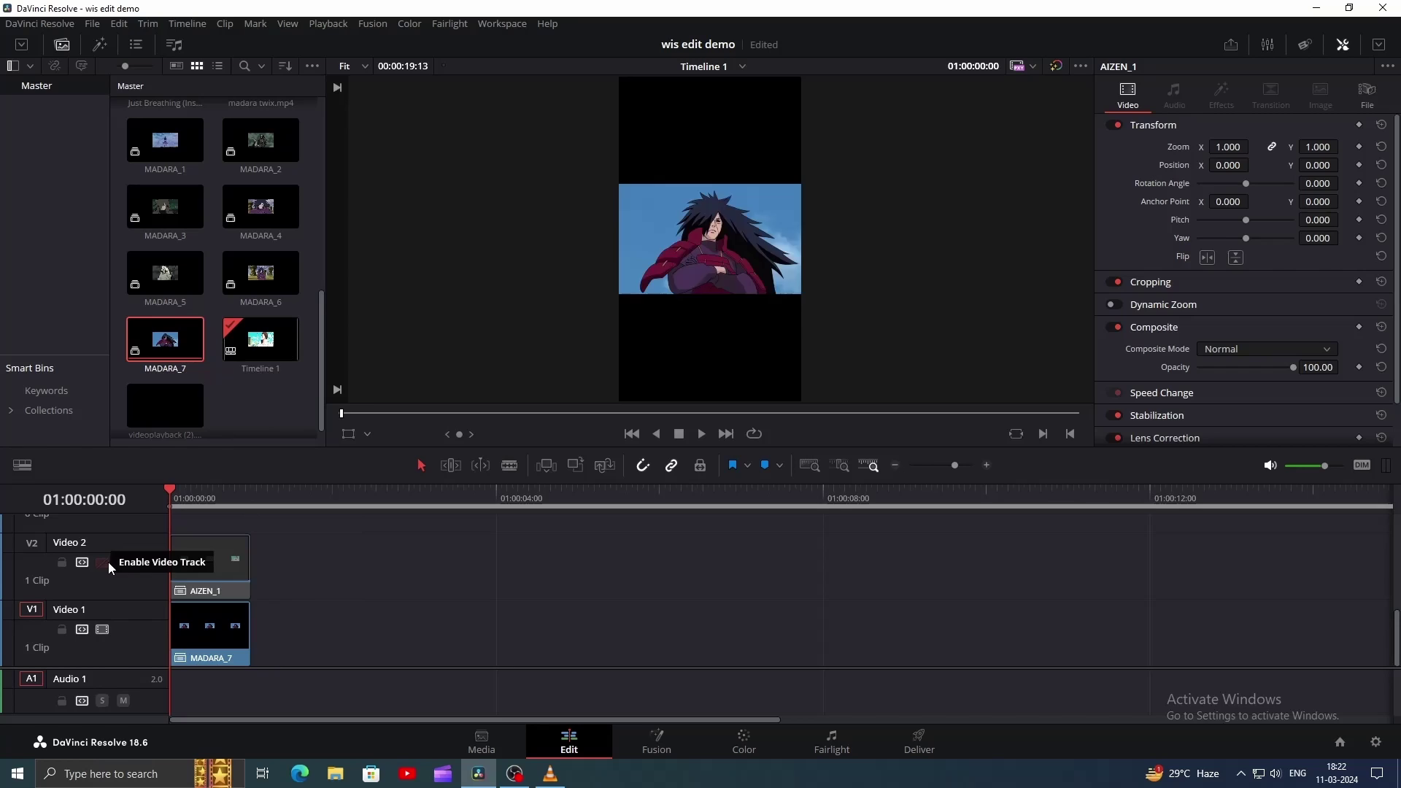
pyautogui.click(108, 562)
pyautogui.moveTo(270, 540); pyautogui.dragTo(203, 670)
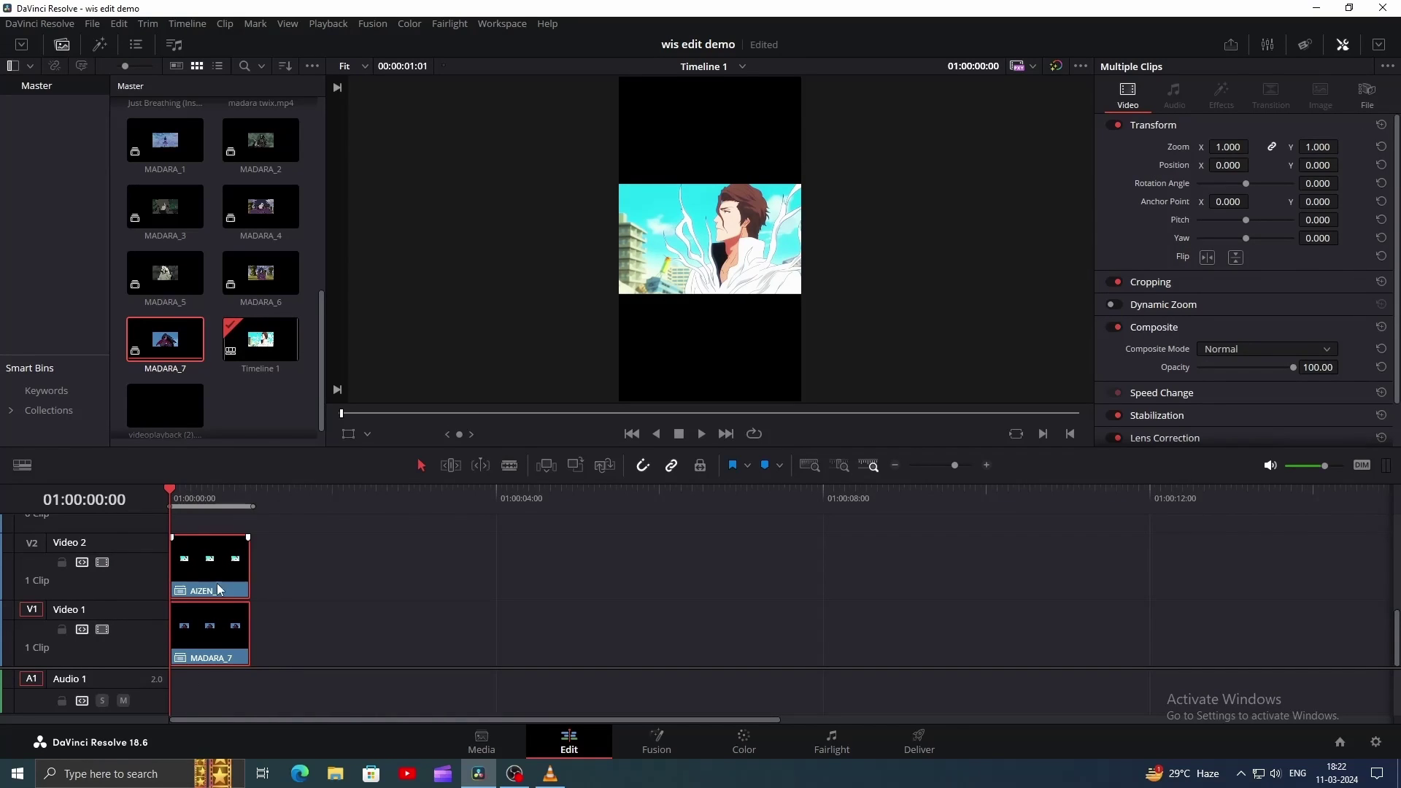
pyautogui.rightClick(220, 570)
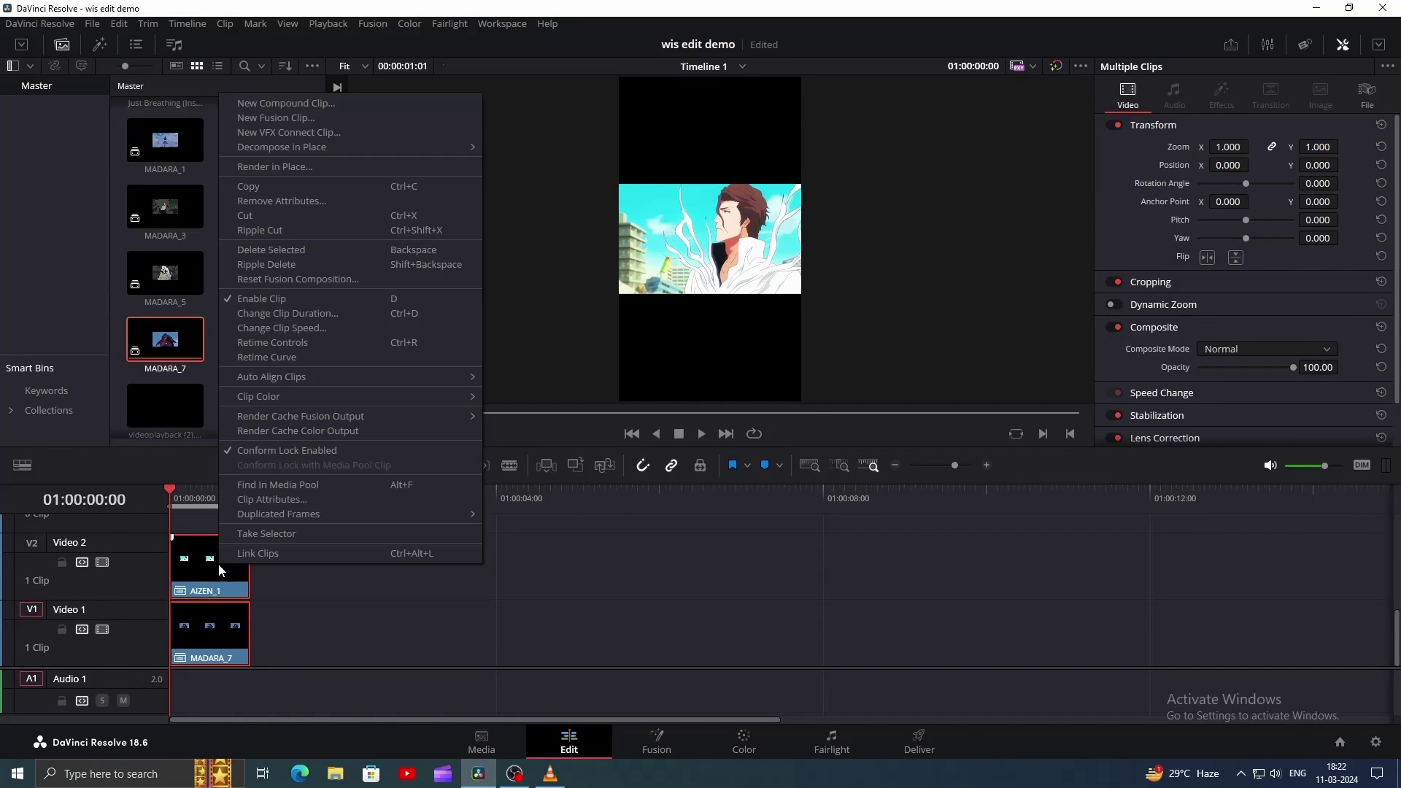
pyautogui.click(308, 117)
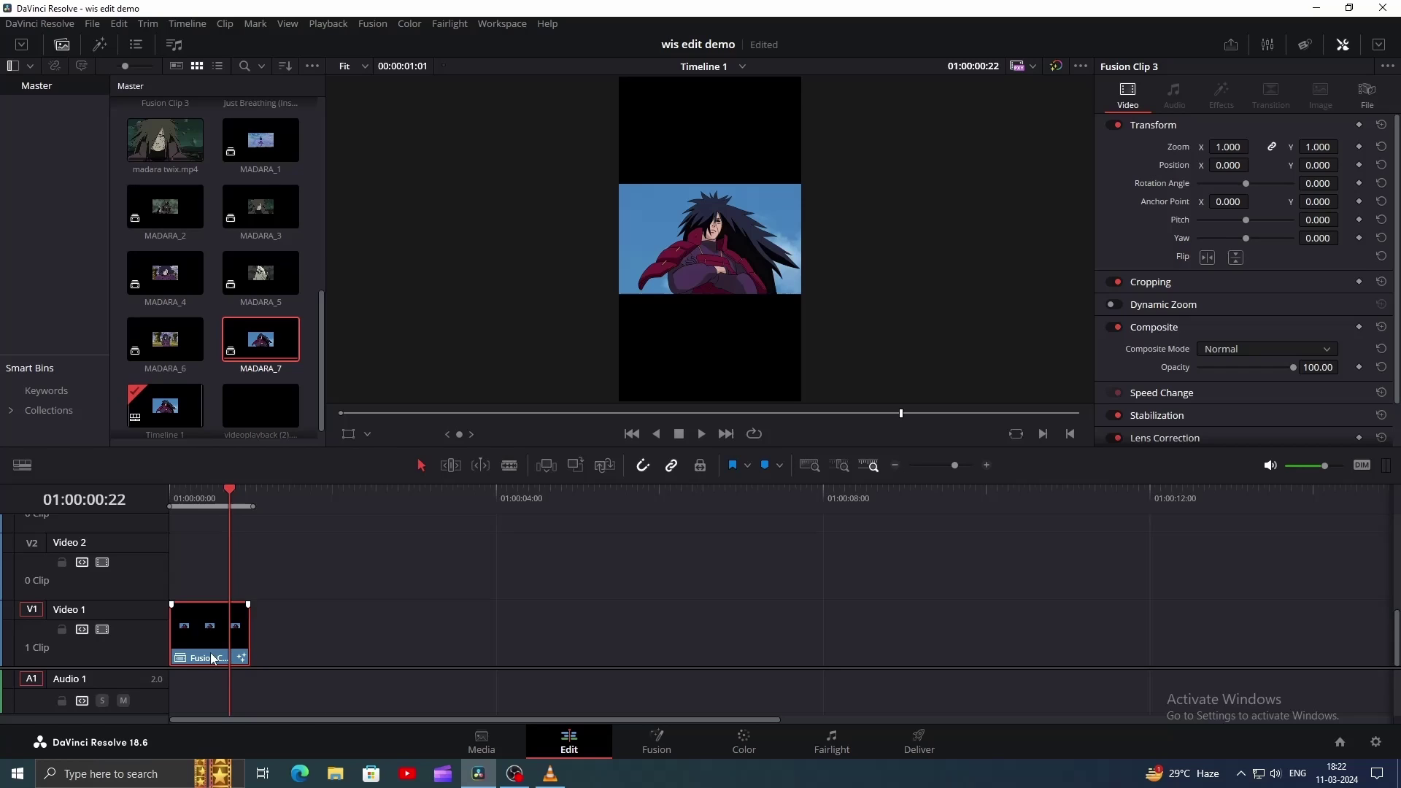
# Step: On the Fusion page, rename MediaIn2 as AIZEN and arrange the nodes with AIZEN above Merge1 and MADARA before it
pyautogui.click(656, 737)
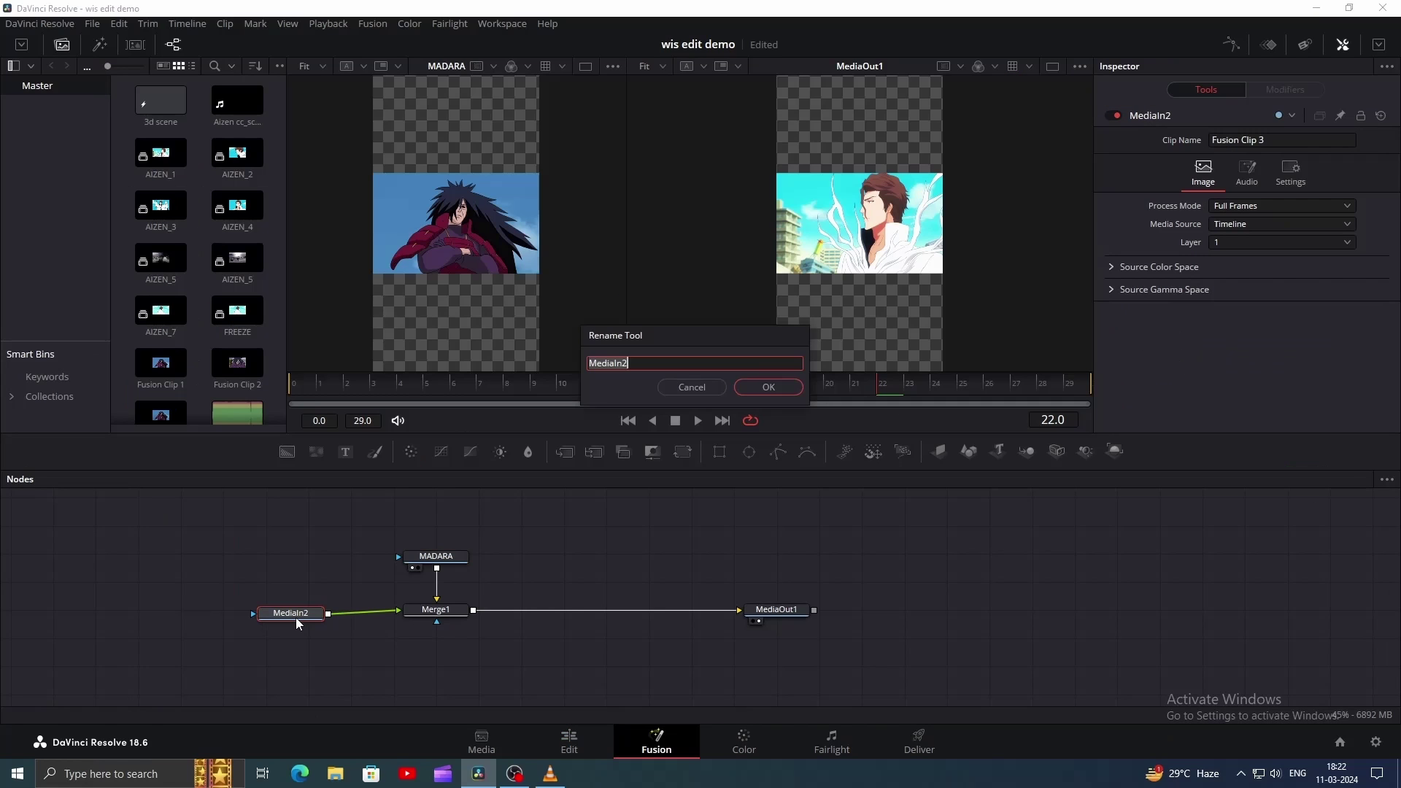
pyautogui.write('AIZEN')
pyautogui.press('Return')
pyautogui.moveTo(295, 618)
pyautogui.mouseDown()
pyautogui.moveTo(471, 535)
pyautogui.moveTo(269, 618)
pyautogui.mouseUp()
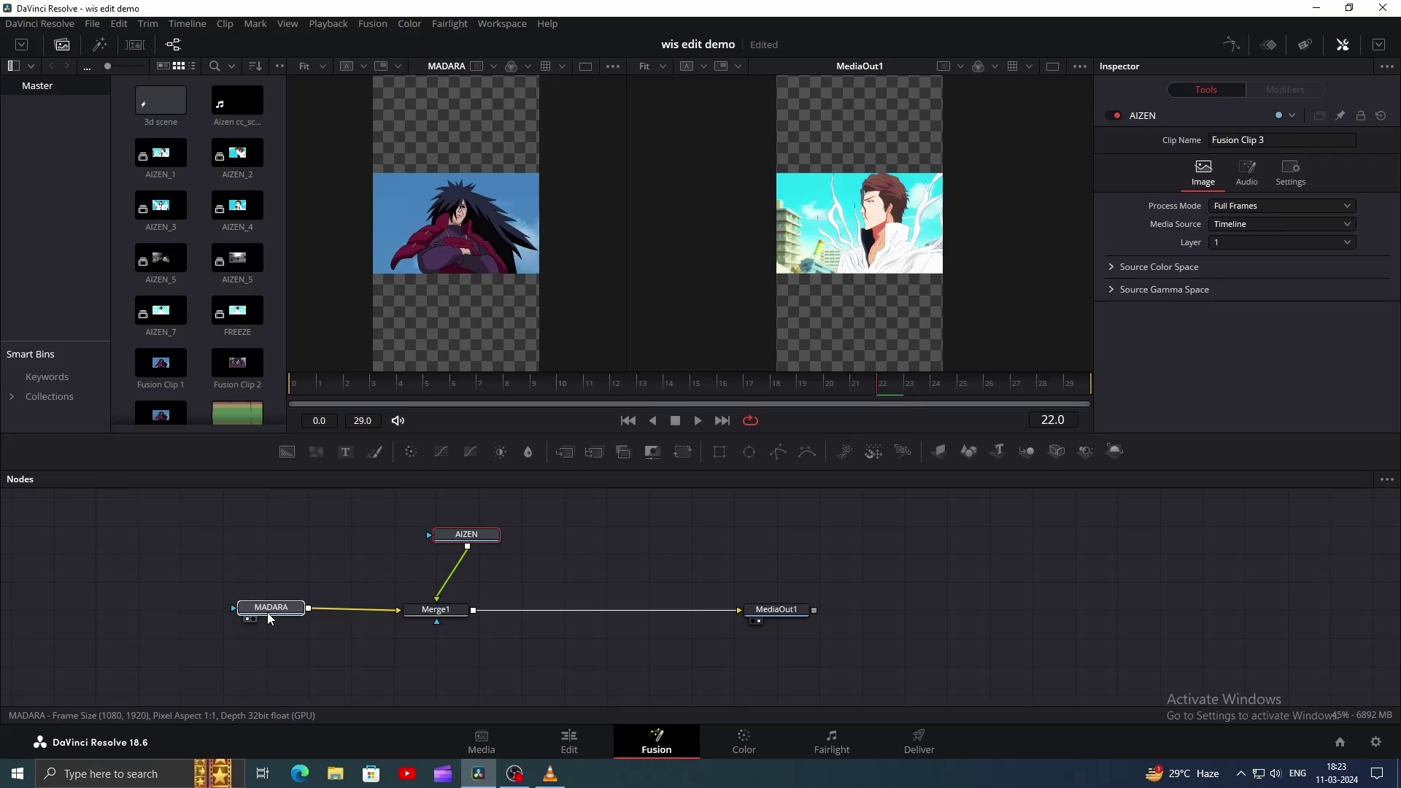
pyautogui.moveTo(467, 534); pyautogui.dragTo(434, 533)
# Step: Add a Transform after MADARA that raises it to about Y 0.83, and set Merge1's center Y to 0.318
pyautogui.click(270, 608)
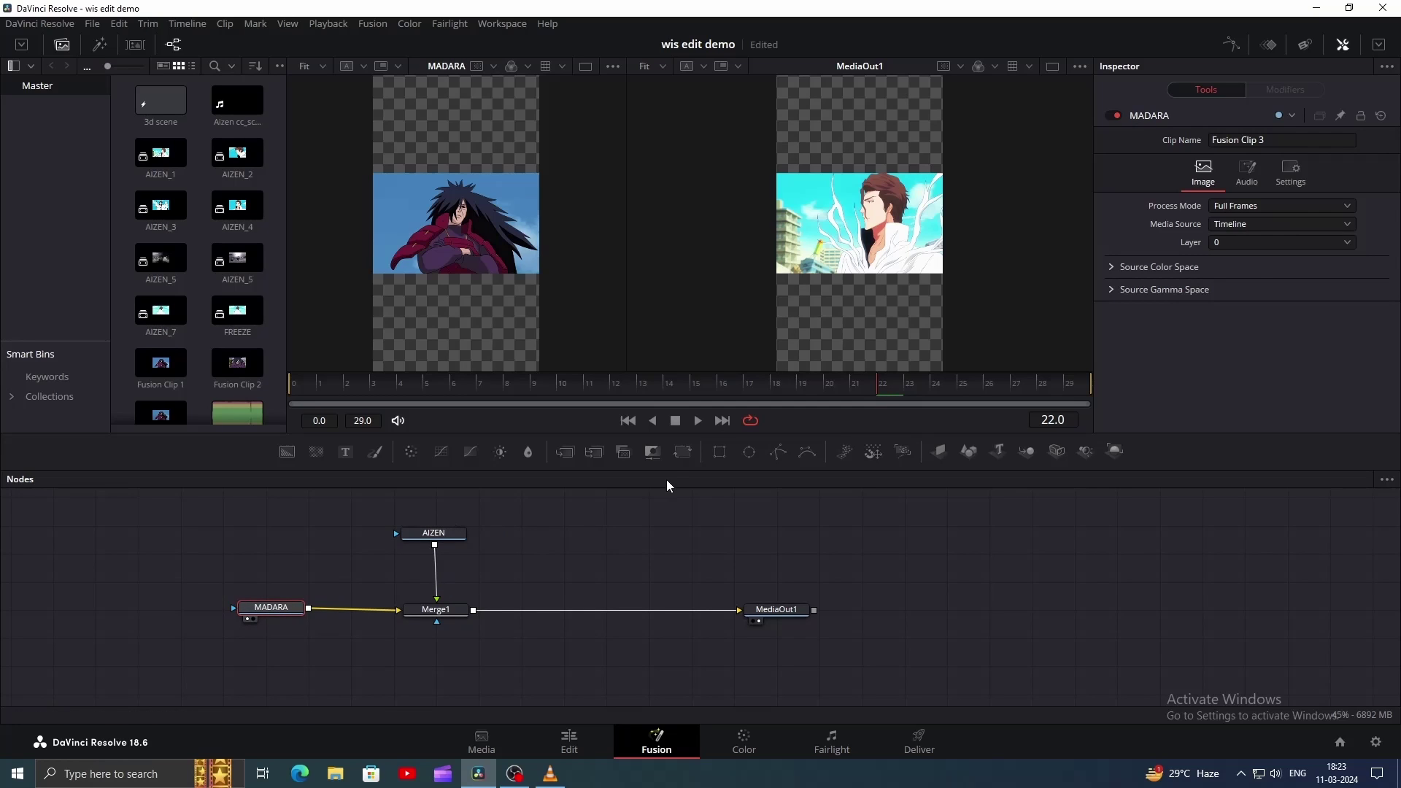
pyautogui.click(682, 451)
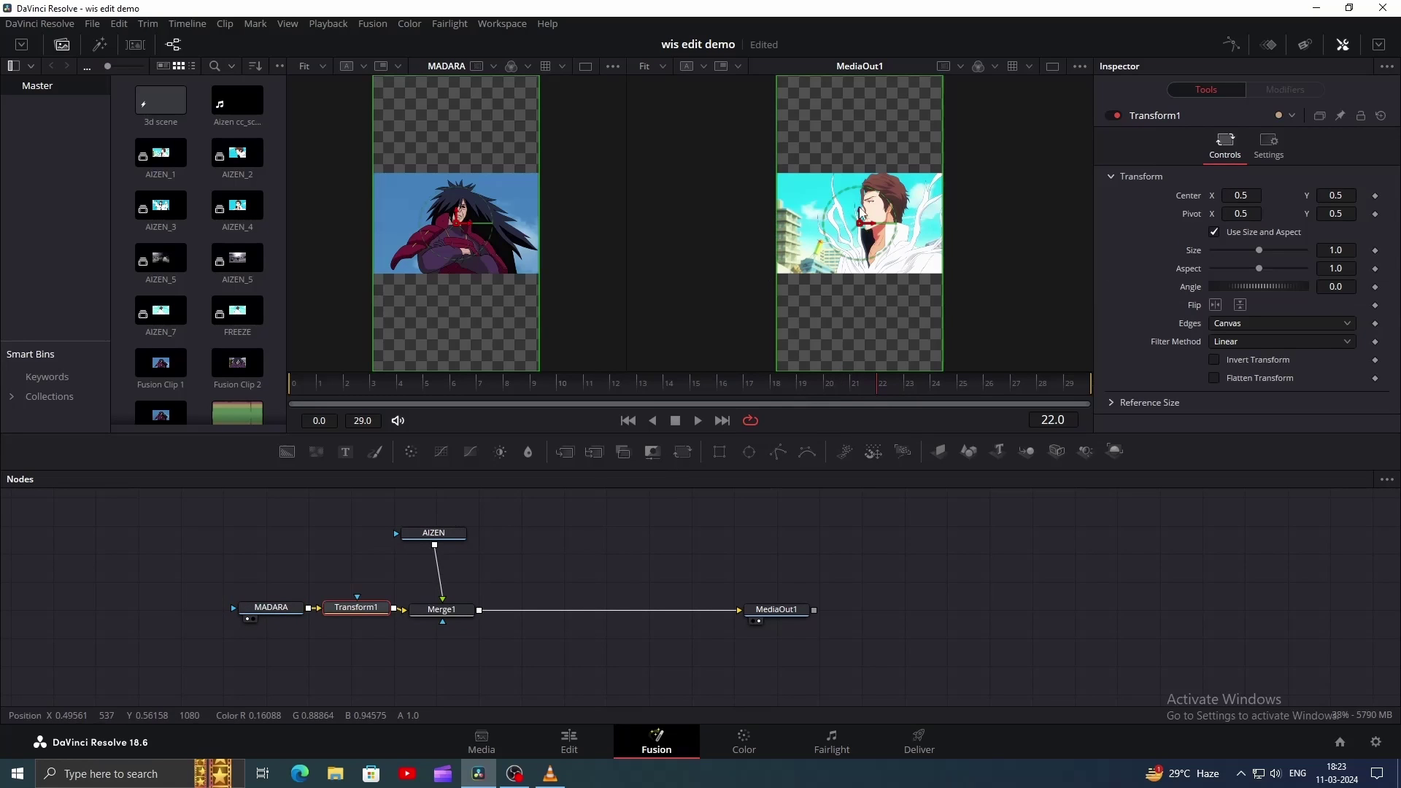
pyautogui.moveTo(860, 213); pyautogui.dragTo(863, 117)
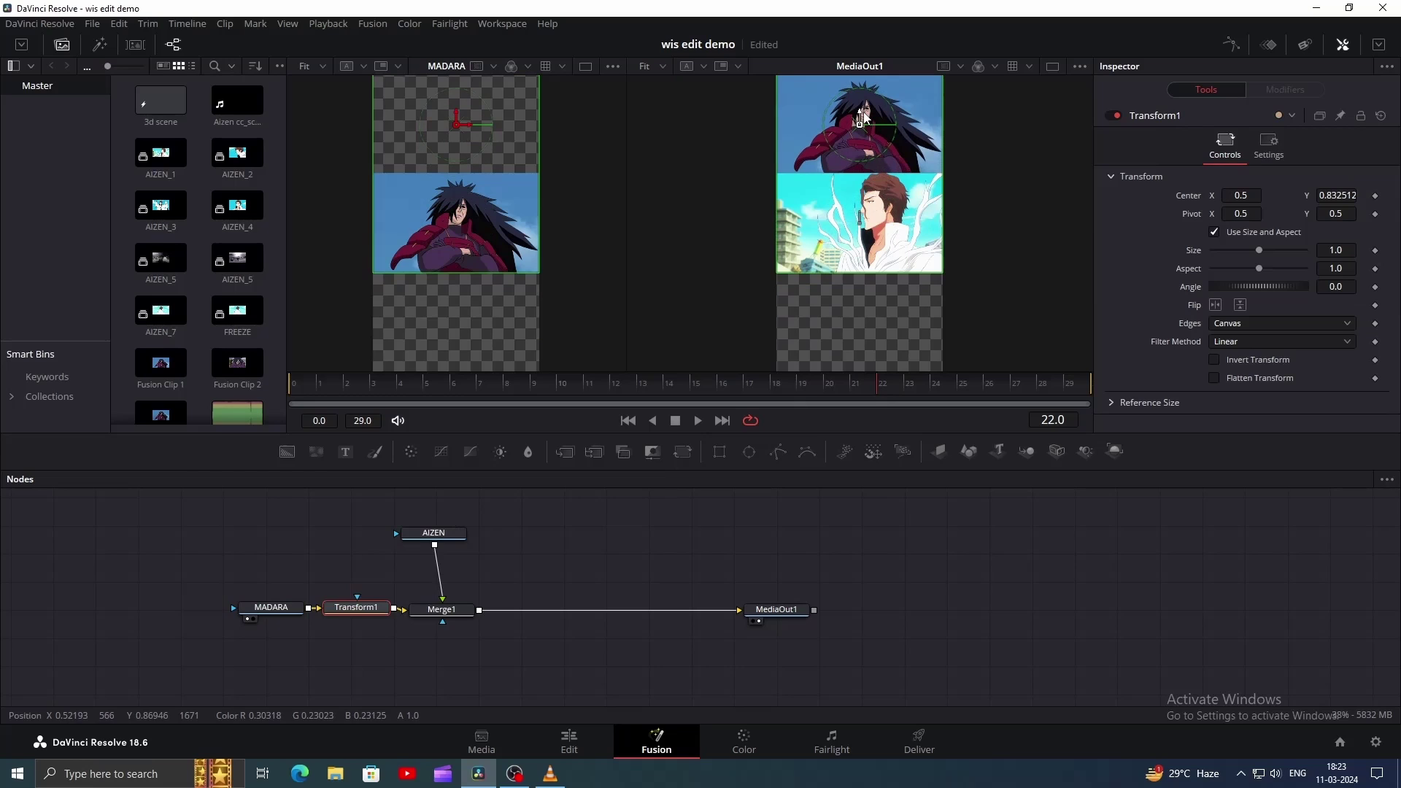
pyautogui.moveTo(1335, 194); pyautogui.dragTo(1034, 209)
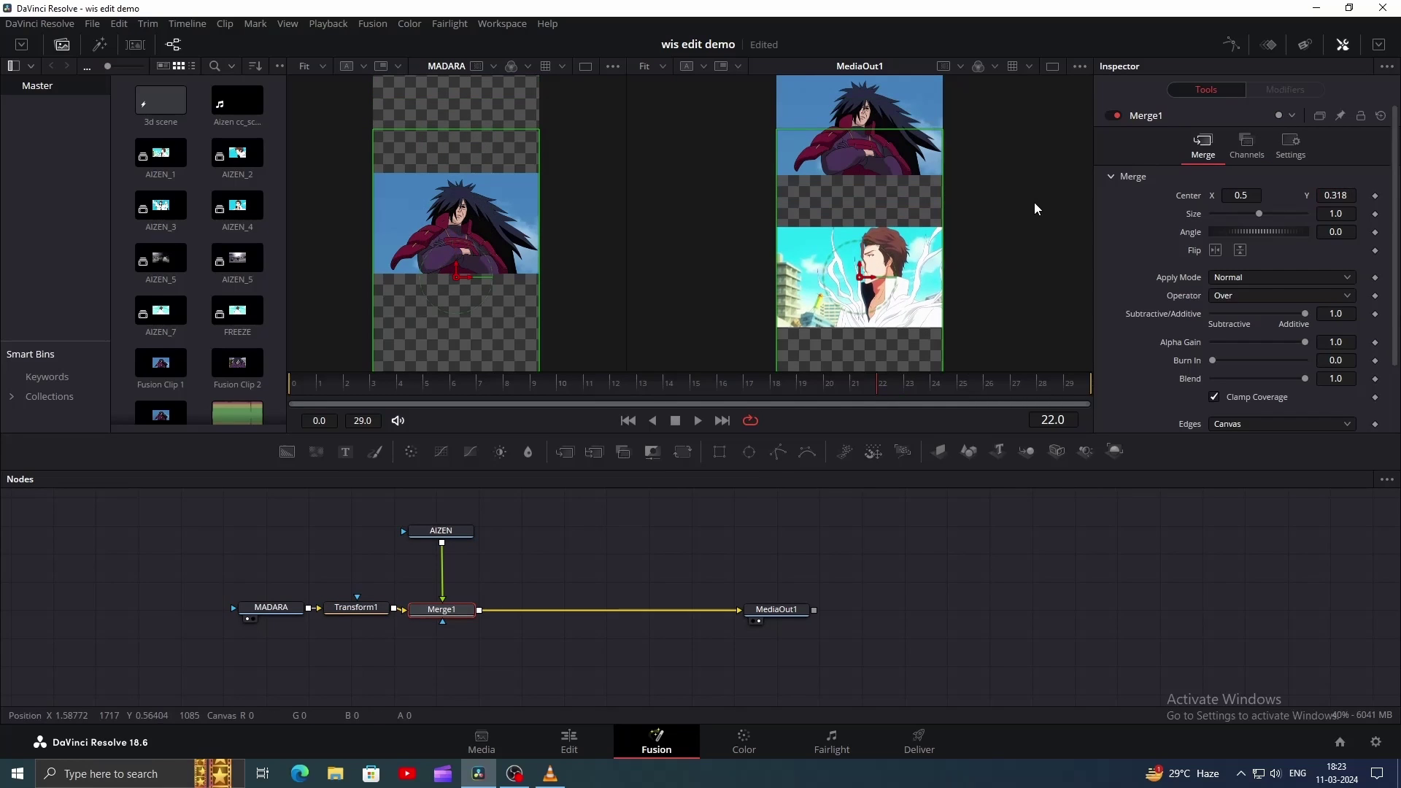
# Step: Set the MADARA Transform's size to 1.6 and reposition the image to about center Y 0.76
pyautogui.scroll(-2, 1034, 209)
pyautogui.click(356, 607)
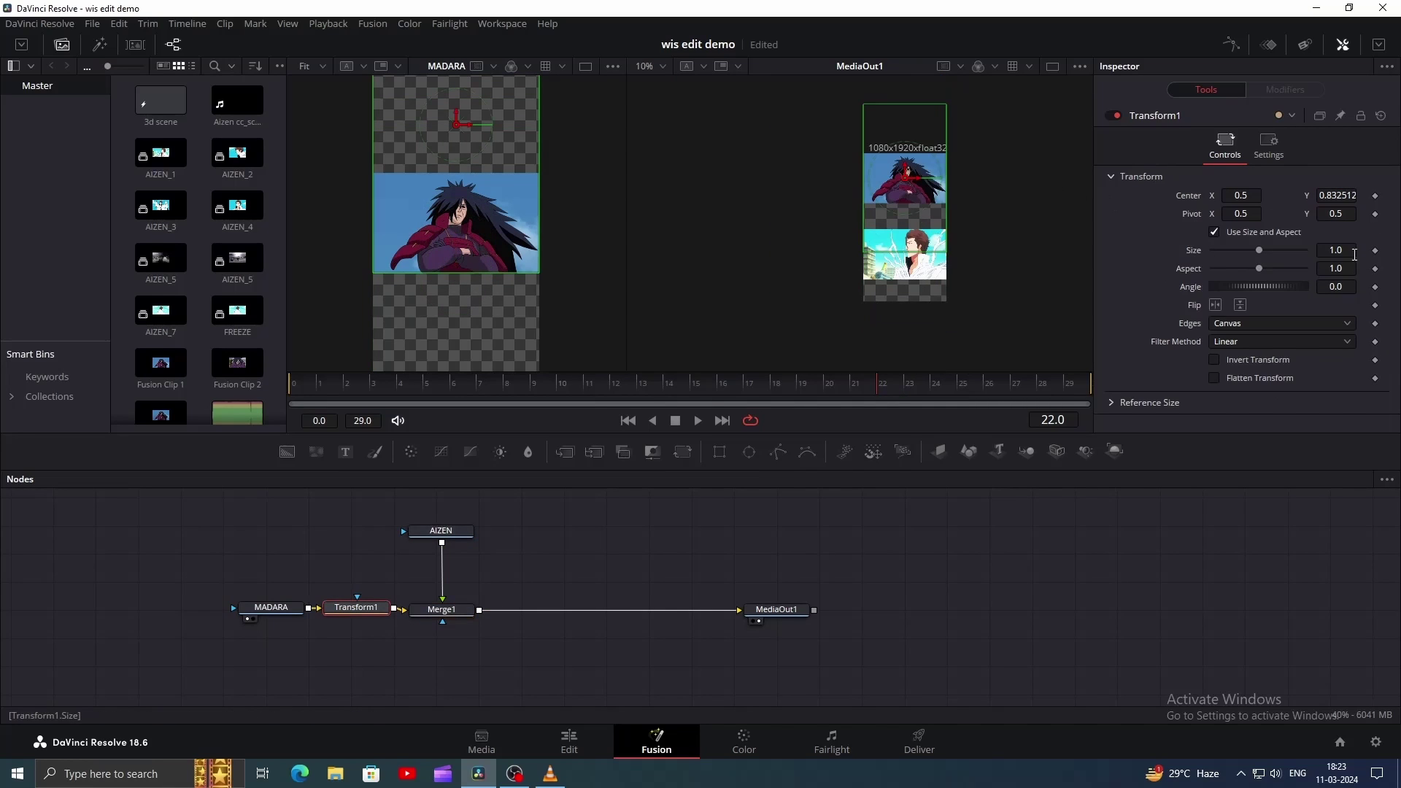
pyautogui.write('1.6')
pyautogui.press('Return')
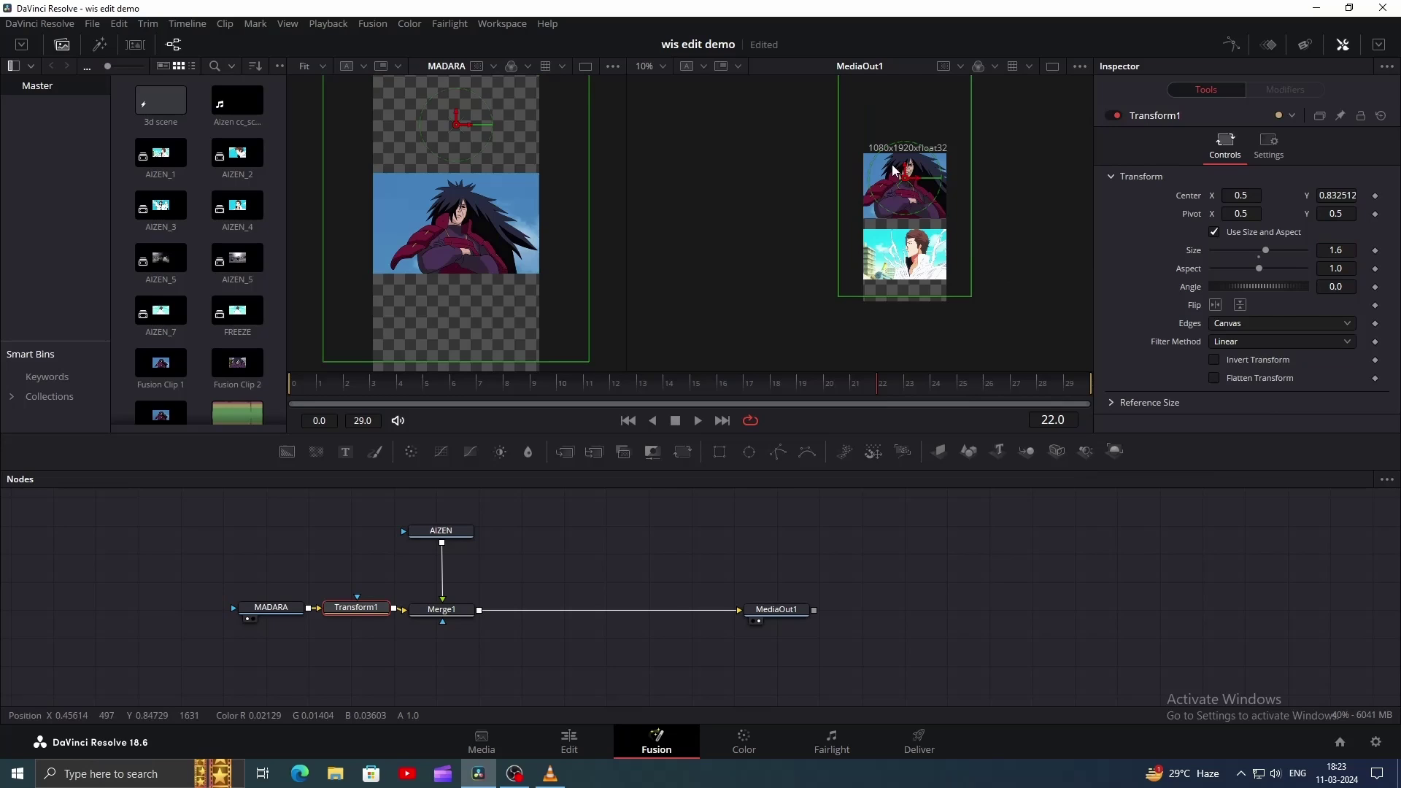
pyautogui.moveTo(902, 176); pyautogui.dragTo(903, 173)
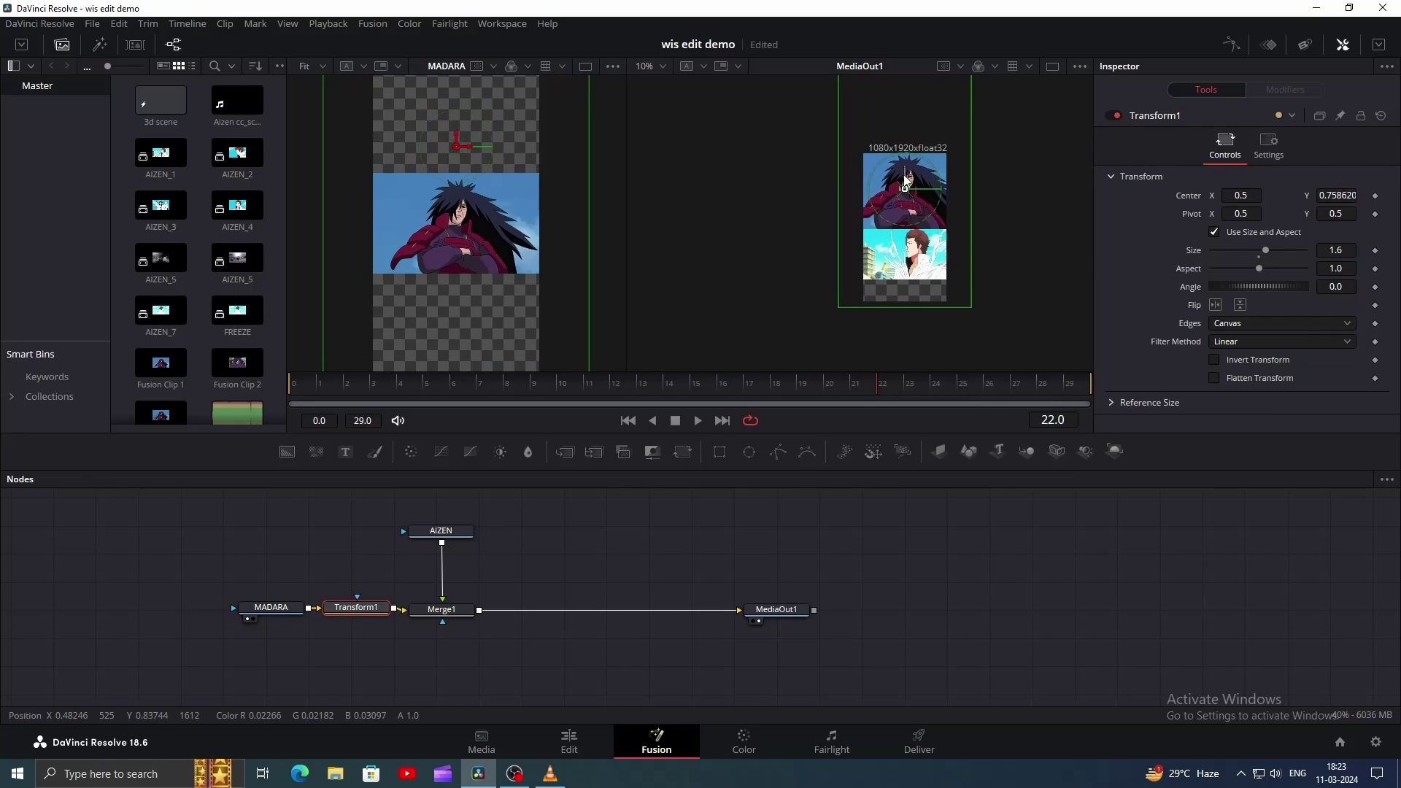
# Step: Set Merge1's size to 1.6 and lower the AIZEN image to about center Y 0.22
pyautogui.click(469, 615)
pyautogui.click(452, 618)
pyautogui.click(1341, 214)
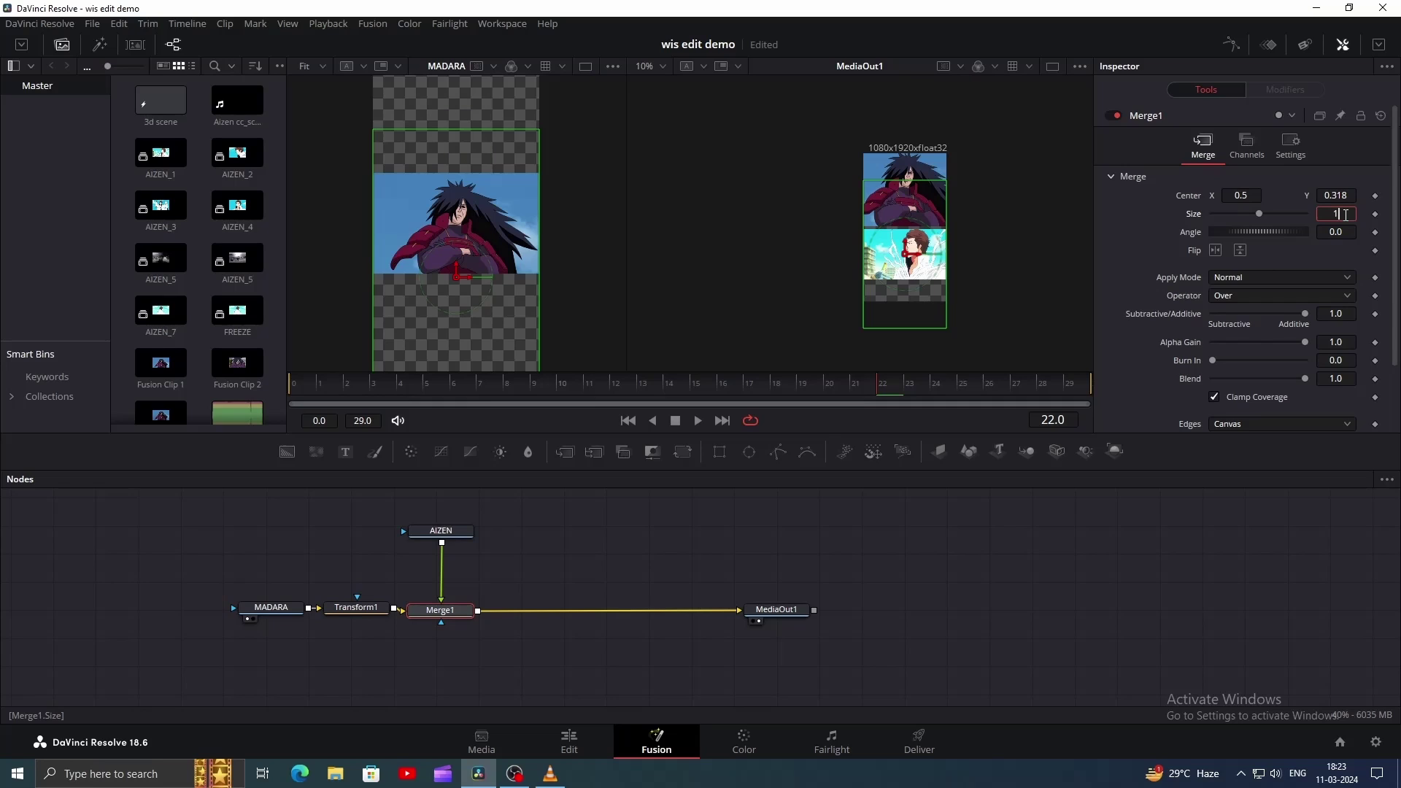
pyautogui.write('1.6')
pyautogui.press('Return')
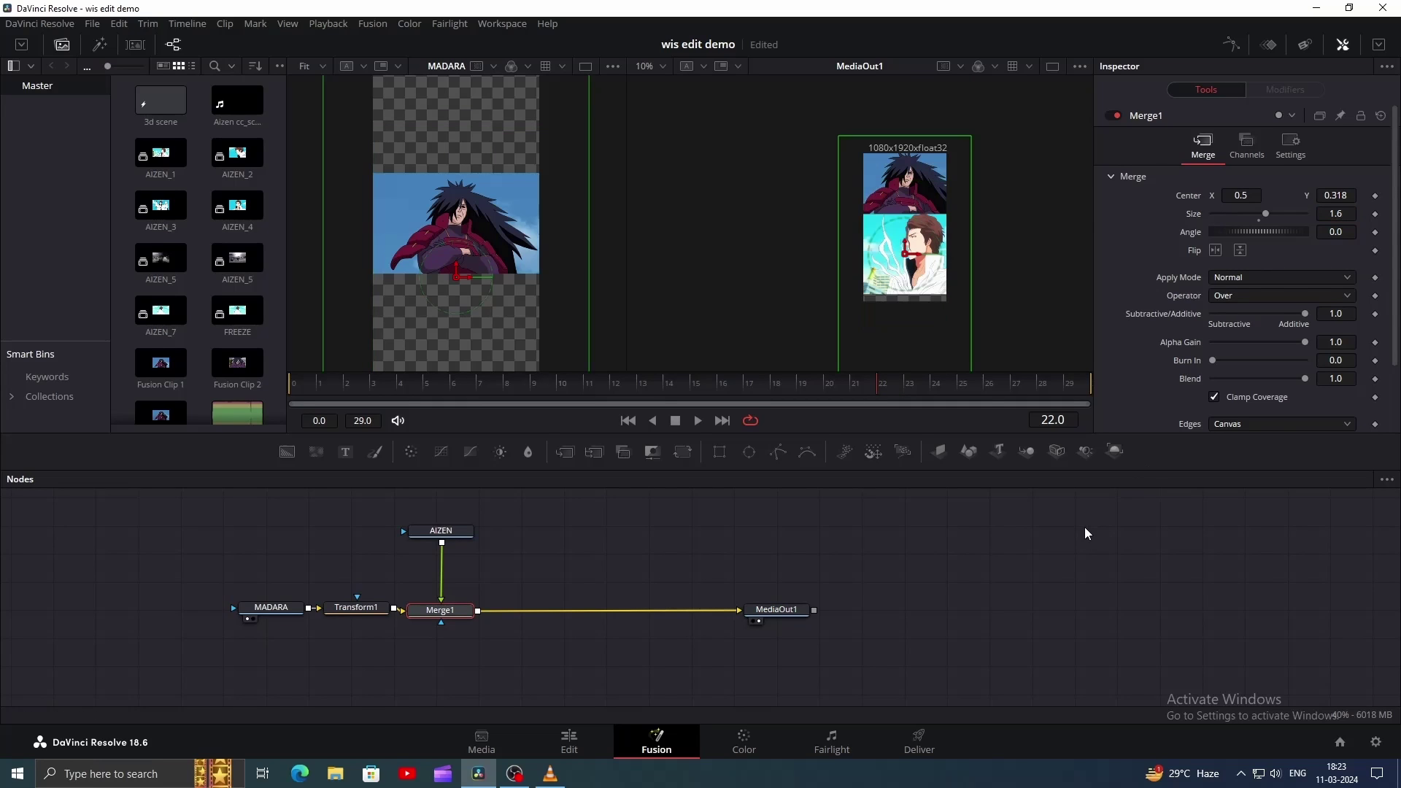
pyautogui.moveTo(907, 248); pyautogui.dragTo(906, 262)
pyautogui.scroll(2, 1023, 269)
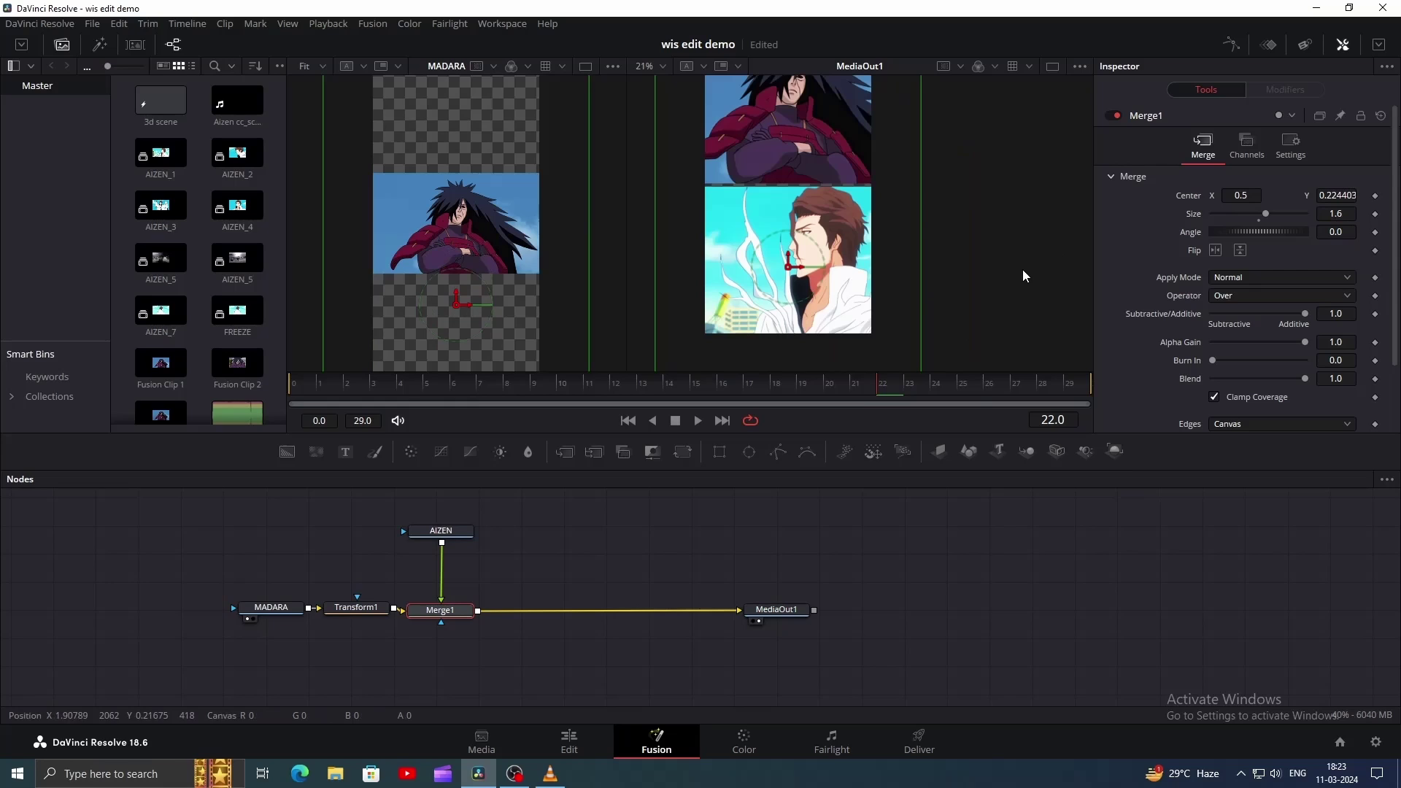
# Step: Turn off the checker underlay in the MediaOut1 viewer
pyautogui.rightClick(833, 230)
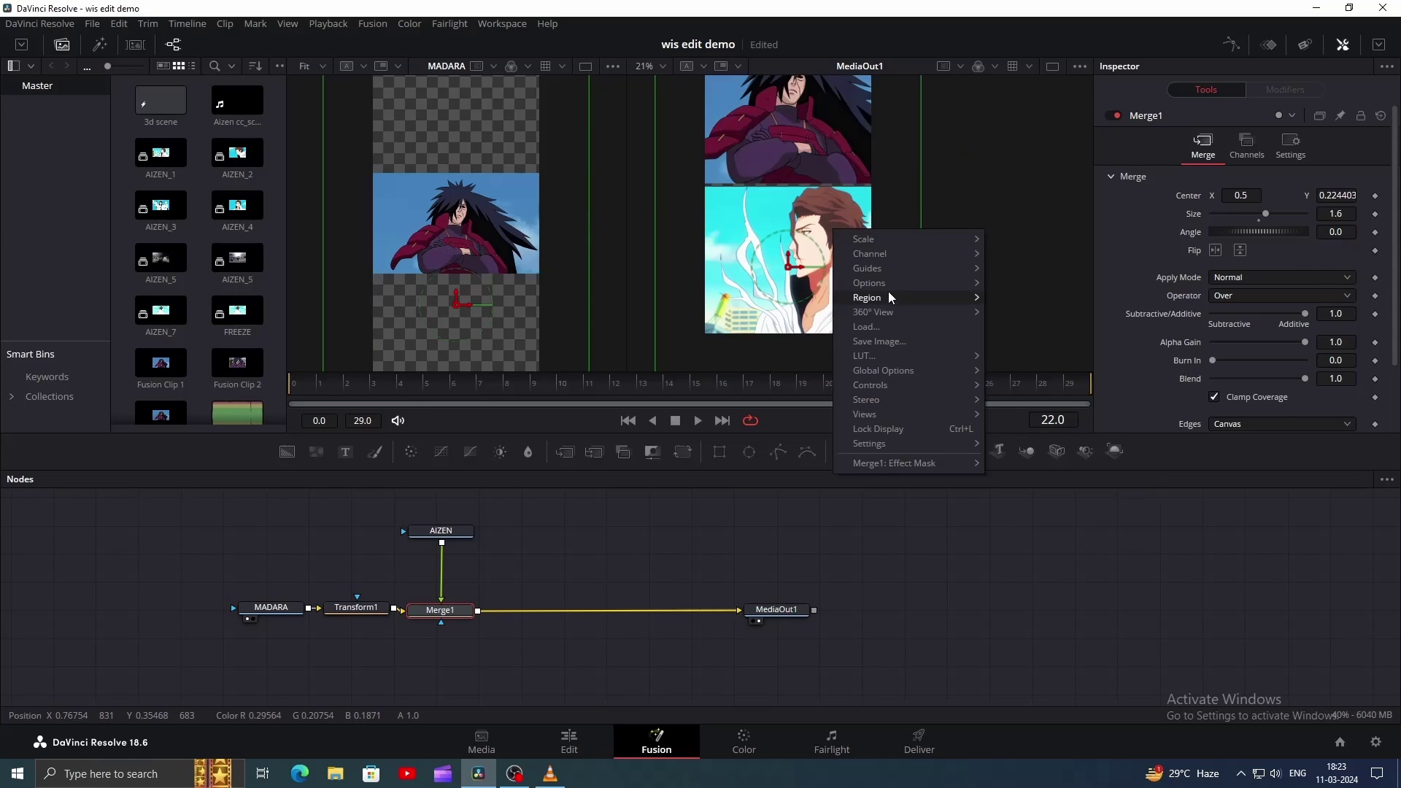
pyautogui.moveTo(889, 283)
pyautogui.click(997, 282)
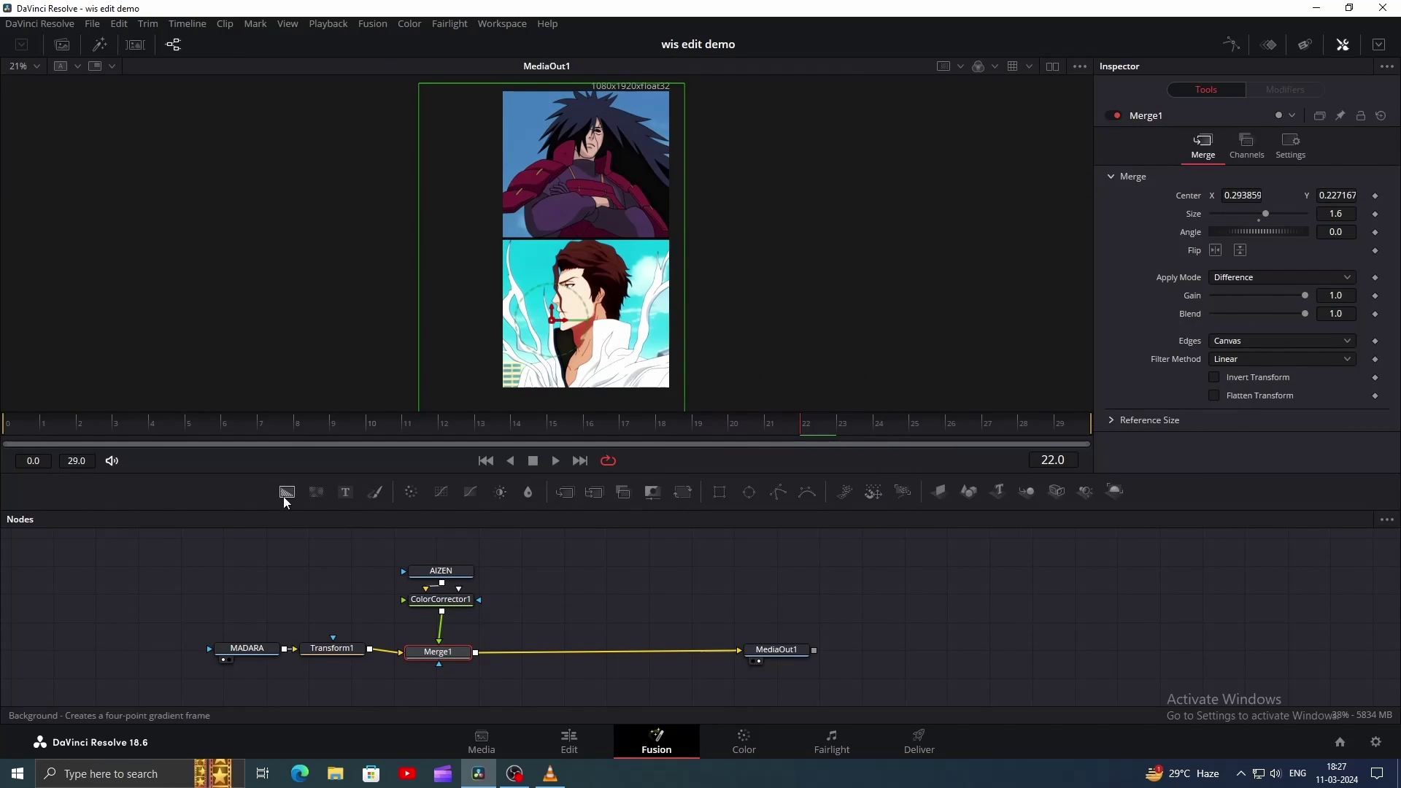
# Step: Add a Background node merged over the Merge1 output and rename it LINE
pyautogui.moveTo(283, 496); pyautogui.dragTo(475, 655)
pyautogui.click(573, 570)
pyautogui.press('F2')
pyautogui.write('LINE')
pyautogui.press('Return')
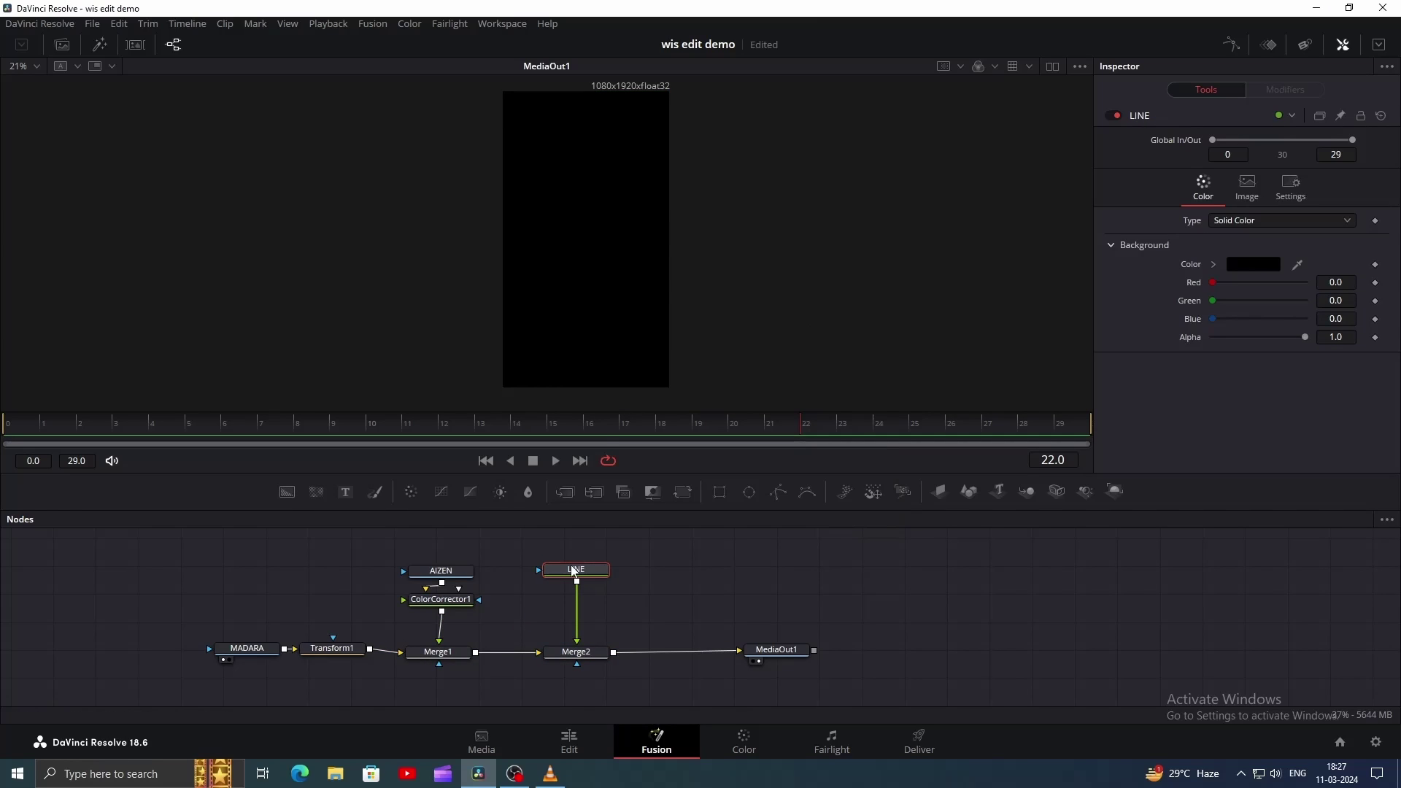
# Step: Set the LINE background's color to bright green #00e770
pyautogui.click(1256, 265)
pyautogui.moveTo(866, 266); pyautogui.dragTo(866, 273)
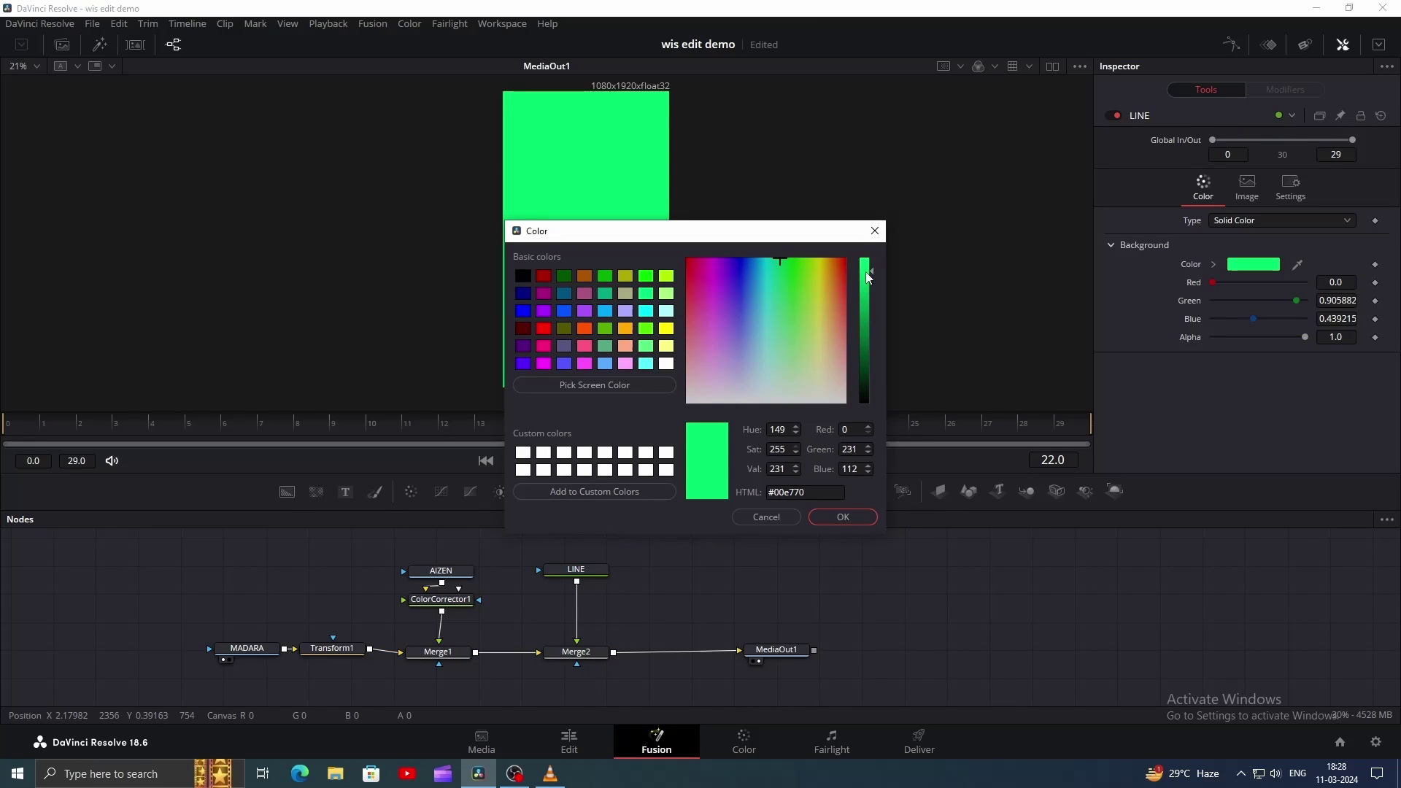
pyautogui.click(842, 516)
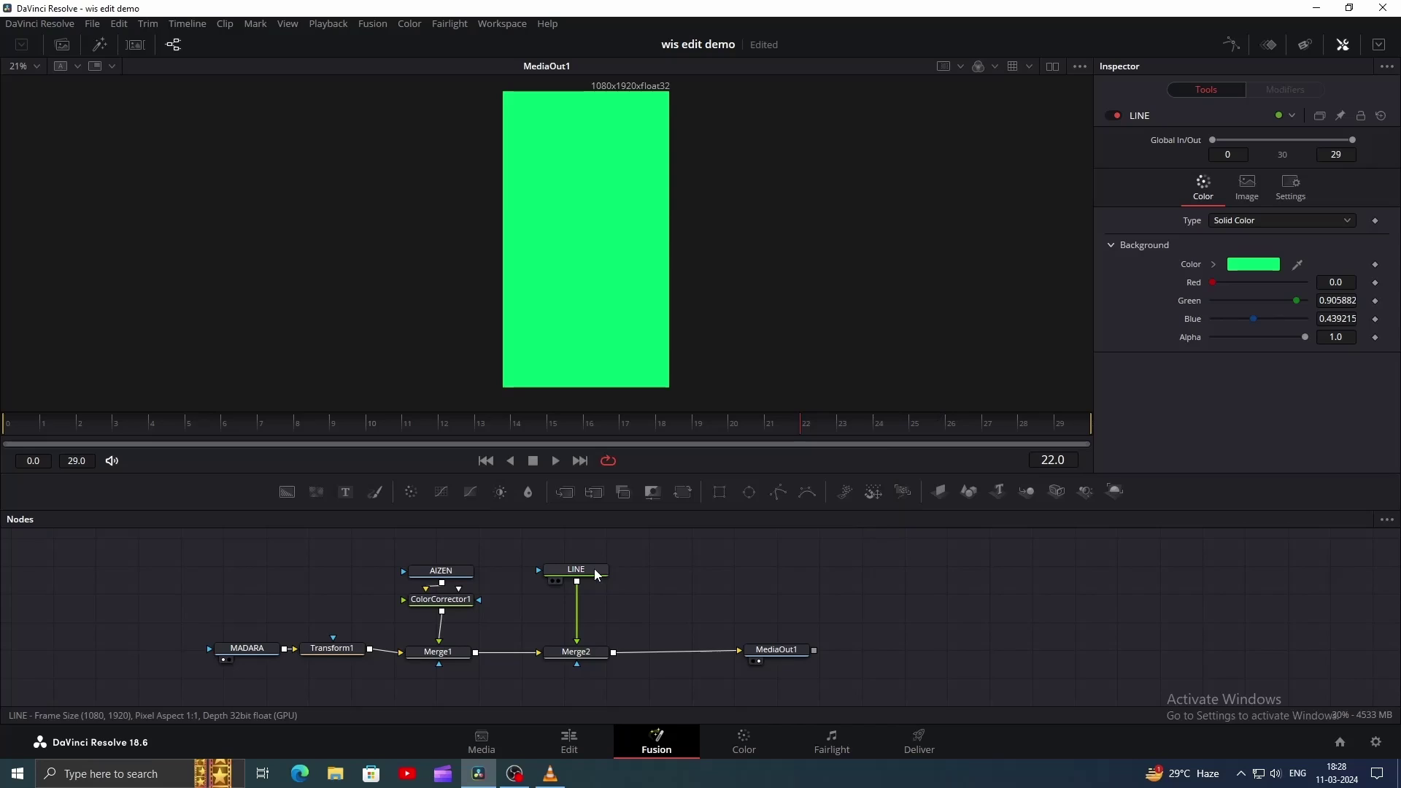
# Step: Mask LINE with a Rectangle shaped into a thin horizontal band between the two images, and spread the nodes apart
pyautogui.click(721, 494)
pyautogui.moveTo(632, 286); pyautogui.dragTo(707, 252)
pyautogui.moveTo(576, 668); pyautogui.dragTo(572, 670)
pyautogui.moveTo(336, 668); pyautogui.dragTo(280, 658)
# Step: Duplicate the LINE node together with its Rectangle1 mask
pyautogui.click(632, 597)
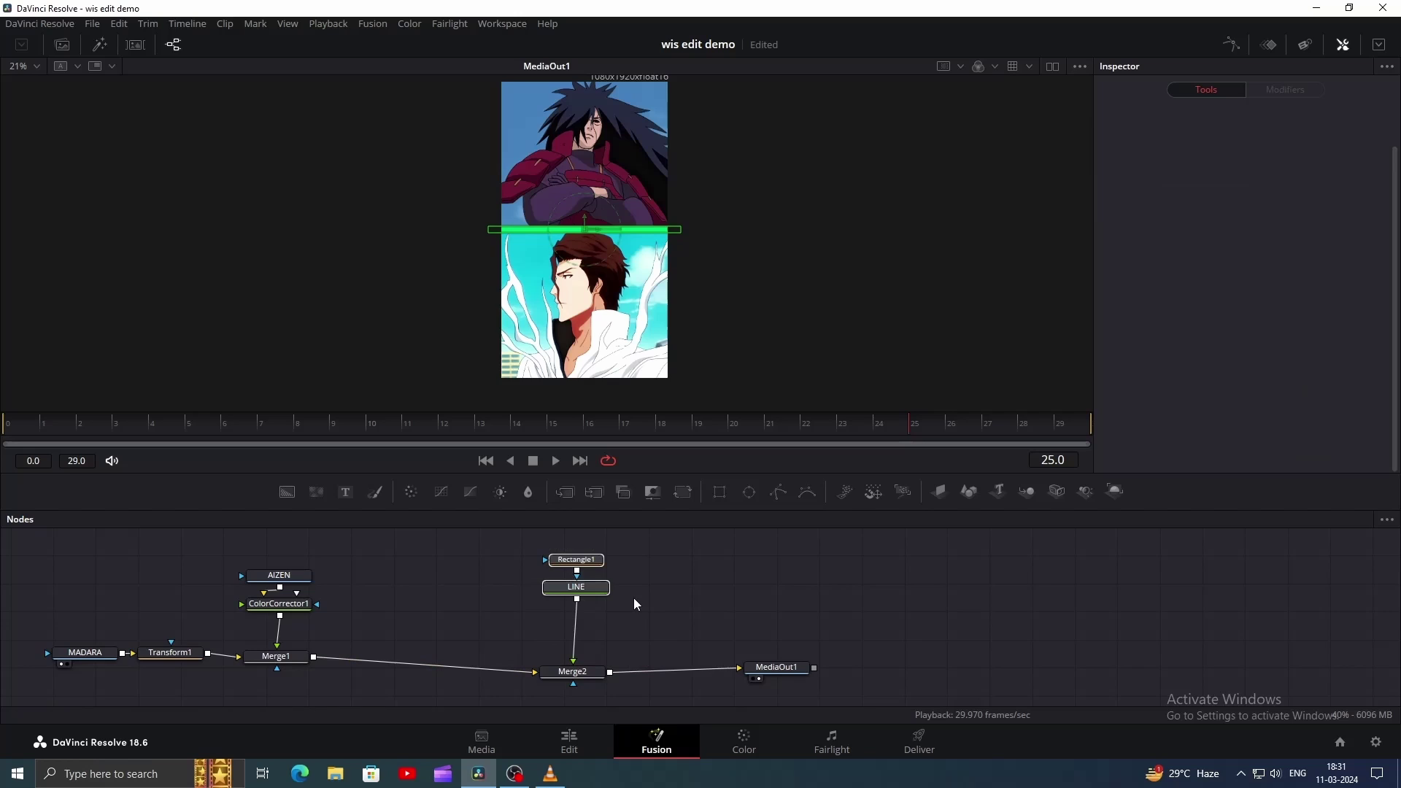
pyautogui.hotkey('ctrl', 'c')
pyautogui.hotkey('ctrl', 'v')
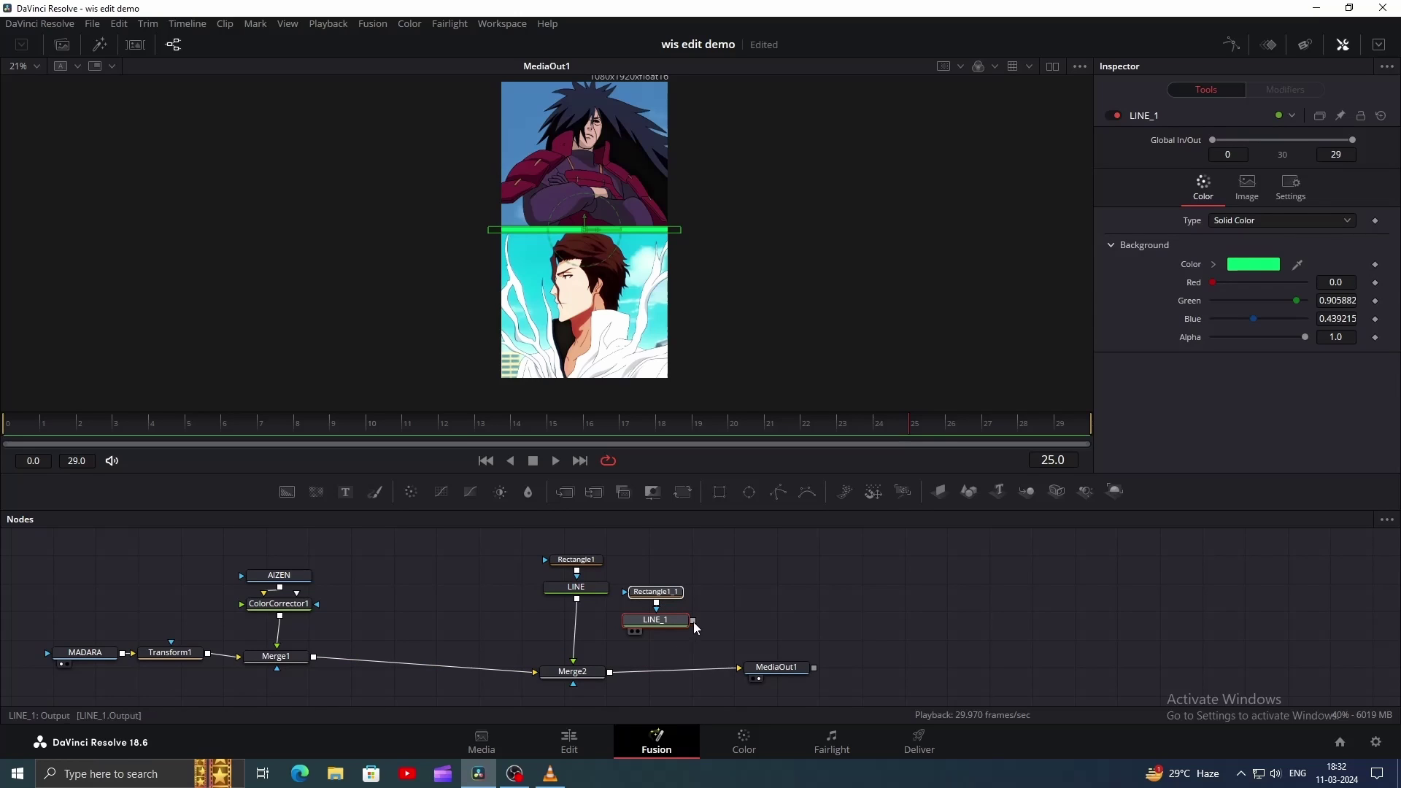
# Step: Merge LINE_1 over the Merge2 output and insert a Displace node after it, driven by a FastNoise node
pyautogui.moveTo(694, 621); pyautogui.dragTo(610, 673)
pyautogui.moveTo(666, 628); pyautogui.dragTo(550, 616)
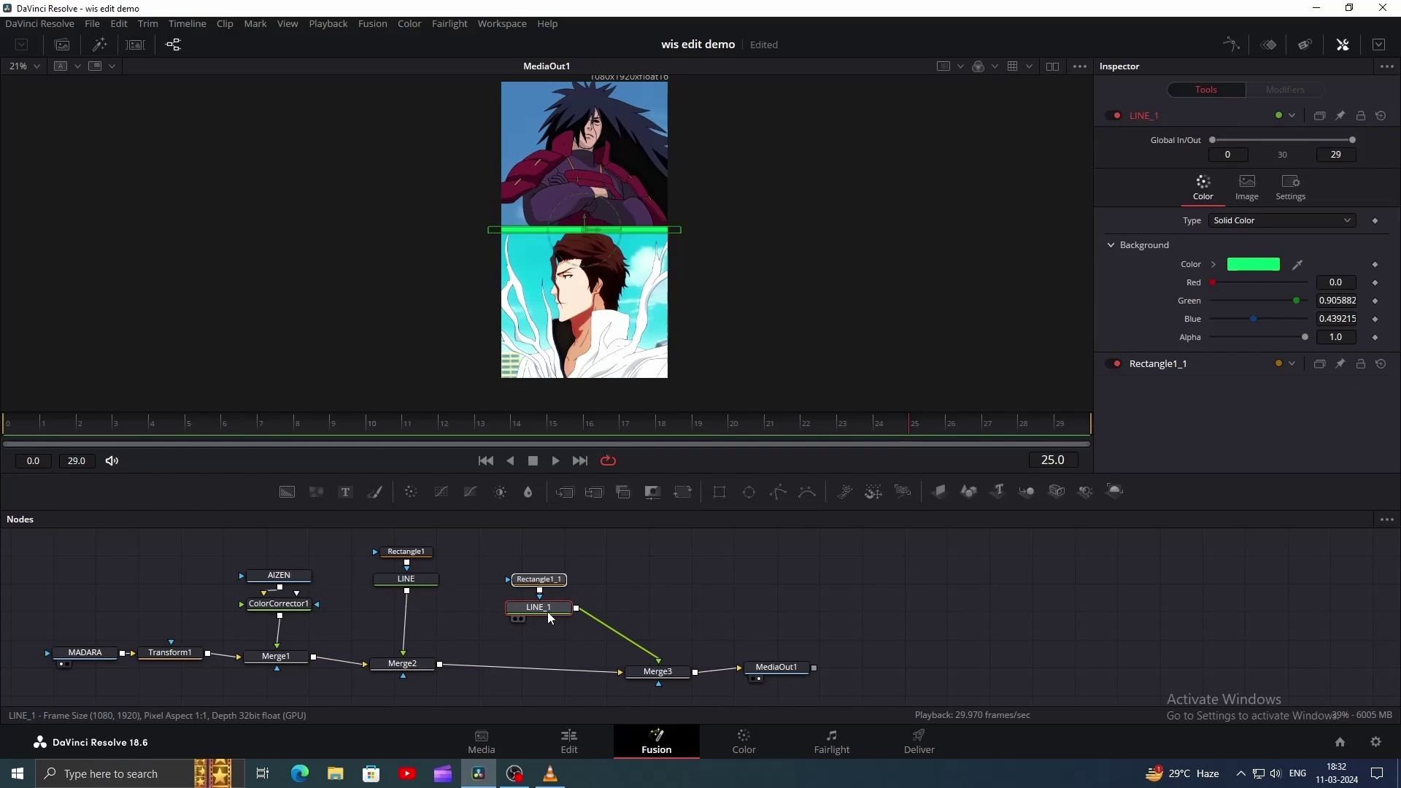
pyautogui.hotkey('shift', 'space')
pyautogui.write('DSP')
pyautogui.click(761, 500)
pyautogui.moveTo(319, 493); pyautogui.dragTo(667, 605)
pyautogui.click(666, 606)
# Step: Switch Displace1 to the XY type, adjust its X and Y offsets and refractions, and tune the brightness and scale of FastNoise1
pyautogui.click(1303, 179)
pyautogui.moveTo(1266, 214); pyautogui.dragTo(1255, 215)
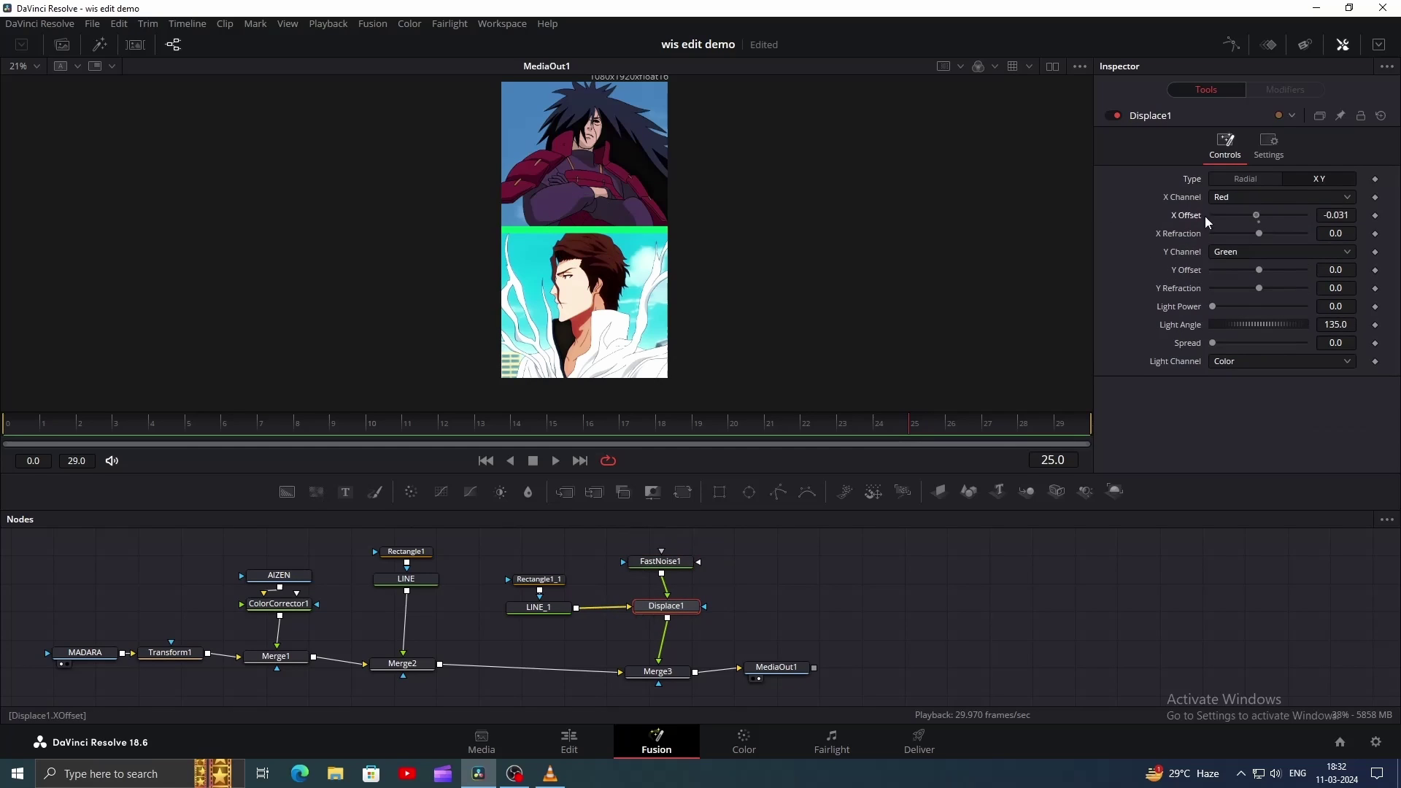
pyautogui.moveTo(1259, 270); pyautogui.dragTo(1088, 283)
pyautogui.moveTo(1258, 234); pyautogui.dragTo(1281, 235)
pyautogui.moveTo(1258, 288); pyautogui.dragTo(1281, 295)
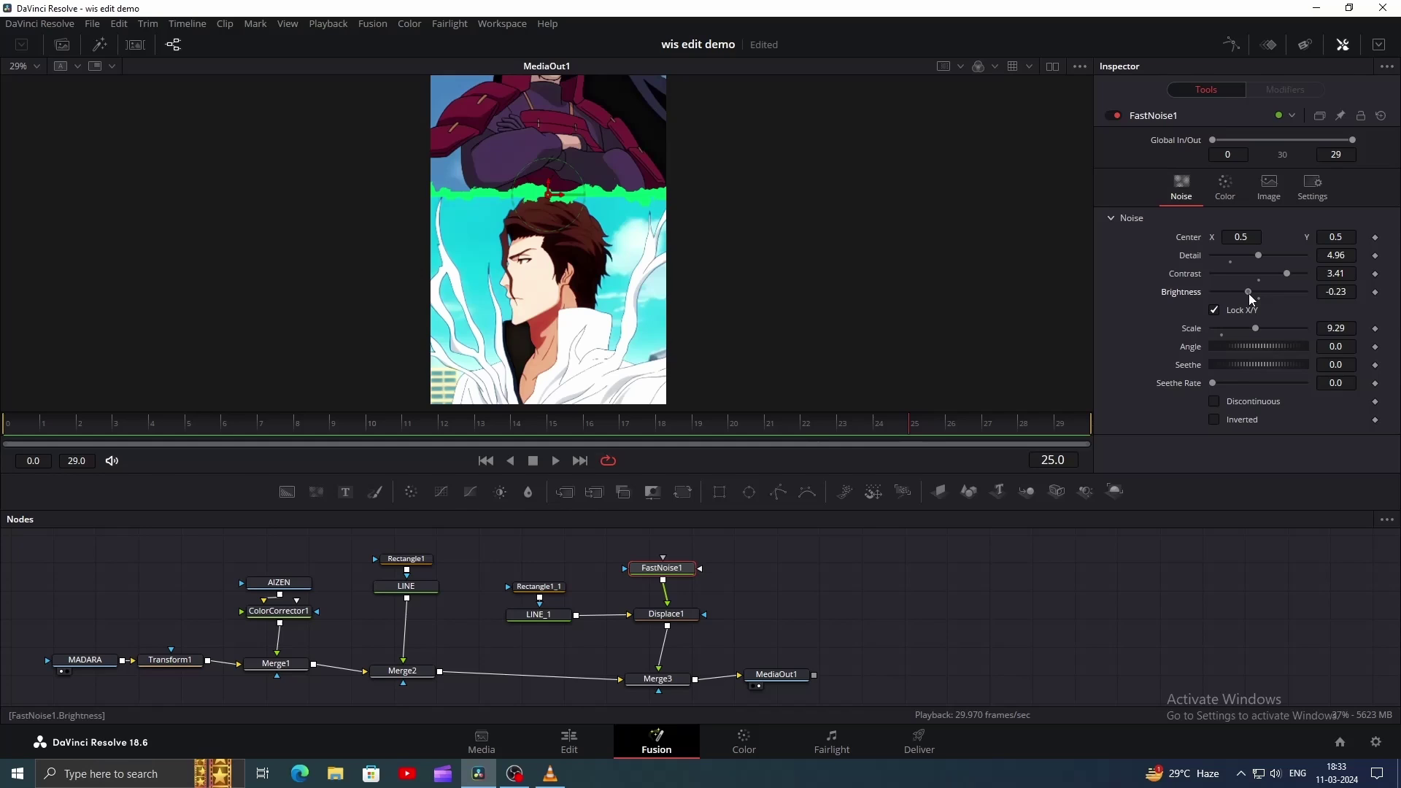
pyautogui.moveTo(1249, 293); pyautogui.dragTo(1274, 331)
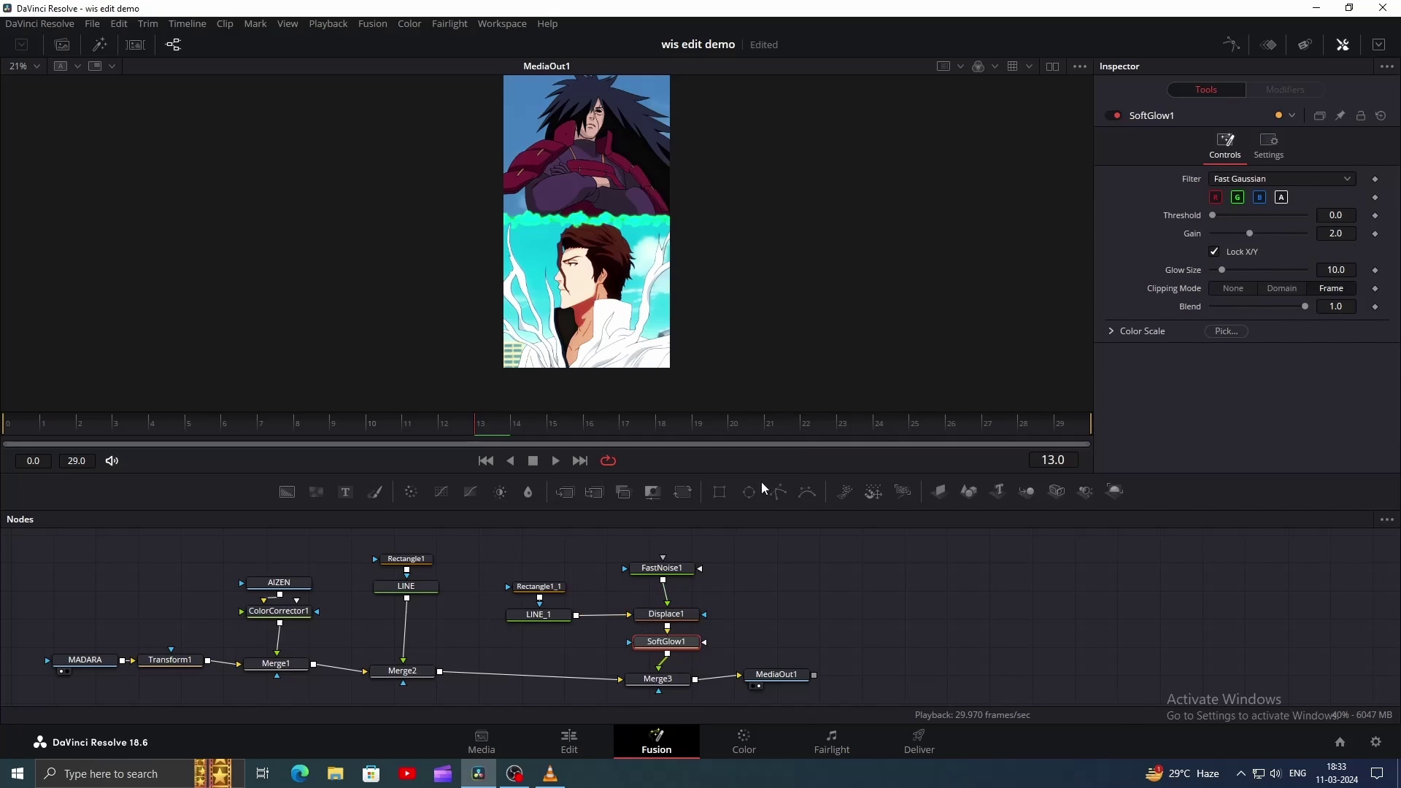
# Step: Tune the glow size and gain of SoftGlow1, and align the SoftGlow1_1 node beneath LINE
pyautogui.moveTo(1223, 271); pyautogui.dragTo(1227, 233)
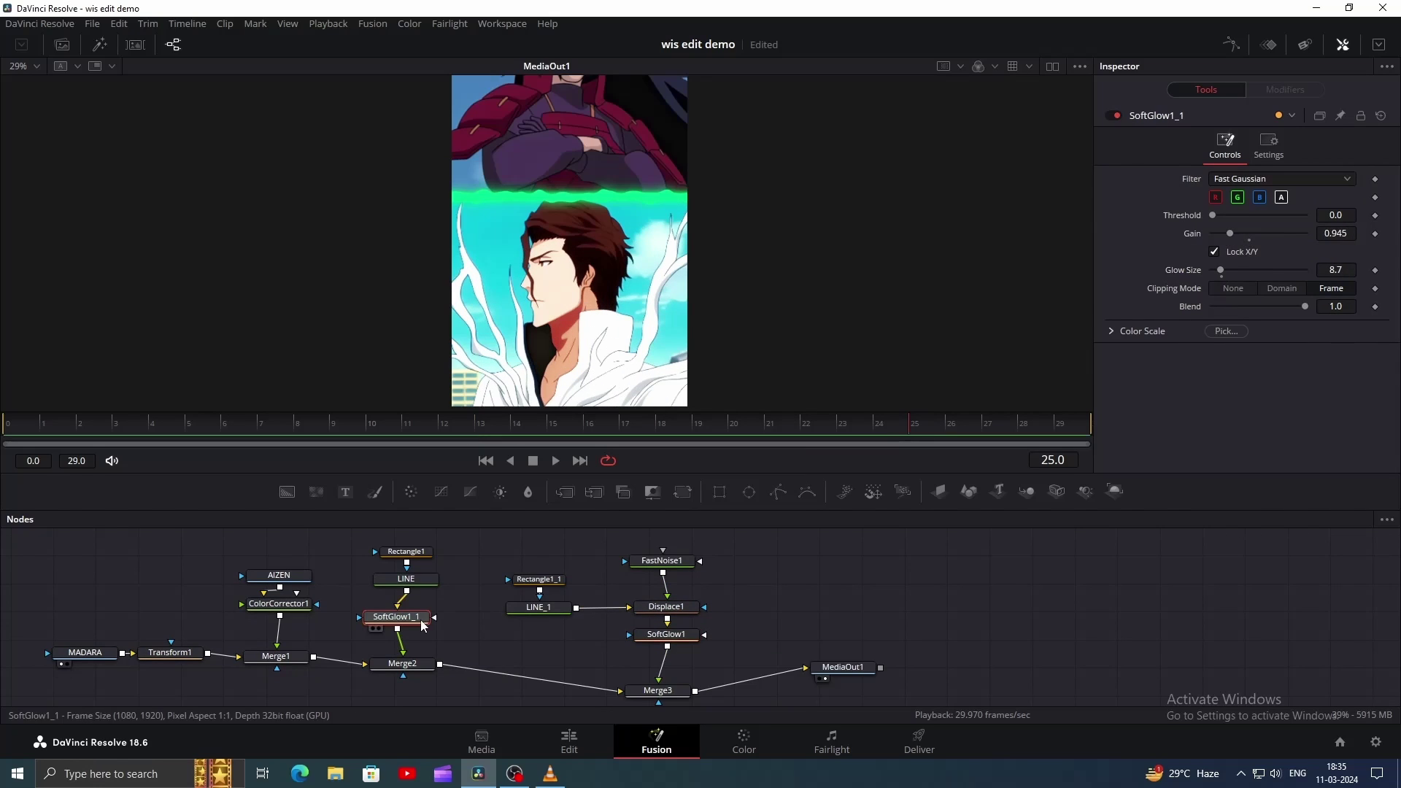
pyautogui.moveTo(423, 625); pyautogui.dragTo(435, 616)
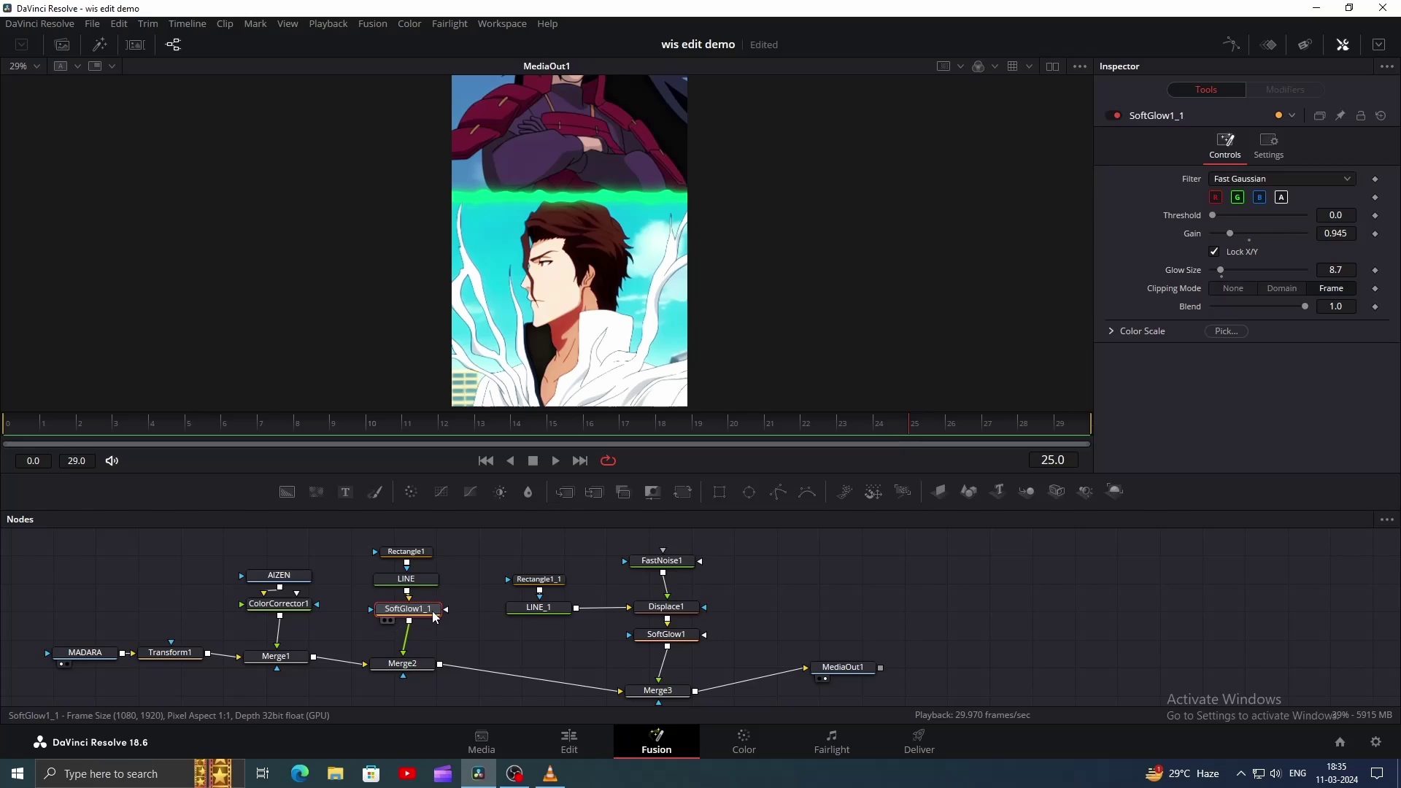
pyautogui.click(681, 633)
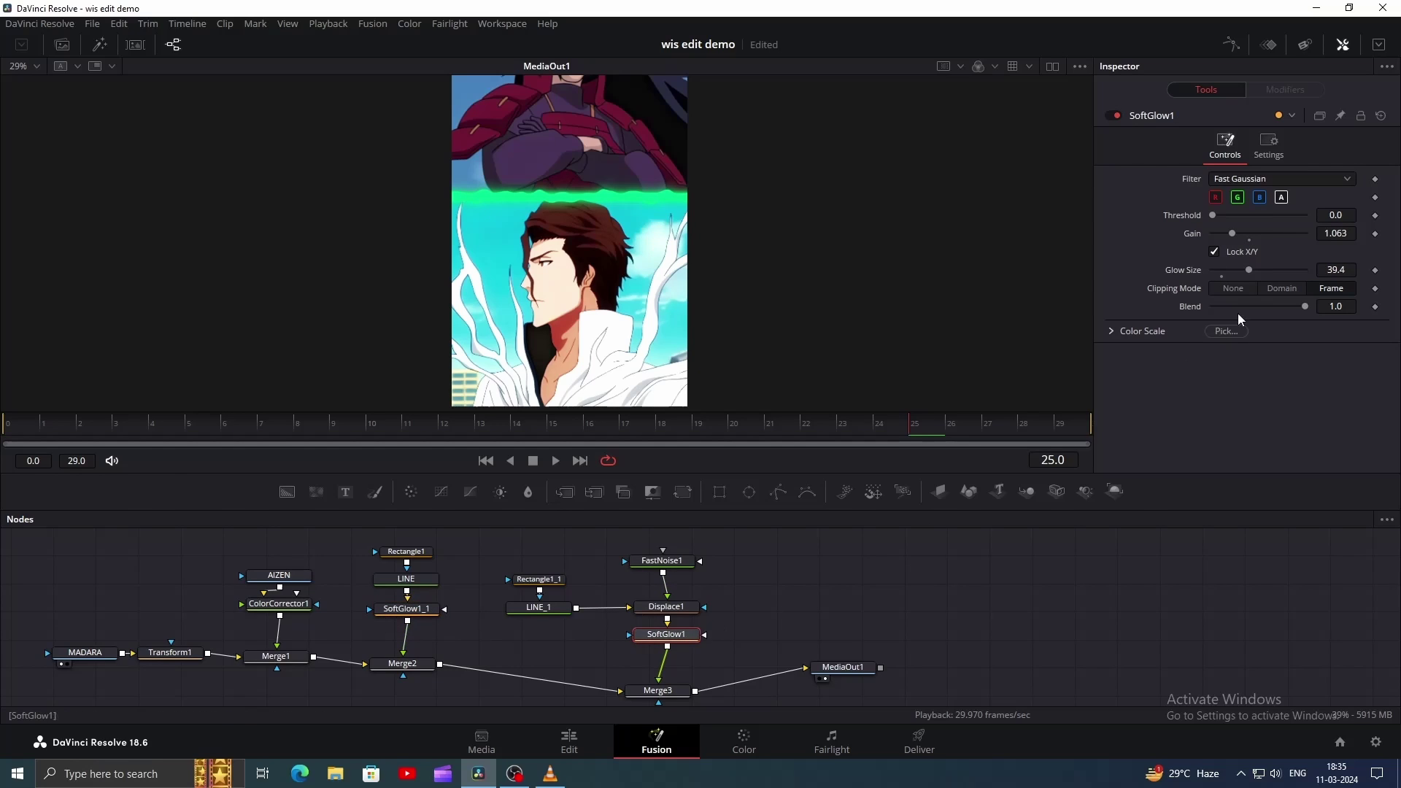
pyautogui.moveTo(1254, 279); pyautogui.dragTo(1222, 241)
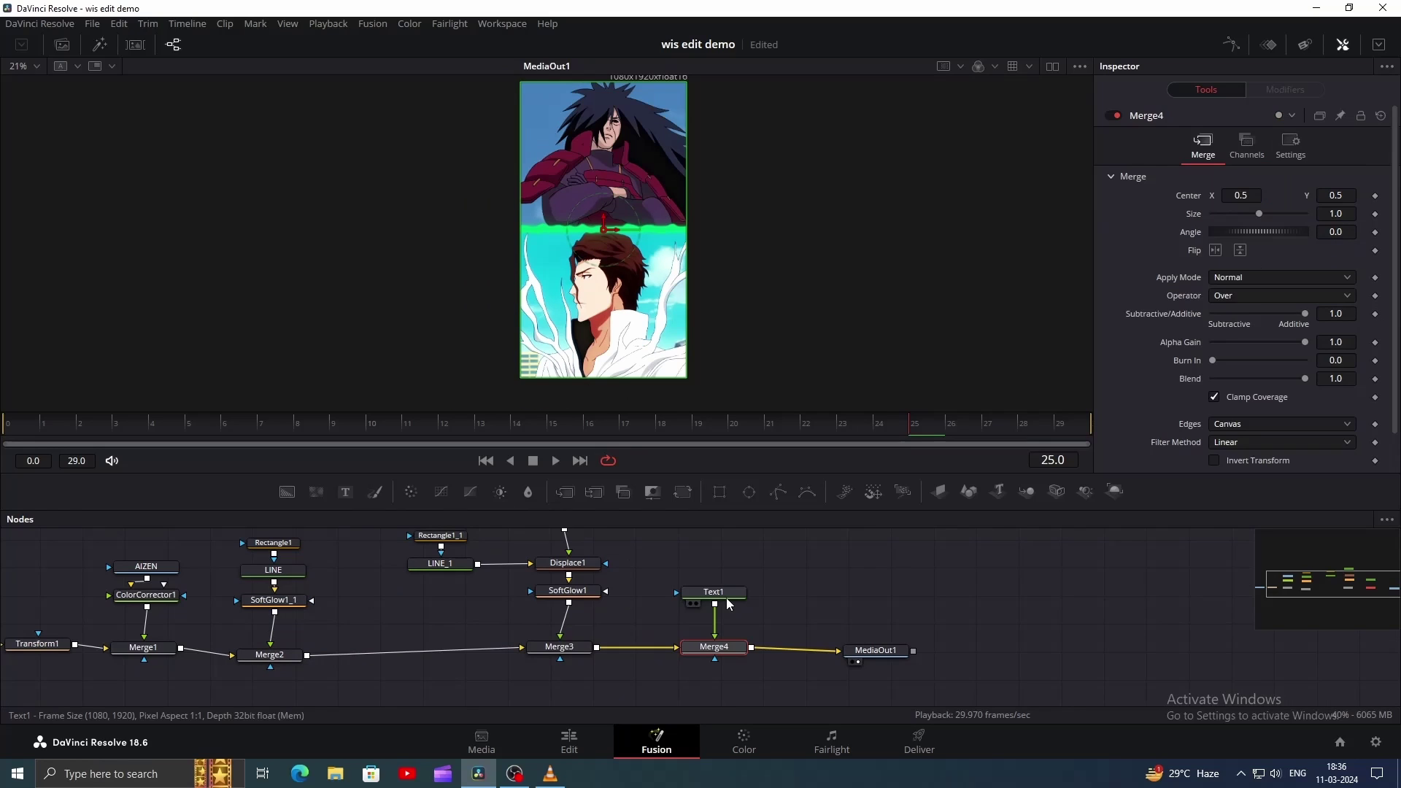
# Step: Enter VERSUS in the Text1 node and style it in red Permanent Marker at size 0.2835
pyautogui.moveTo(727, 599); pyautogui.dragTo(722, 569)
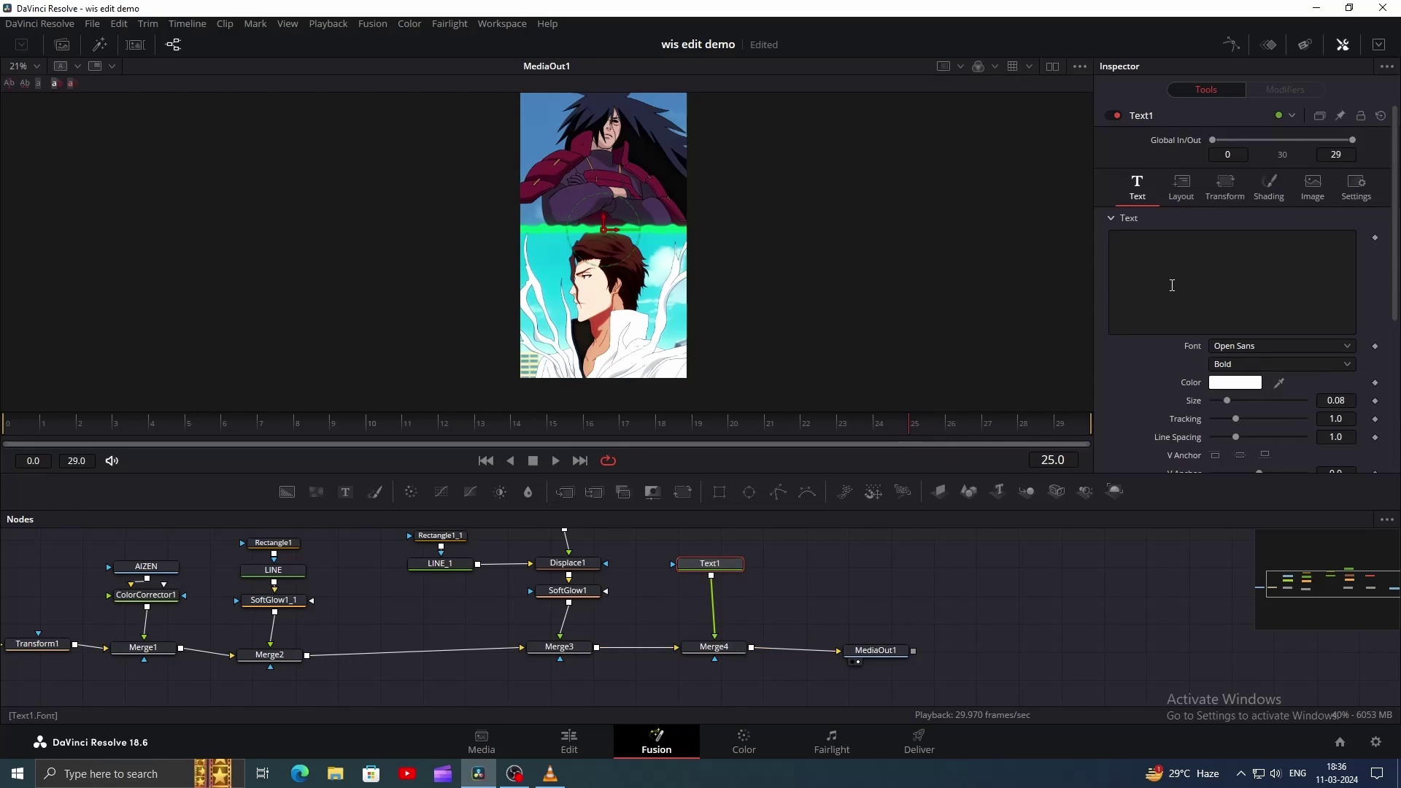
pyautogui.click(1173, 274)
pyautogui.write('VERSUS')
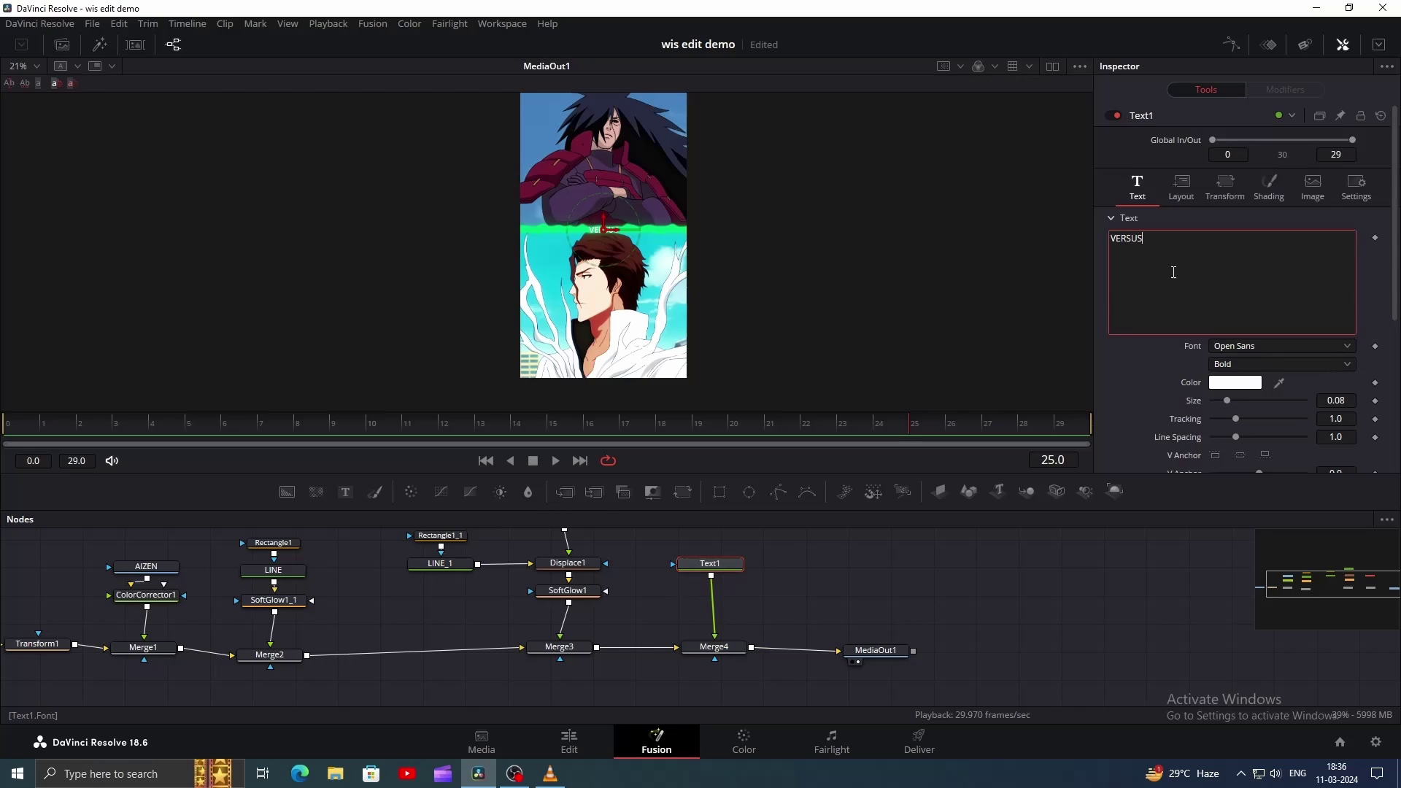
pyautogui.moveTo(1227, 401); pyautogui.dragTo(1264, 400)
pyautogui.click(1281, 346)
pyautogui.click(1289, 412)
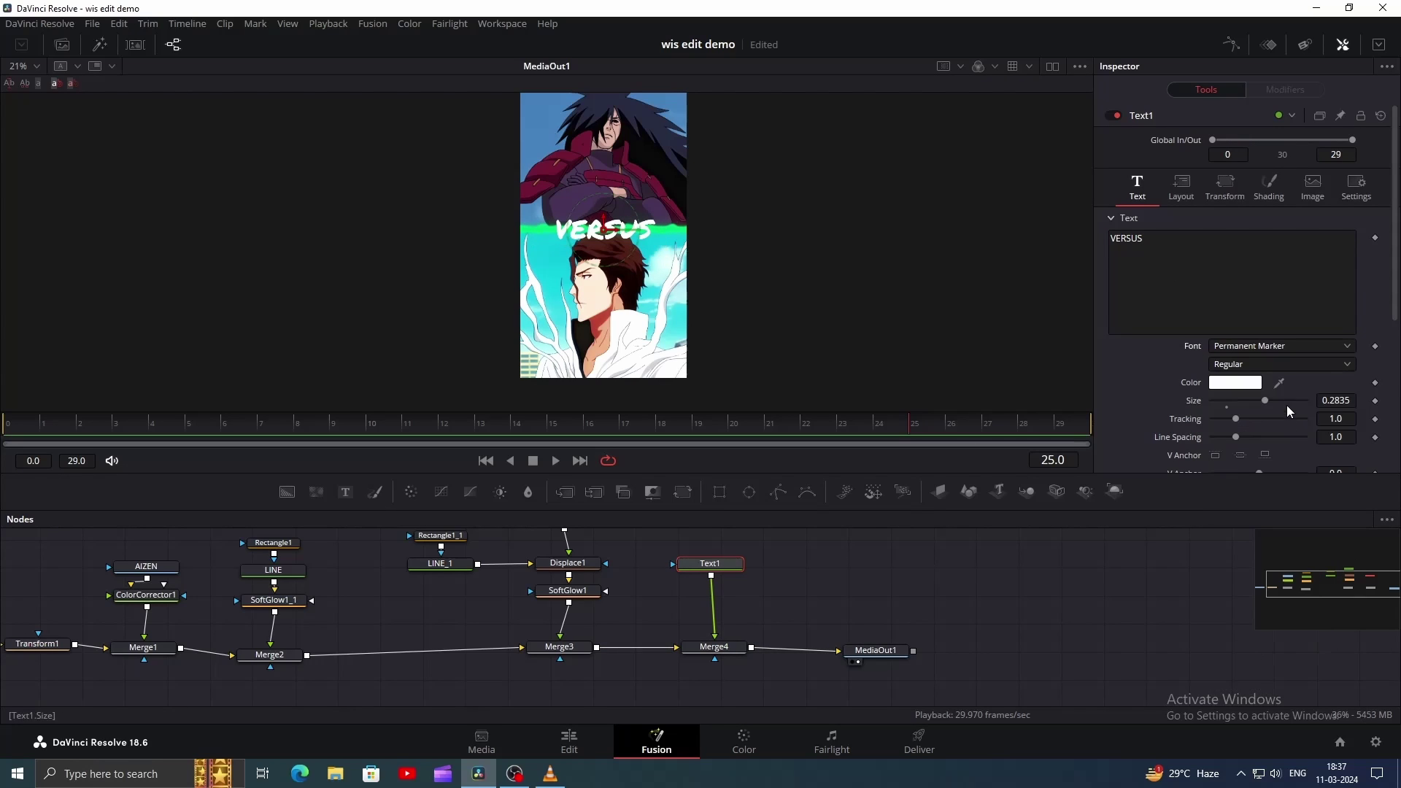
pyautogui.click(1241, 383)
pyautogui.click(1269, 448)
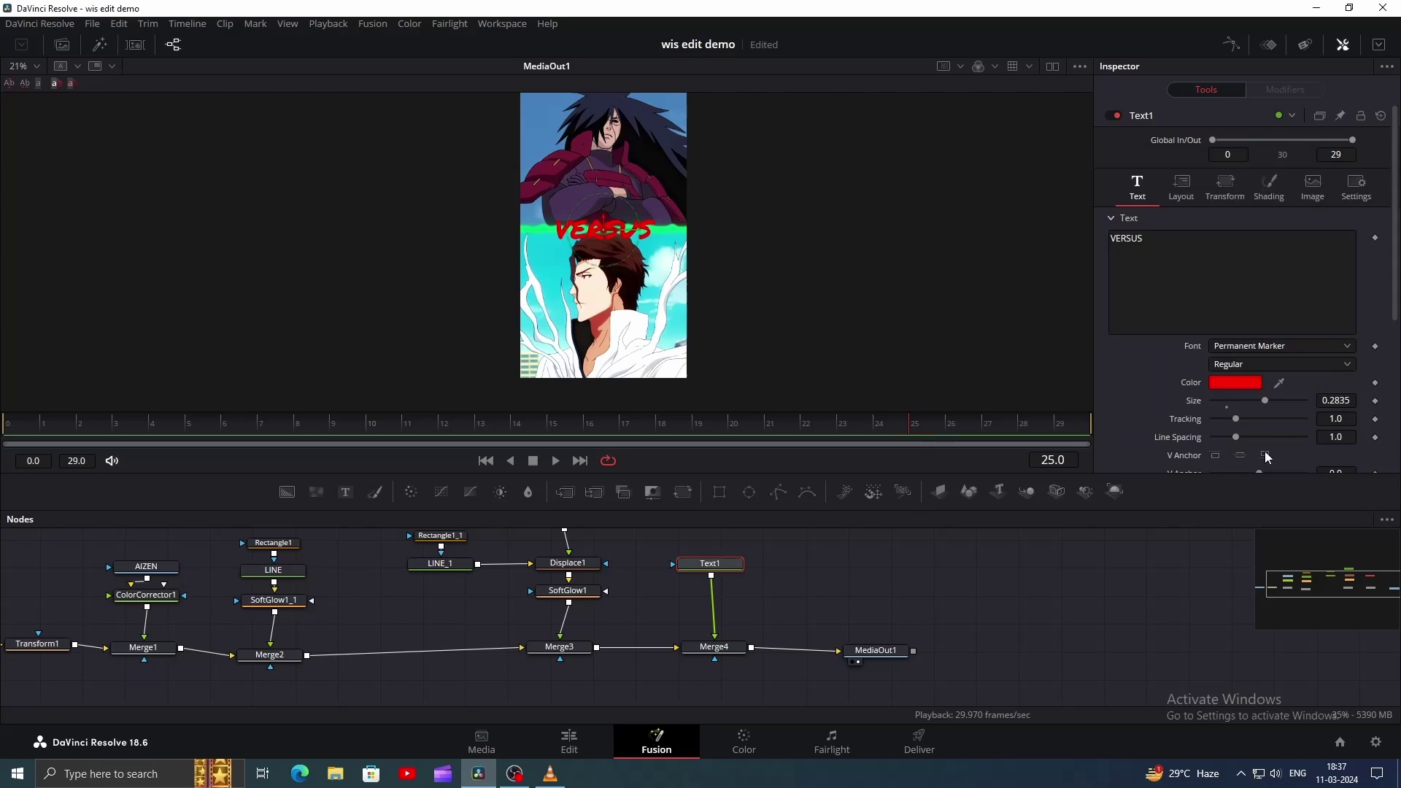
# Step: Insert a Drop Shadow node after Text1 and adjust its drop distance and shadow strength
pyautogui.hotkey('shift', 'space')
pyautogui.write('Drop Shadow')
pyautogui.click(744, 499)
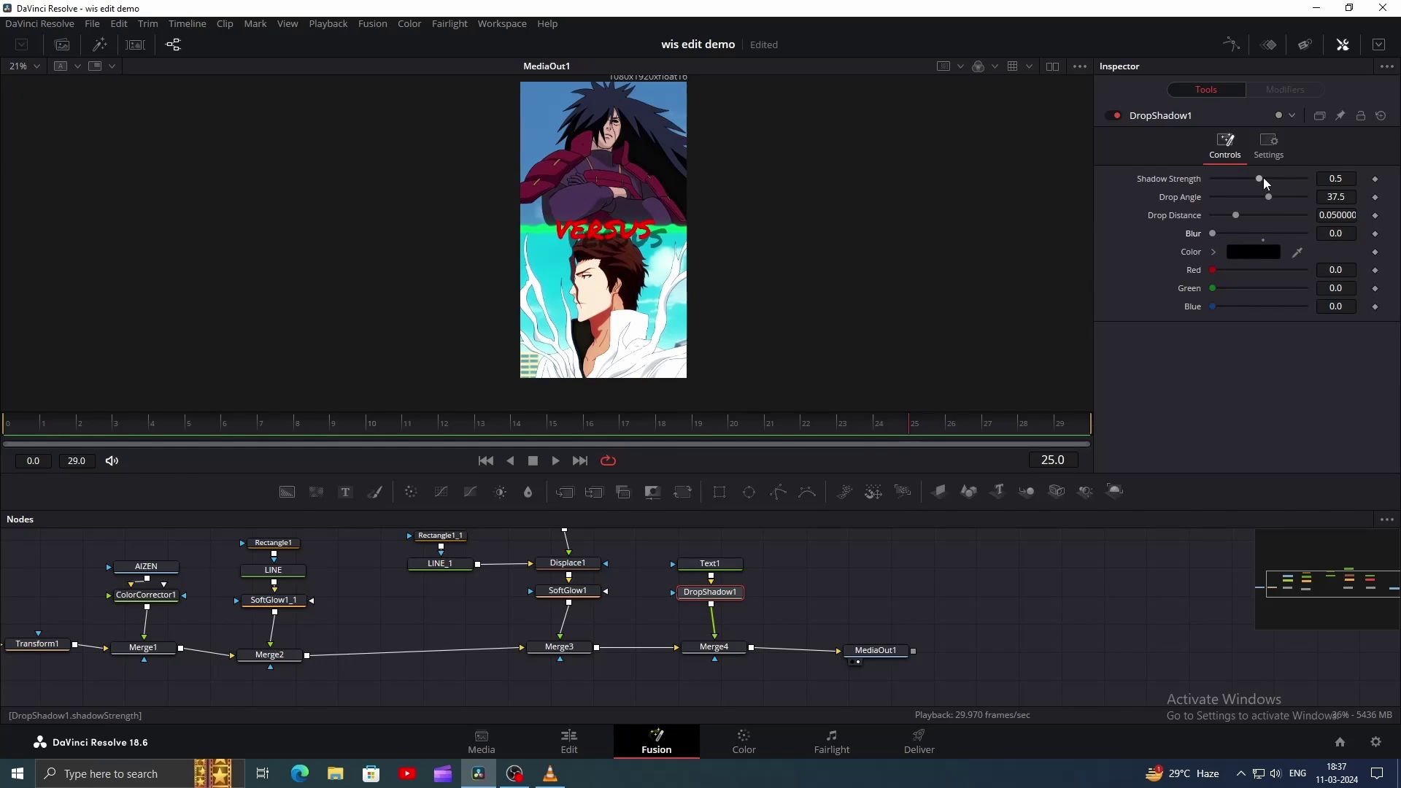
pyautogui.moveTo(1249, 215); pyautogui.dragTo(1292, 178)
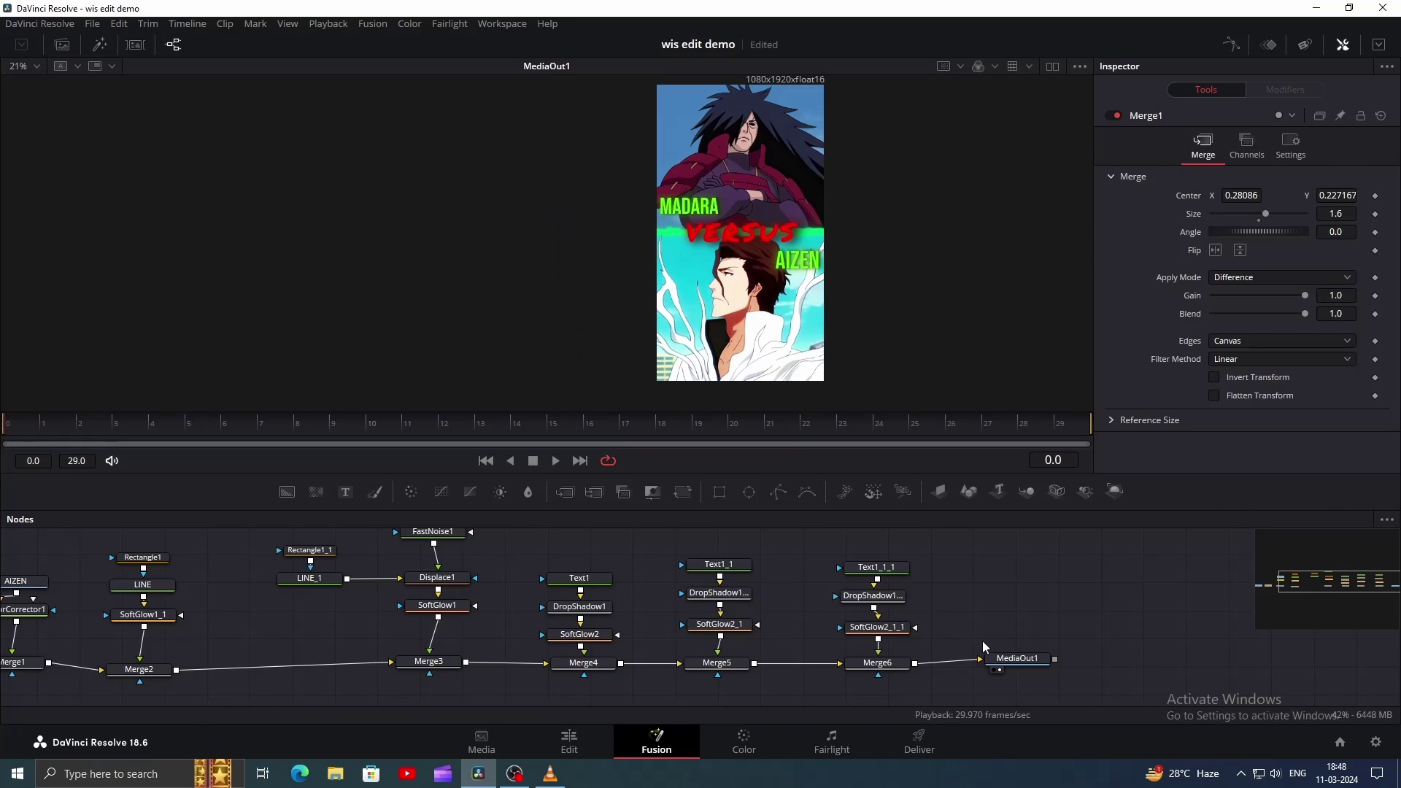
# Step: Merge a new black Background node over the Merge6 output and space the new nodes before MediaOut1
pyautogui.moveTo(1017, 658); pyautogui.dragTo(1091, 656)
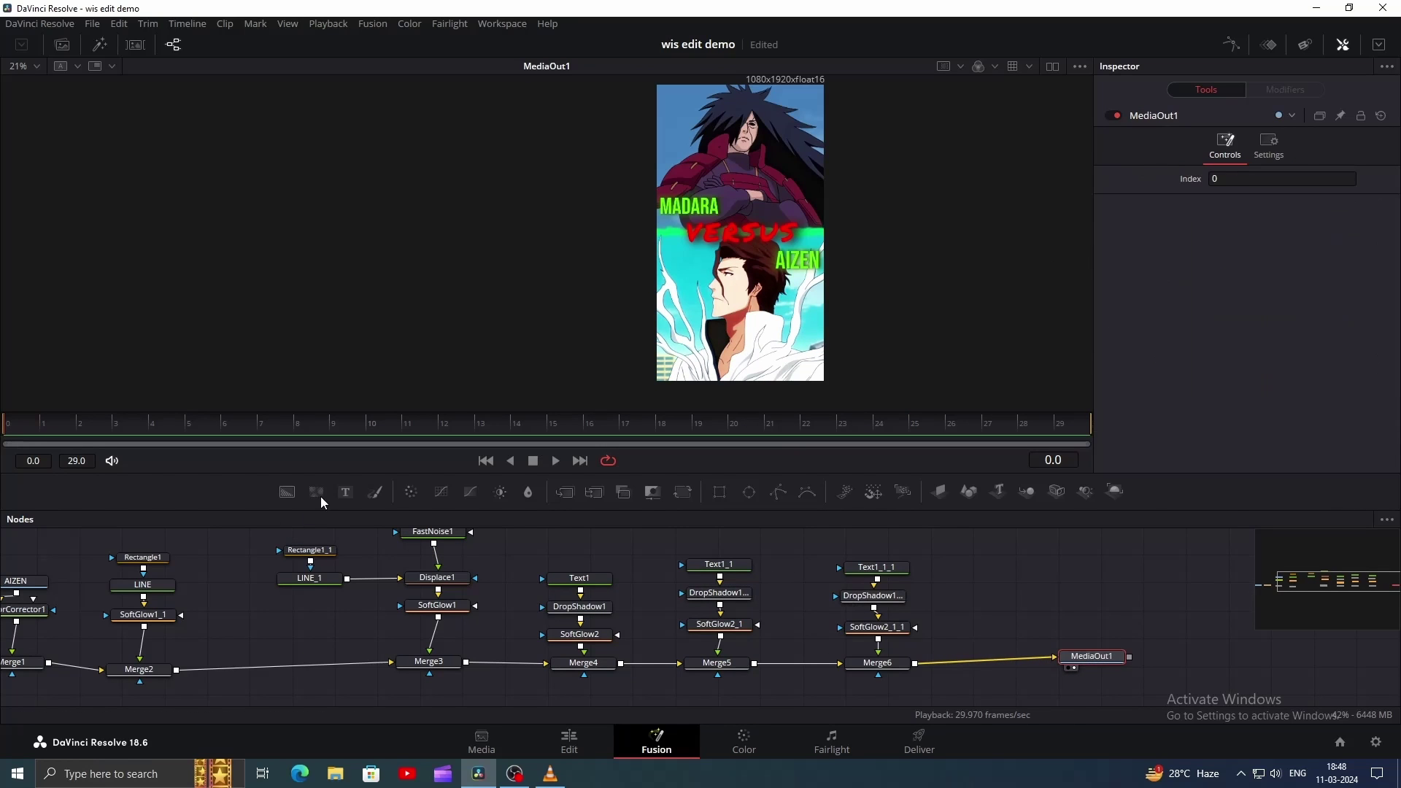
pyautogui.moveTo(286, 492); pyautogui.dragTo(937, 661)
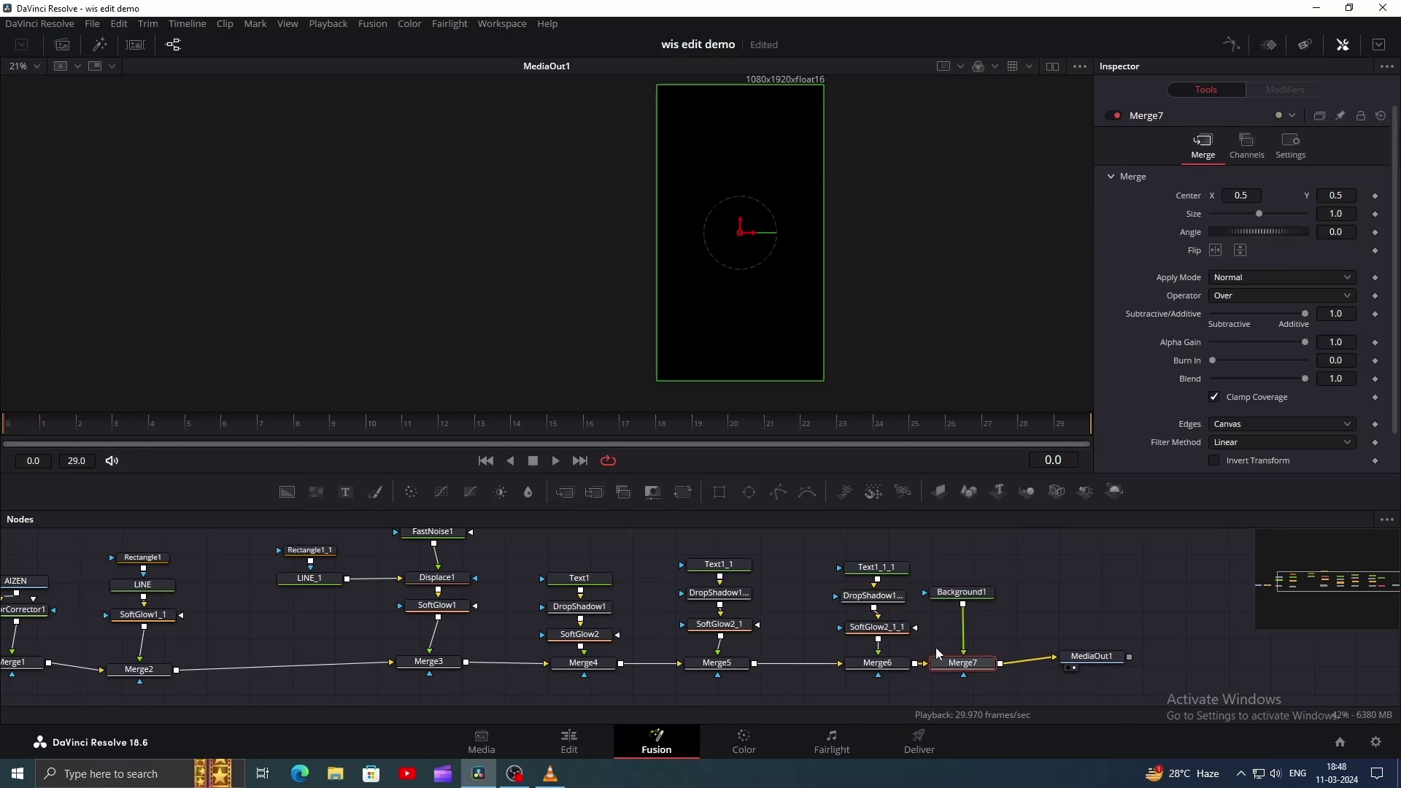
pyautogui.moveTo(965, 600); pyautogui.dragTo(998, 597)
pyautogui.moveTo(964, 663); pyautogui.dragTo(994, 660)
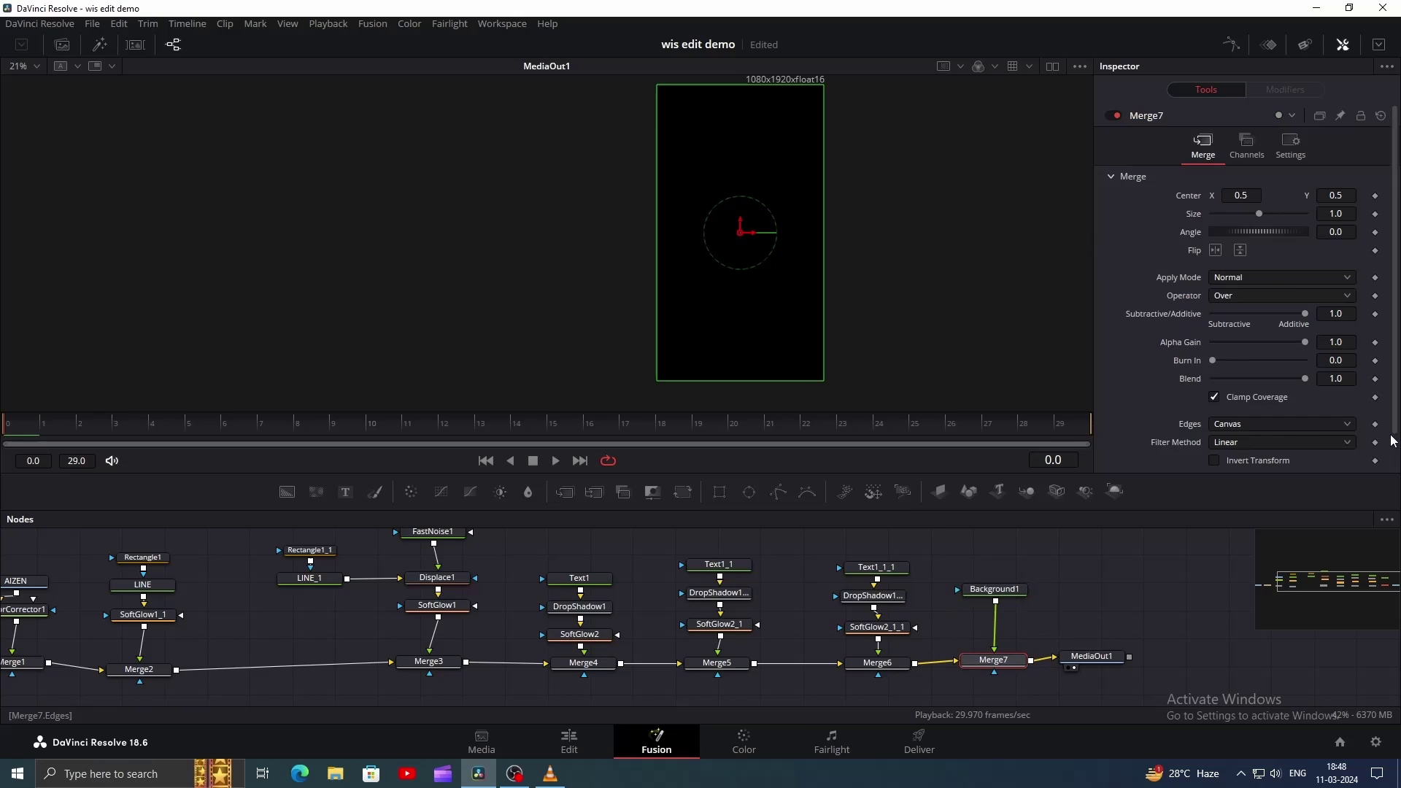
# Step: Keyframe the Blend of Merge7 from 1.0 at frame 0 down to its minimum at frame 10, and play the fade
pyautogui.click(1375, 379)
pyautogui.moveTo(201, 421); pyautogui.dragTo(365, 422)
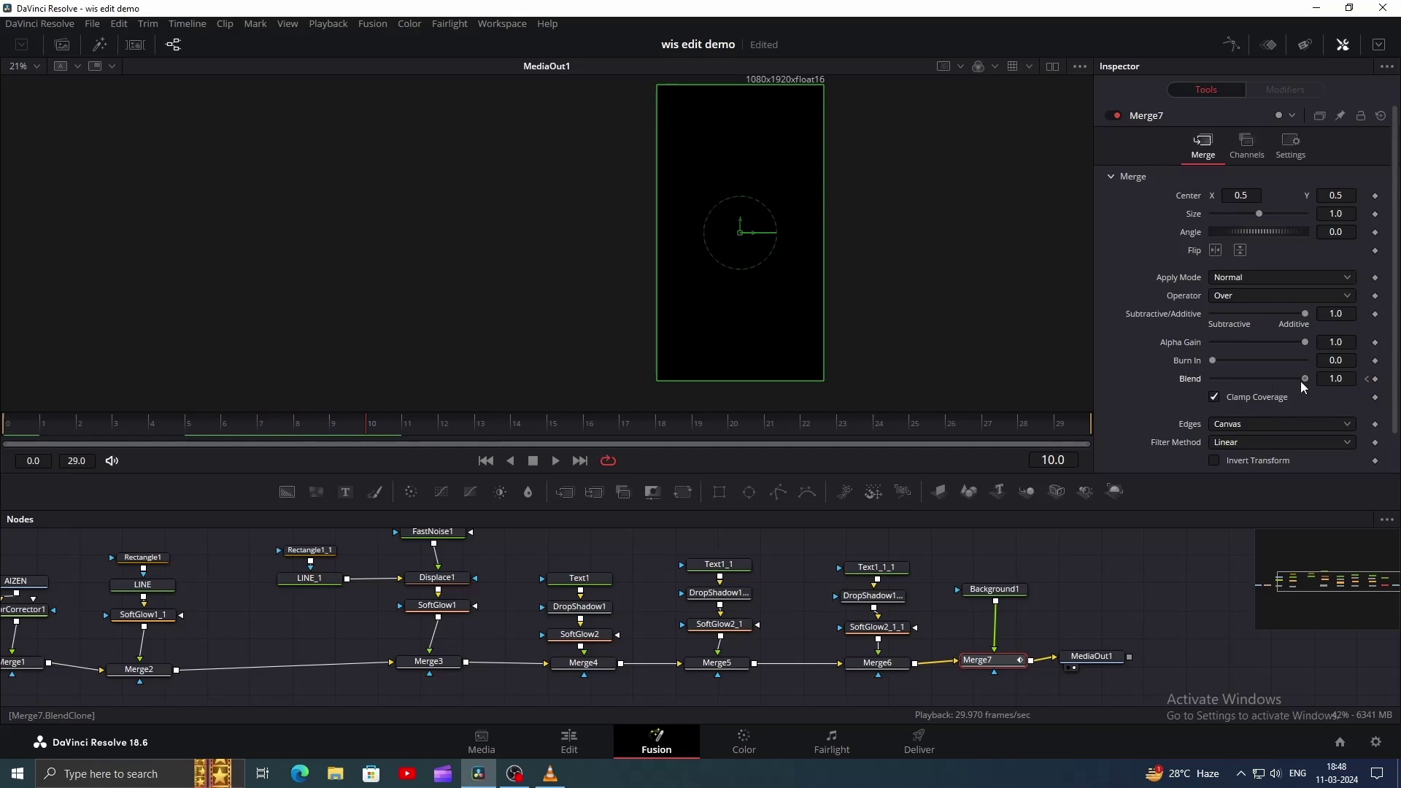
pyautogui.moveTo(1305, 379); pyautogui.dragTo(1213, 379)
pyautogui.press('space')
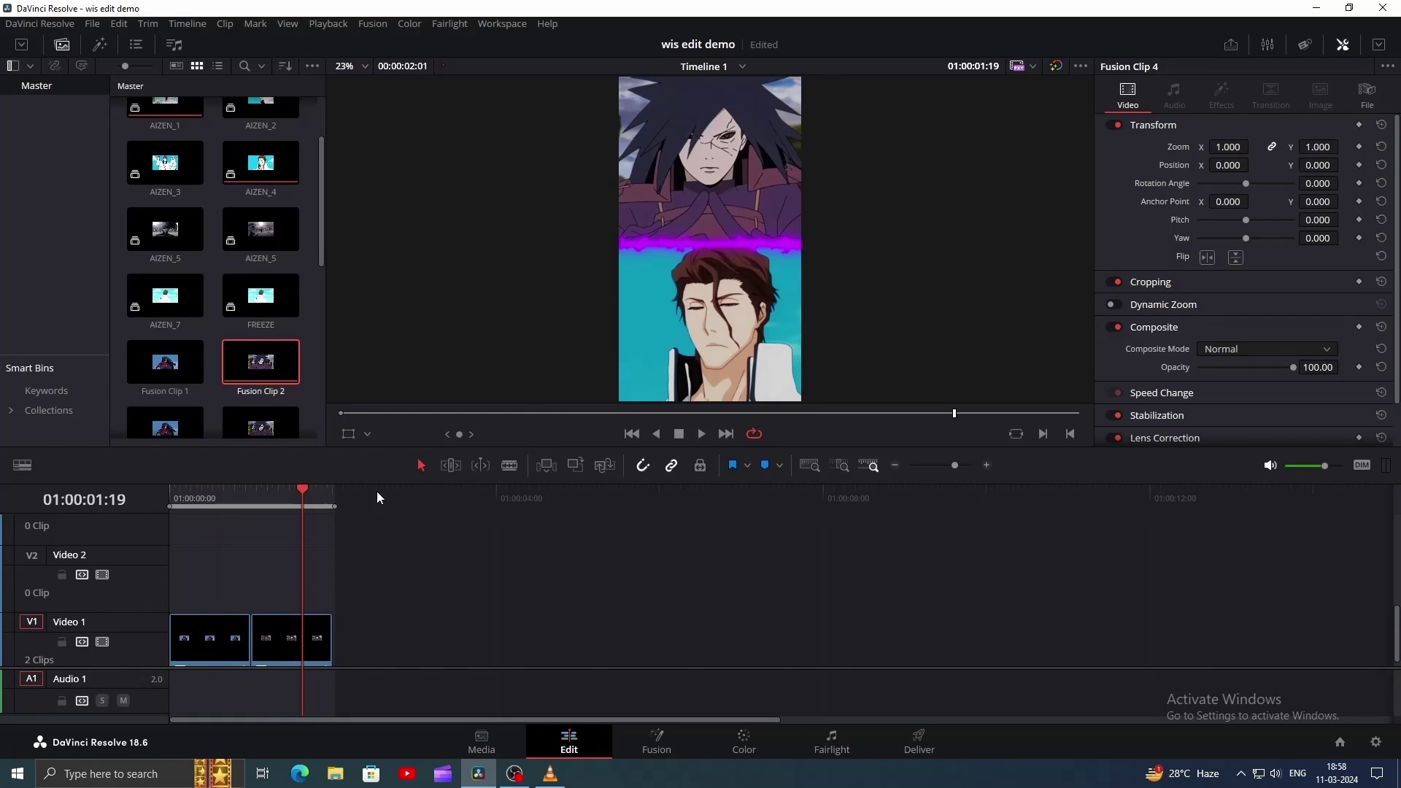
# Step: Turn the second clip on Video 1 into a compound clip named VS and open it on the Fusion page
pyautogui.moveTo(303, 498); pyautogui.dragTo(283, 527)
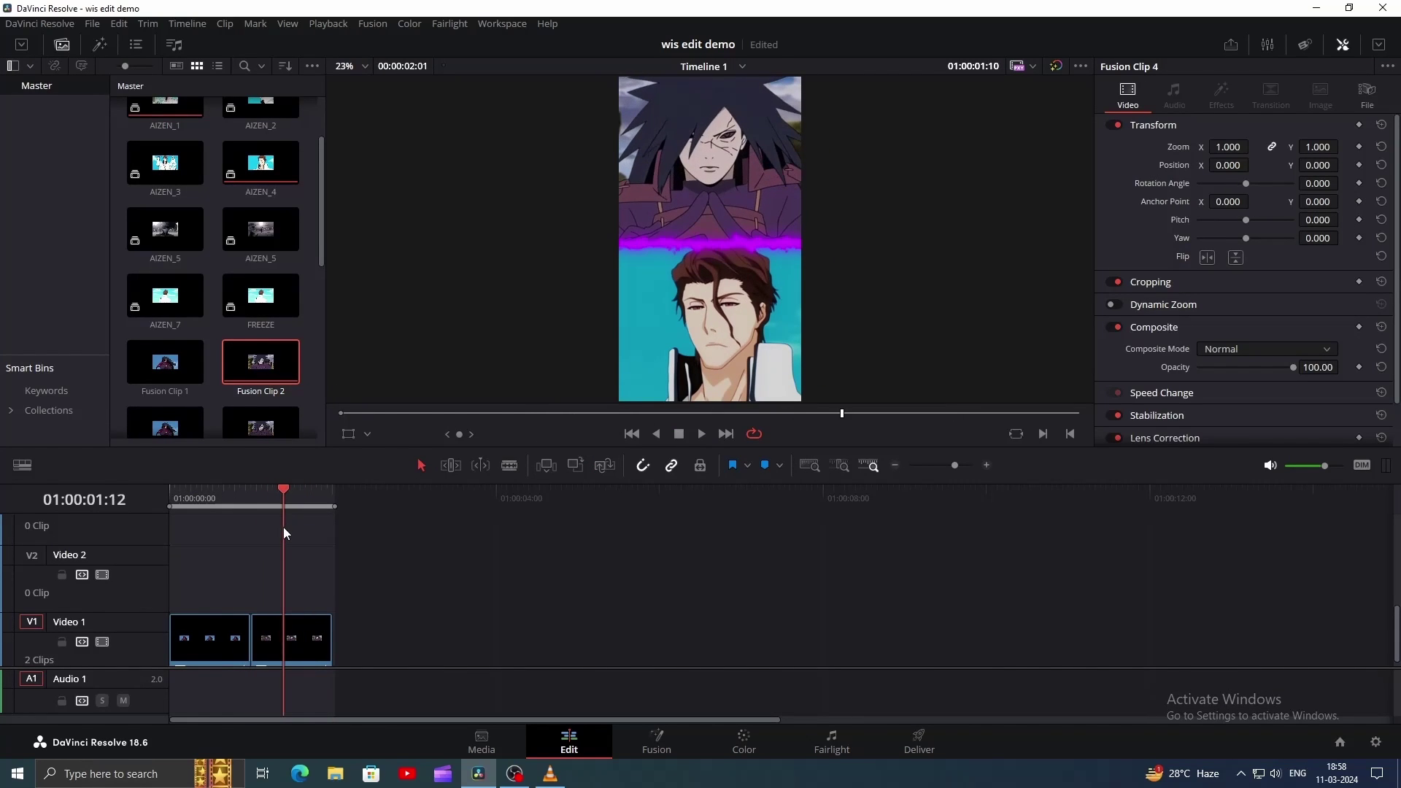
pyautogui.scroll(-1, 314, 567)
pyautogui.rightClick(301, 644)
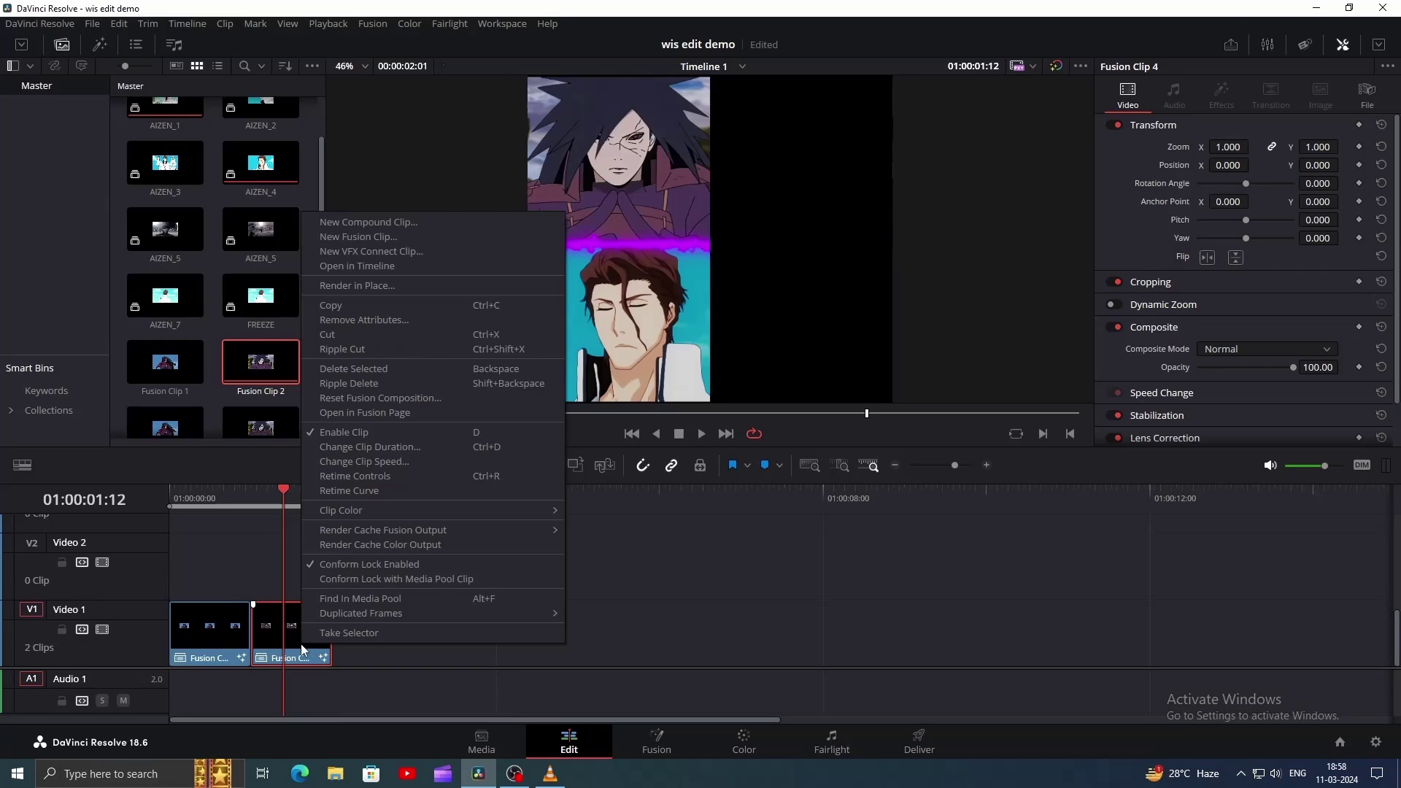
pyautogui.click(432, 223)
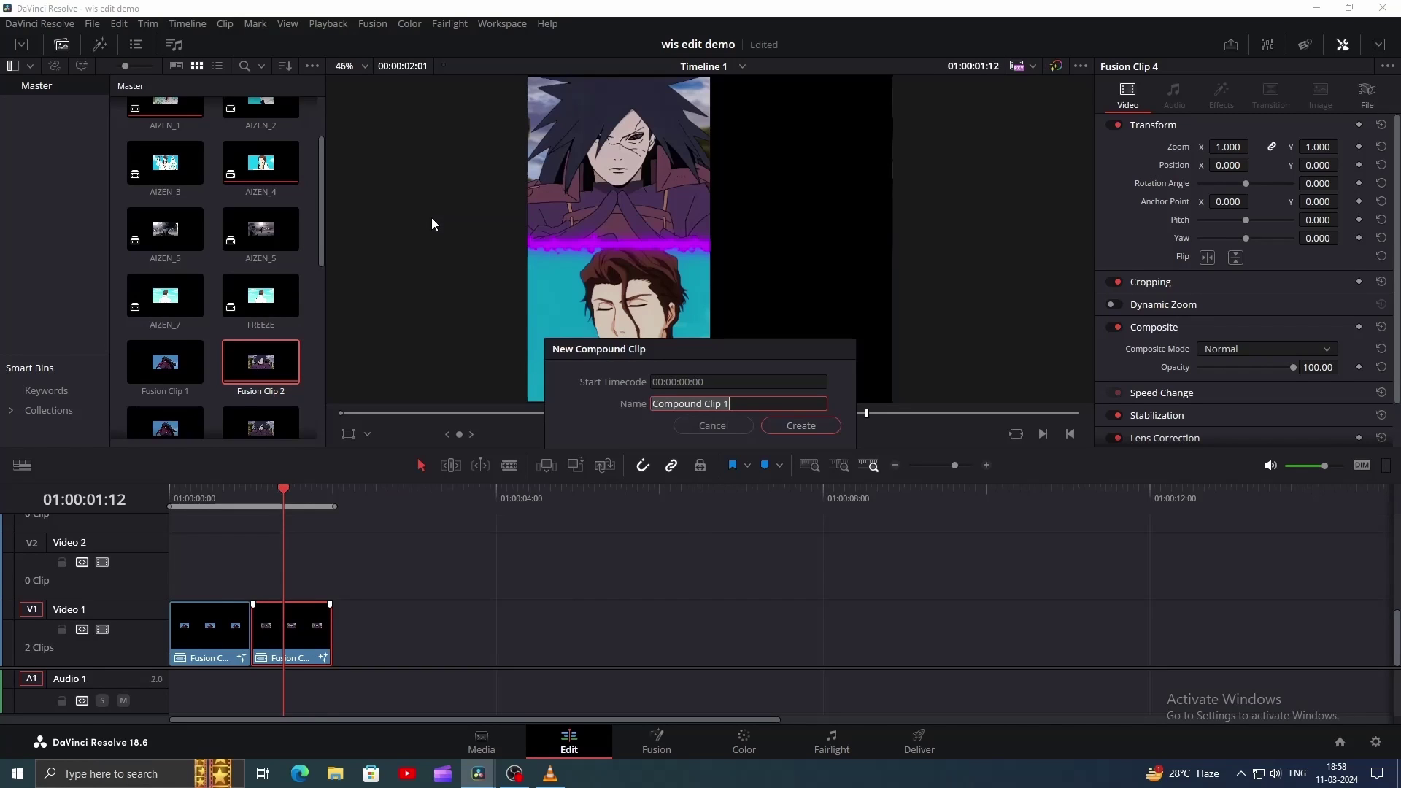
pyautogui.write('VS')
pyautogui.press('Return')
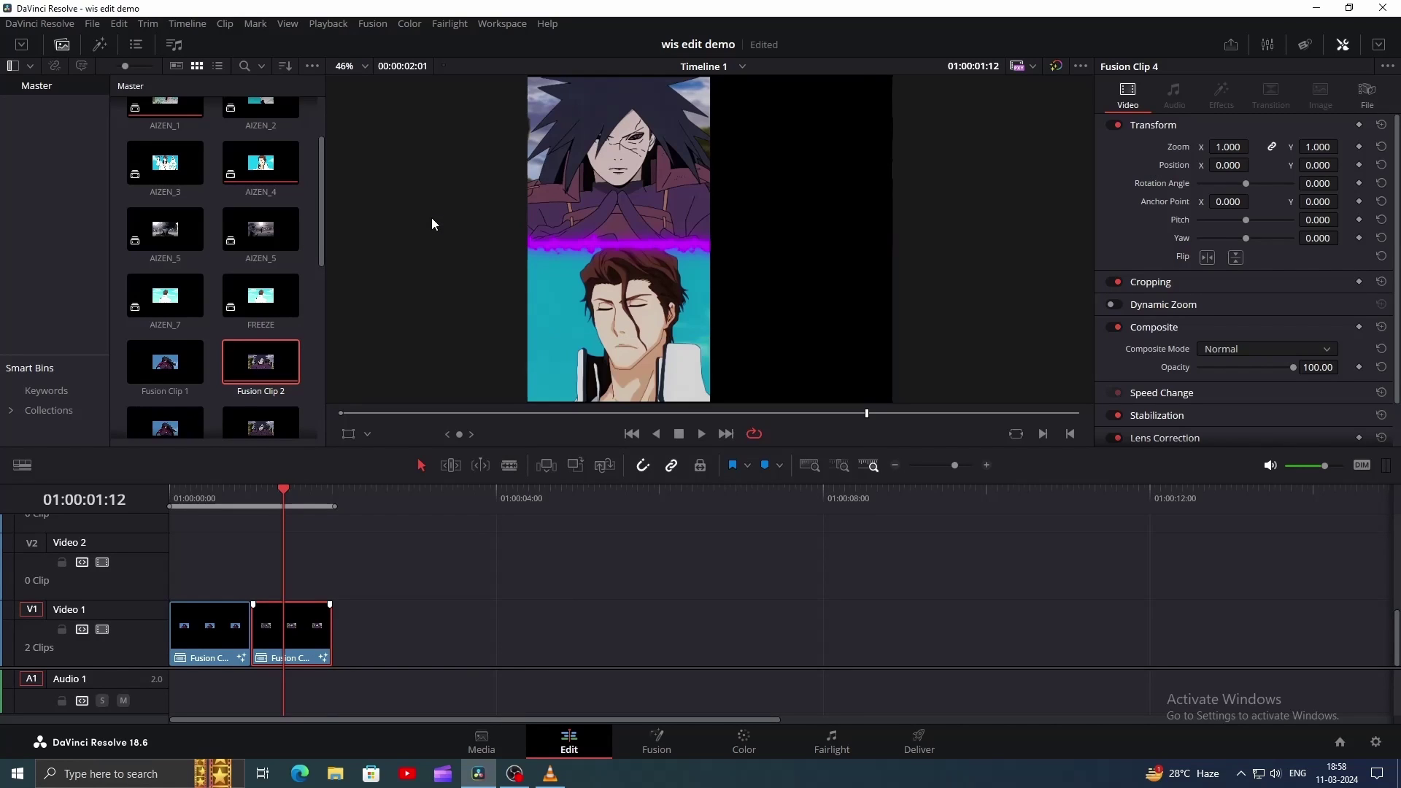
pyautogui.click(668, 746)
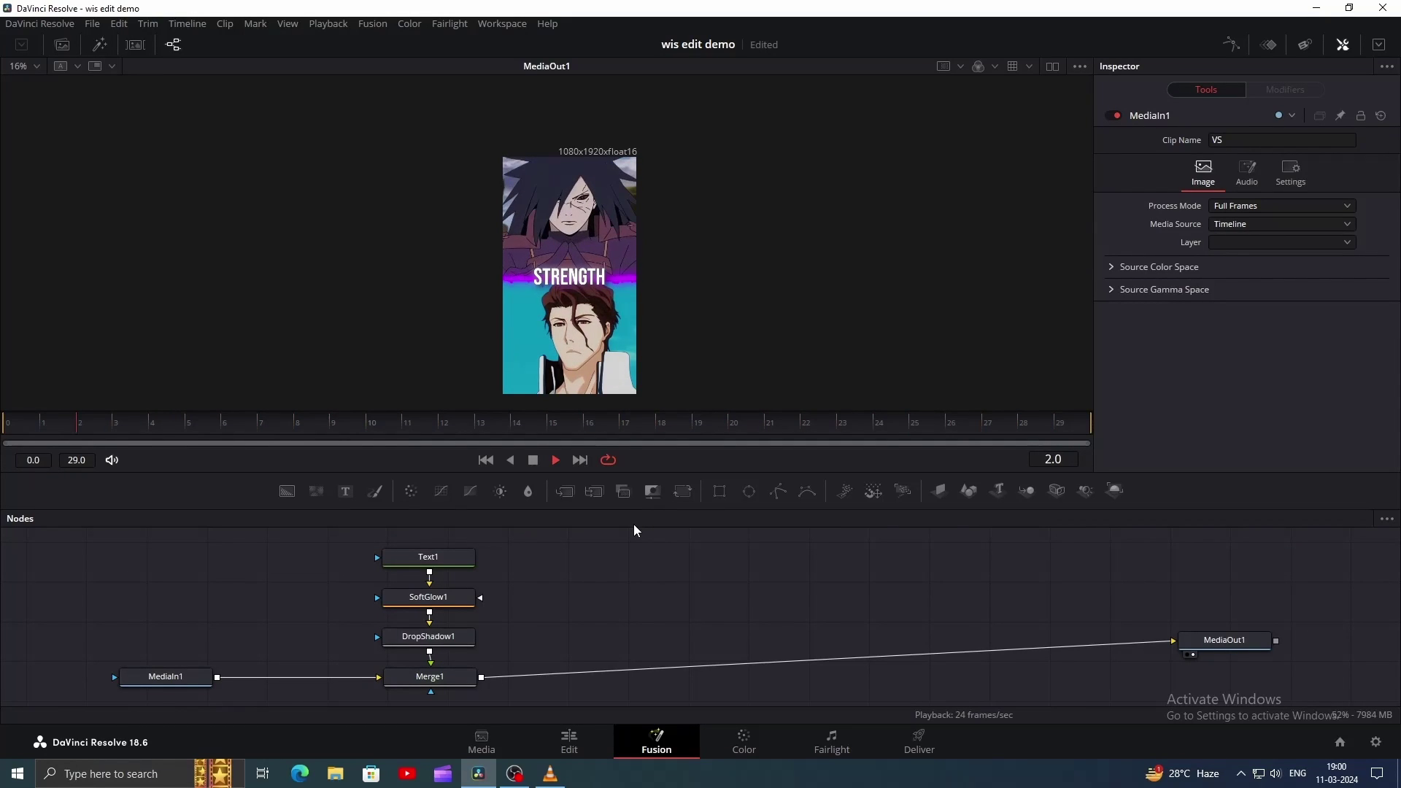
# Step: Play the STRENGTH composition and look through the Edit title templates in the effects library
pyautogui.press('space')
pyautogui.click(102, 46)
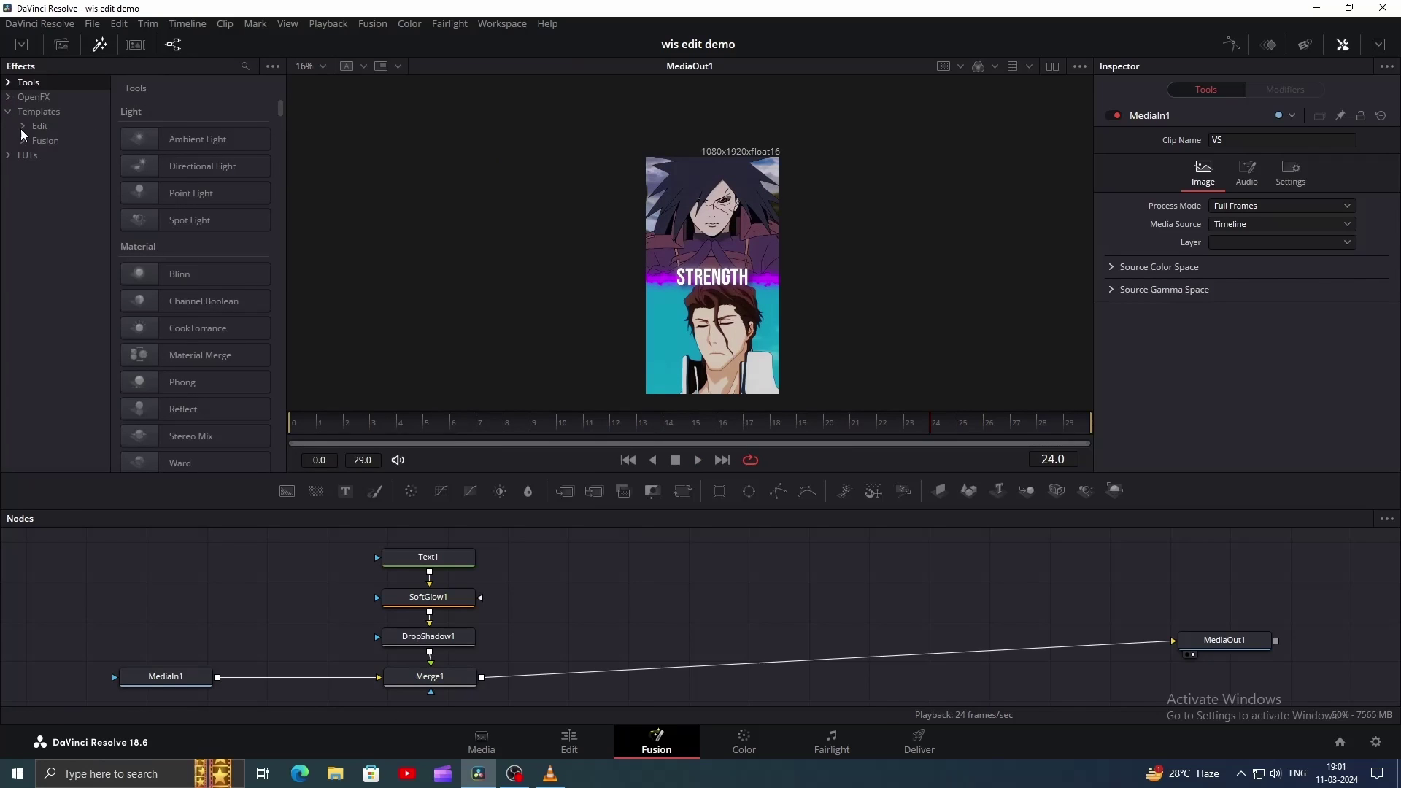
pyautogui.click(22, 129)
pyautogui.click(55, 140)
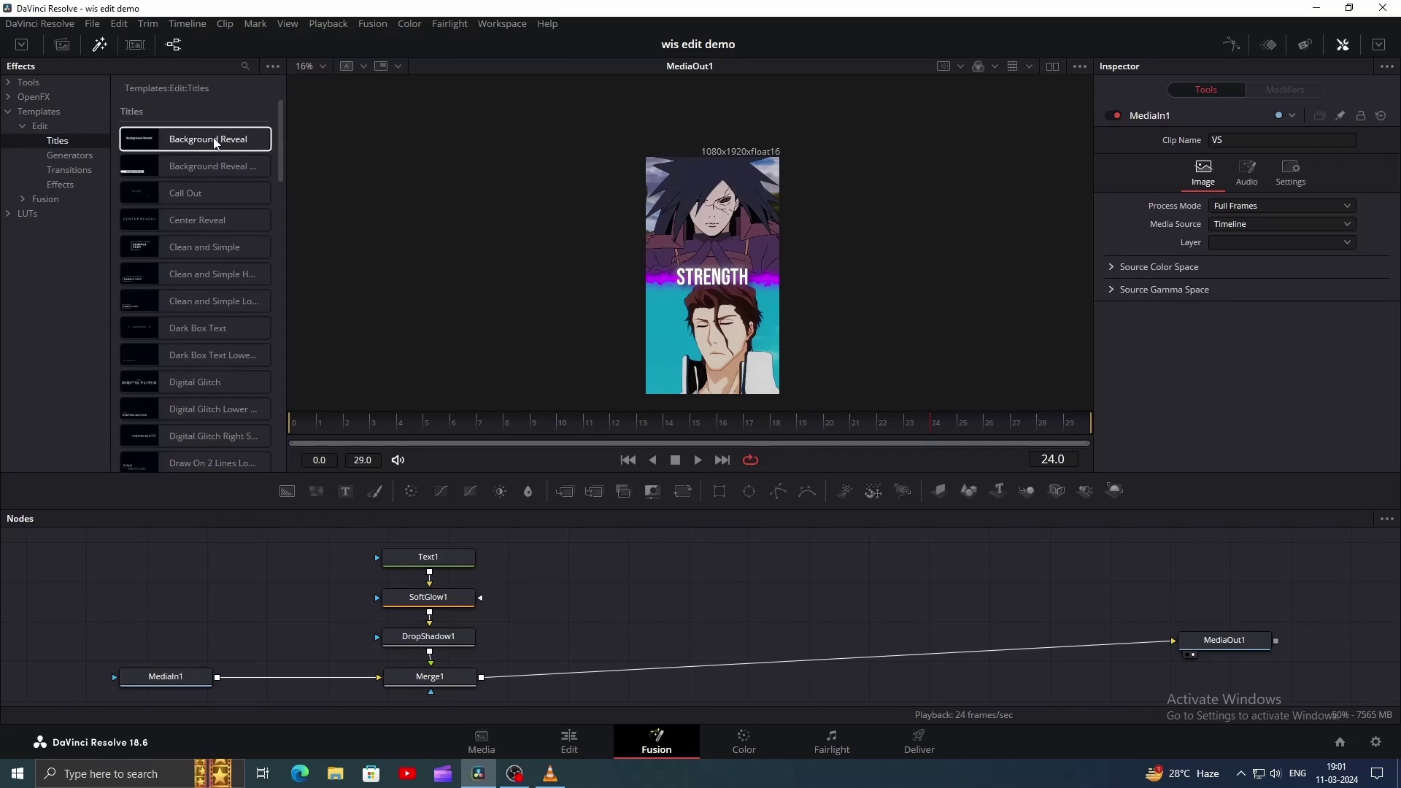
pyautogui.click(102, 45)
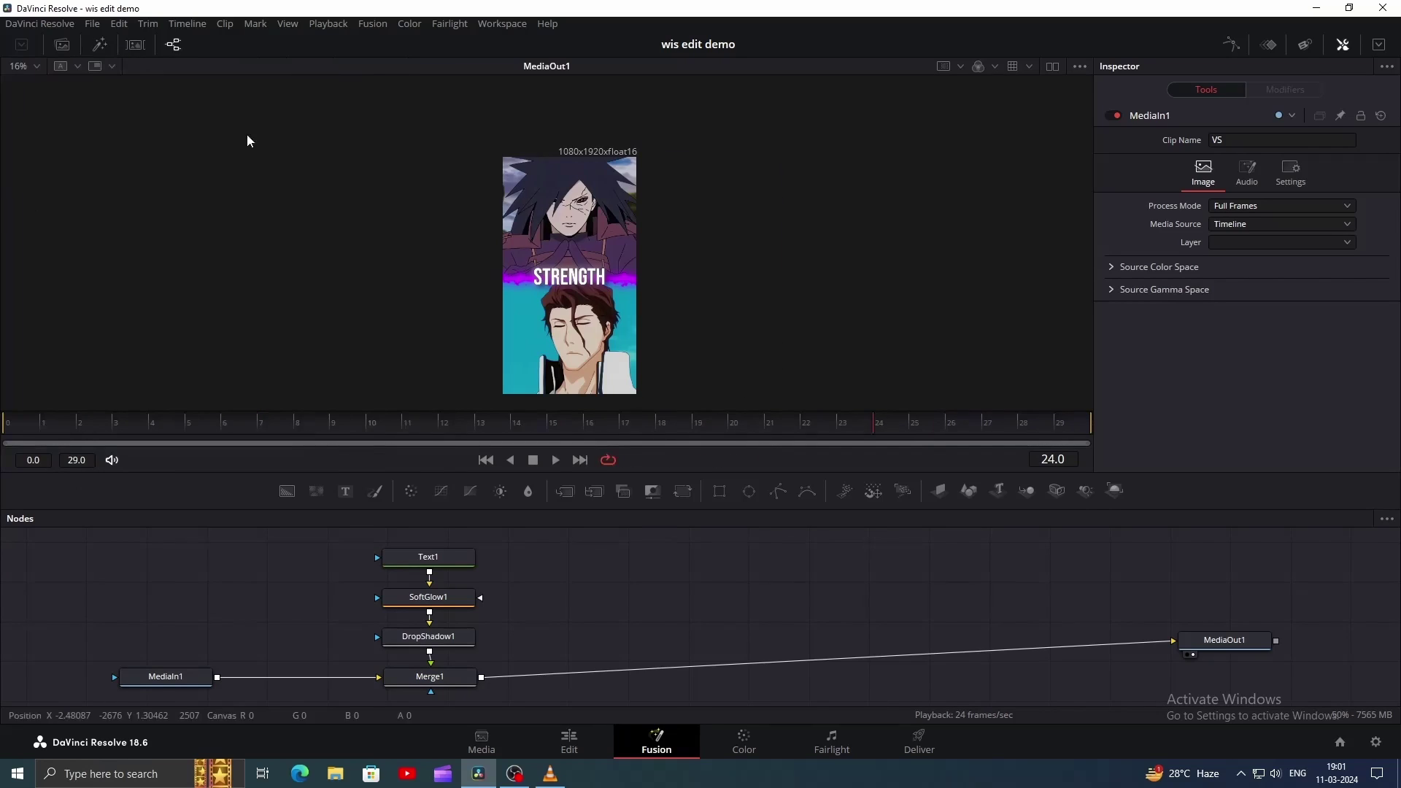
# Step: Mask the Text1 node with a Rectangle and narrow the mask to a width of about 0.0027
pyautogui.click(452, 560)
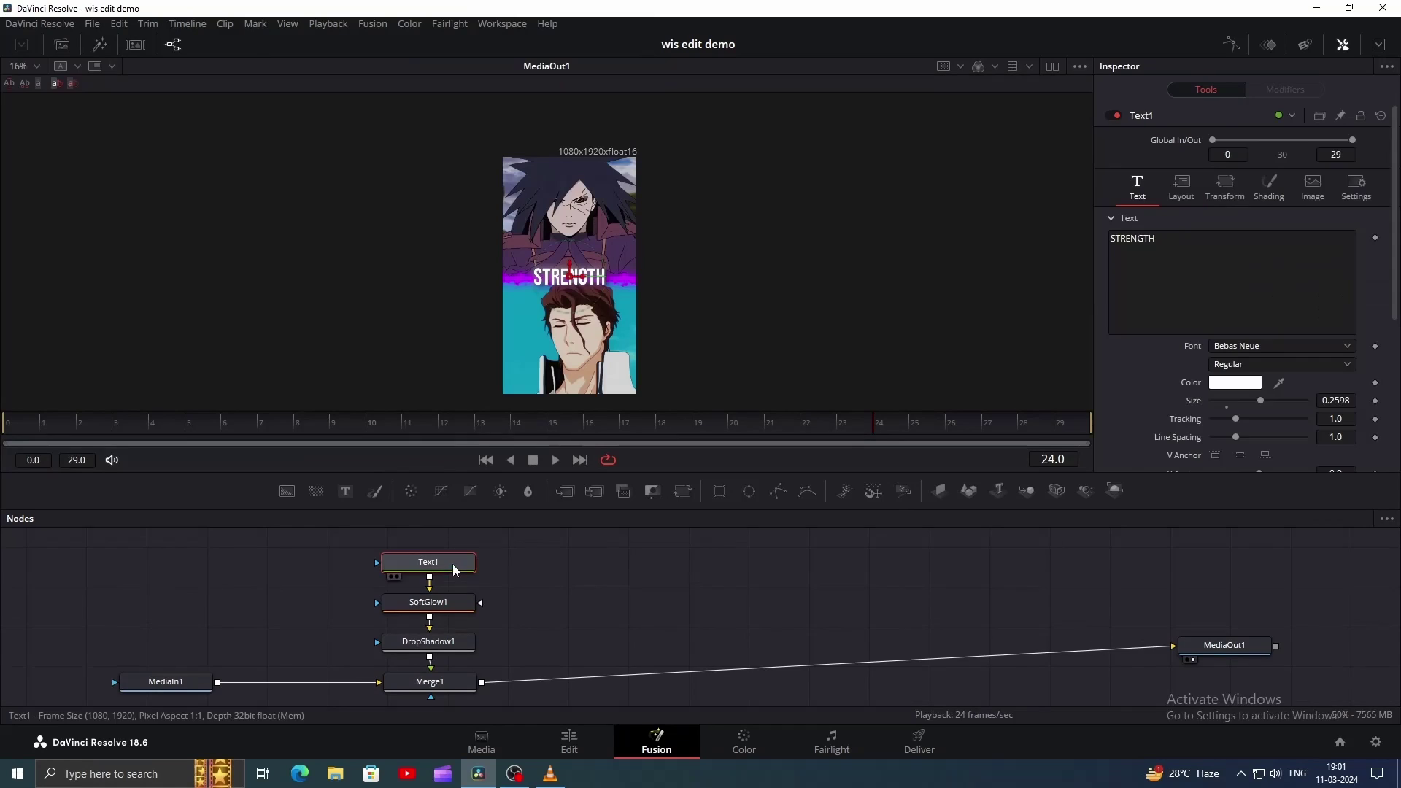
pyautogui.click(724, 493)
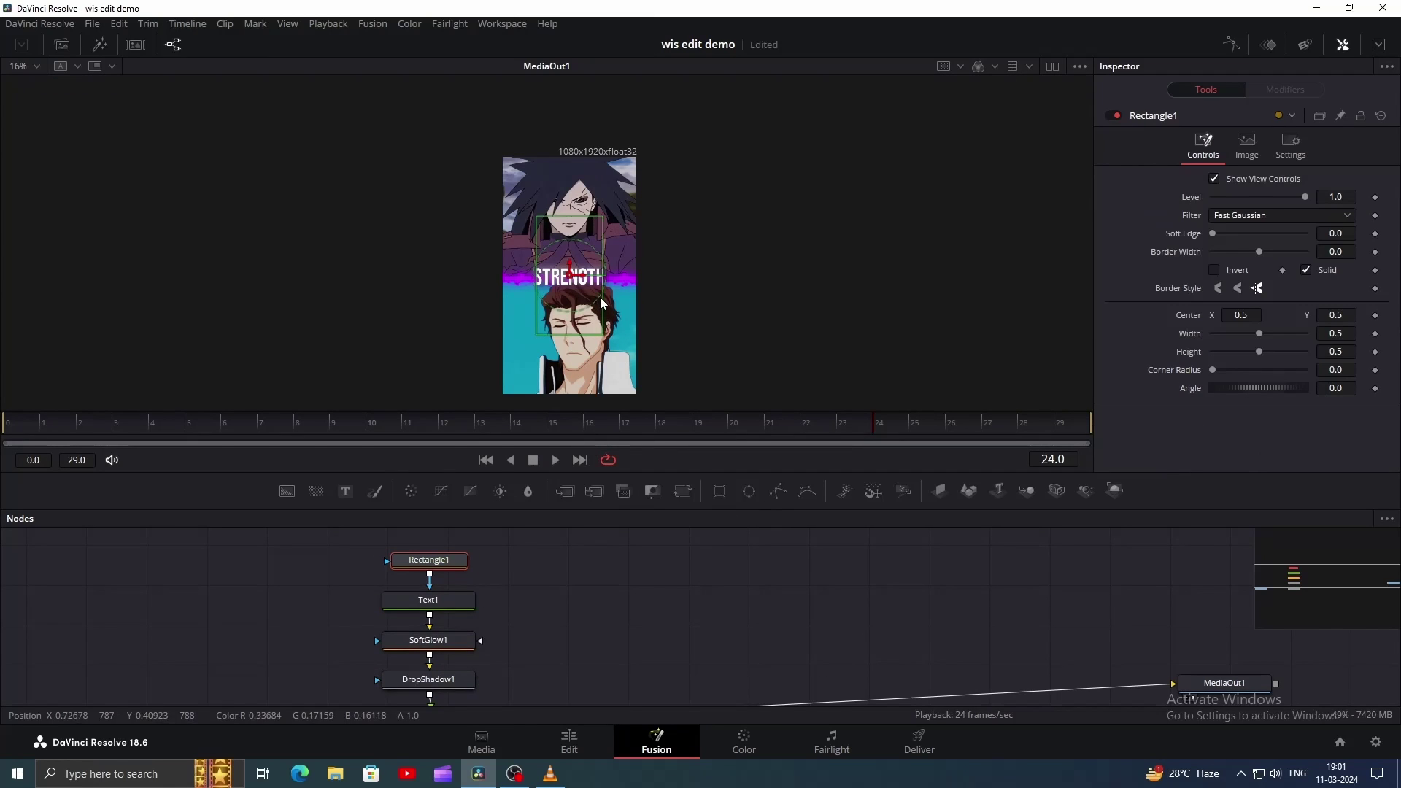
pyautogui.moveTo(600, 297); pyautogui.dragTo(572, 294)
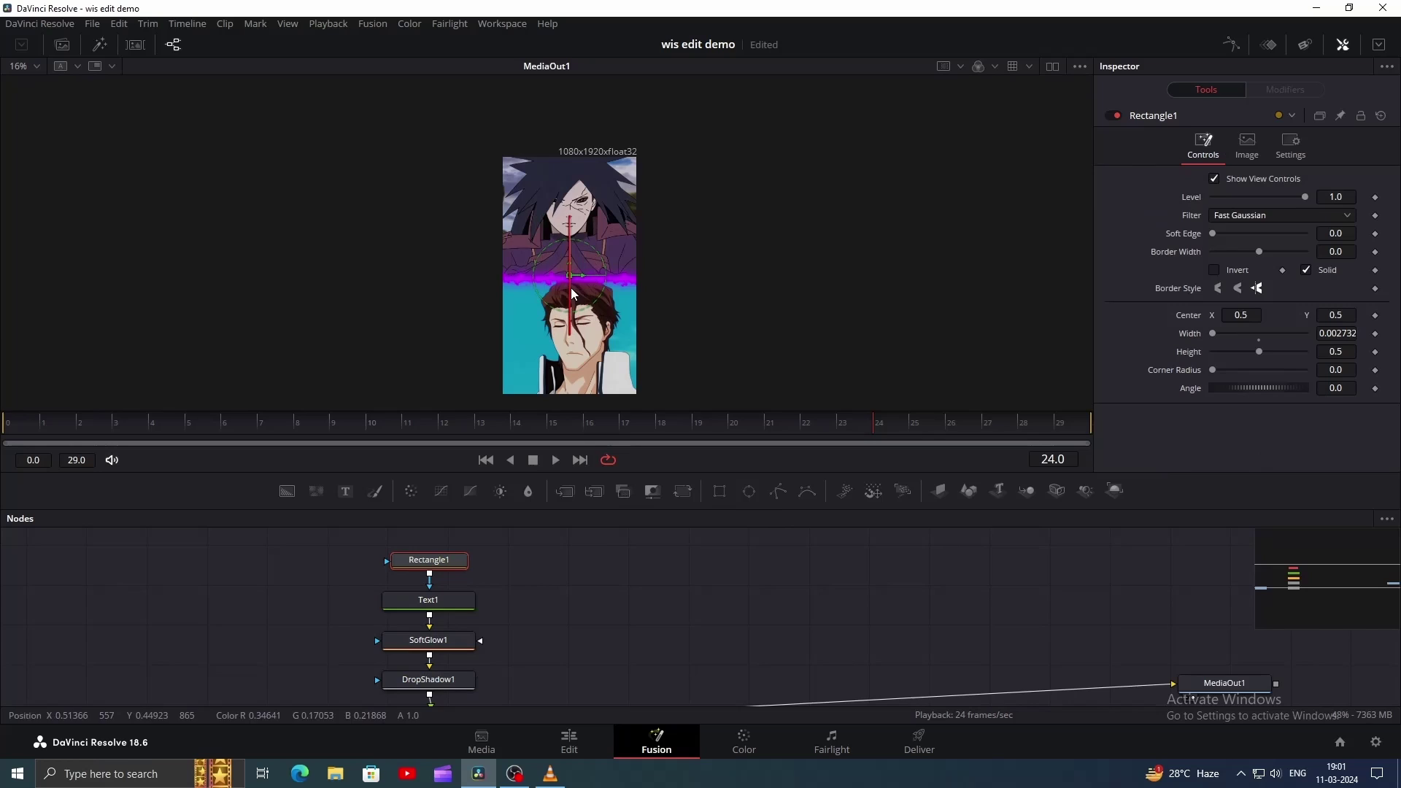
# Step: Keyframe the width of Rectangle1 at frame 0, widen it to about 0.987 at frame 4, and play the reveal
pyautogui.click(19, 422)
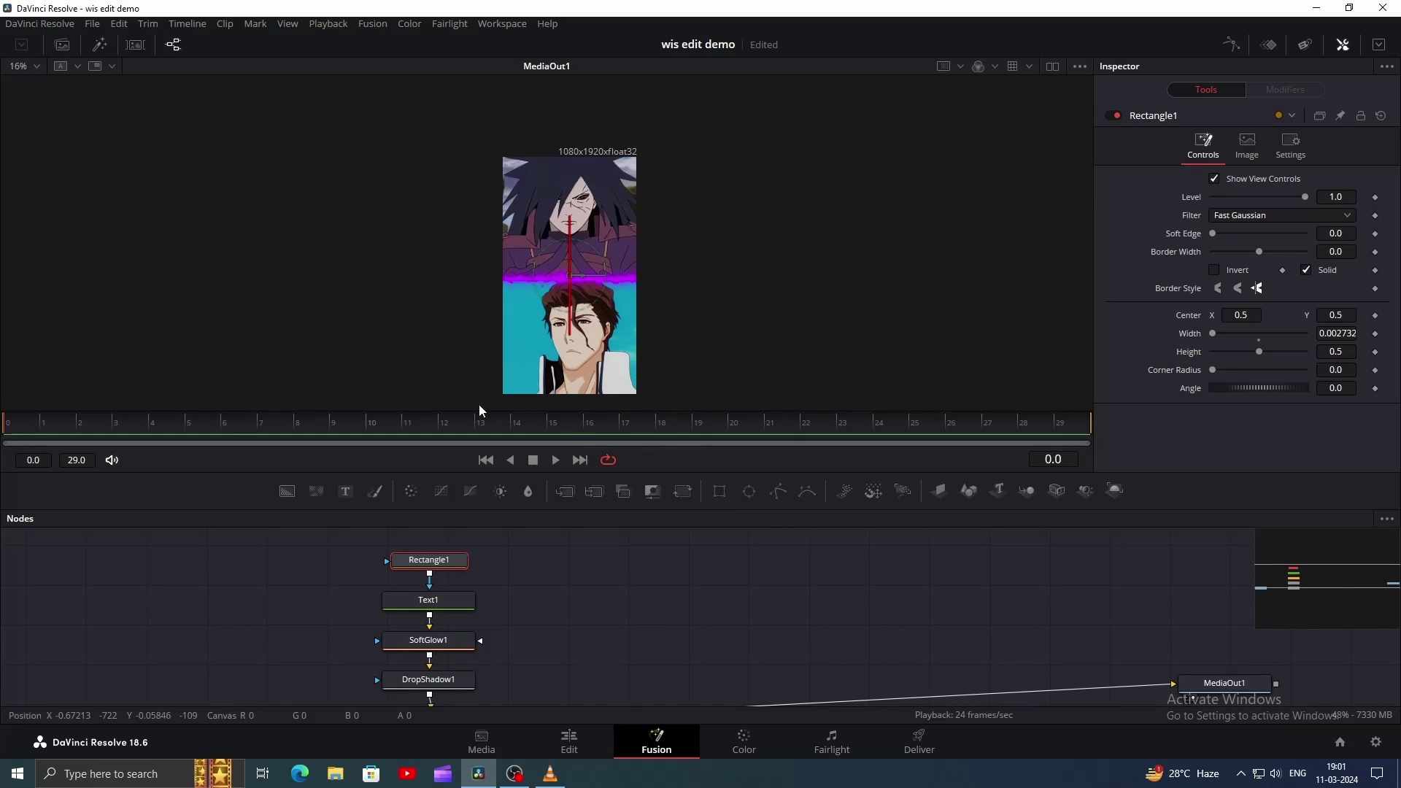
pyautogui.click(1375, 334)
pyautogui.click(137, 425)
pyautogui.click(151, 426)
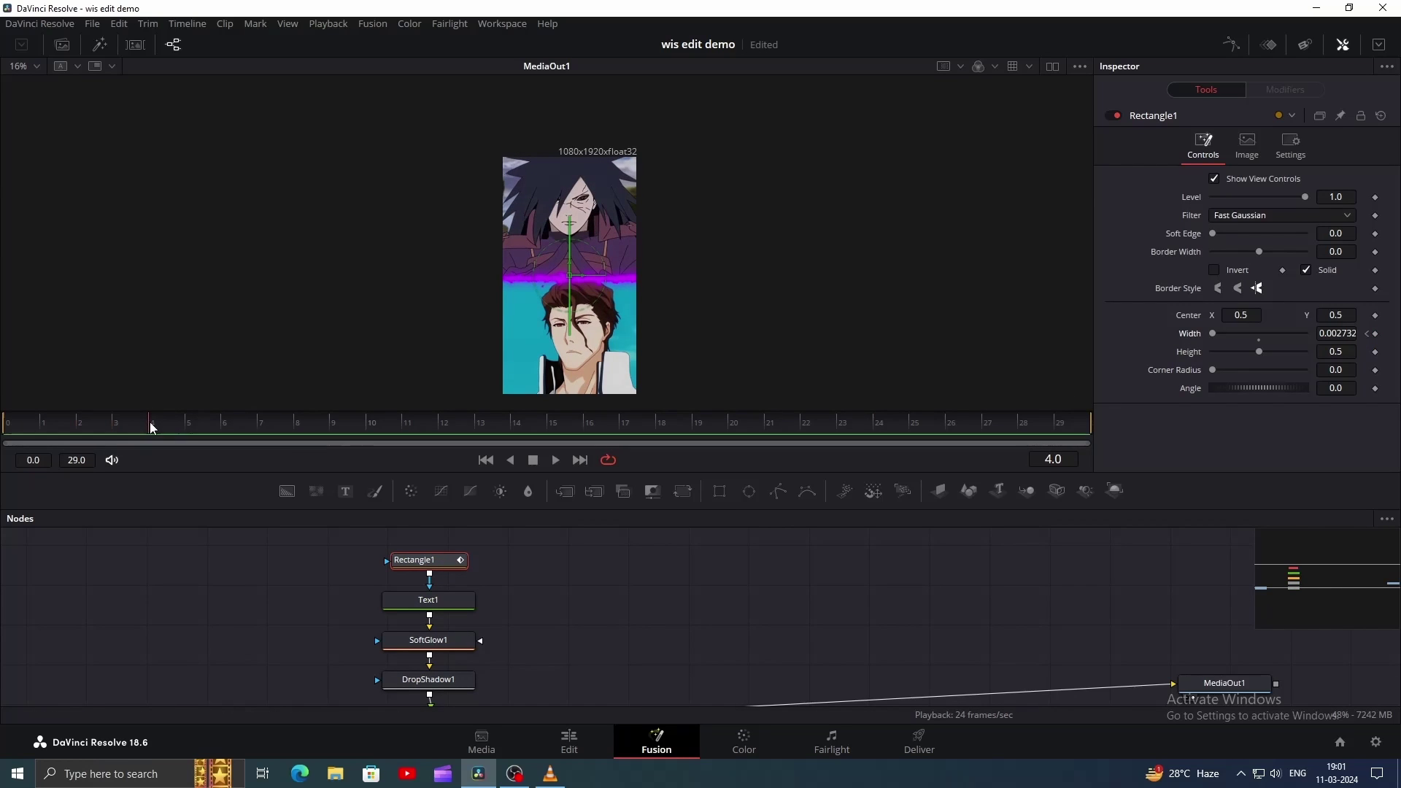
pyautogui.moveTo(1337, 337); pyautogui.dragTo(1400, 337)
pyautogui.press('space')
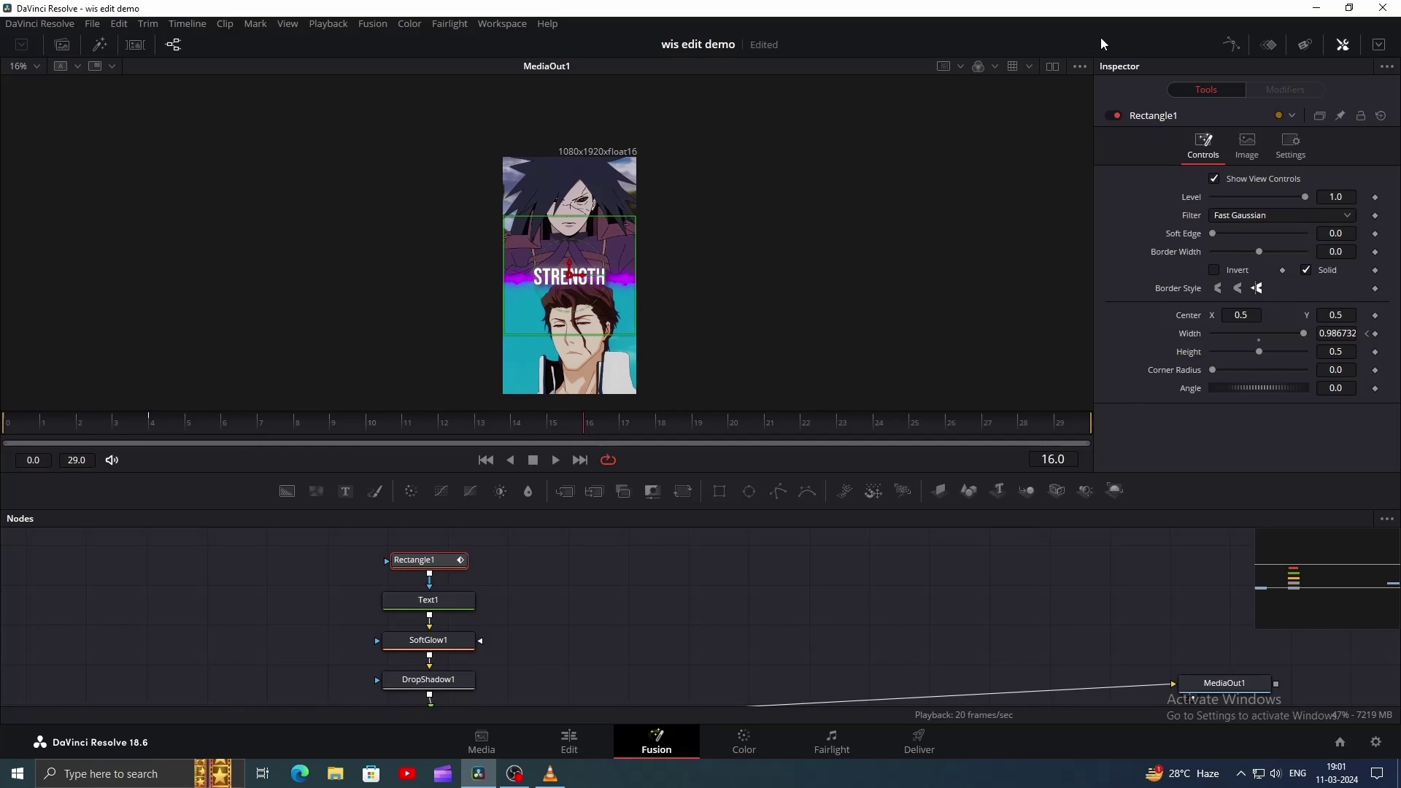
# Step: Smooth Rectangle1's width keyframes in the Spline editor and adjust the curve handle to shape the easing of the reveal
pyautogui.click(1236, 45)
pyautogui.click(738, 575)
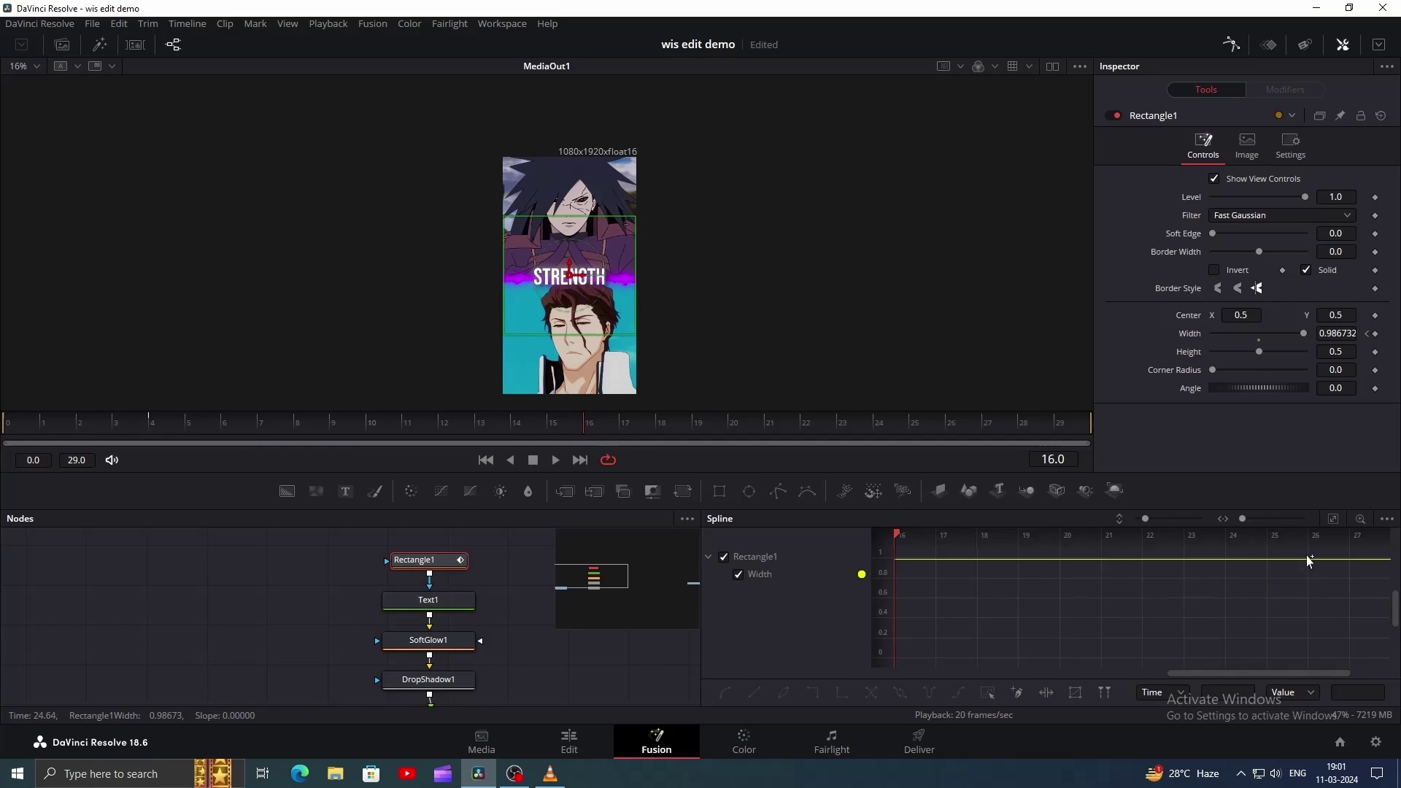
pyautogui.click(1333, 519)
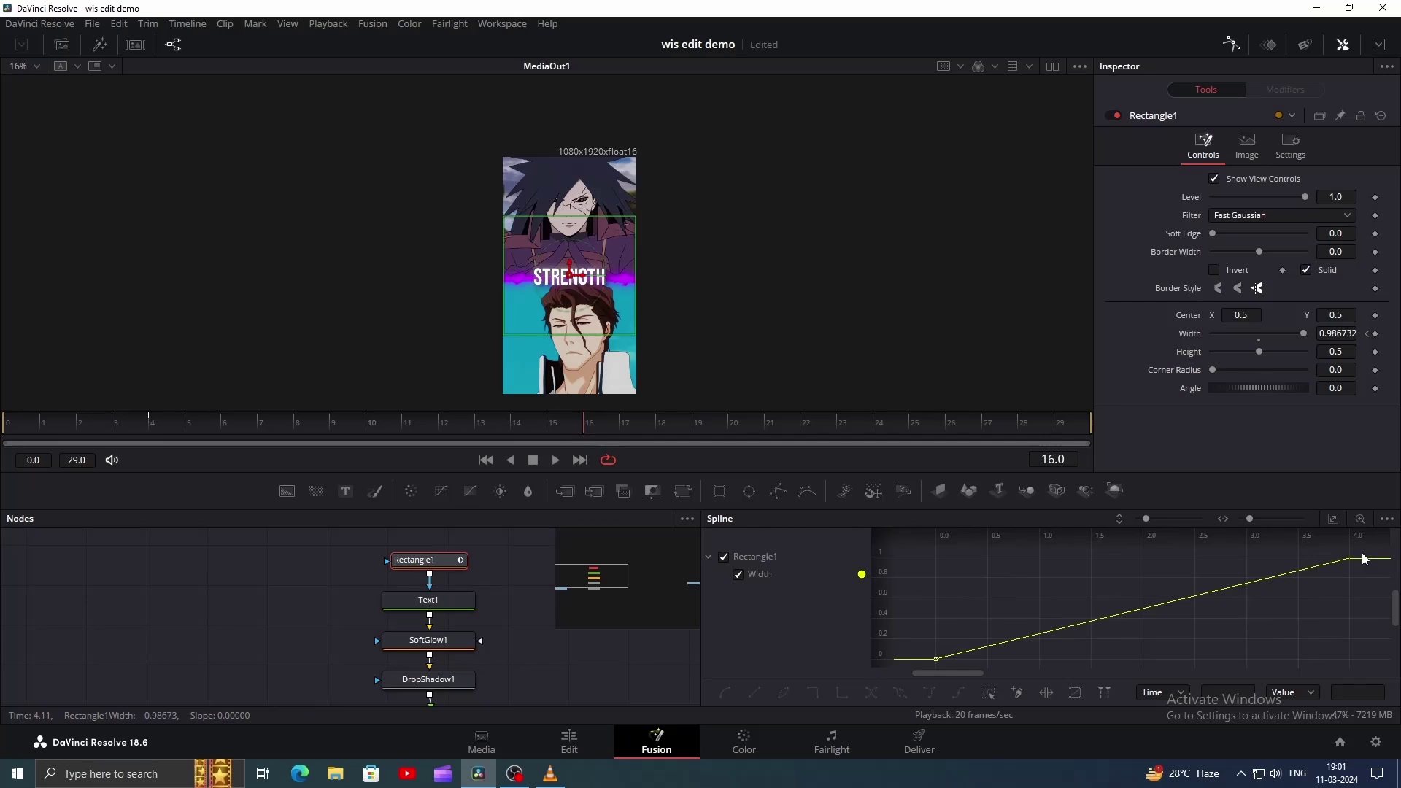
pyautogui.moveTo(1362, 553); pyautogui.dragTo(841, 756)
pyautogui.hotkey('shift', 's')
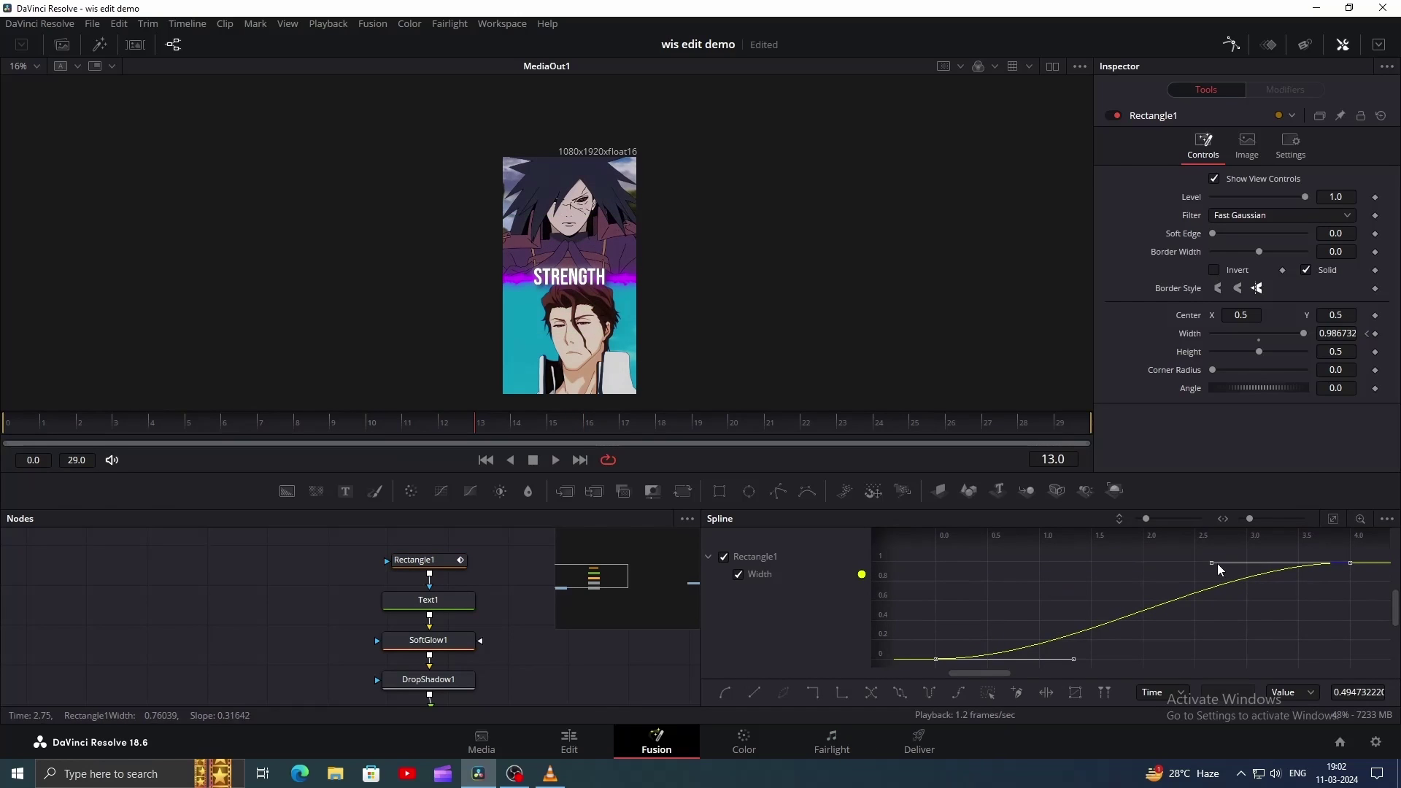
pyautogui.moveTo(1217, 563); pyautogui.dragTo(1326, 664)
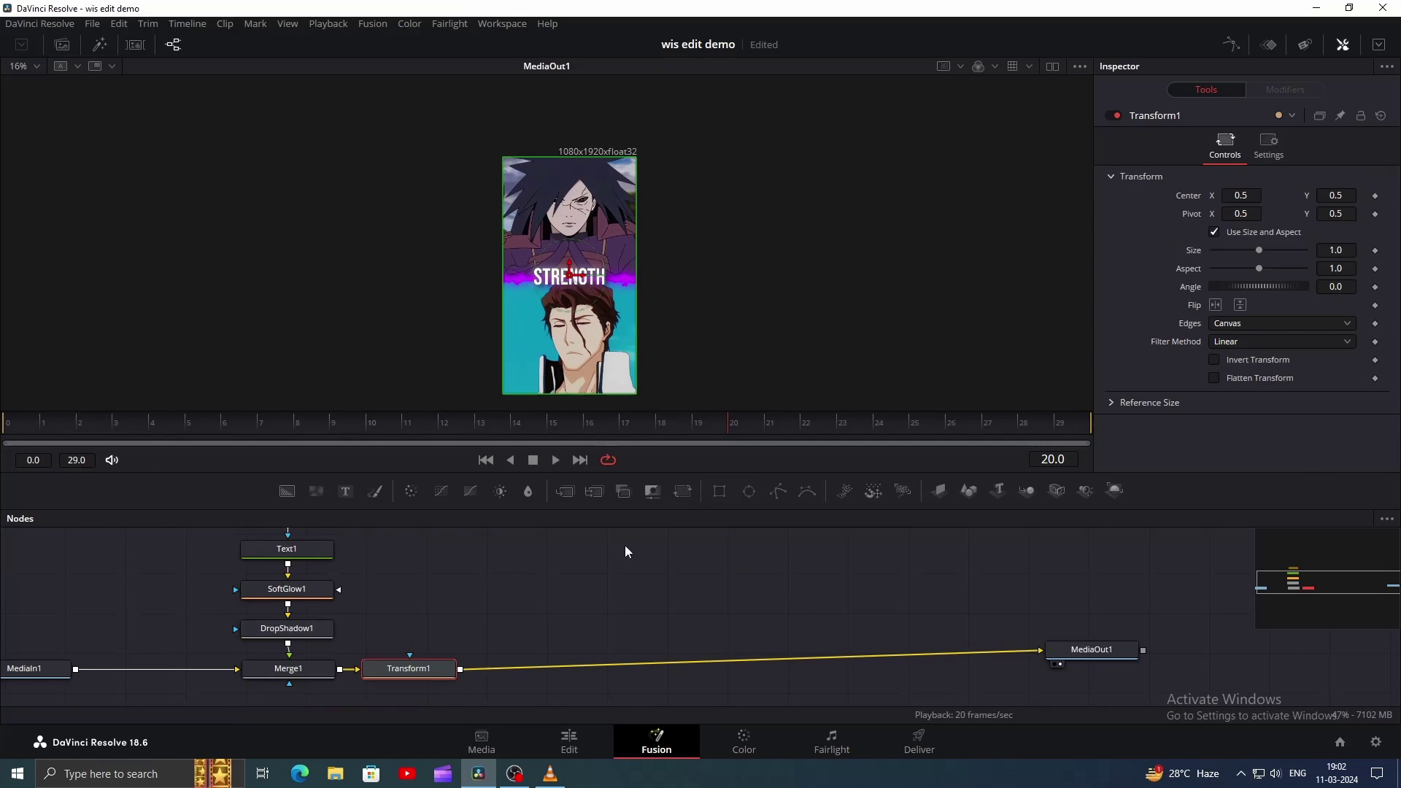
# Step: Keyframe Transform1's size at 1.0 on frame 28 and enlarge it to 1.83 on frame 0
pyautogui.moveTo(430, 673); pyautogui.dragTo(508, 669)
pyautogui.click(1019, 423)
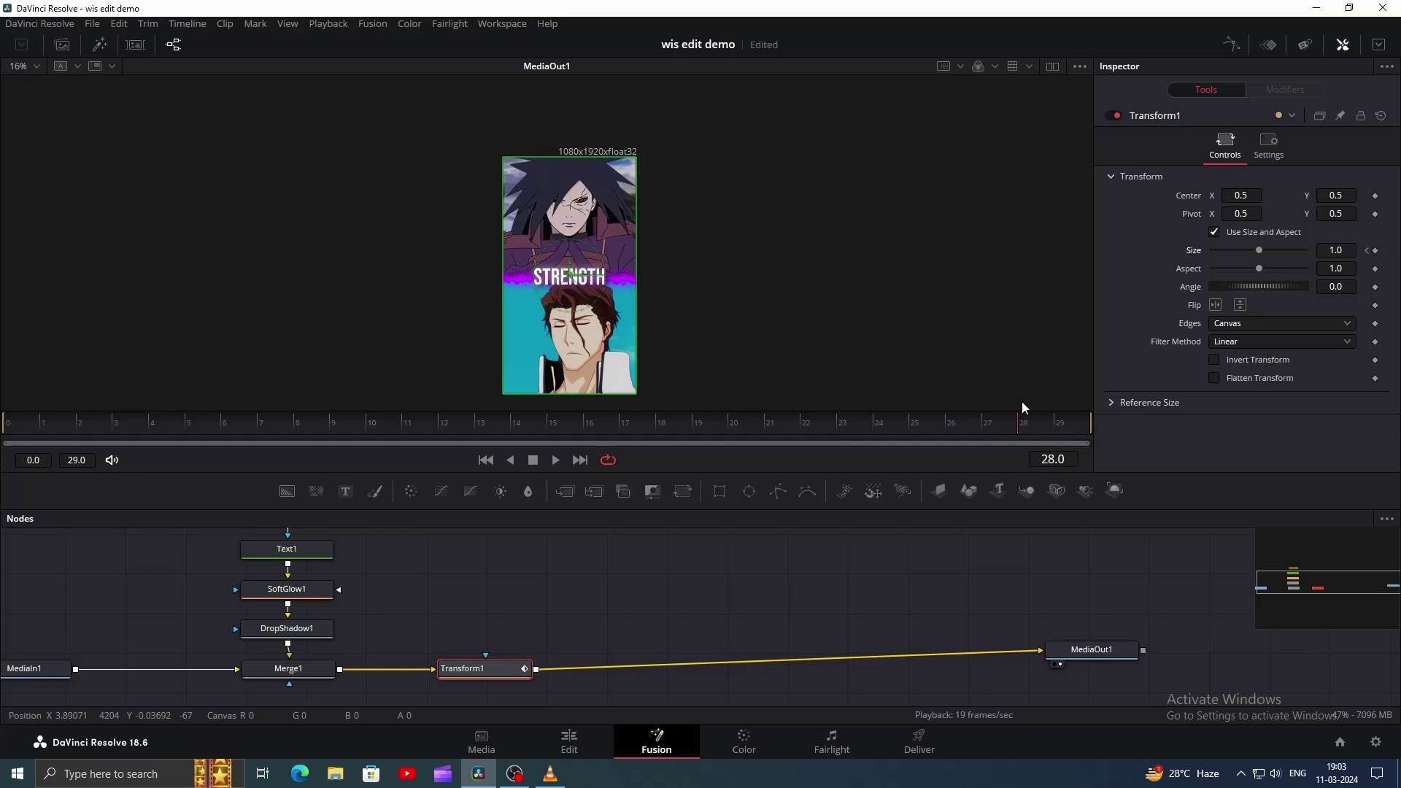
pyautogui.click(1368, 251)
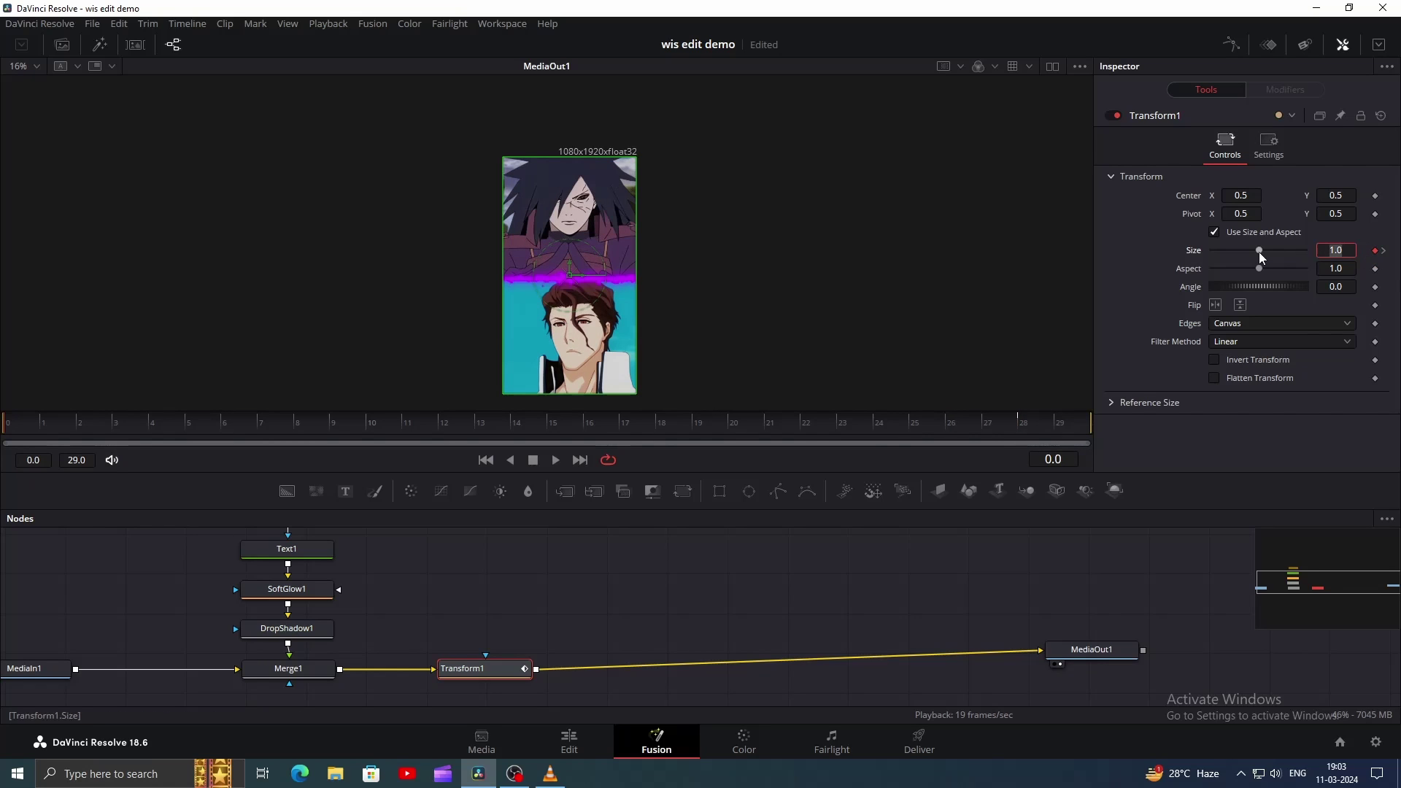
pyautogui.moveTo(1258, 251); pyautogui.dragTo(1267, 251)
pyautogui.click(1383, 251)
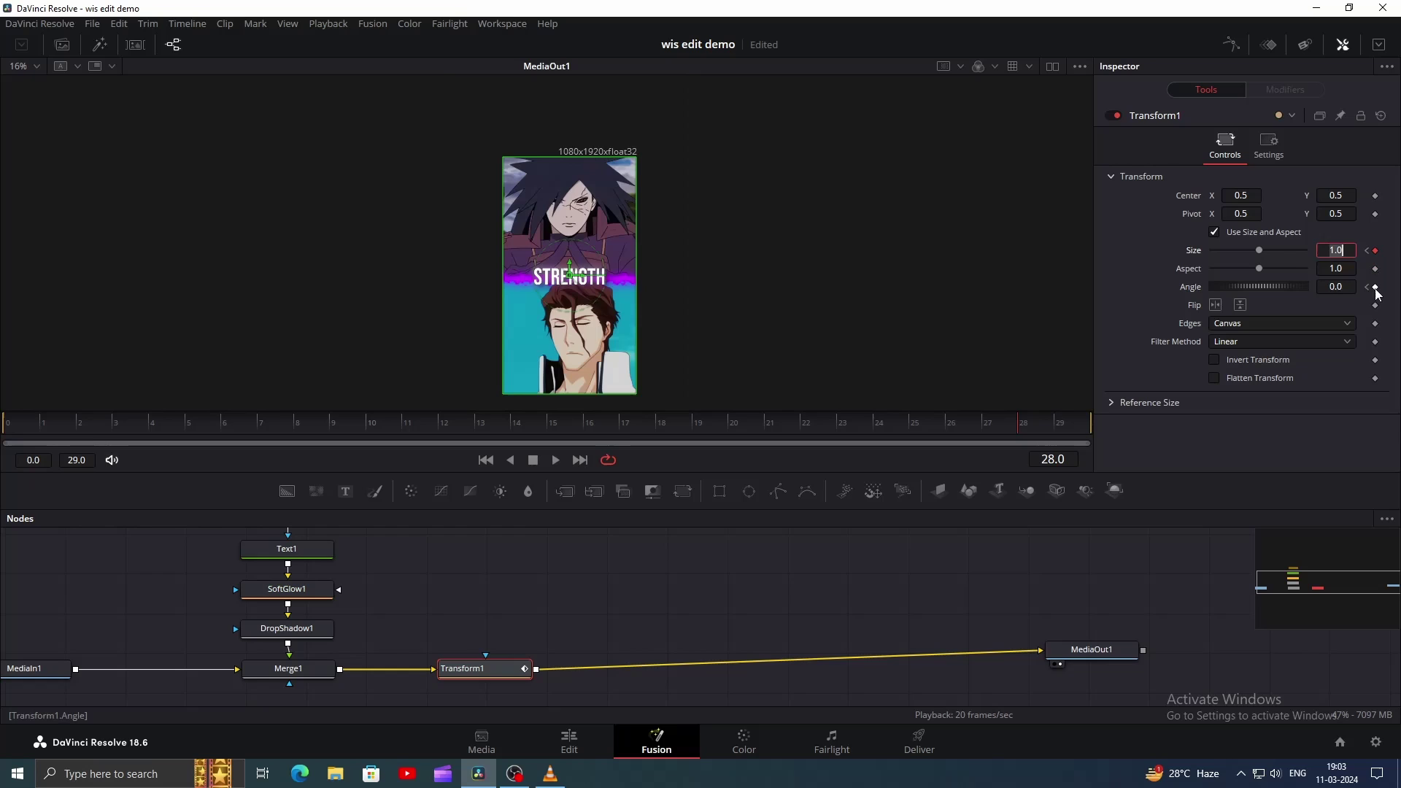
# Step: Keyframe Transform1's angle at 0 on frame 28 and set it to 5 on frame 0
pyautogui.click(1367, 288)
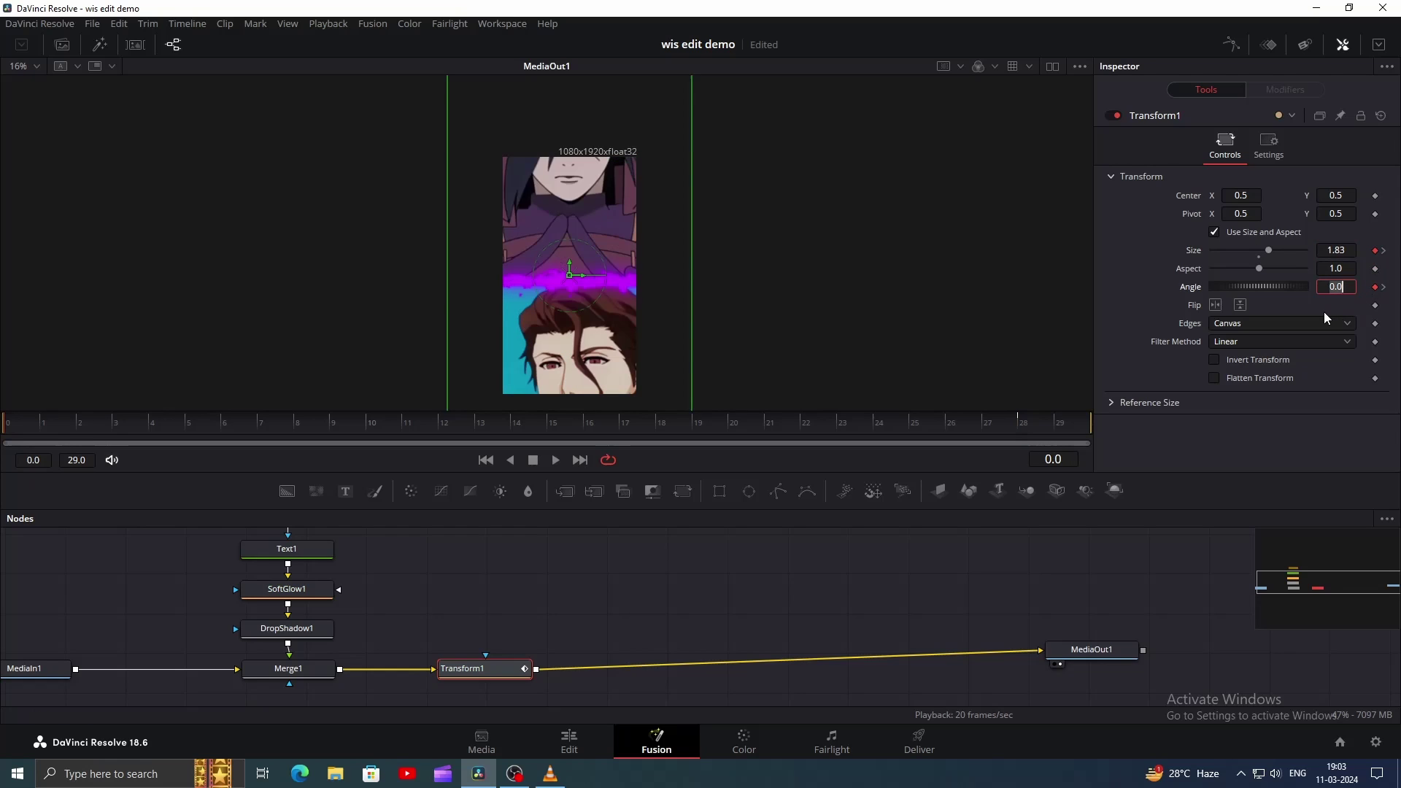
pyautogui.write('5')
pyautogui.press('Return')
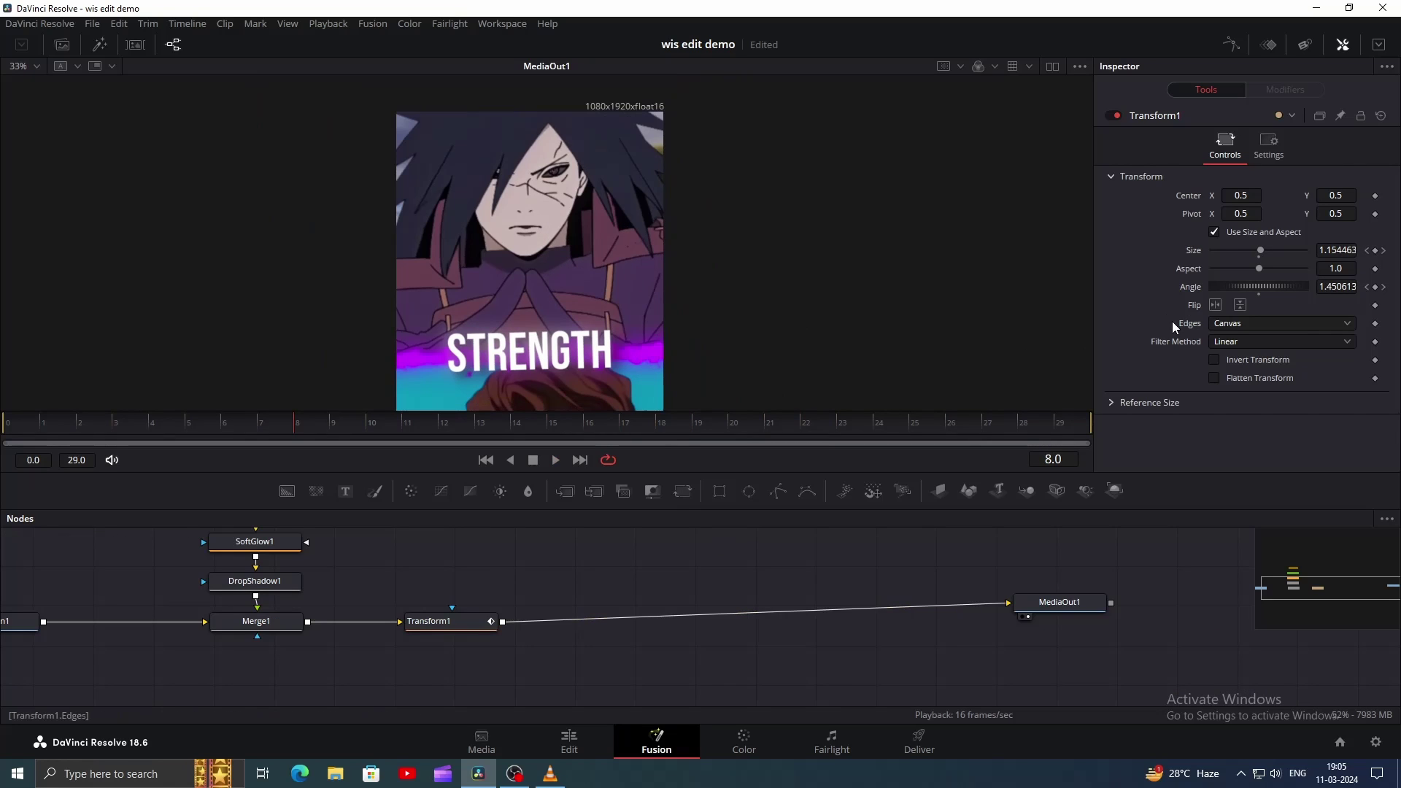
# Step: Set Transform1's edge handling to Mirror and play the composition
pyautogui.click(1214, 321)
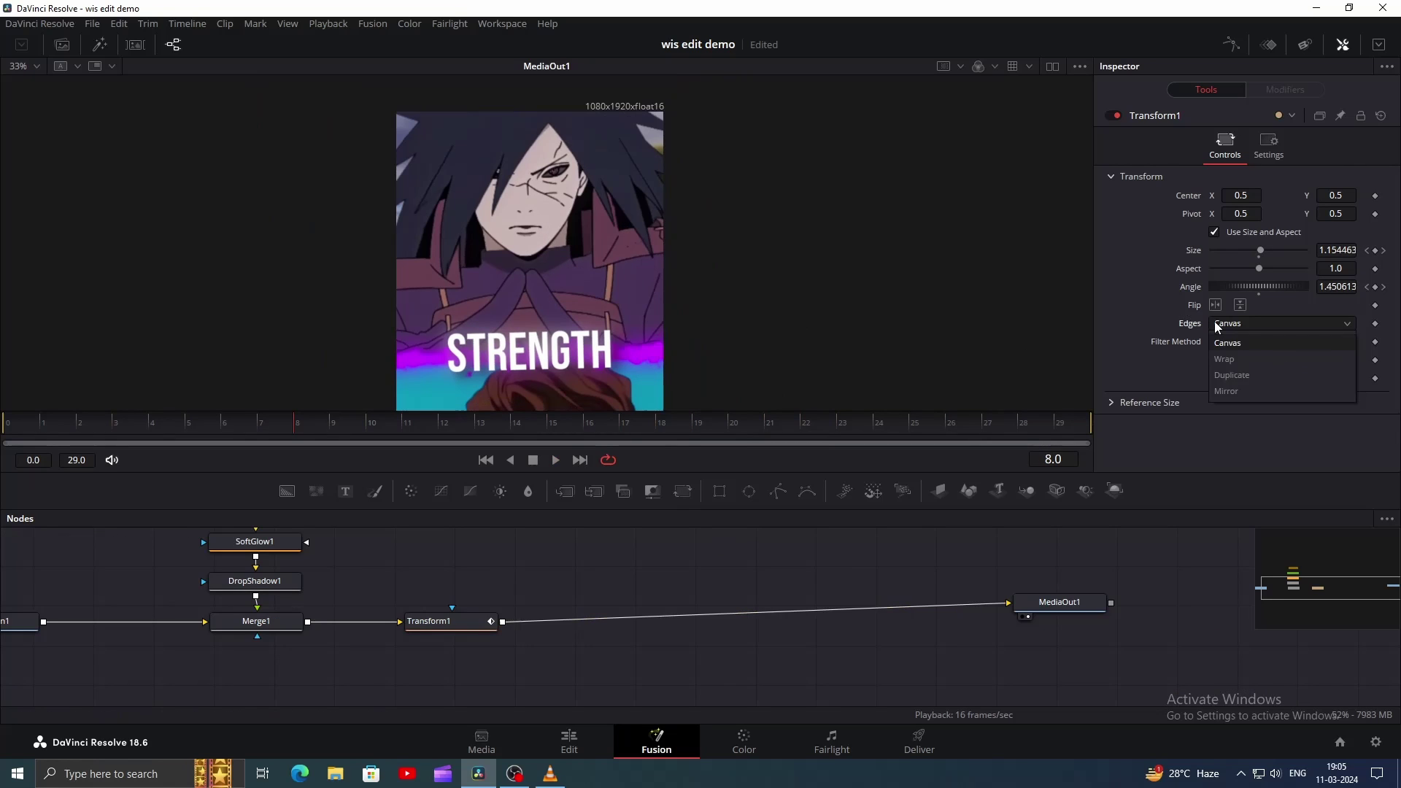
pyautogui.click(1214, 321)
pyautogui.click(1230, 328)
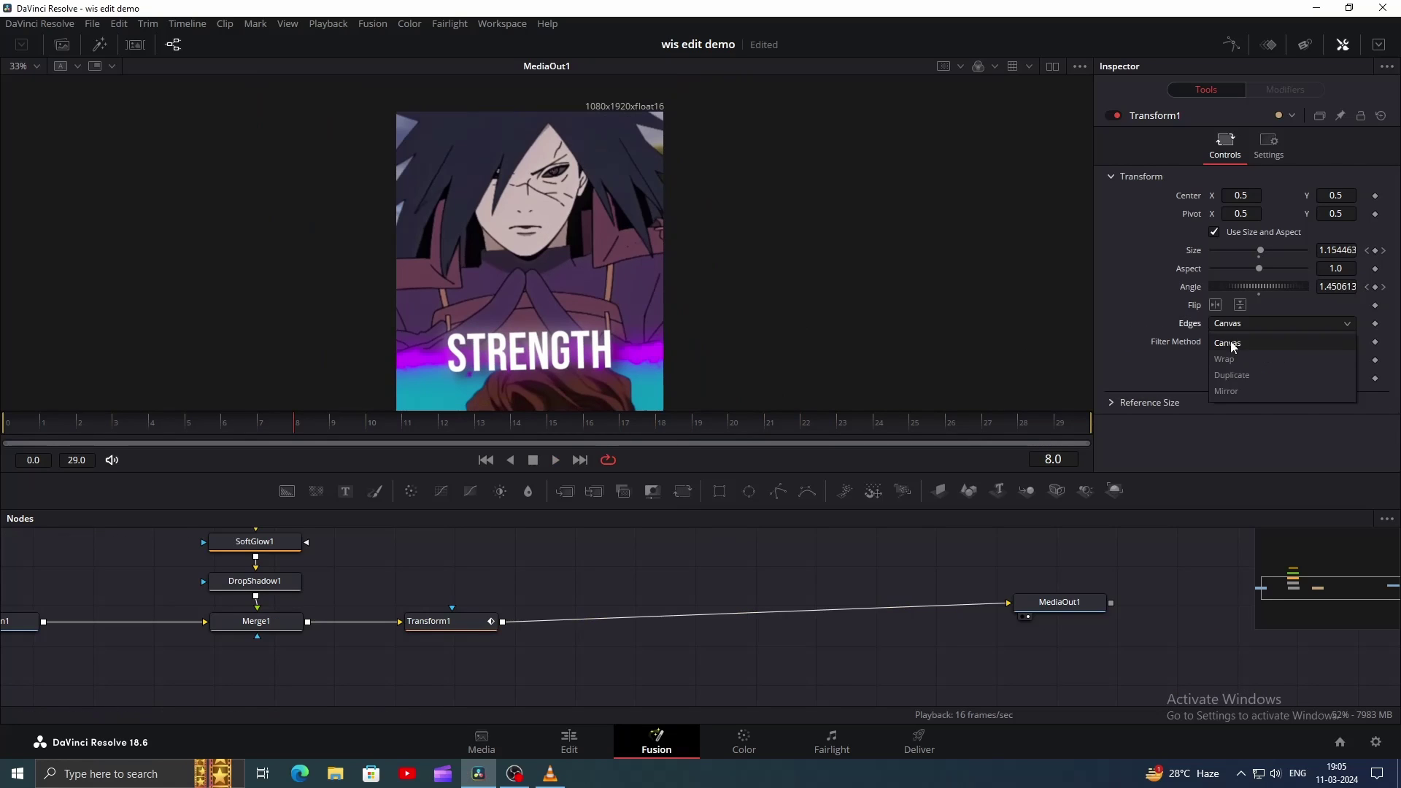
pyautogui.click(1230, 391)
pyautogui.press('space')
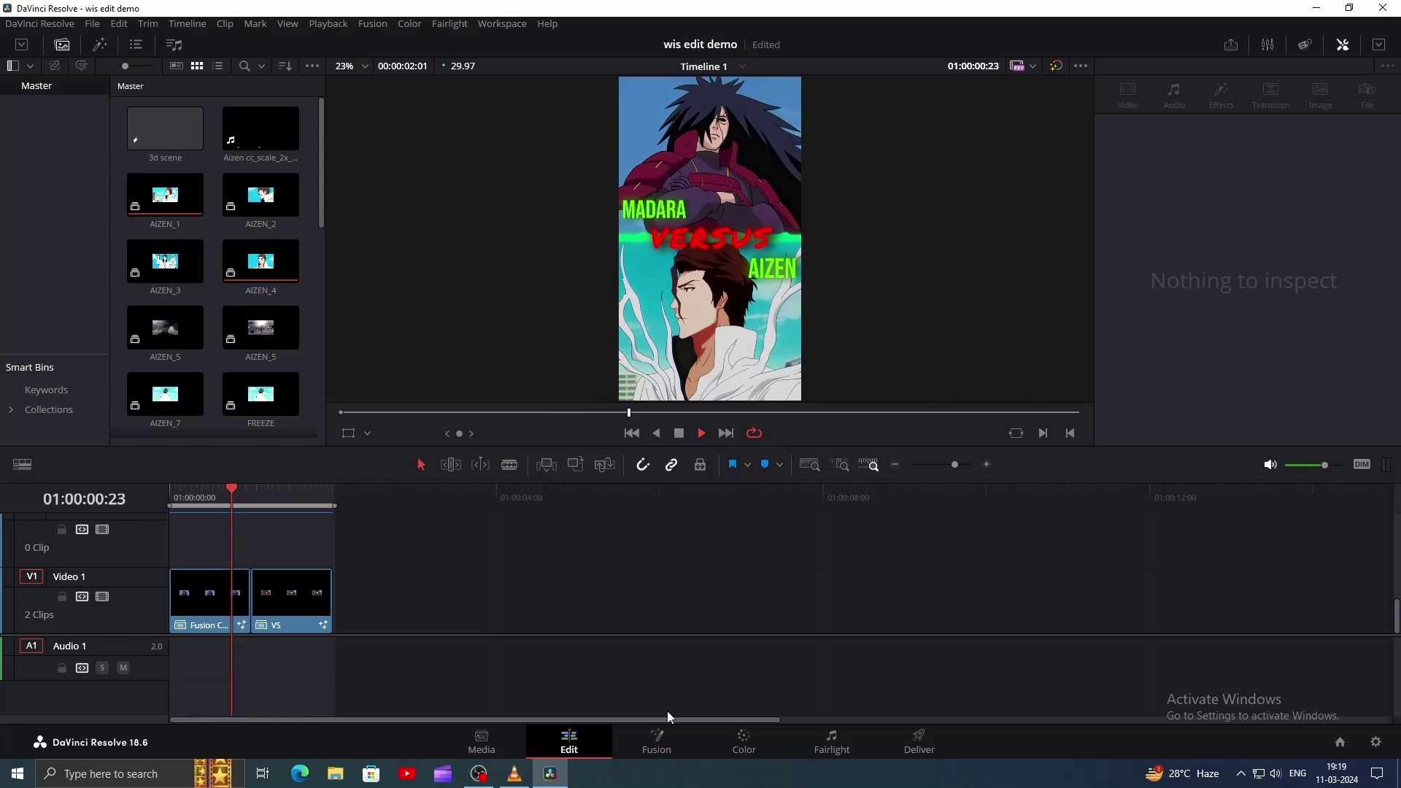
# Step: Add an Adjustment Clip on Video 2 over the cut between the two clips and trim it to a short length around the cut
pyautogui.moveTo(198, 115); pyautogui.dragTo(321, 540)
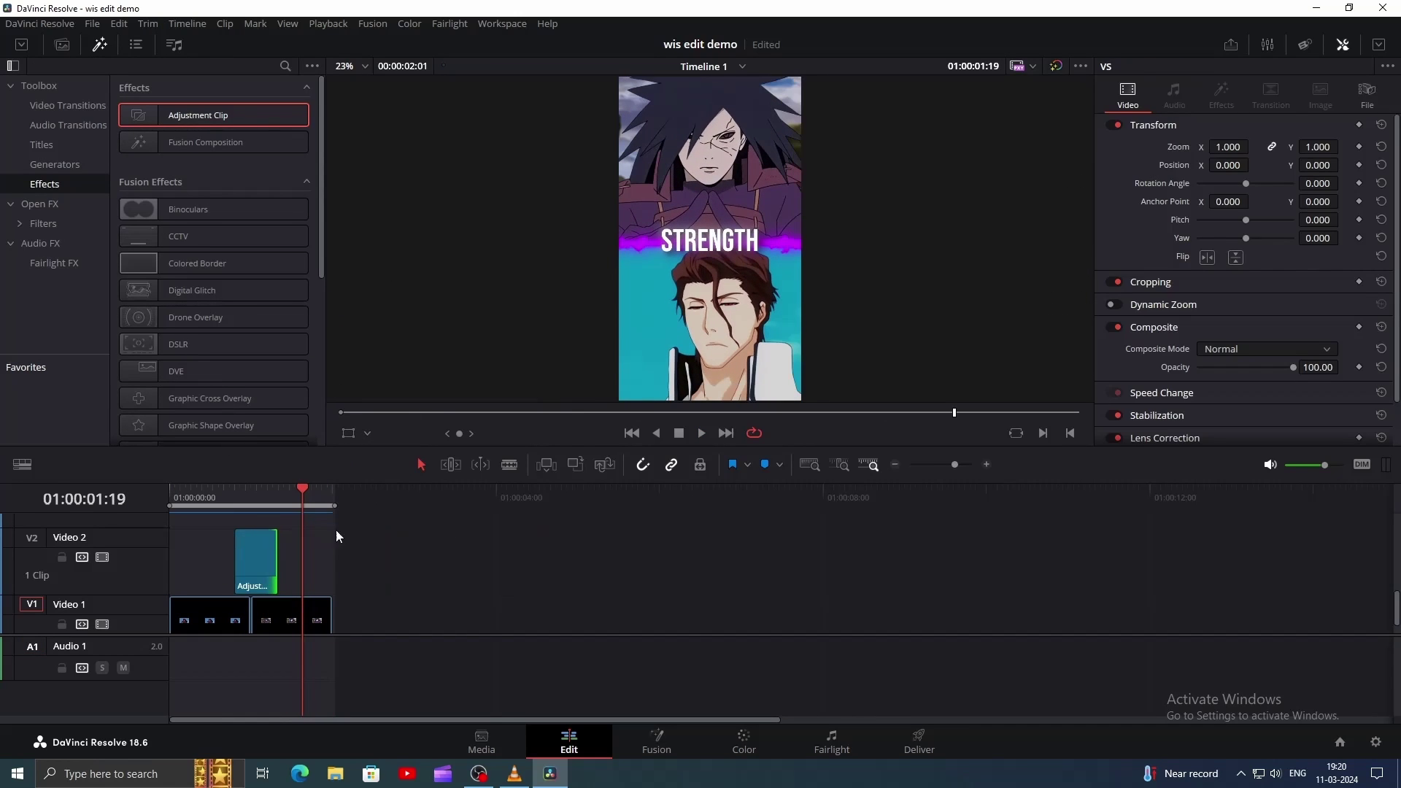
pyautogui.moveTo(955, 464); pyautogui.dragTo(967, 465)
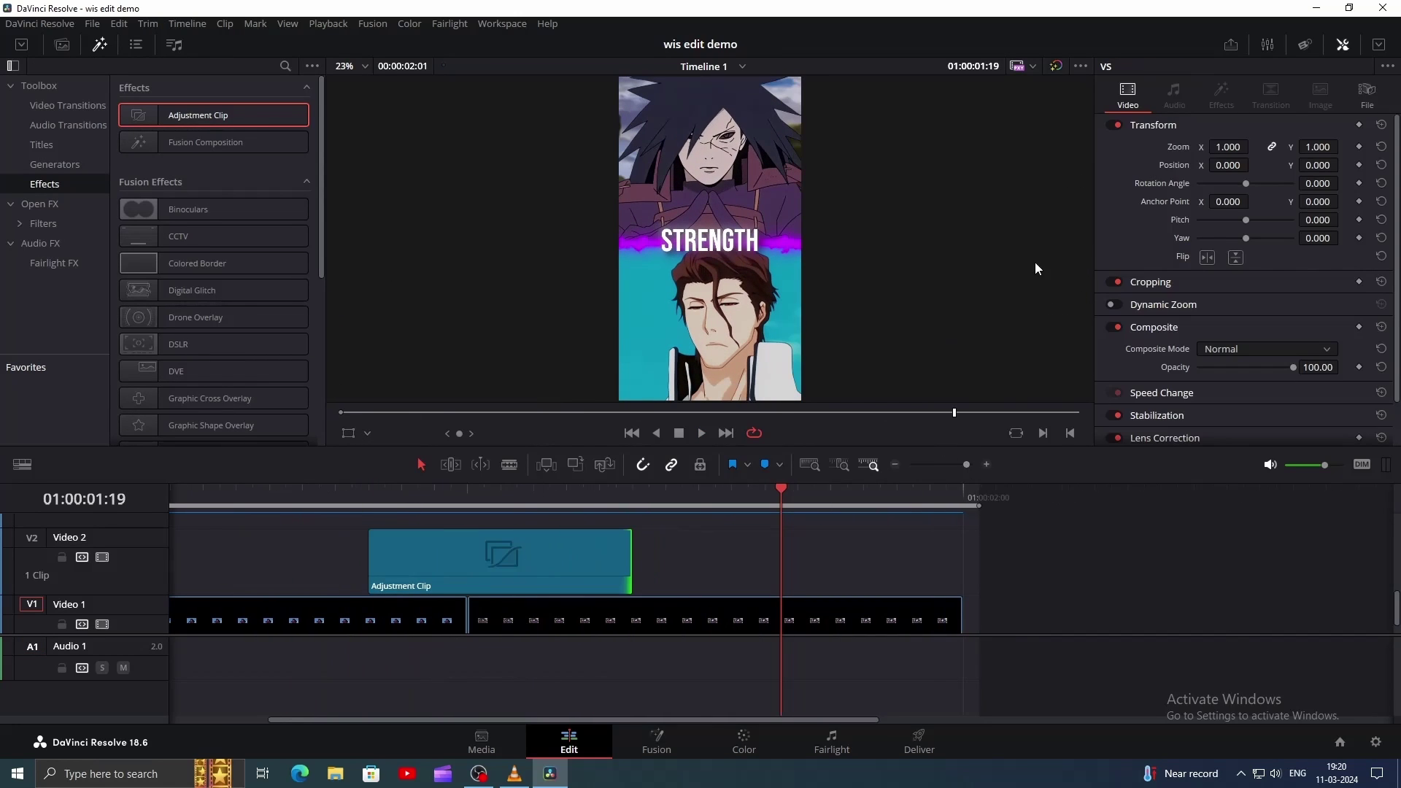
pyautogui.click(550, 493)
pyautogui.moveTo(627, 542); pyautogui.dragTo(535, 549)
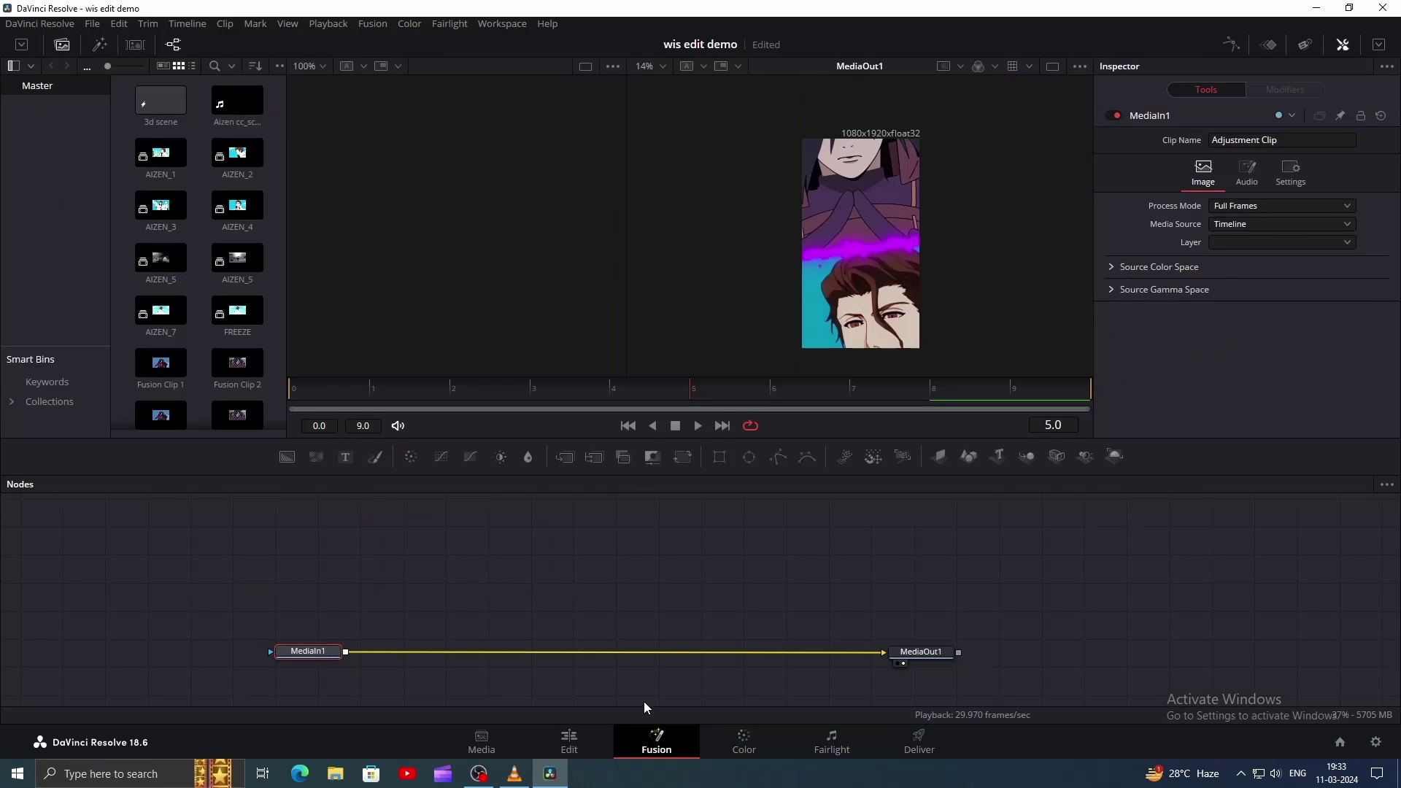
# Step: Merge a white Background node over MediaIn1 and mask it with a full-height Rectangle about 0.127 wide and 1.05 high
pyautogui.moveTo(287, 457); pyautogui.dragTo(350, 650)
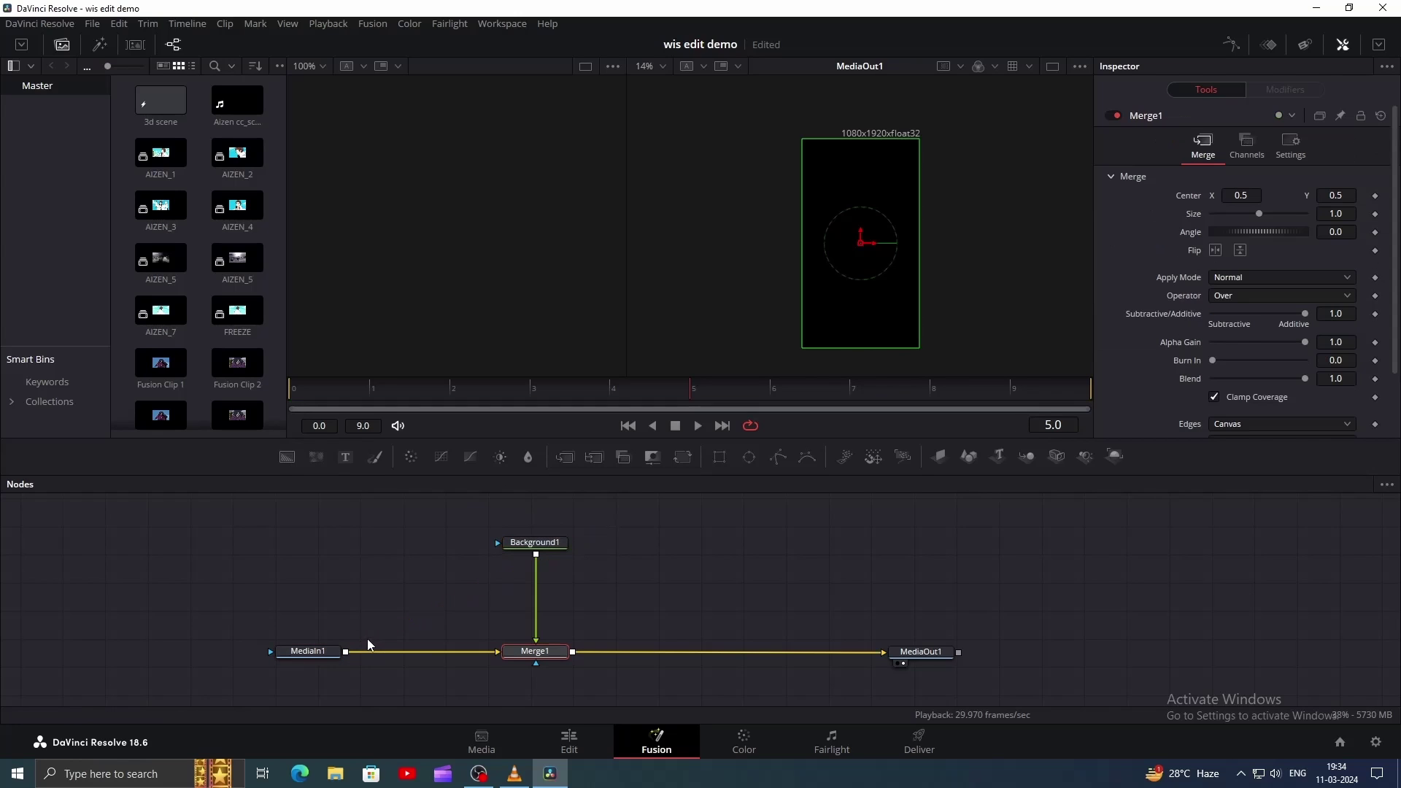
pyautogui.click(525, 547)
pyautogui.click(1246, 264)
pyautogui.click(669, 452)
pyautogui.click(848, 516)
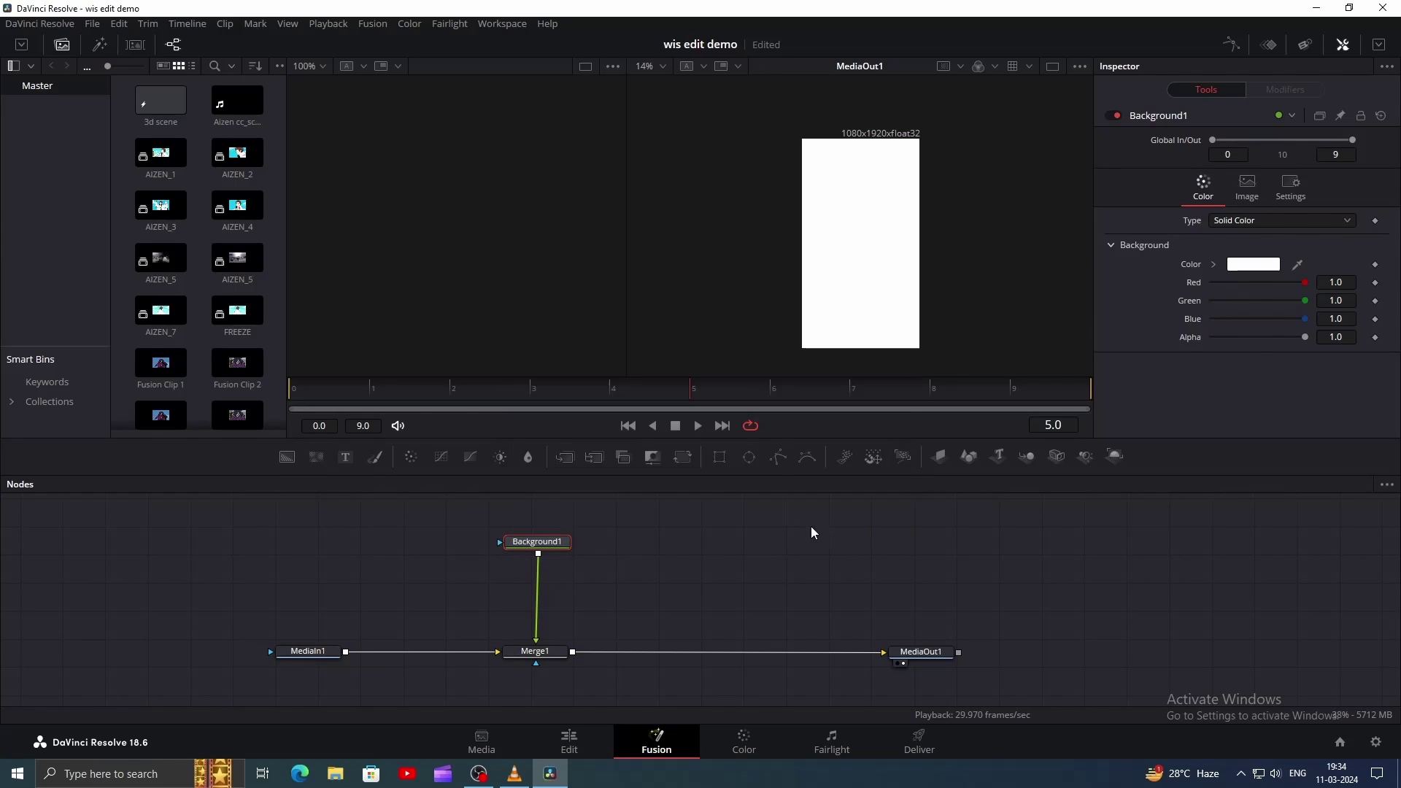
pyautogui.click(719, 457)
pyautogui.moveTo(890, 296); pyautogui.dragTo(866, 355)
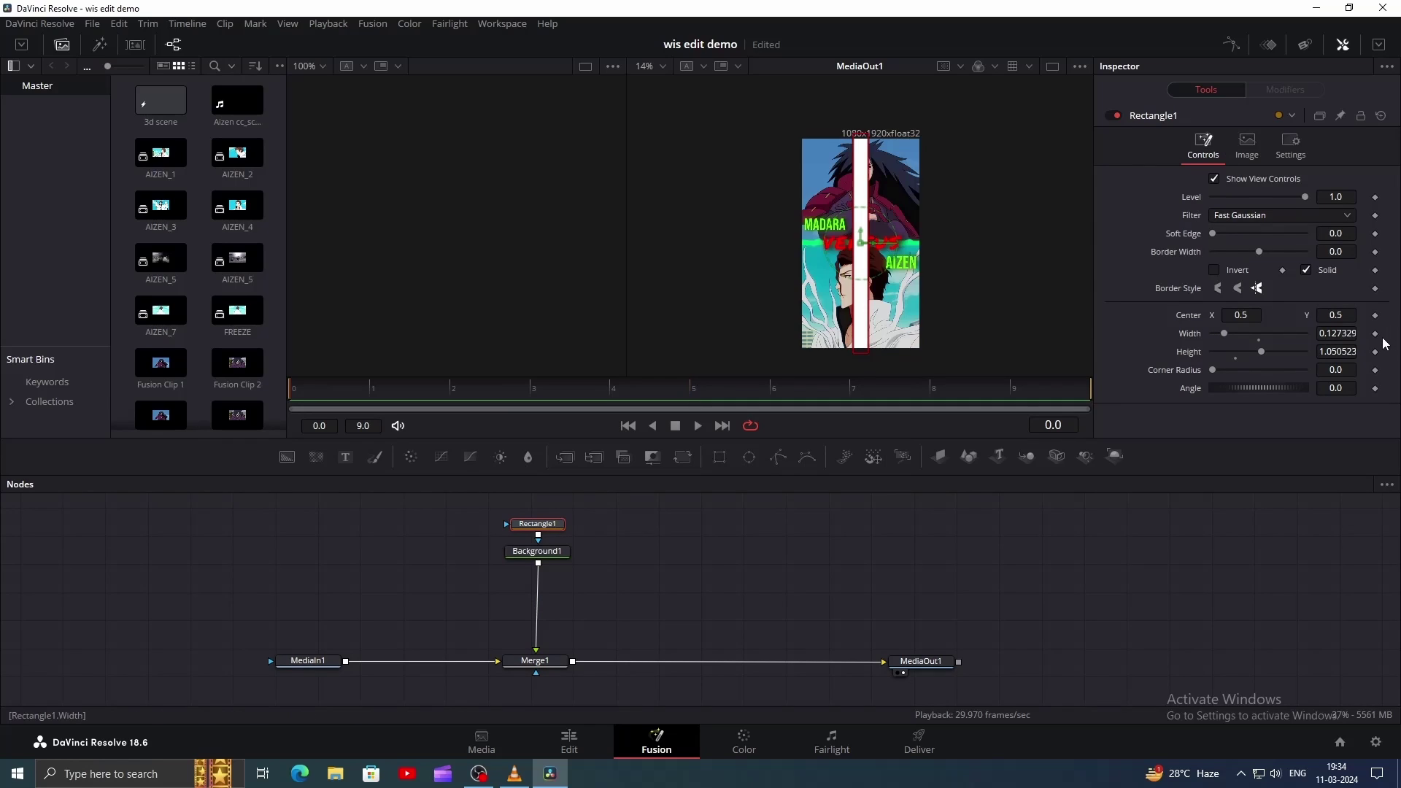
# Step: Keyframe Rectangle1's width, height and center at frame 0 and move it past the frame's right edge, to Center X about 1.165
pyautogui.click(1375, 334)
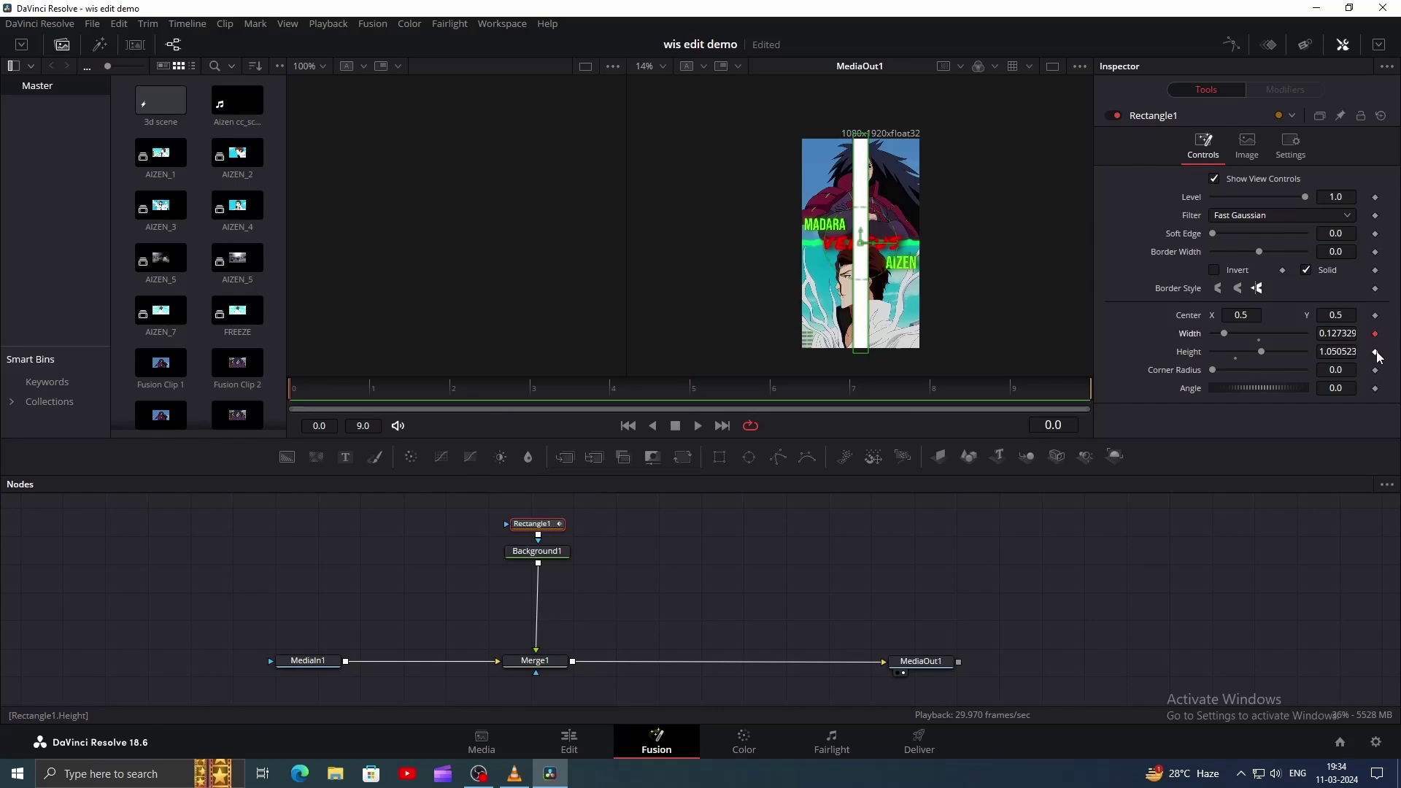
pyautogui.click(1375, 351)
pyautogui.click(1375, 315)
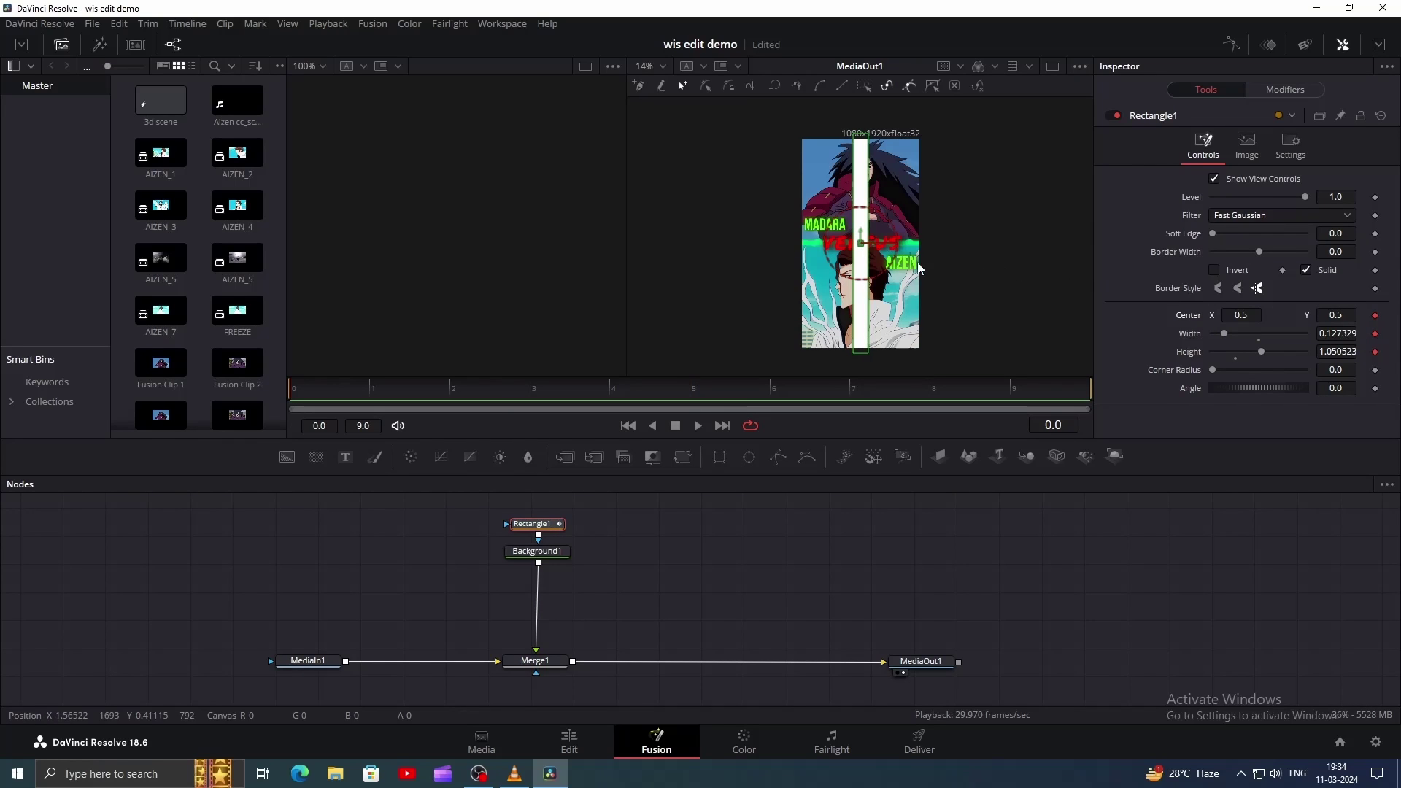
pyautogui.moveTo(875, 250); pyautogui.dragTo(953, 254)
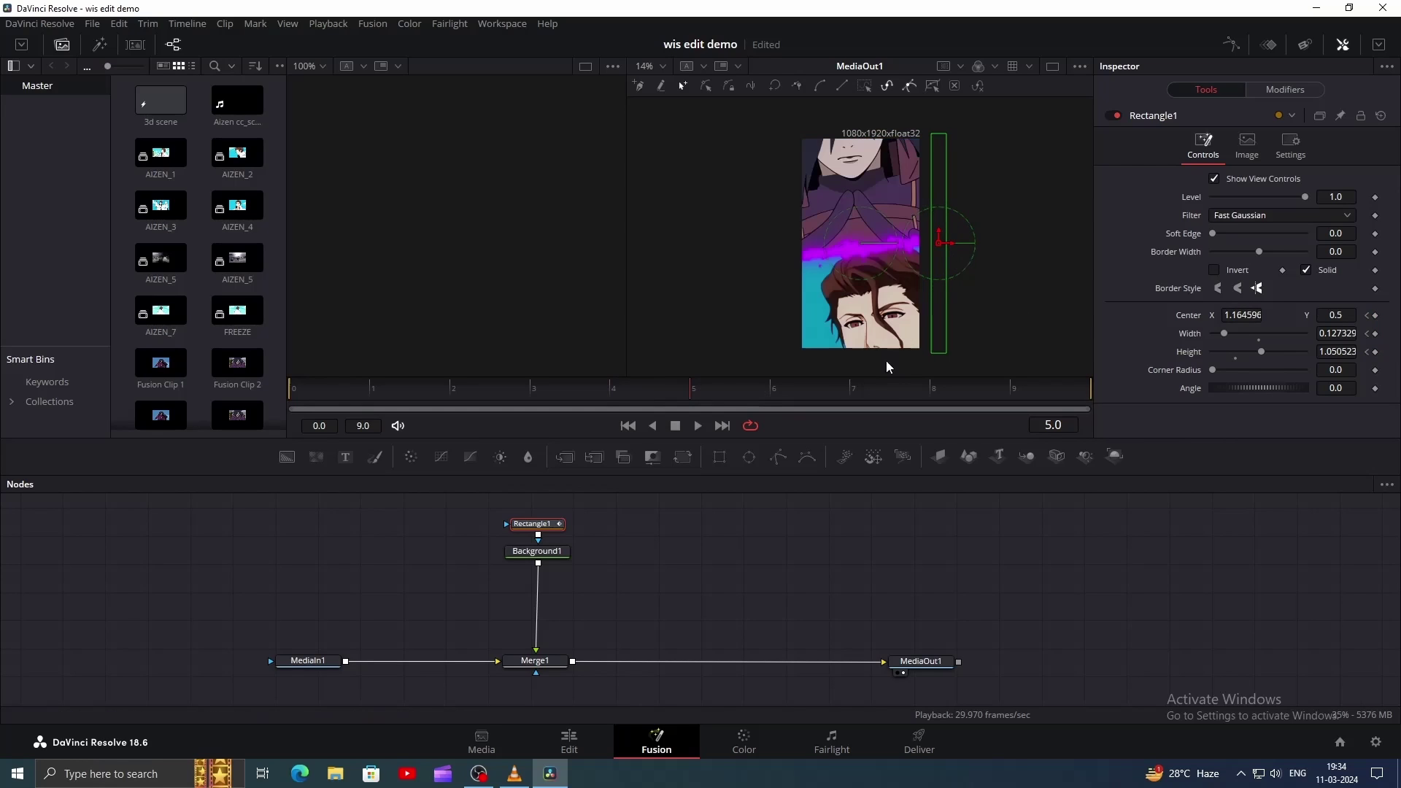
# Step: At frame 5, move Rectangle1 left into the picture to Center X about 0.30 and widen it to about 0.51
pyautogui.moveTo(948, 243); pyautogui.dragTo(881, 244)
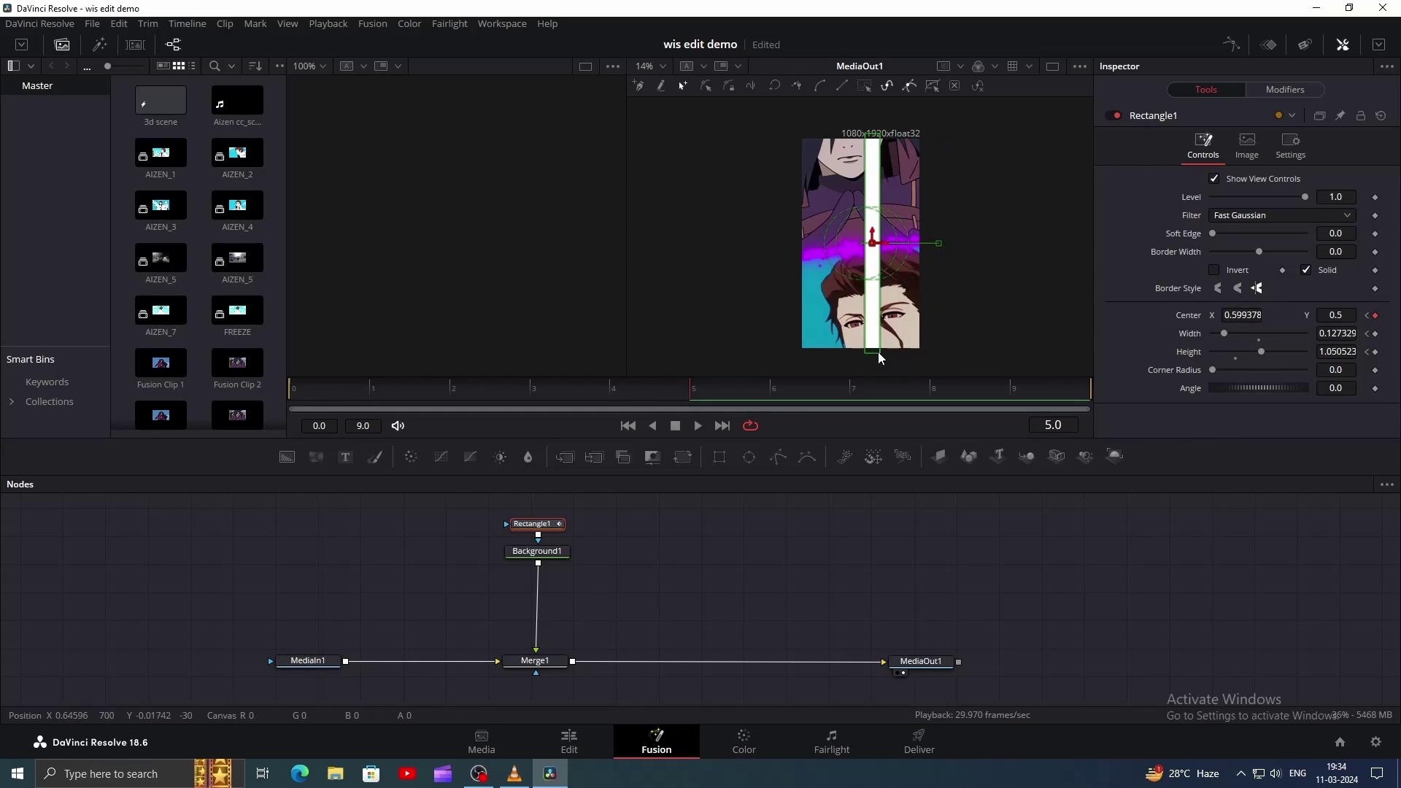
pyautogui.moveTo(878, 352); pyautogui.dragTo(901, 352)
pyautogui.moveTo(887, 248); pyautogui.dragTo(852, 248)
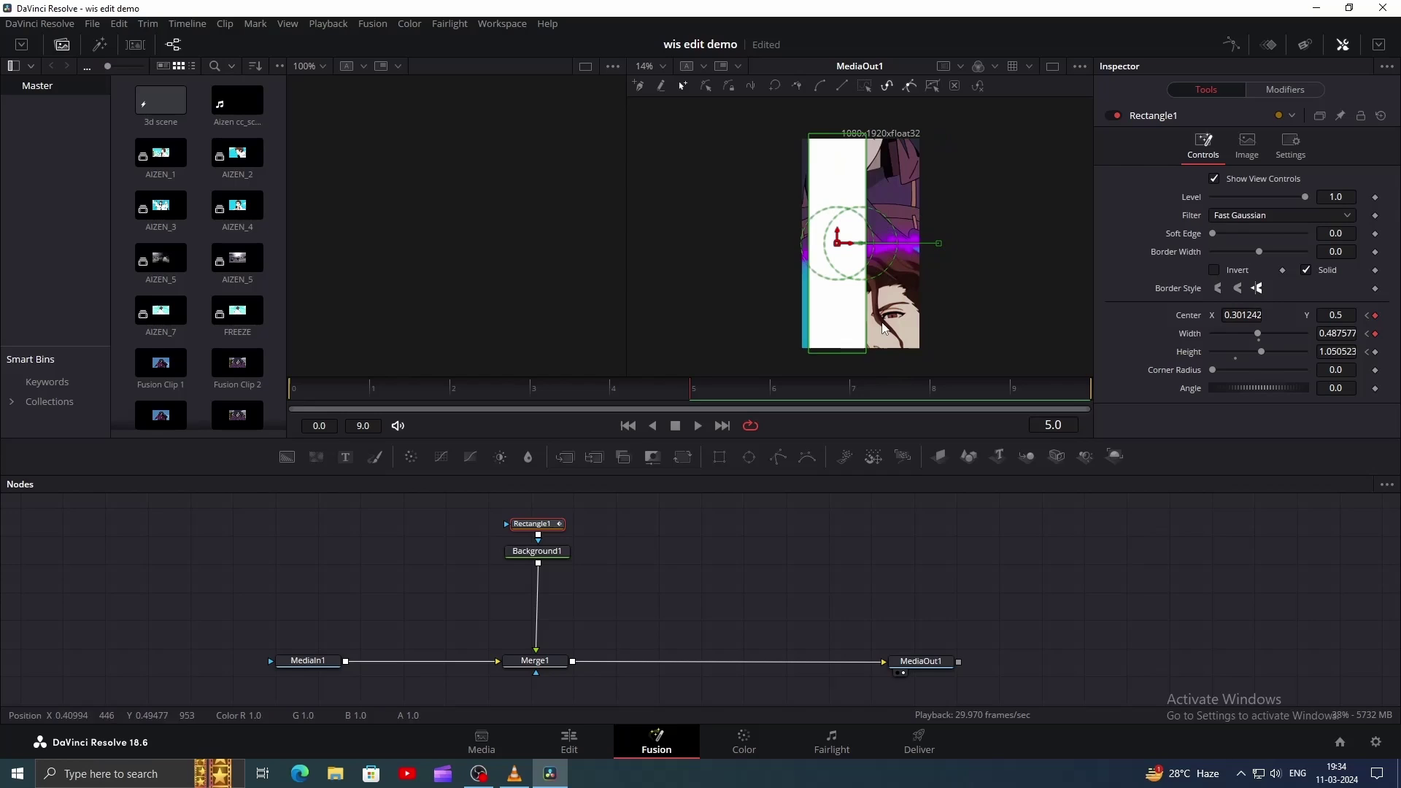
# Step: Give Rectangle1 a soft edge of 0.1575 and a border width of 0.038, and shift it left to Center X about 0.20
pyautogui.moveTo(1212, 234); pyautogui.dragTo(1289, 235)
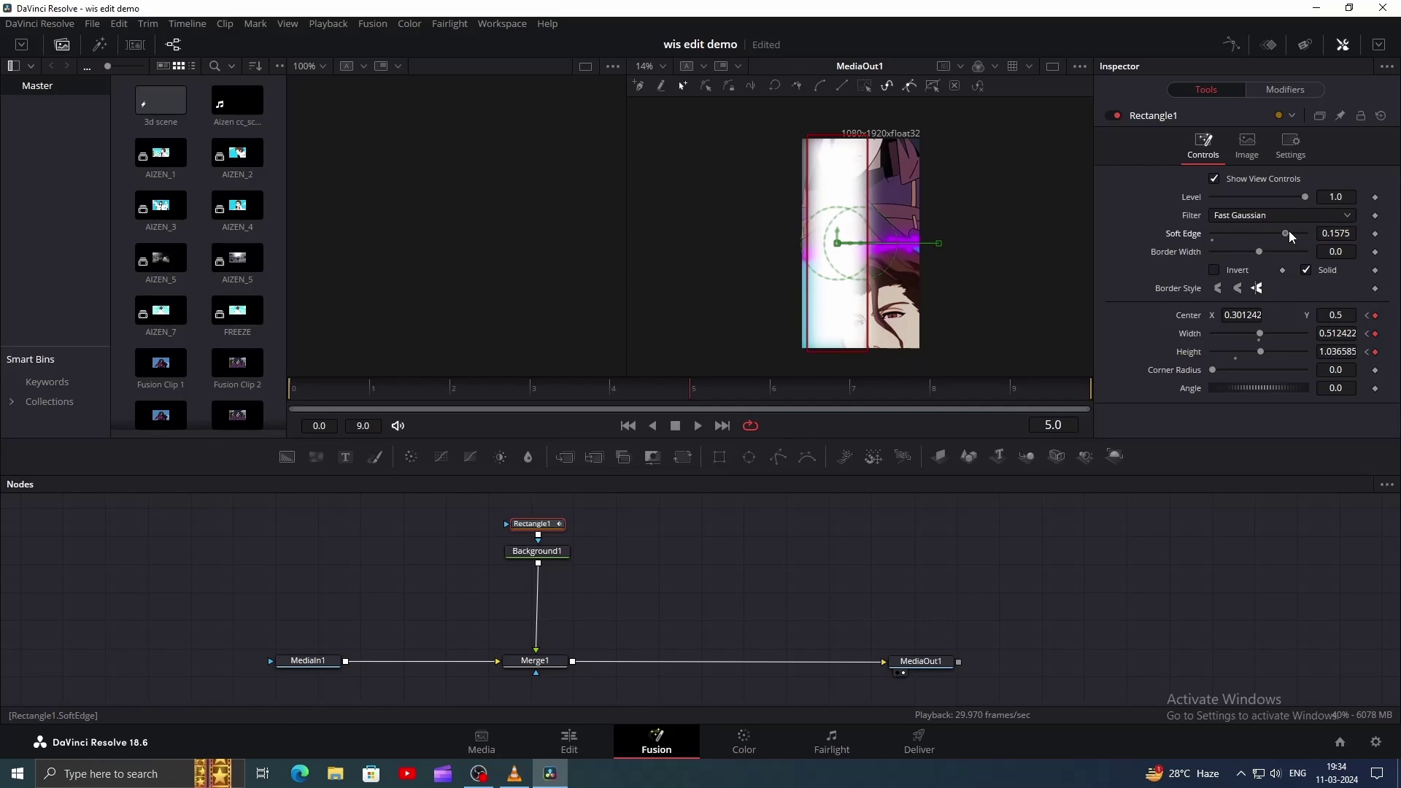
pyautogui.moveTo(1259, 252); pyautogui.dragTo(1268, 251)
pyautogui.scroll(2, 941, 286)
pyautogui.moveTo(807, 225); pyautogui.dragTo(789, 226)
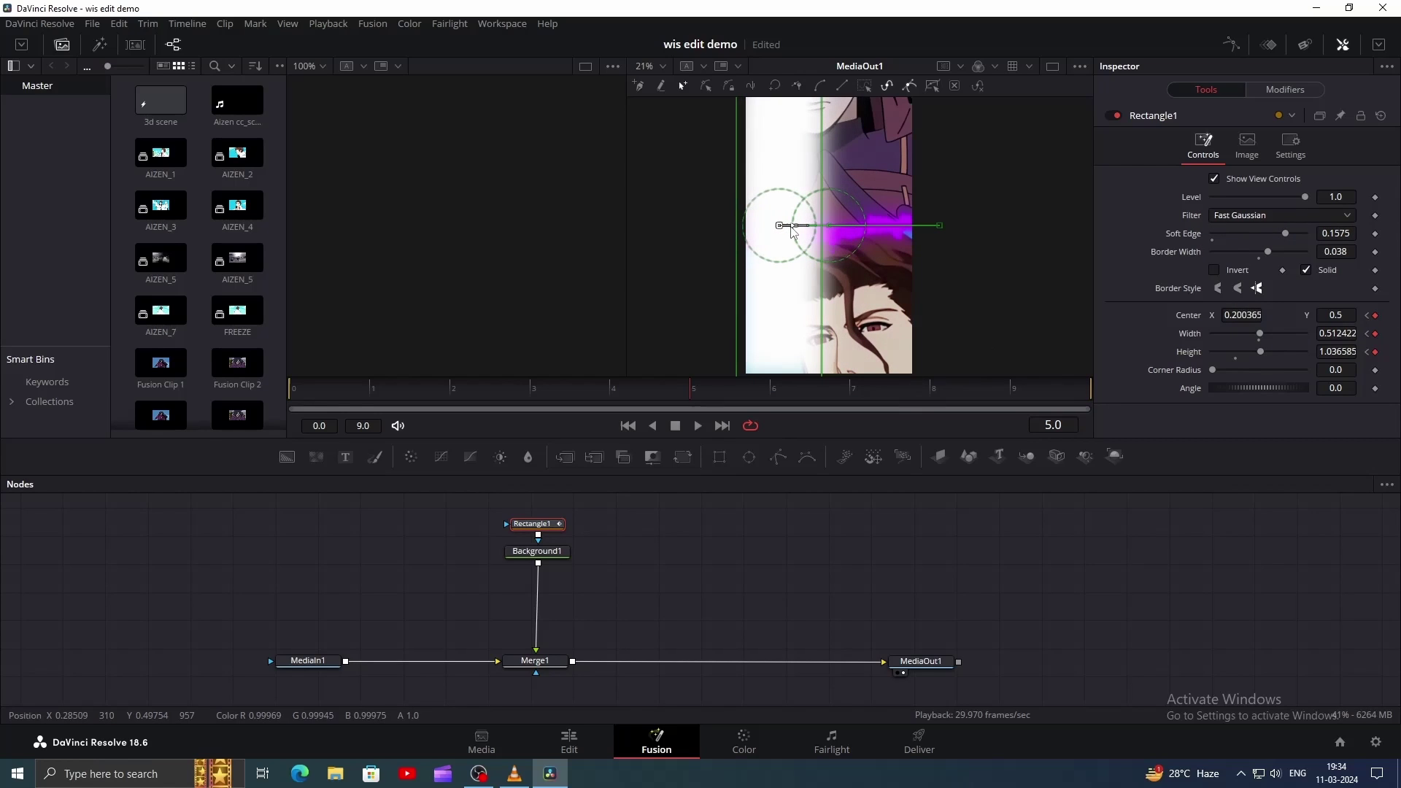
pyautogui.scroll(-2, 864, 199)
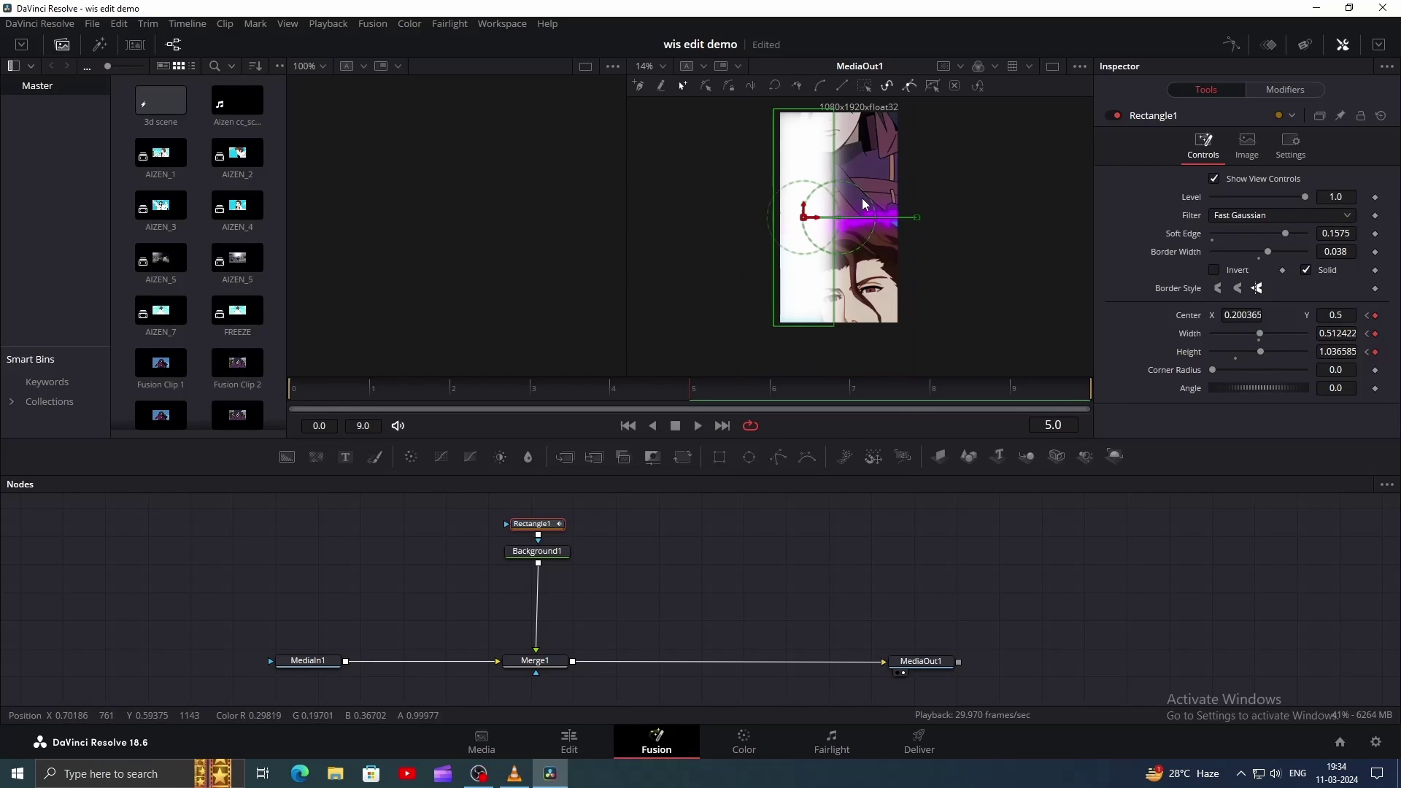
# Step: Move Rectangle1 past the frame's left edge at frame 9 and smooth all its displacement, width and height keyframes
pyautogui.click(1011, 387)
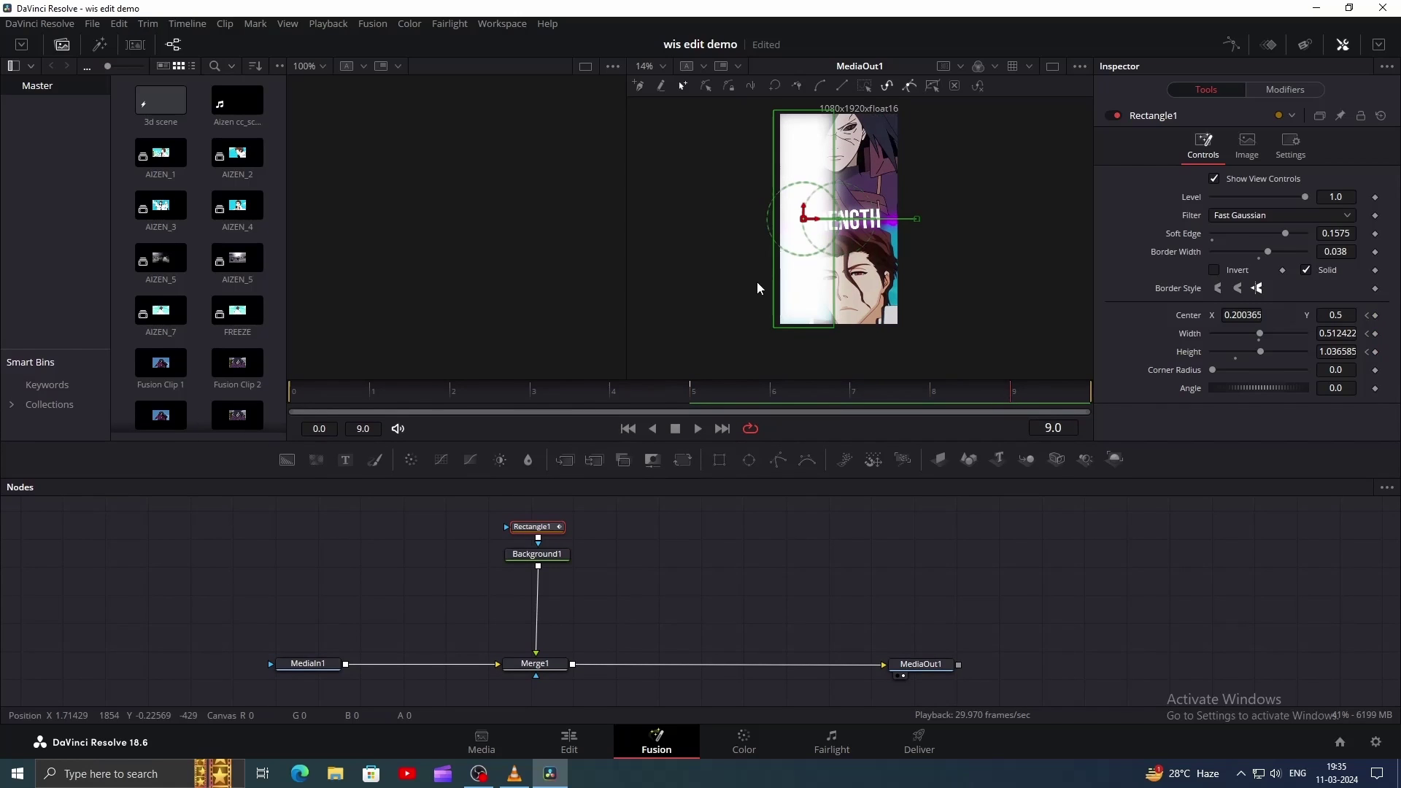
pyautogui.moveTo(819, 226); pyautogui.dragTo(753, 226)
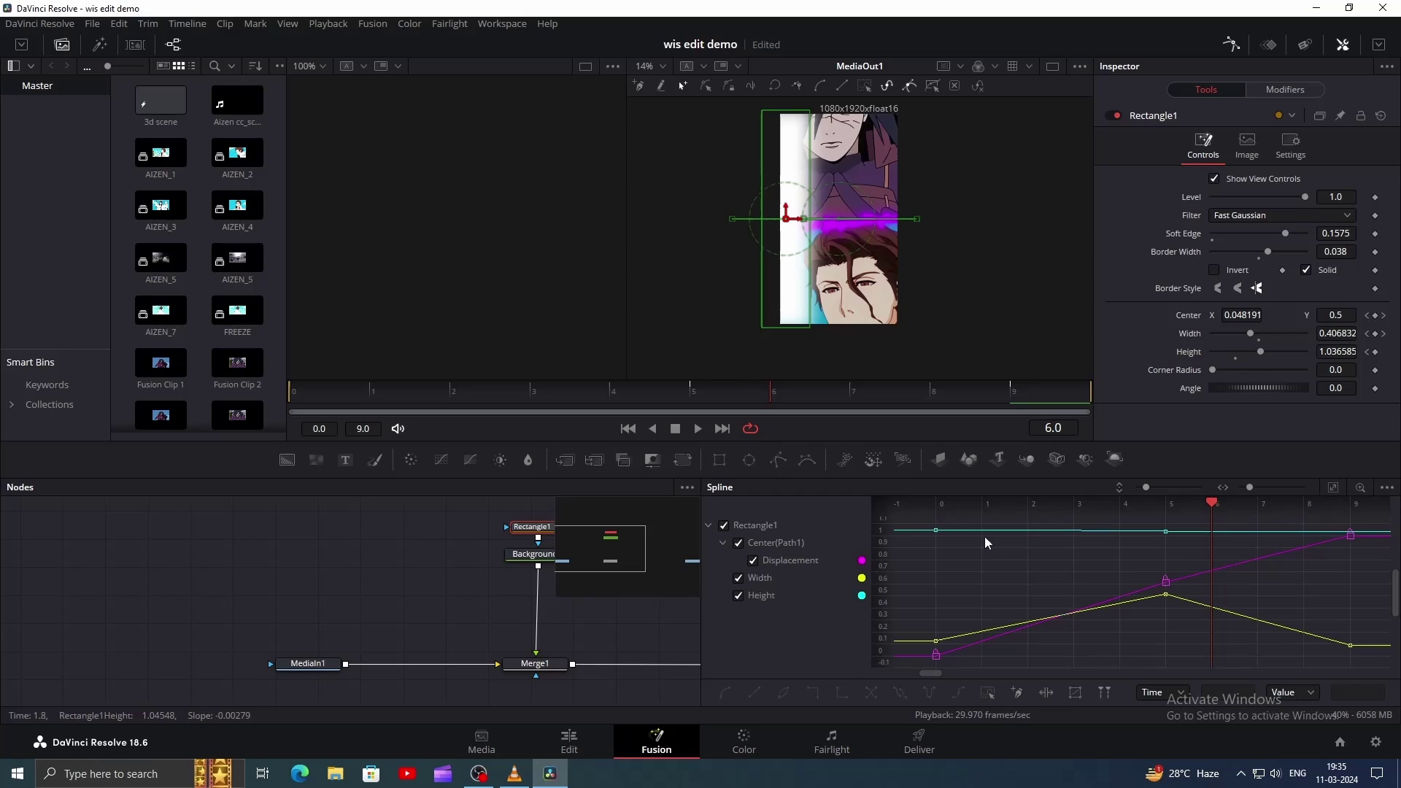
pyautogui.moveTo(918, 519); pyautogui.dragTo(1392, 750)
pyautogui.hotkey('shift', 's')
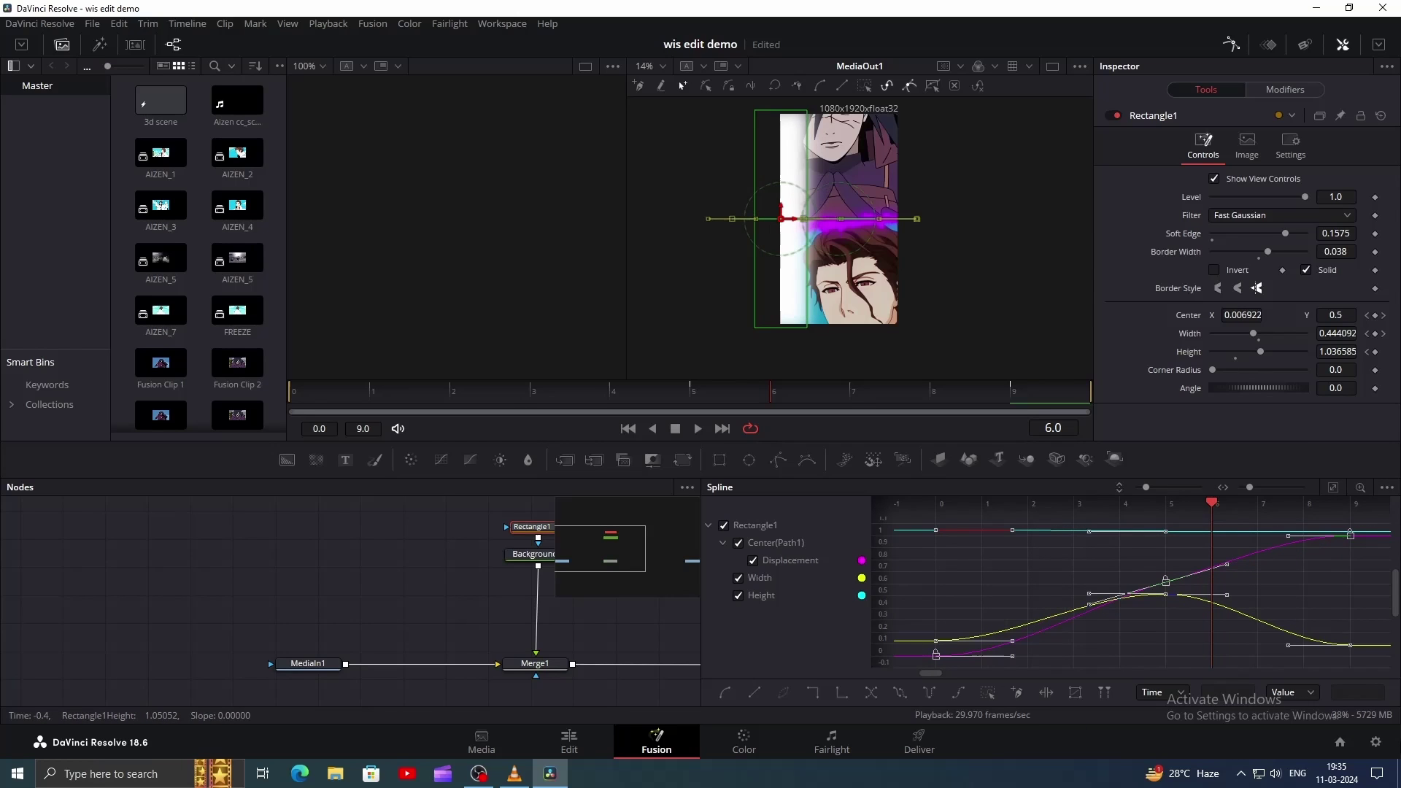
# Step: Return to the Edit page and place the AIZEN_5 compound clip directly after VS on Video 1
pyautogui.hotkey('shift', '4')
pyautogui.press('space')
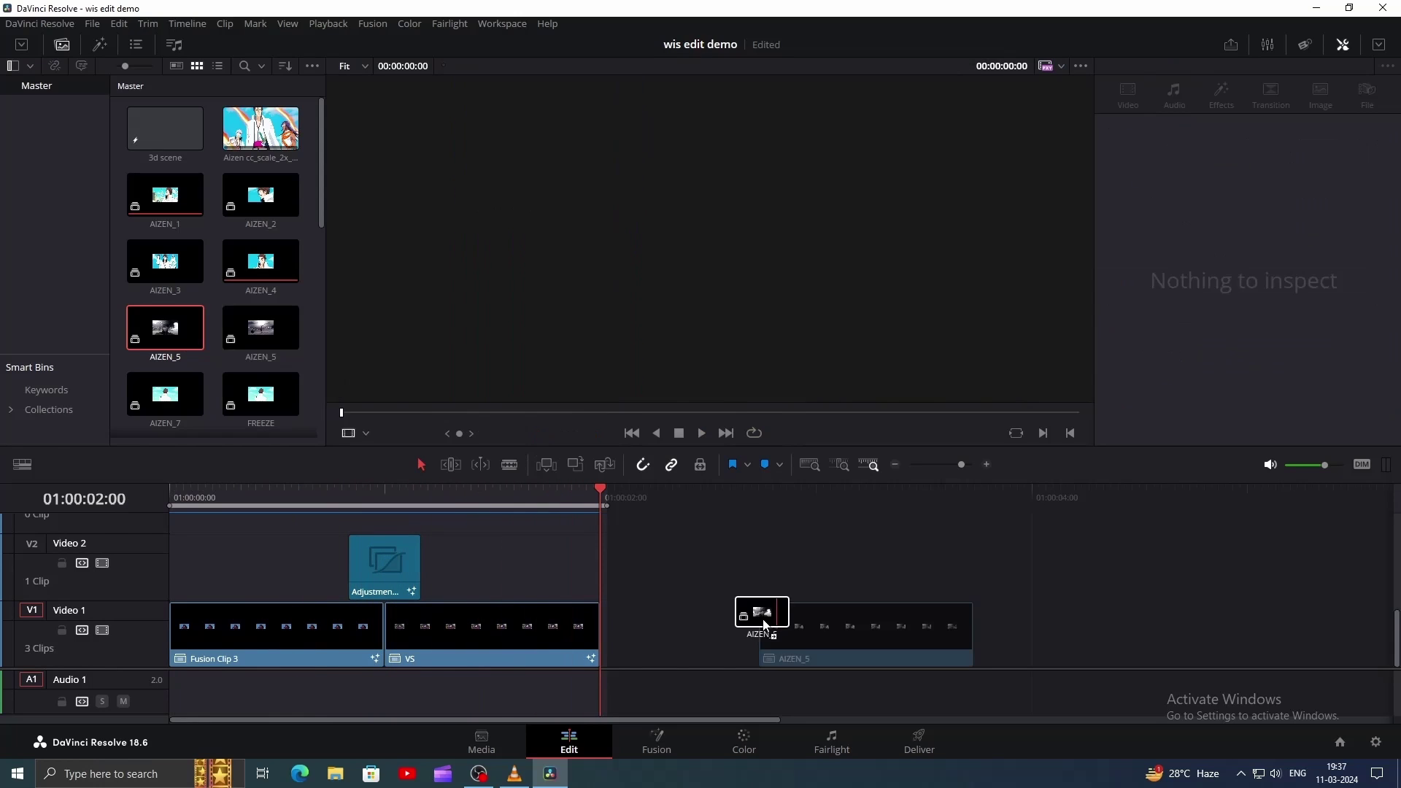
pyautogui.moveTo(762, 618); pyautogui.dragTo(645, 632)
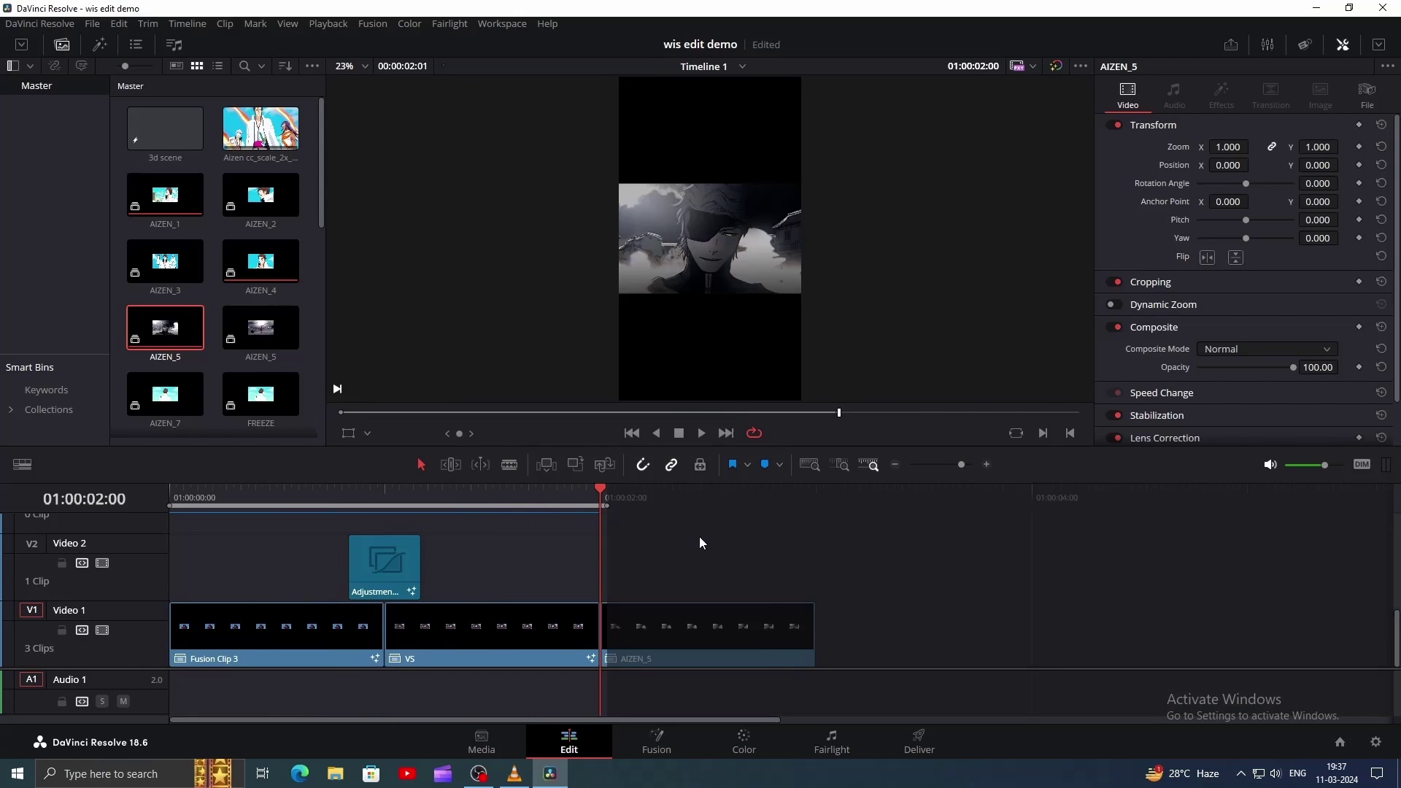
pyautogui.press('space')
# Step: Open the AIZEN_5 clip on the Fusion page and scale it to 3.131 with a Transform node to fill the vertical frame
pyautogui.click(716, 619)
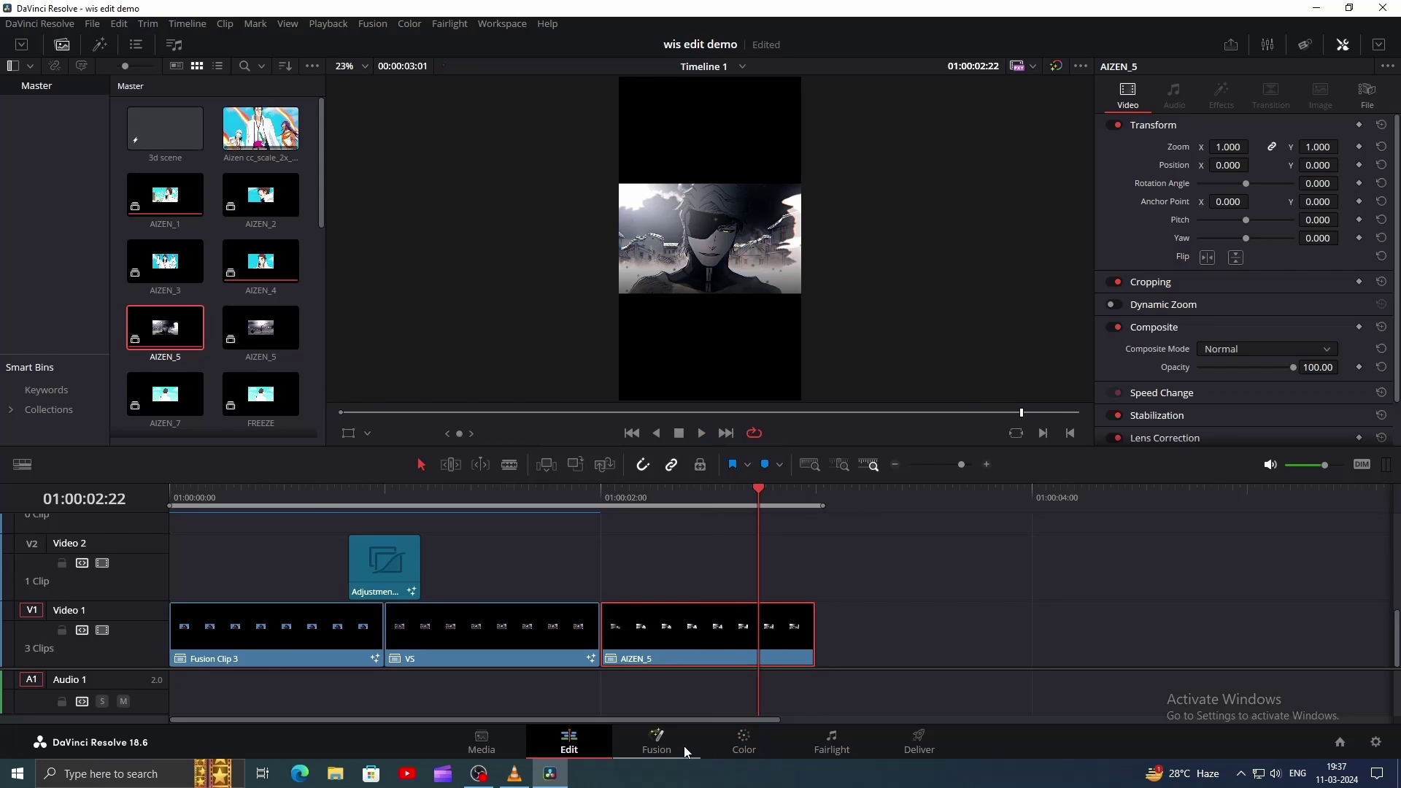
pyautogui.click(660, 744)
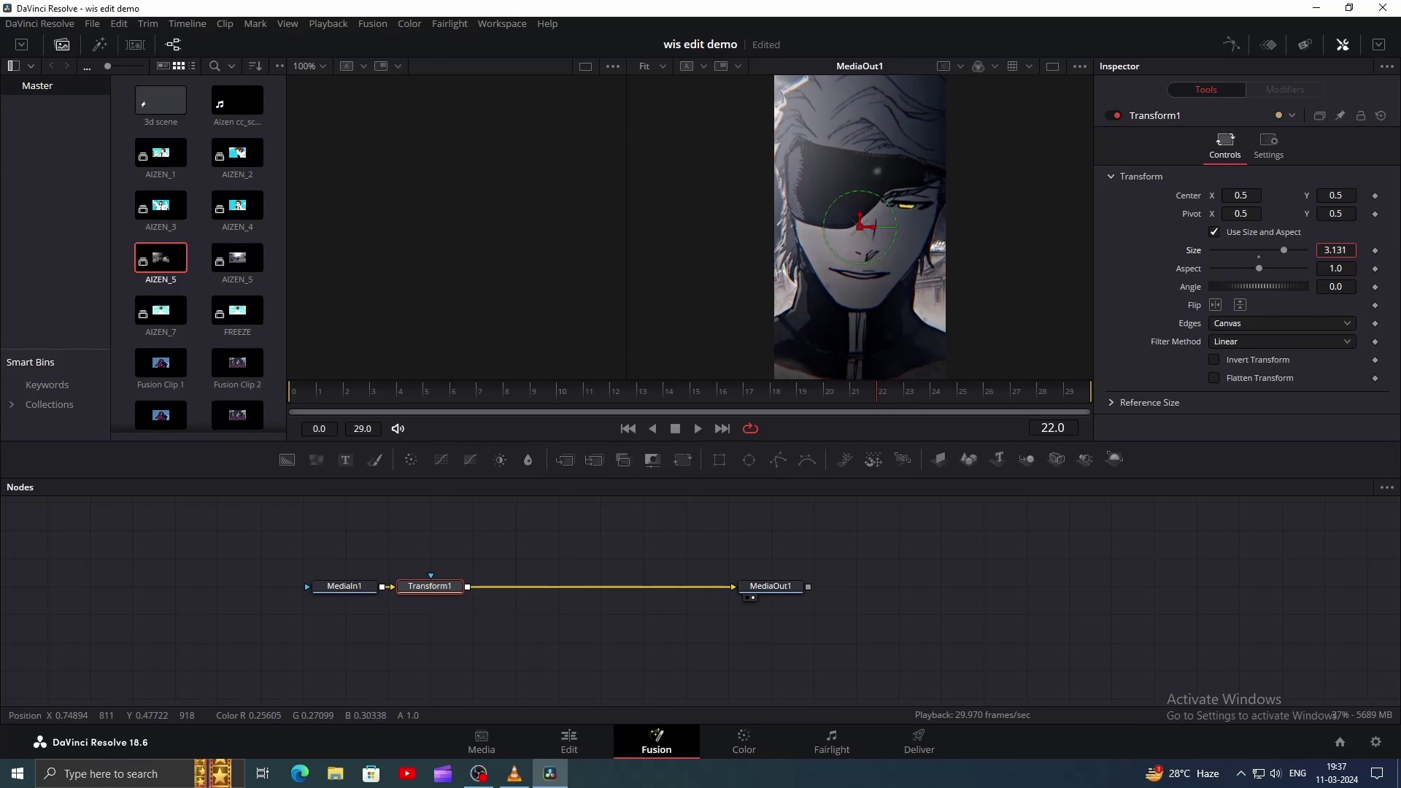
pyautogui.press('space')
# Step: Return to the Edit page and align a new Adjustment Clip on Video 2 with the start of AIZEN_5
pyautogui.hotkey('shift', '4')
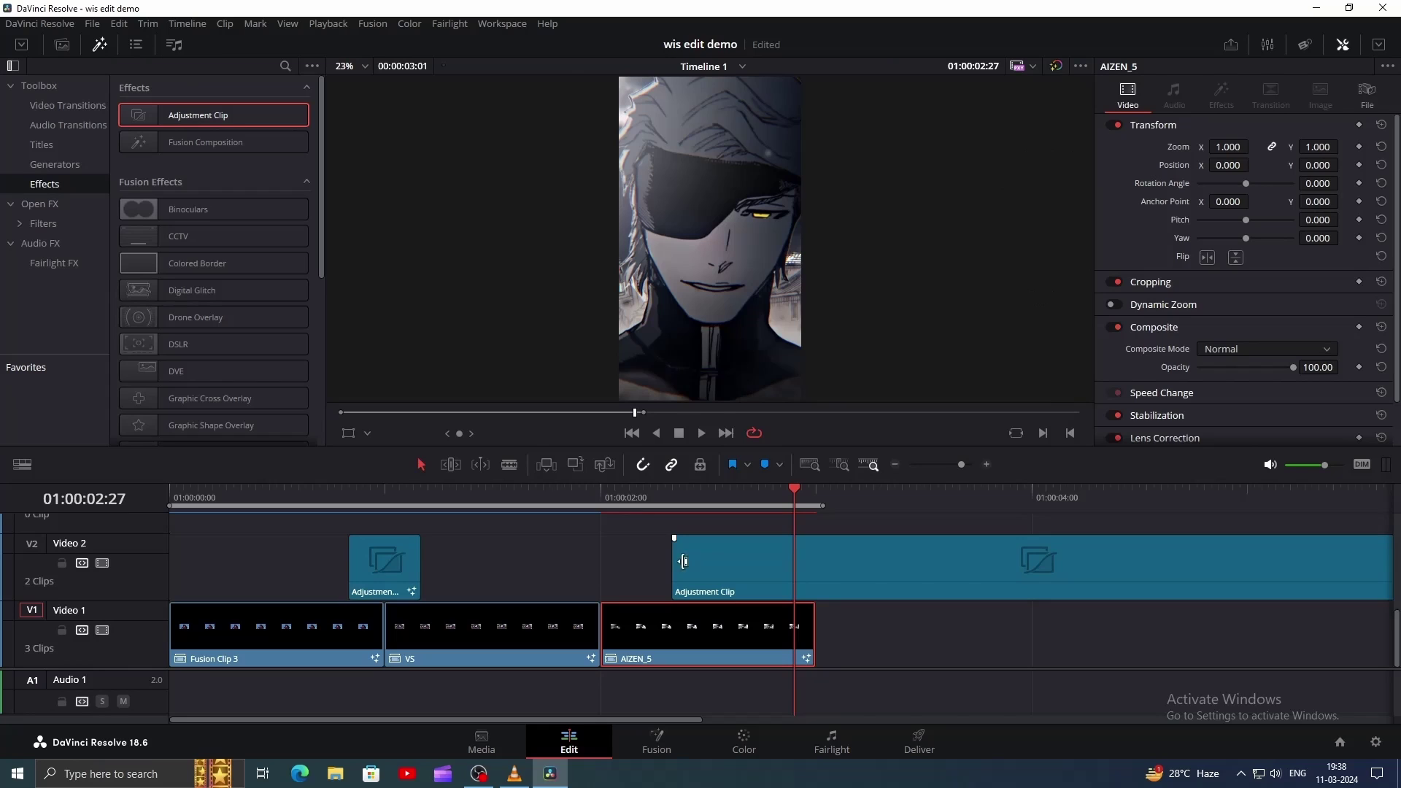
pyautogui.moveTo(723, 577); pyautogui.dragTo(665, 577)
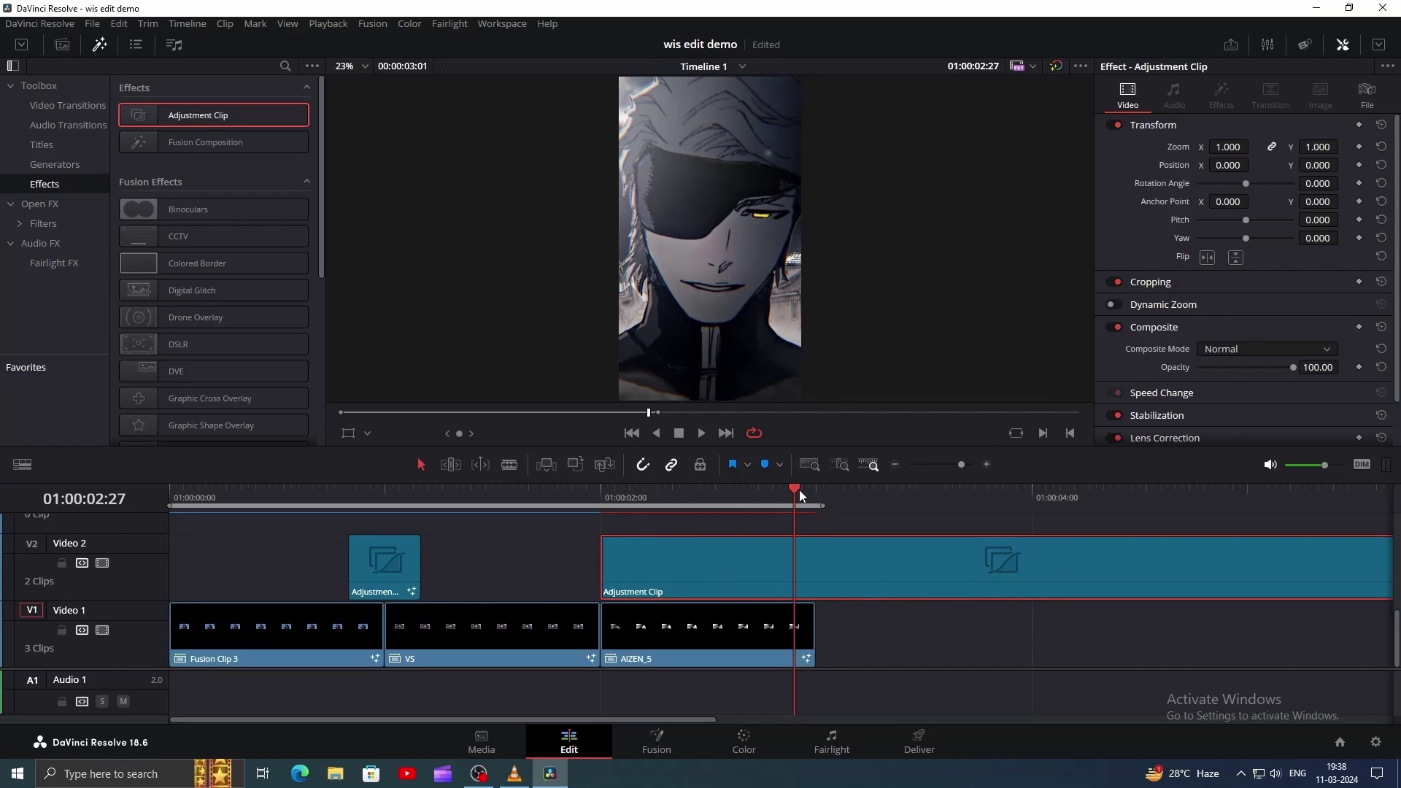
# Step: Split the Video 2 Adjustment Clip at 01:00:03:00, the end of AIZEN_5, and open its first part on the Fusion page
pyautogui.moveTo(799, 491); pyautogui.dragTo(816, 493)
pyautogui.hotkey('ctrl', '\\')
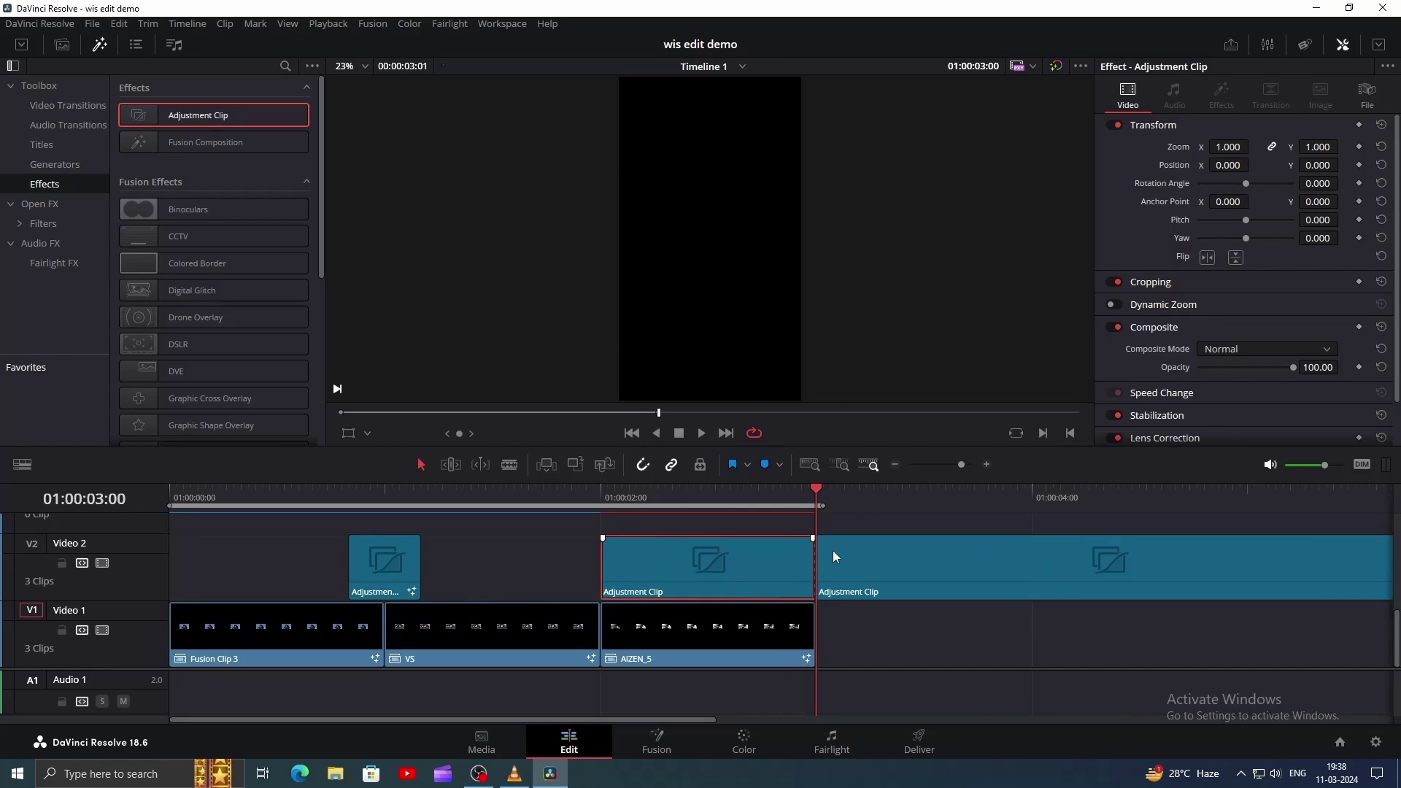
pyautogui.hotkey('shift', '5')
# Step: Set Transform1's Angle to -7.0 at frame 0 and play back the zoom and rotation
pyautogui.write('-5')
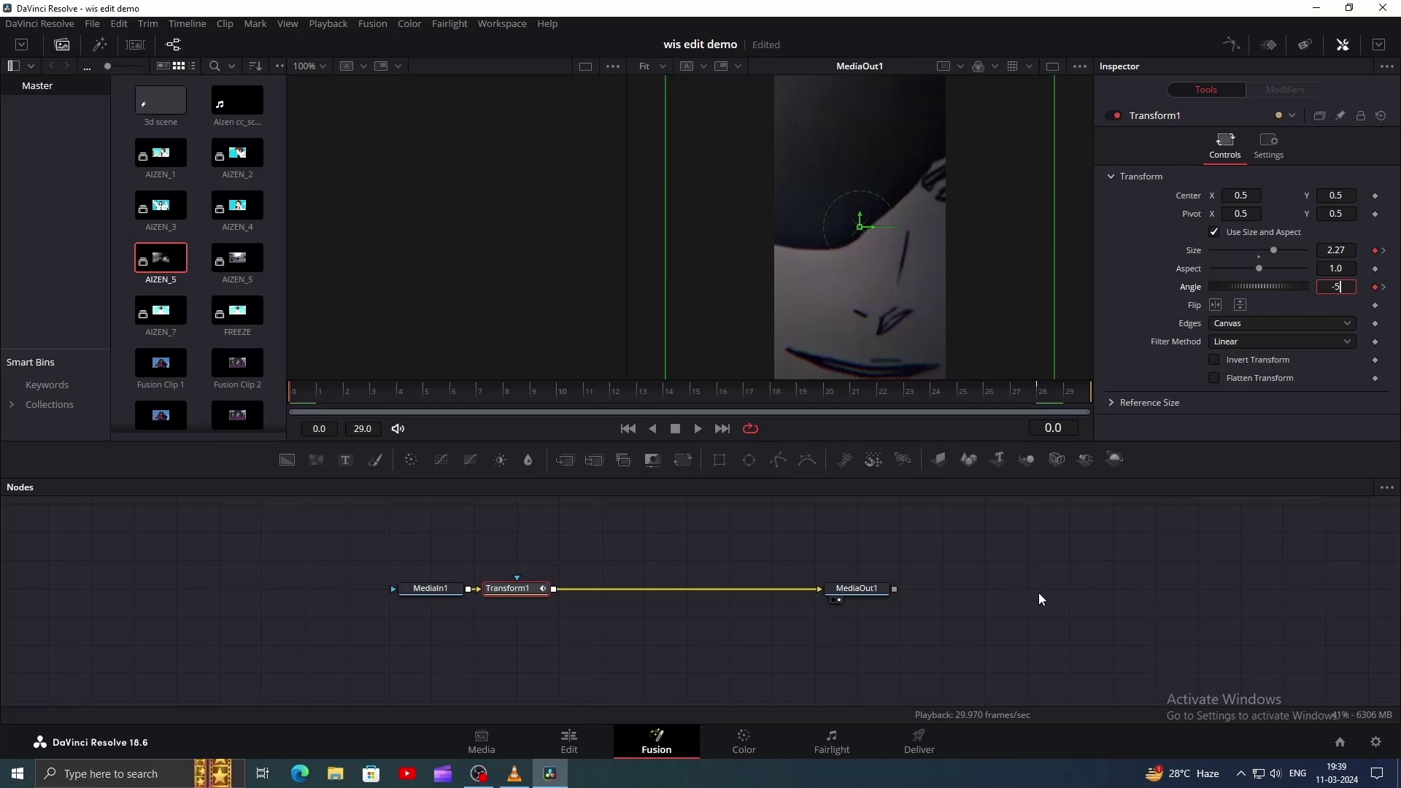
pyautogui.press('Return')
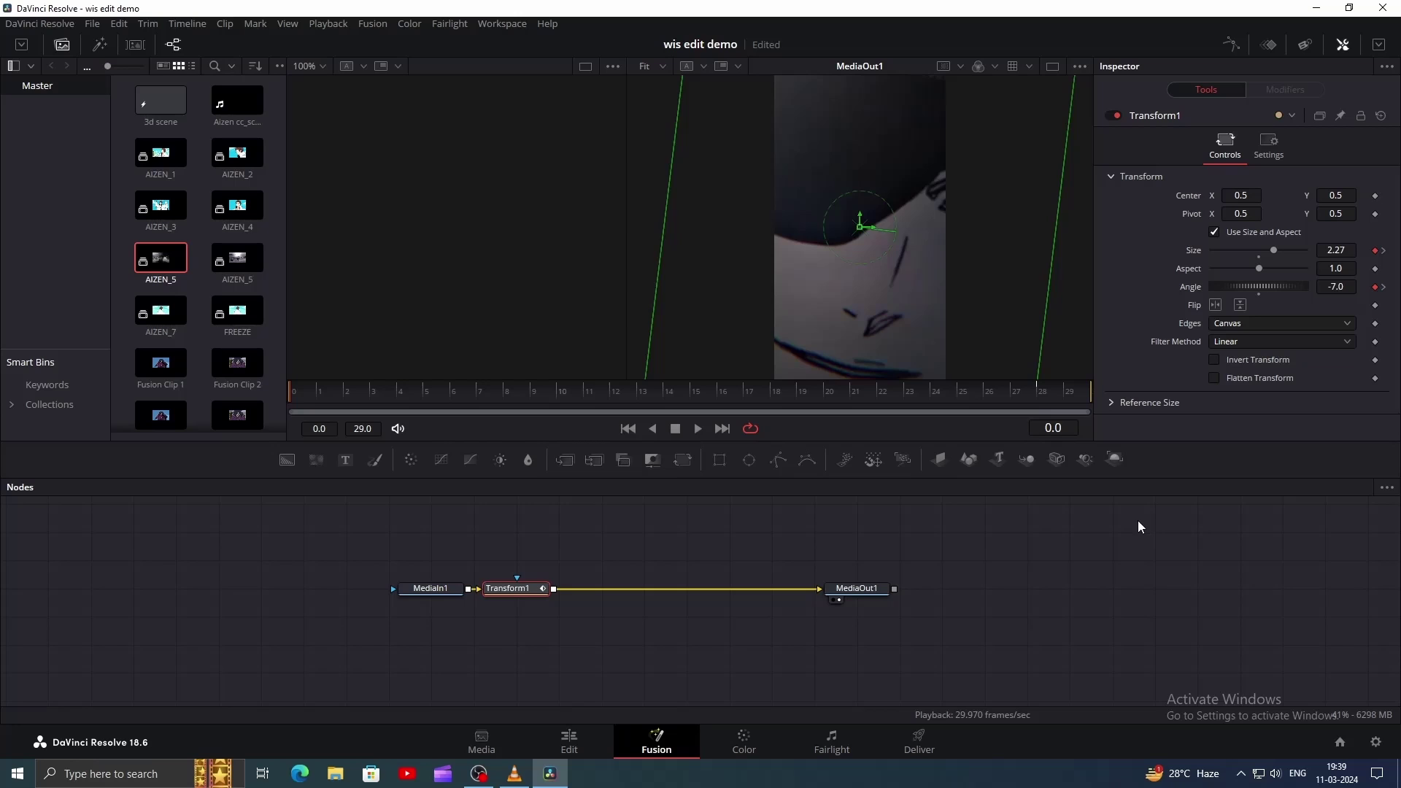
pyautogui.press('space')
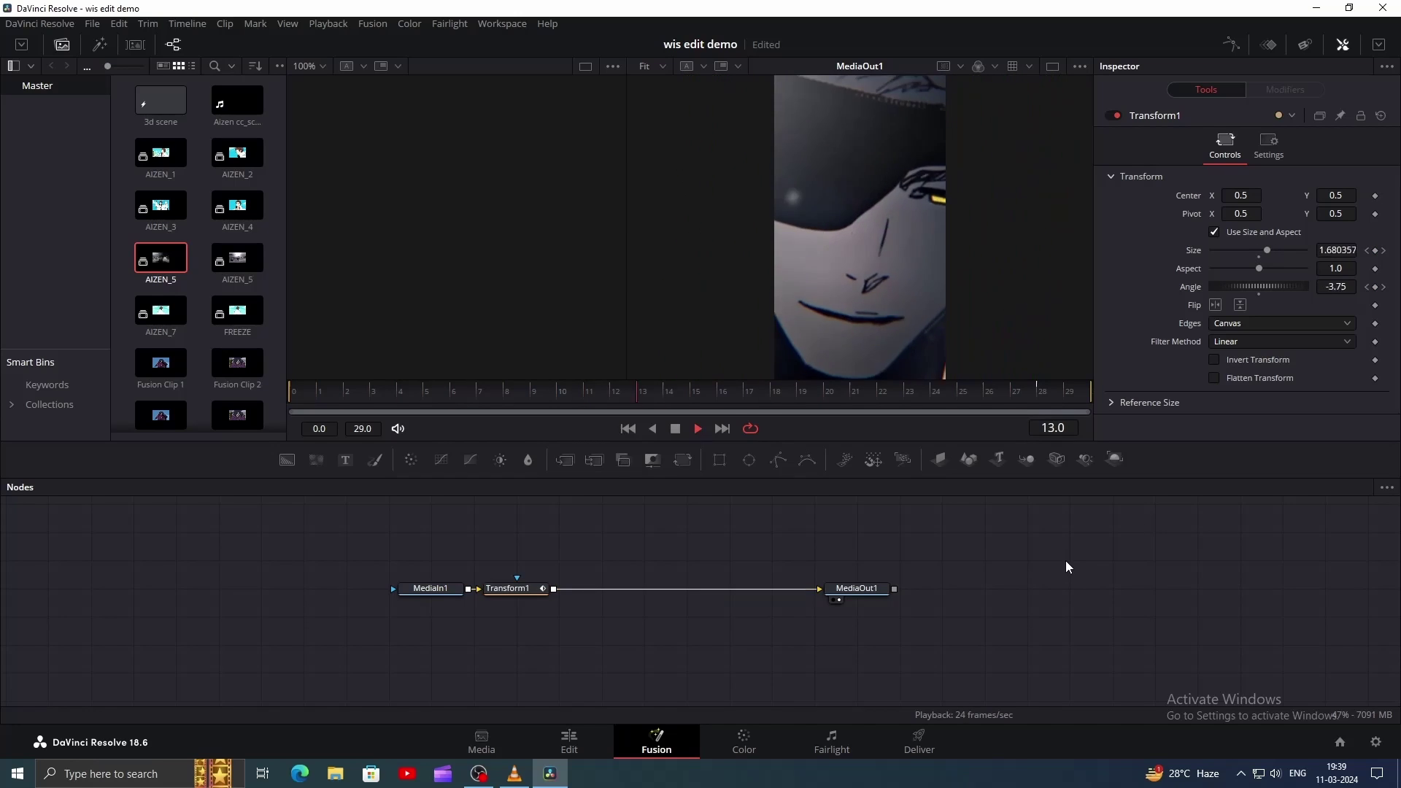
# Step: Ease Transform1's Angle curve in the Spline editor into a fast start with a soft landing and preview it
pyautogui.moveTo(970, 566); pyautogui.dragTo(945, 537)
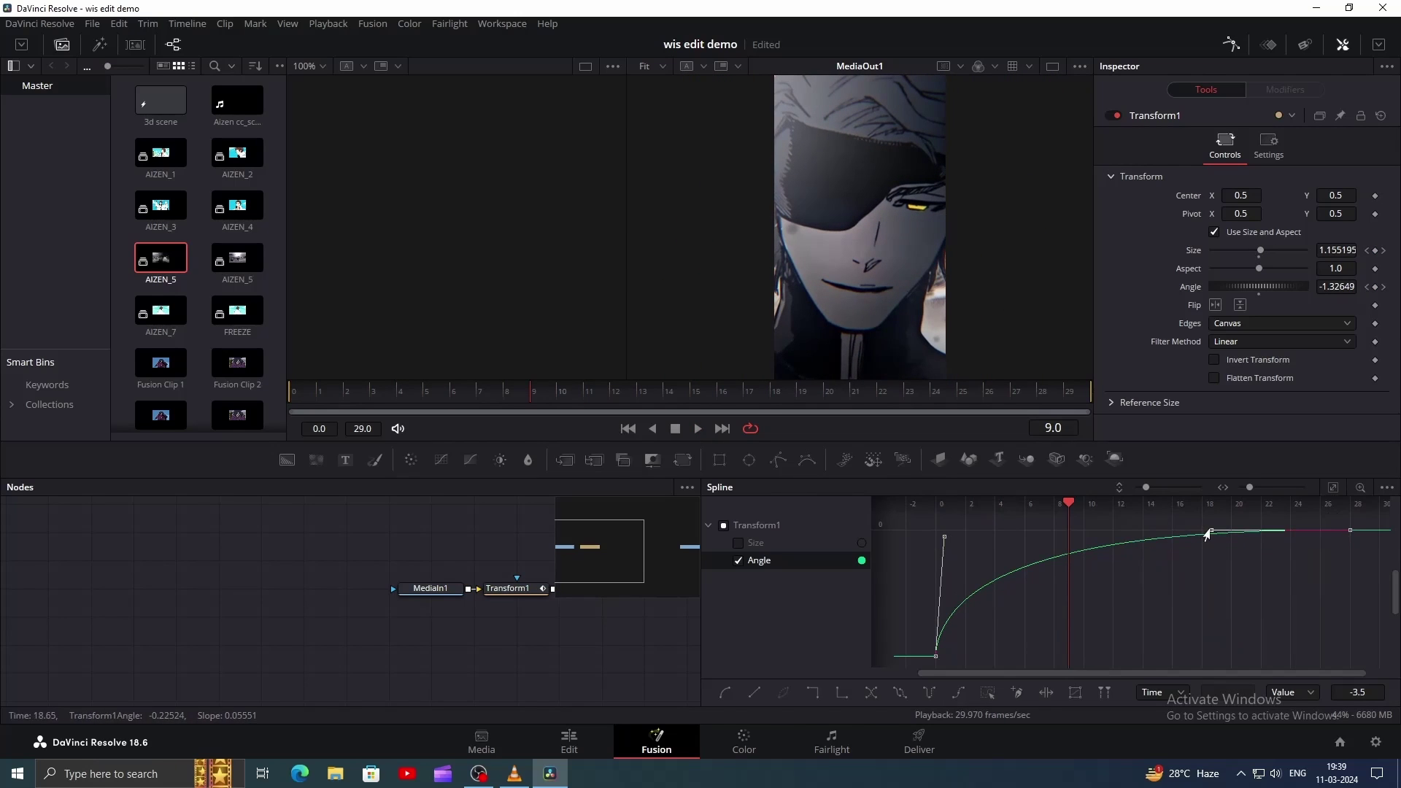
pyautogui.moveTo(1211, 530); pyautogui.dragTo(1118, 530)
pyautogui.press('space')
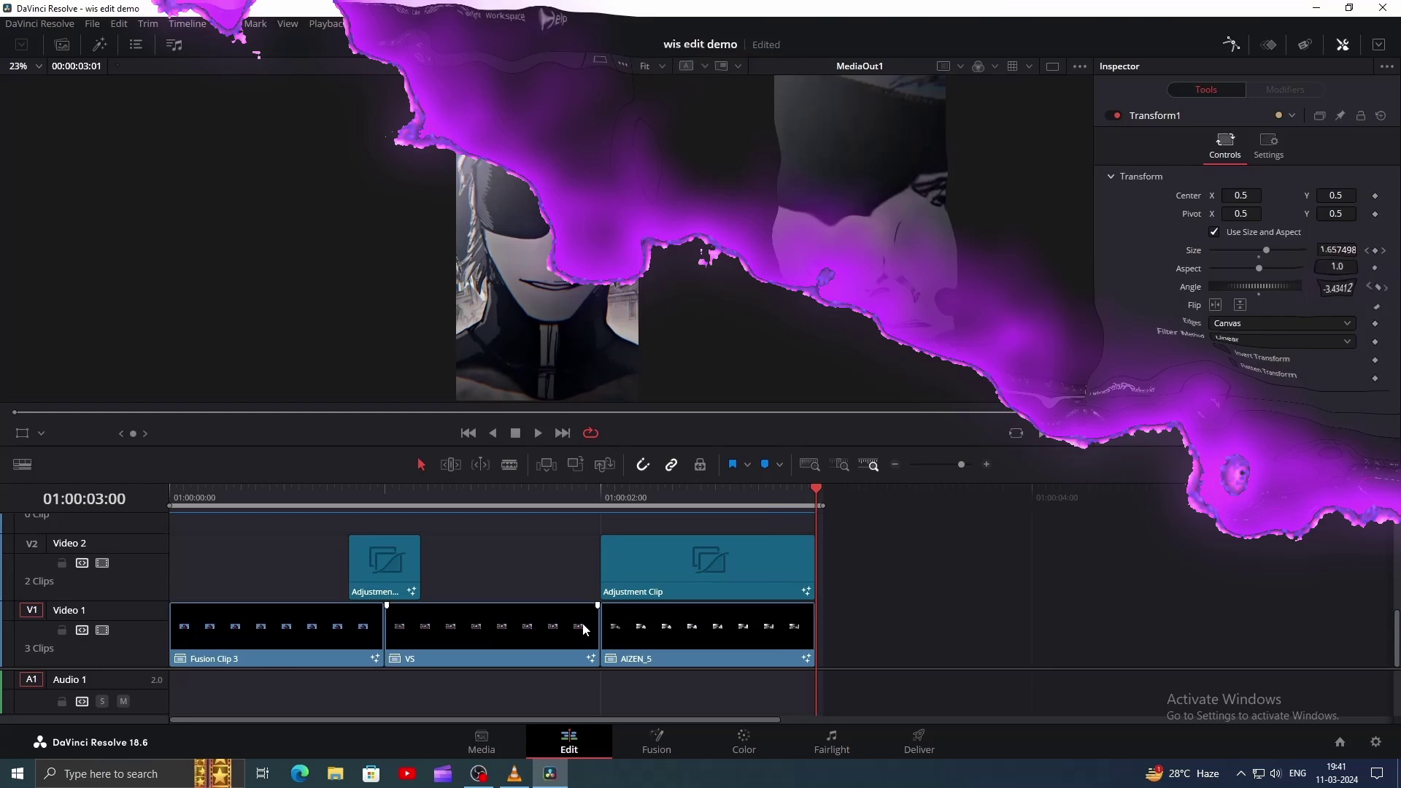
# Step: Duplicate the VS clip directly after AIZEN_5 and change the copy's title text to "BATTLE EXP." in Fusion
pyautogui.moveTo(502, 645); pyautogui.dragTo(937, 631)
pyautogui.press('space')
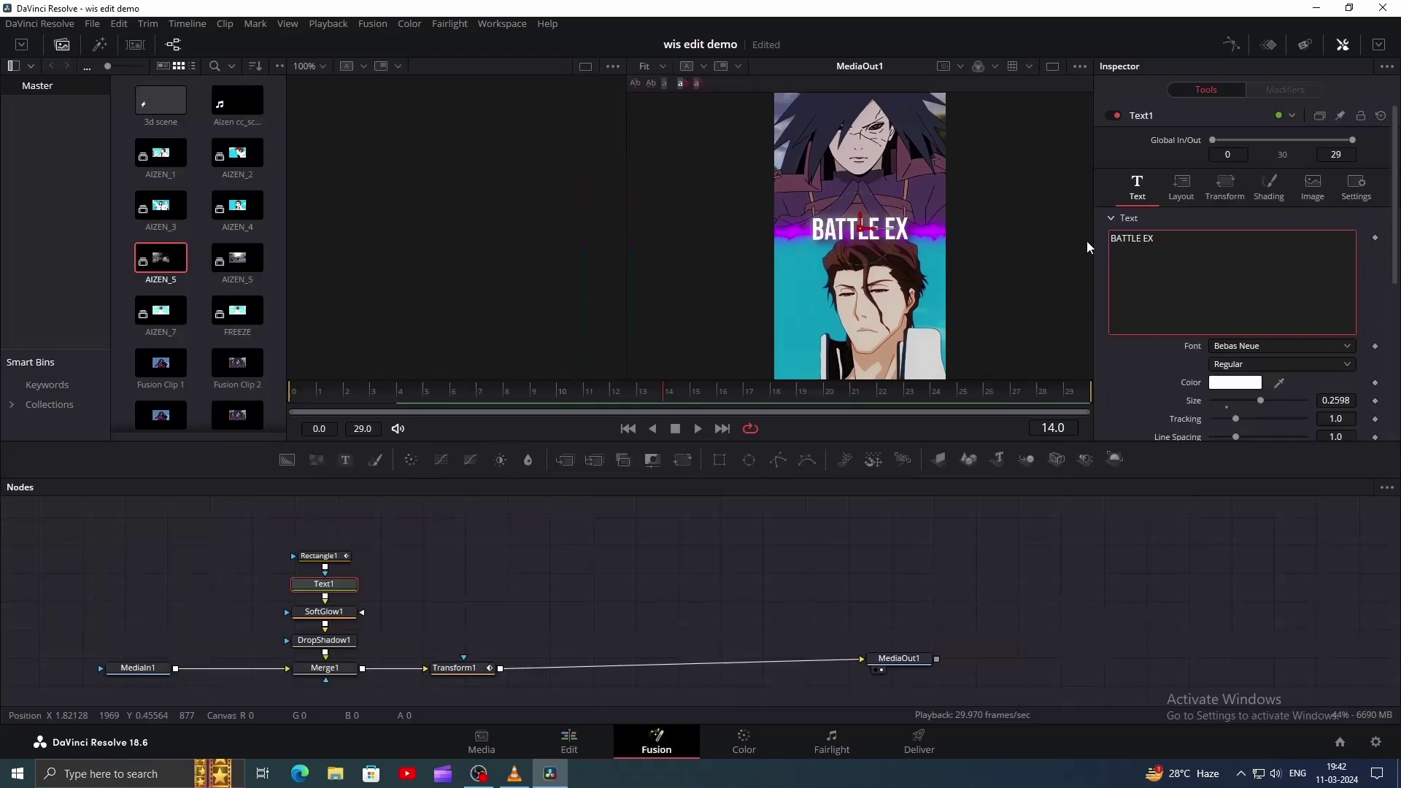
pyautogui.write('P.')
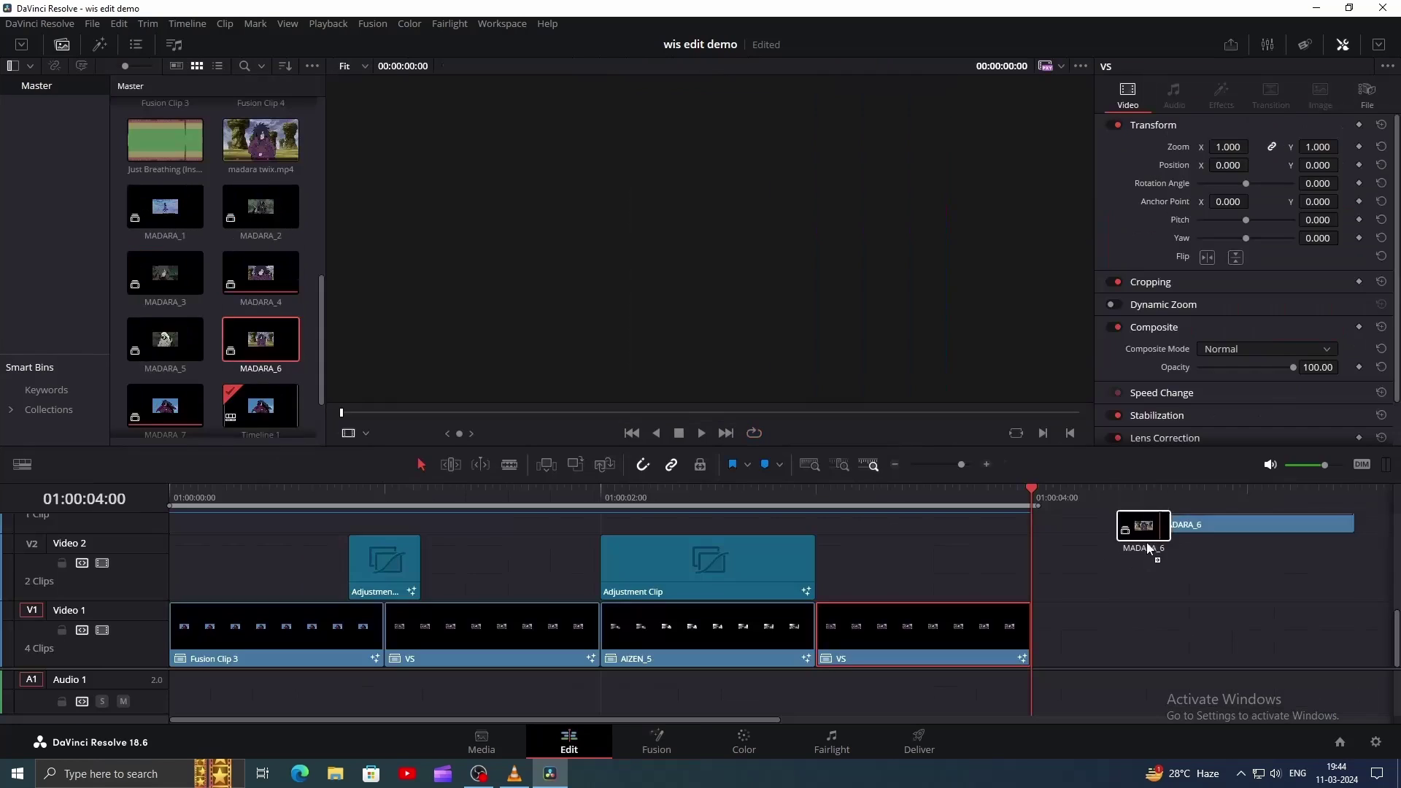
# Step: Place MADARA_6 after the second VS clip on Video 1, copy the AIZEN_5 adjustment clip above it, and play the result
pyautogui.moveTo(1146, 542); pyautogui.dragTo(1135, 628)
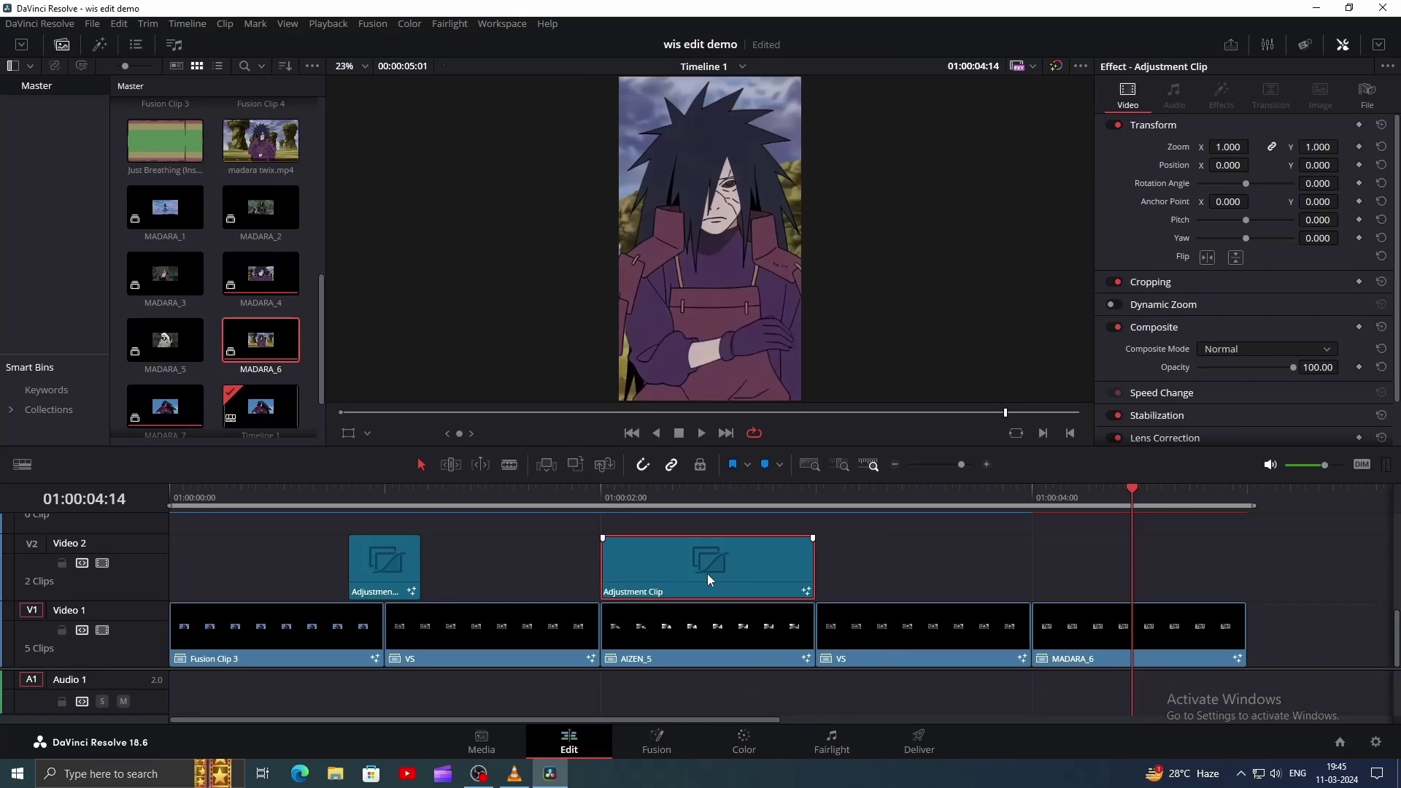
pyautogui.moveTo(711, 580); pyautogui.dragTo(1153, 559)
pyautogui.click(994, 493)
pyautogui.press('space')
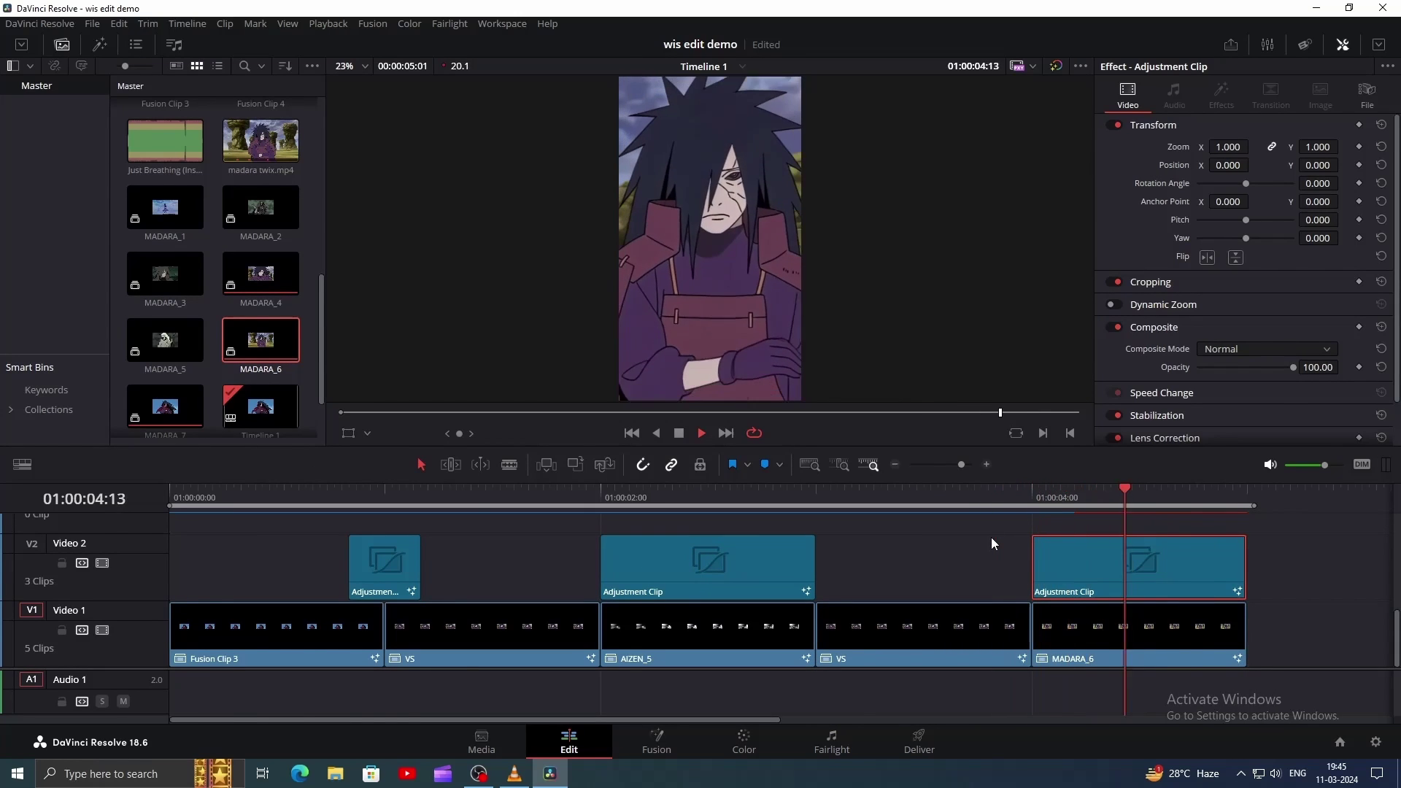
# Step: Add a new Adjustment Clip above the existing clips, covering the whole edit from its start
pyautogui.moveTo(1019, 543); pyautogui.dragTo(843, 550)
pyautogui.click(957, 465)
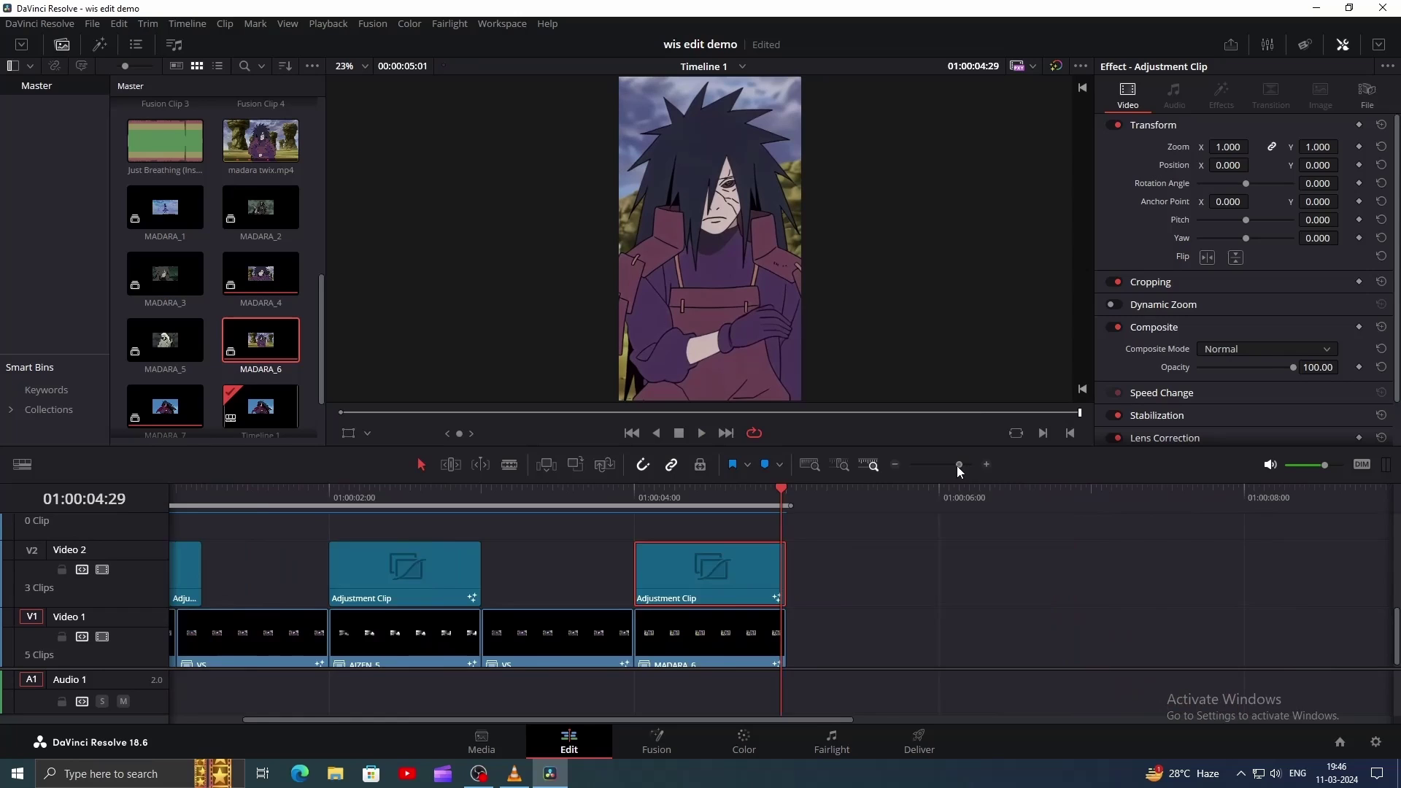
pyautogui.click(99, 45)
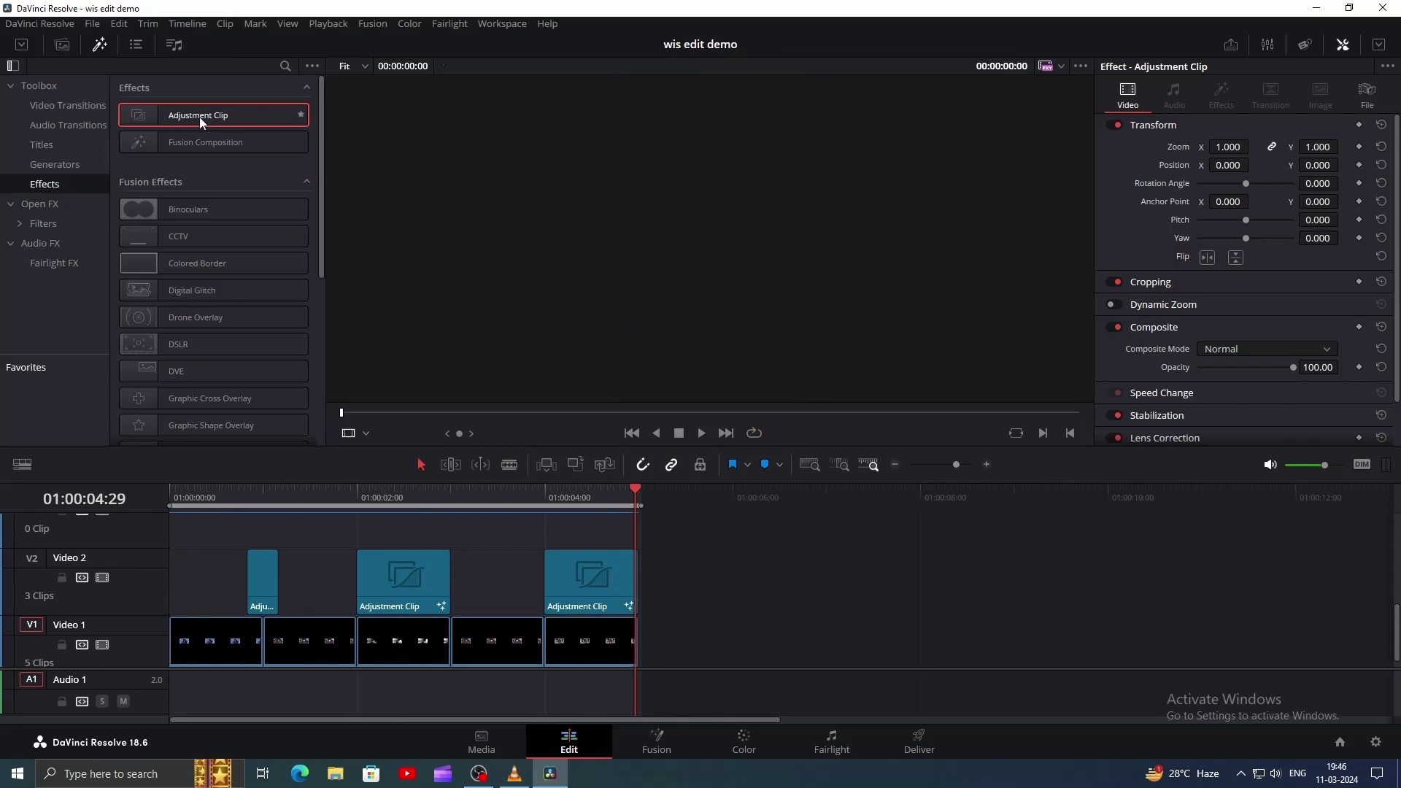
pyautogui.moveTo(198, 114); pyautogui.dragTo(400, 553)
pyautogui.scroll(-2, 341, 577)
pyautogui.moveTo(226, 494); pyautogui.dragTo(280, 515)
pyautogui.scroll(3, 311, 541)
pyautogui.scroll(1, 325, 545)
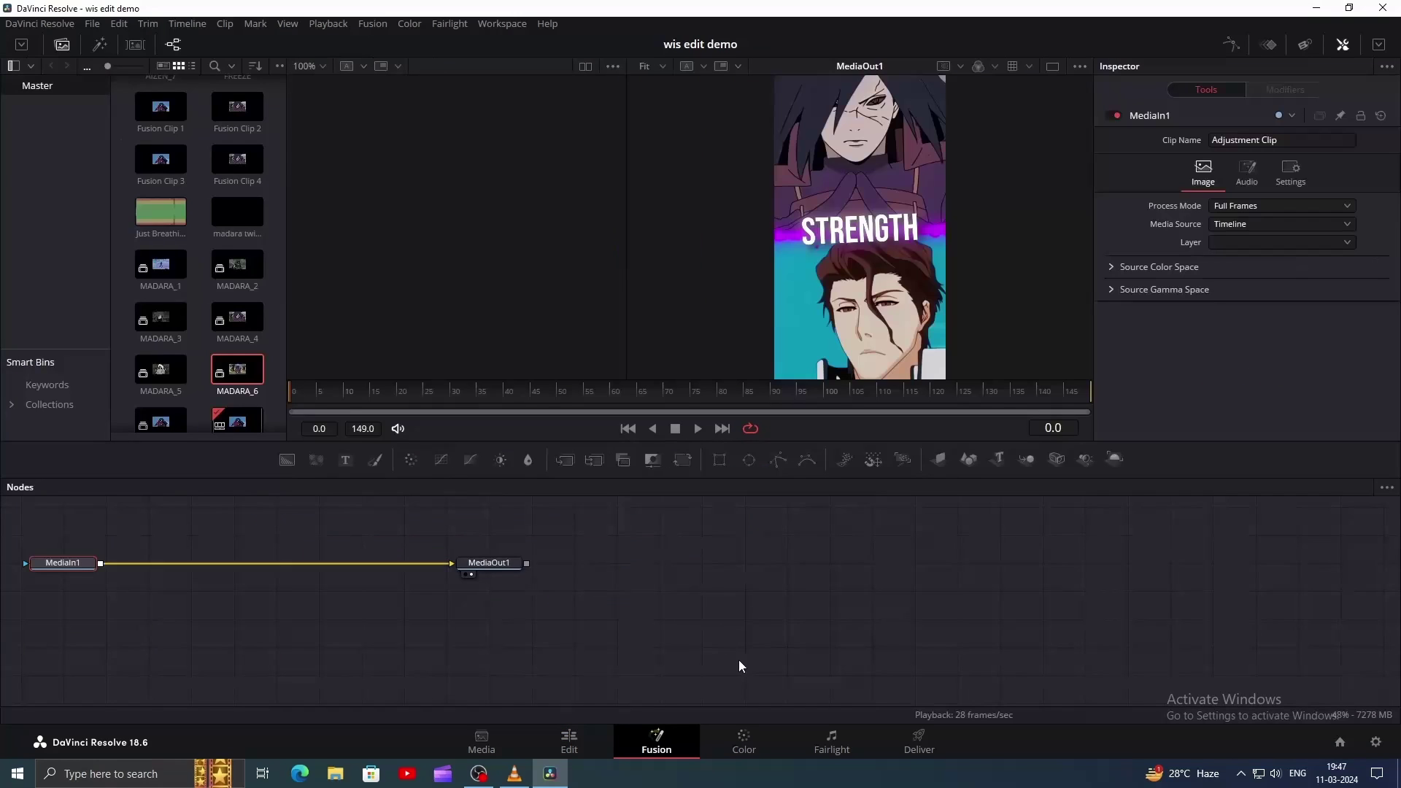
# Step: Insert a Transform node between MediaIn1 and MediaOut1 in the long Adjustment Clip's composition
pyautogui.moveTo(410, 627); pyautogui.dragTo(770, 660)
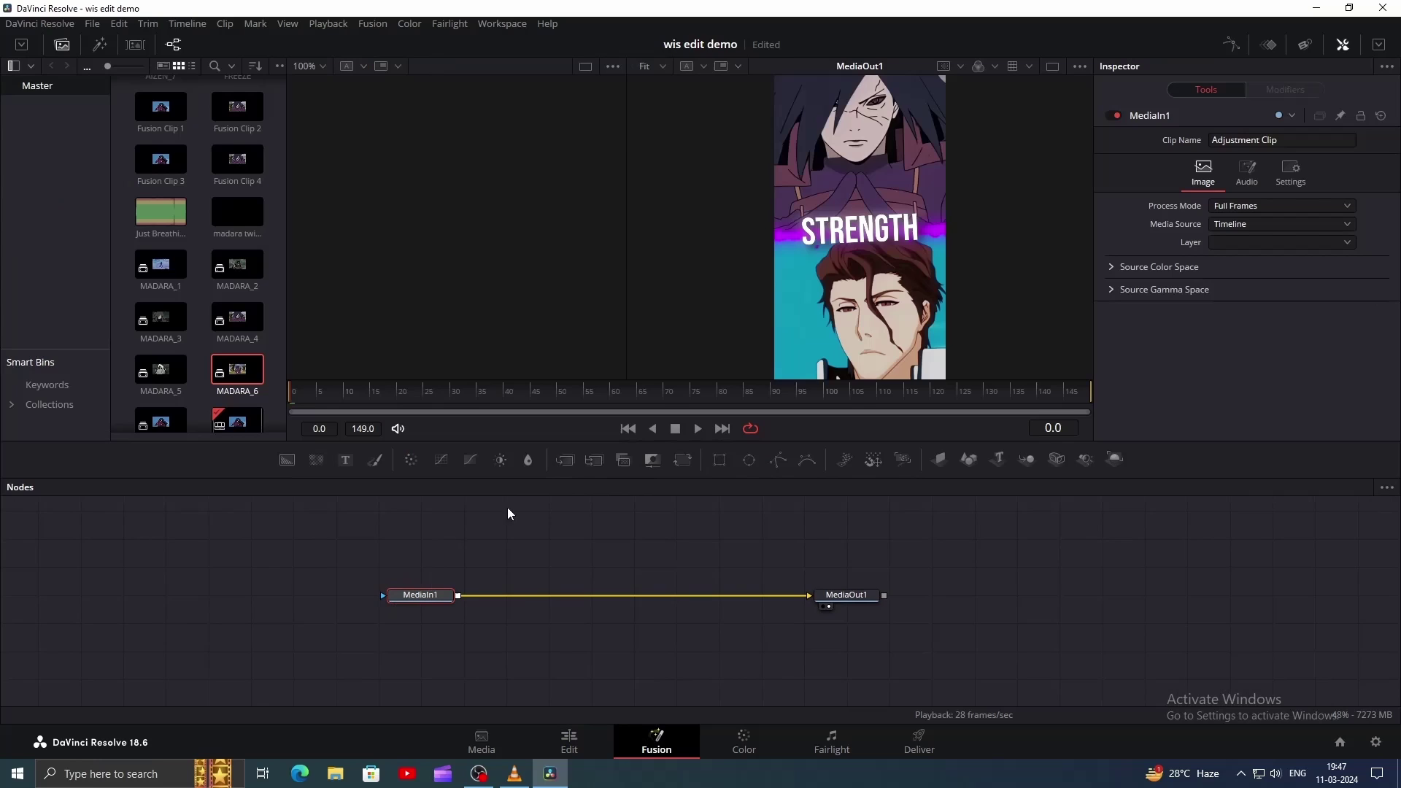
pyautogui.click(679, 460)
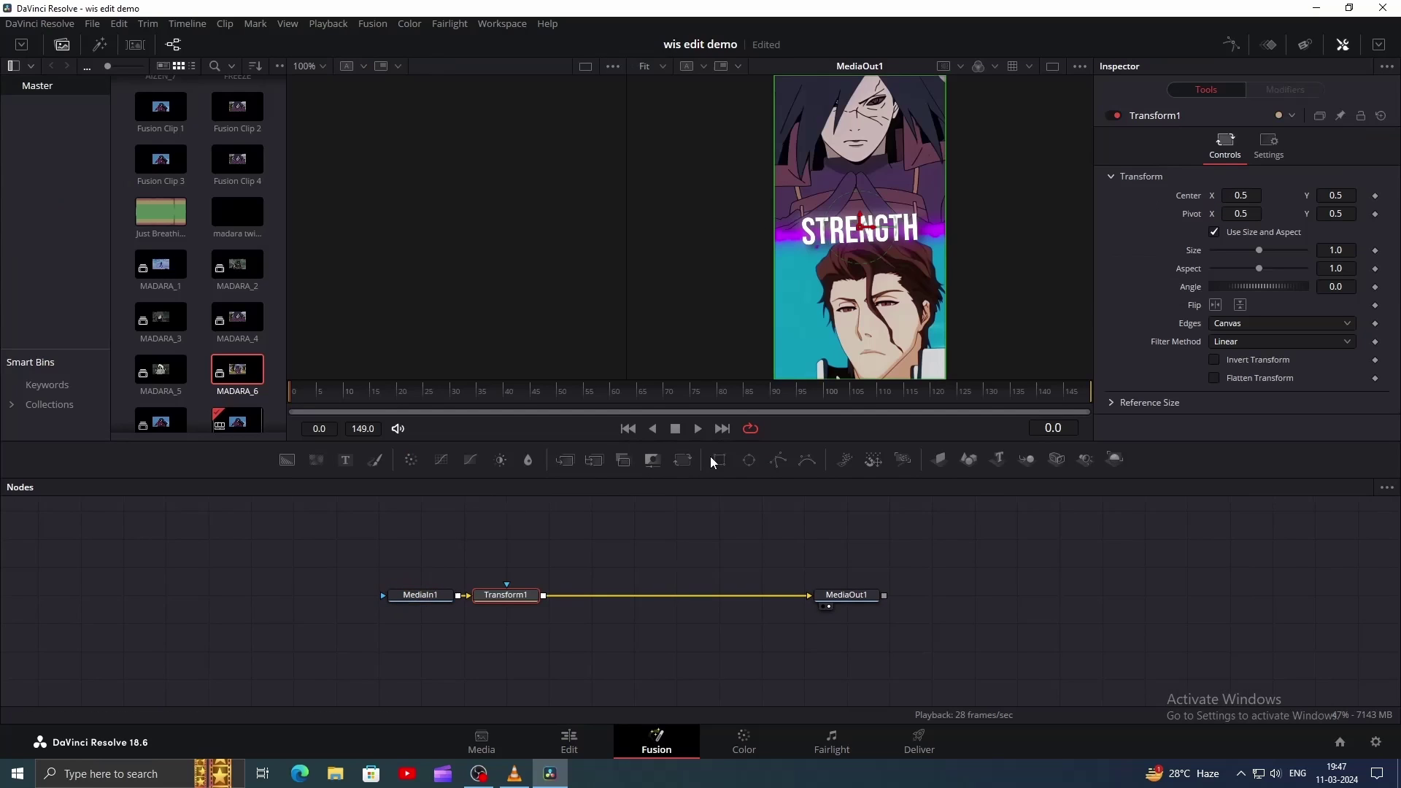
pyautogui.moveTo(494, 608)
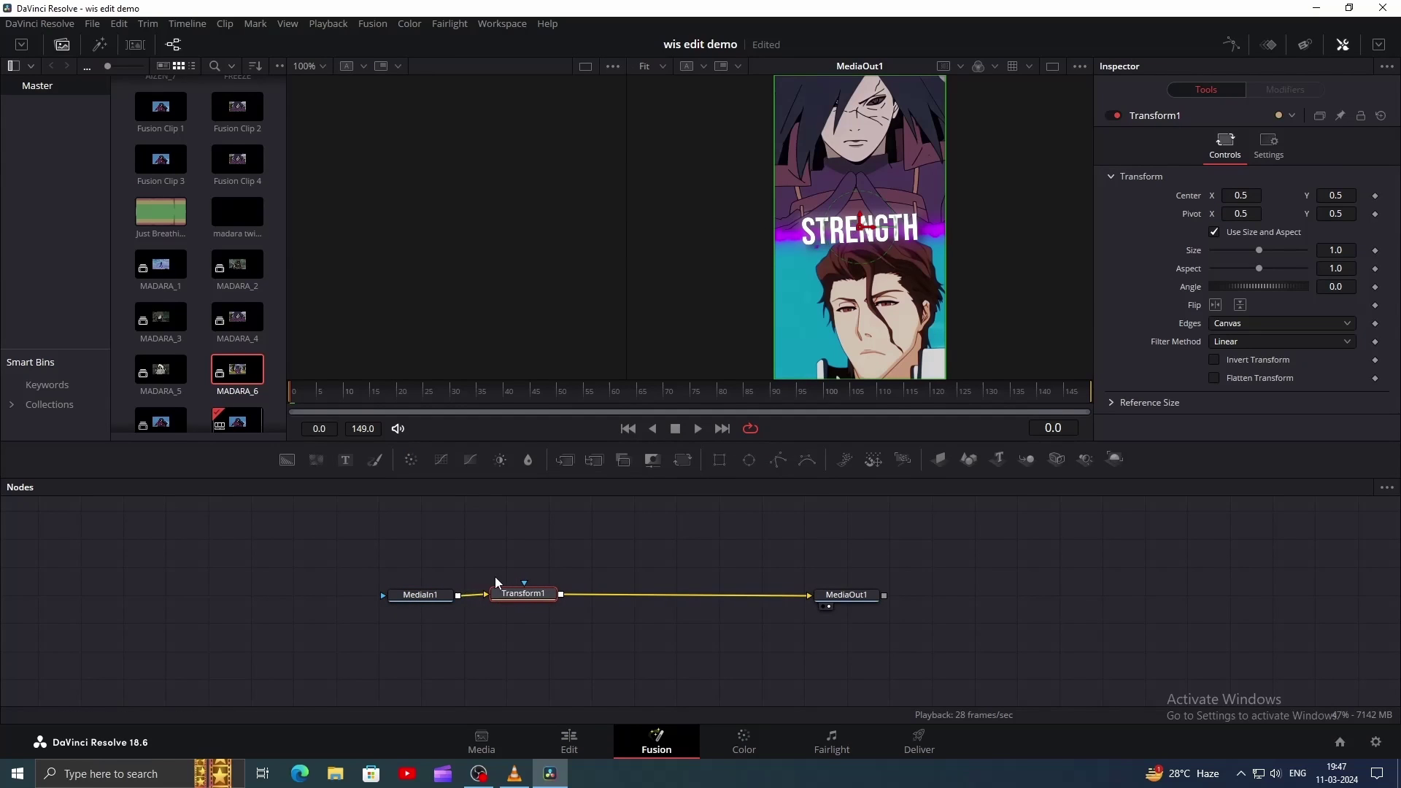
# Step: Apply Shake modifiers to Transform1's Center and Angle, with the Angle shake at smoothness 16.34, minimum 0.433 and maximum 0.606
pyautogui.rightClick(1190, 195)
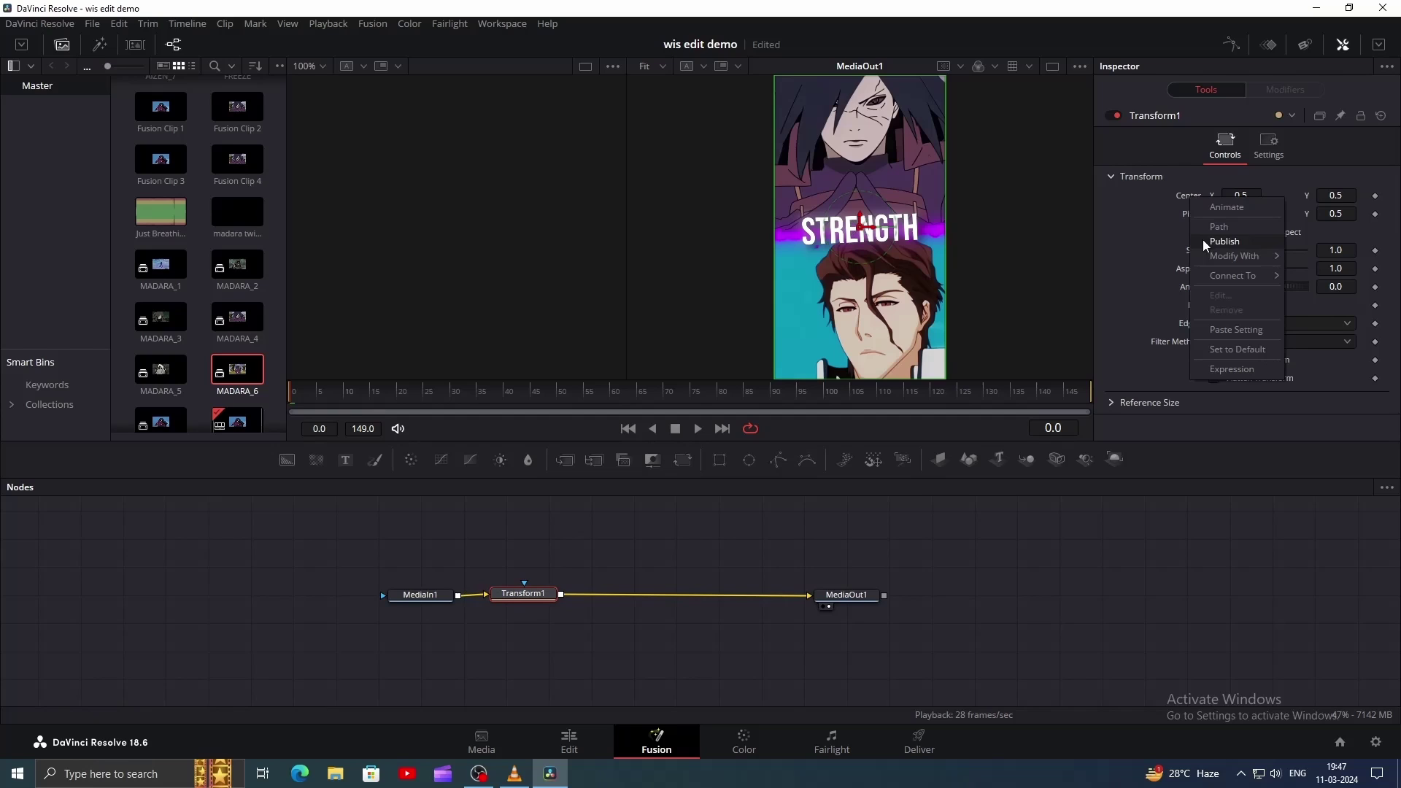
pyautogui.moveTo(1233, 257)
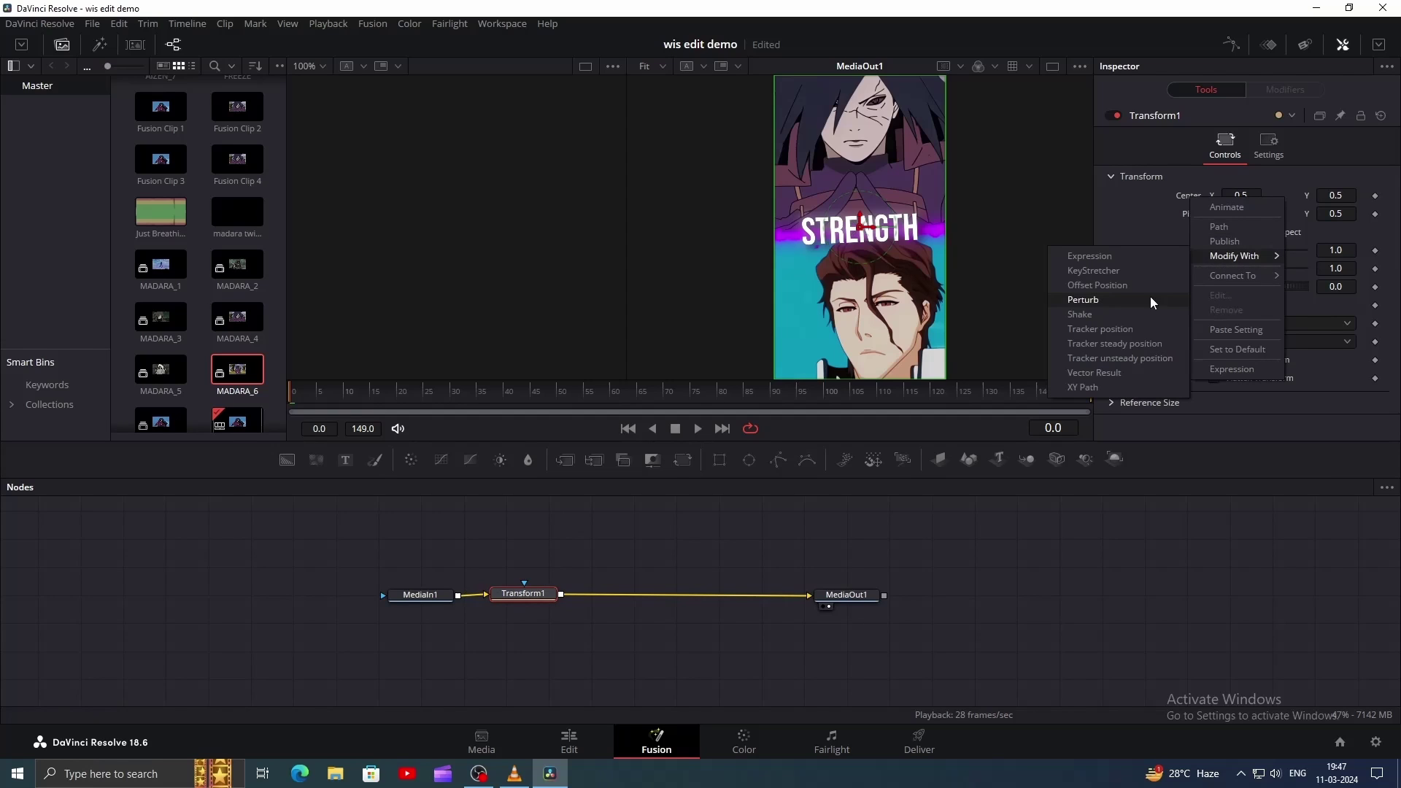
pyautogui.click(1102, 321)
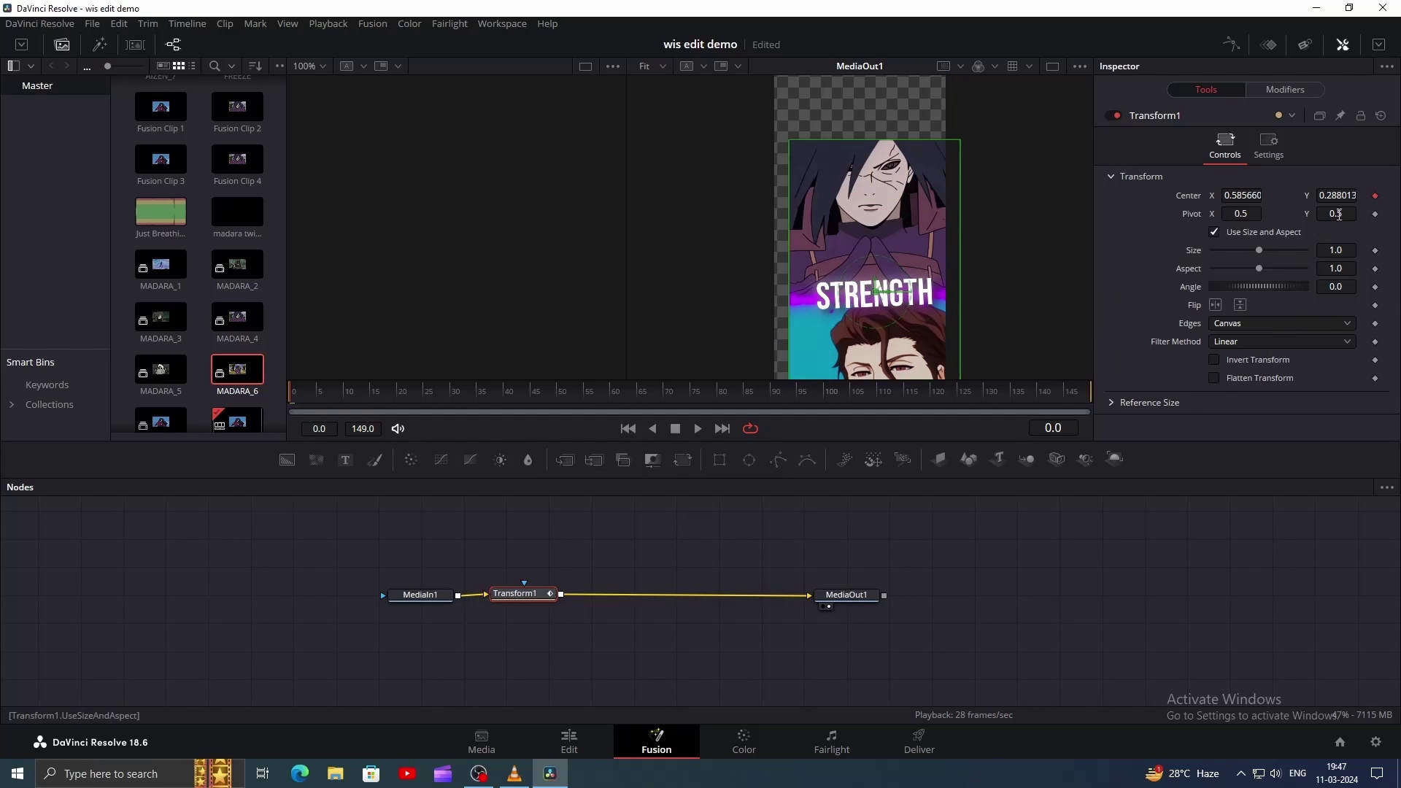
pyautogui.click(1284, 91)
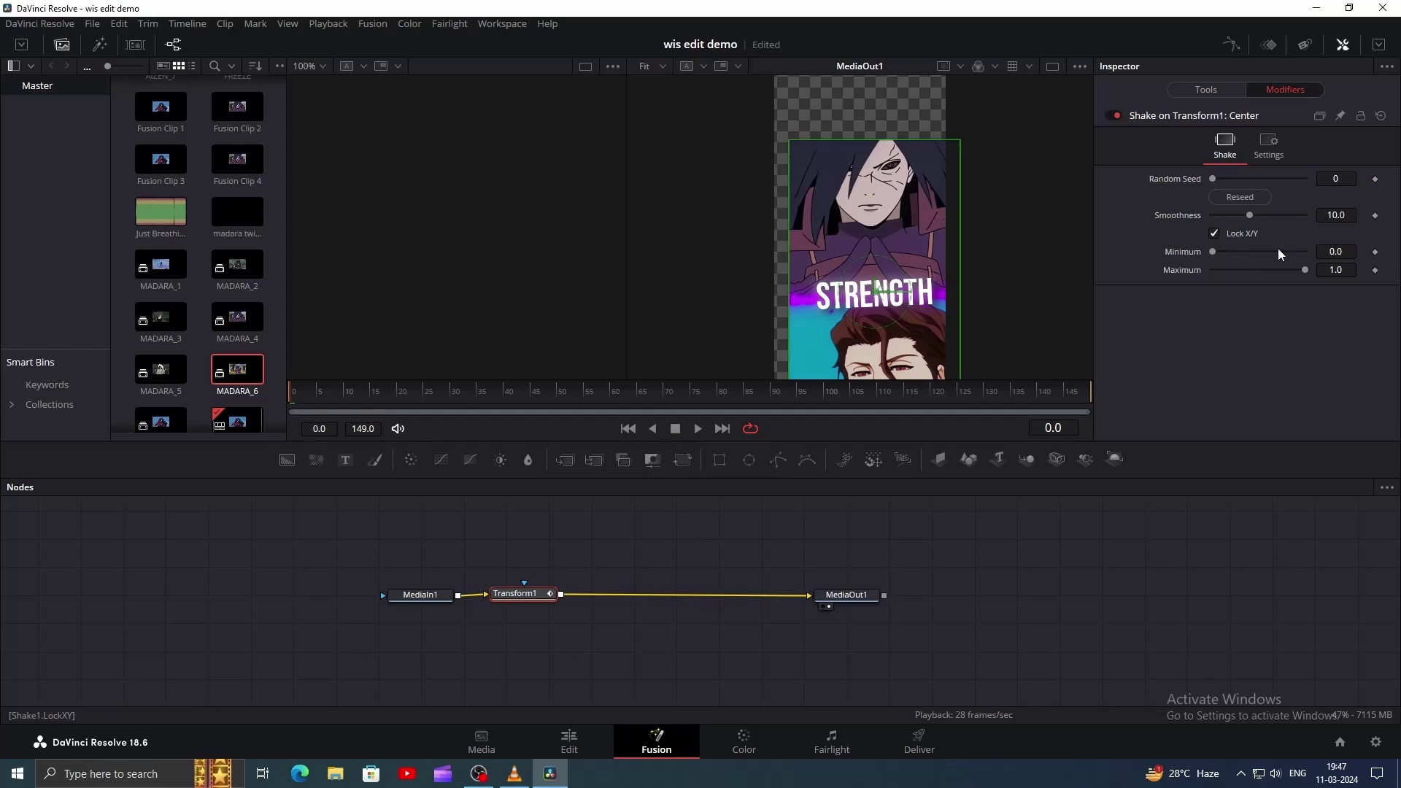
pyautogui.moveTo(1211, 251); pyautogui.dragTo(1271, 218)
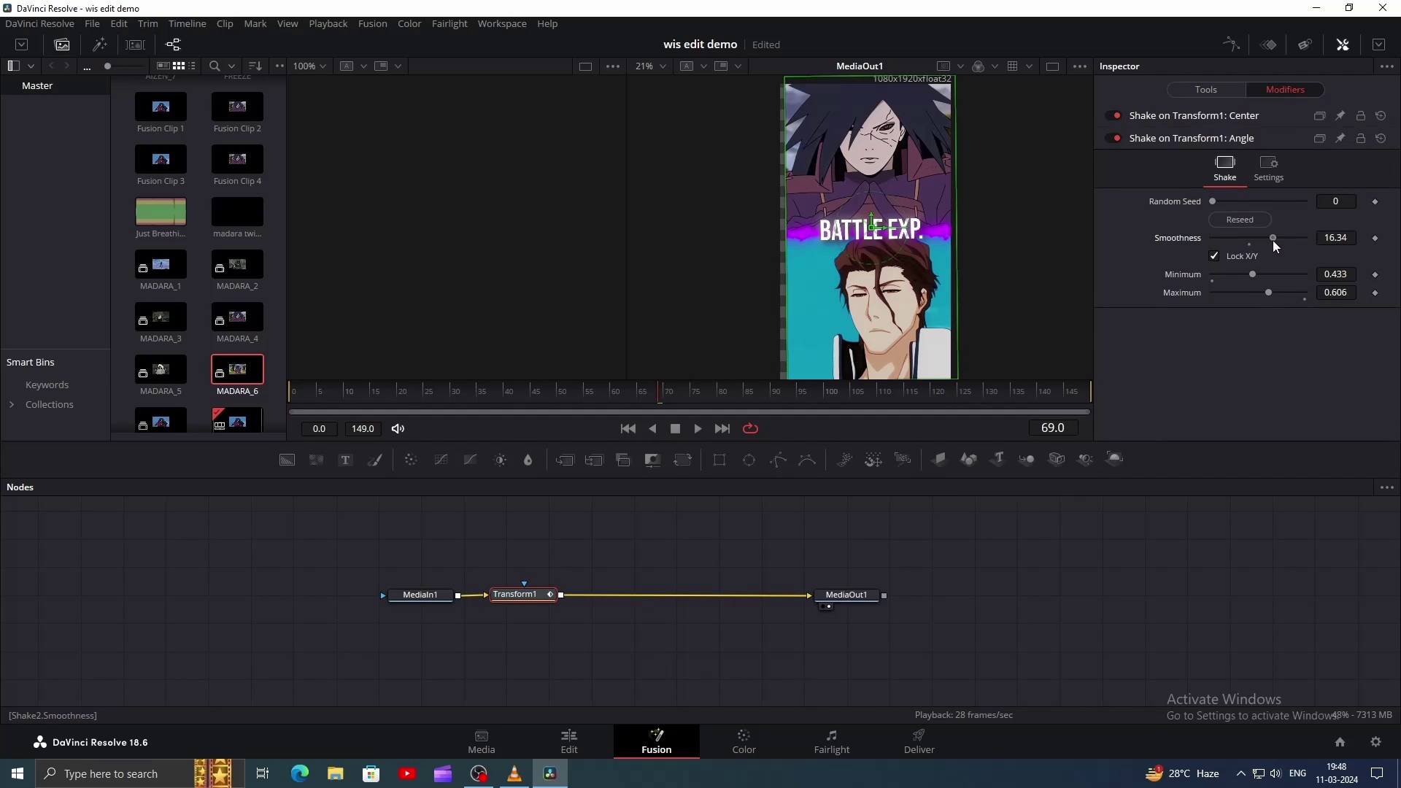
# Step: Add a second Transform node after Transform1, set its Size to 1.084 and its Edges to Mirror
pyautogui.click(552, 594)
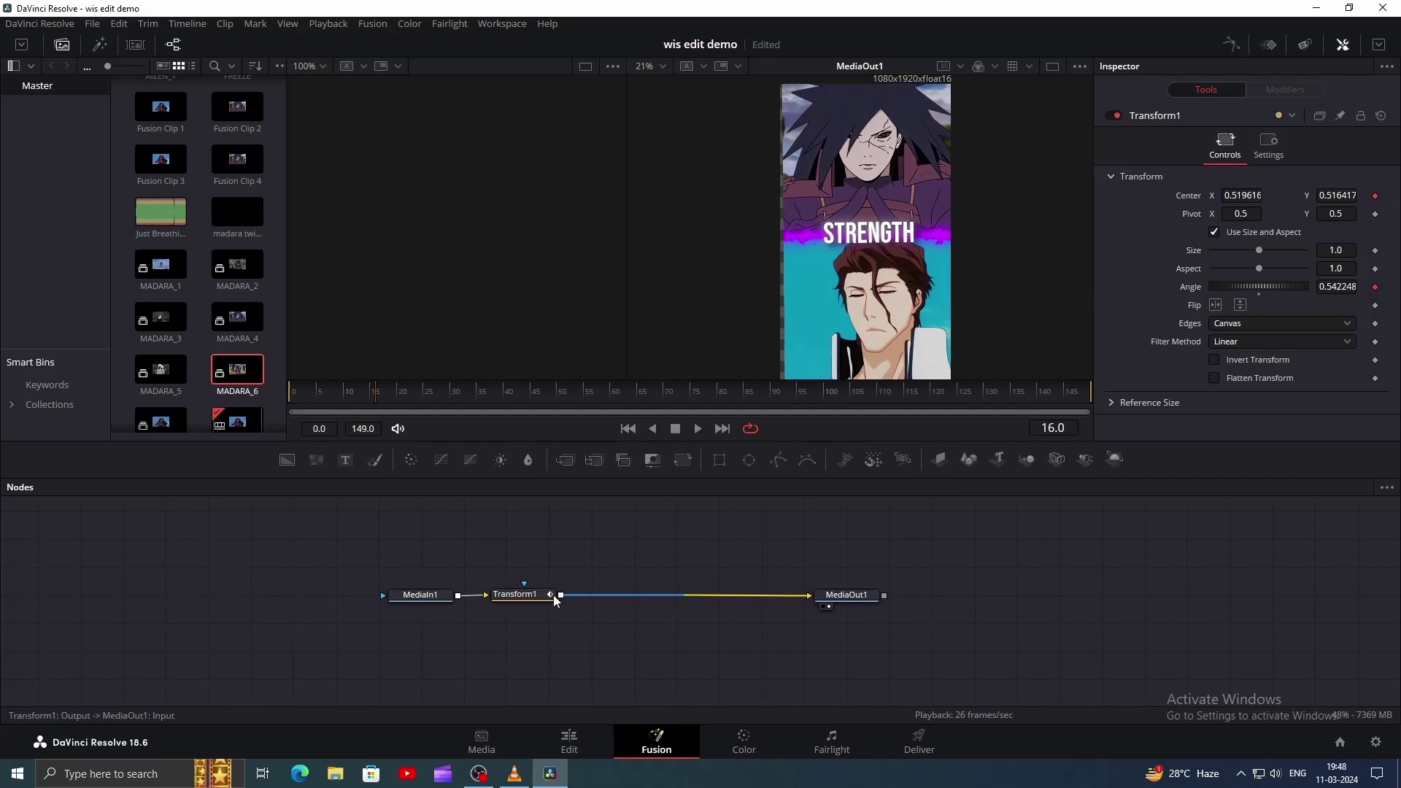
pyautogui.click(678, 464)
pyautogui.moveTo(1325, 258)
pyautogui.mouseDown()
pyautogui.moveTo(1366, 258)
pyautogui.moveTo(1342, 257)
pyautogui.mouseUp()
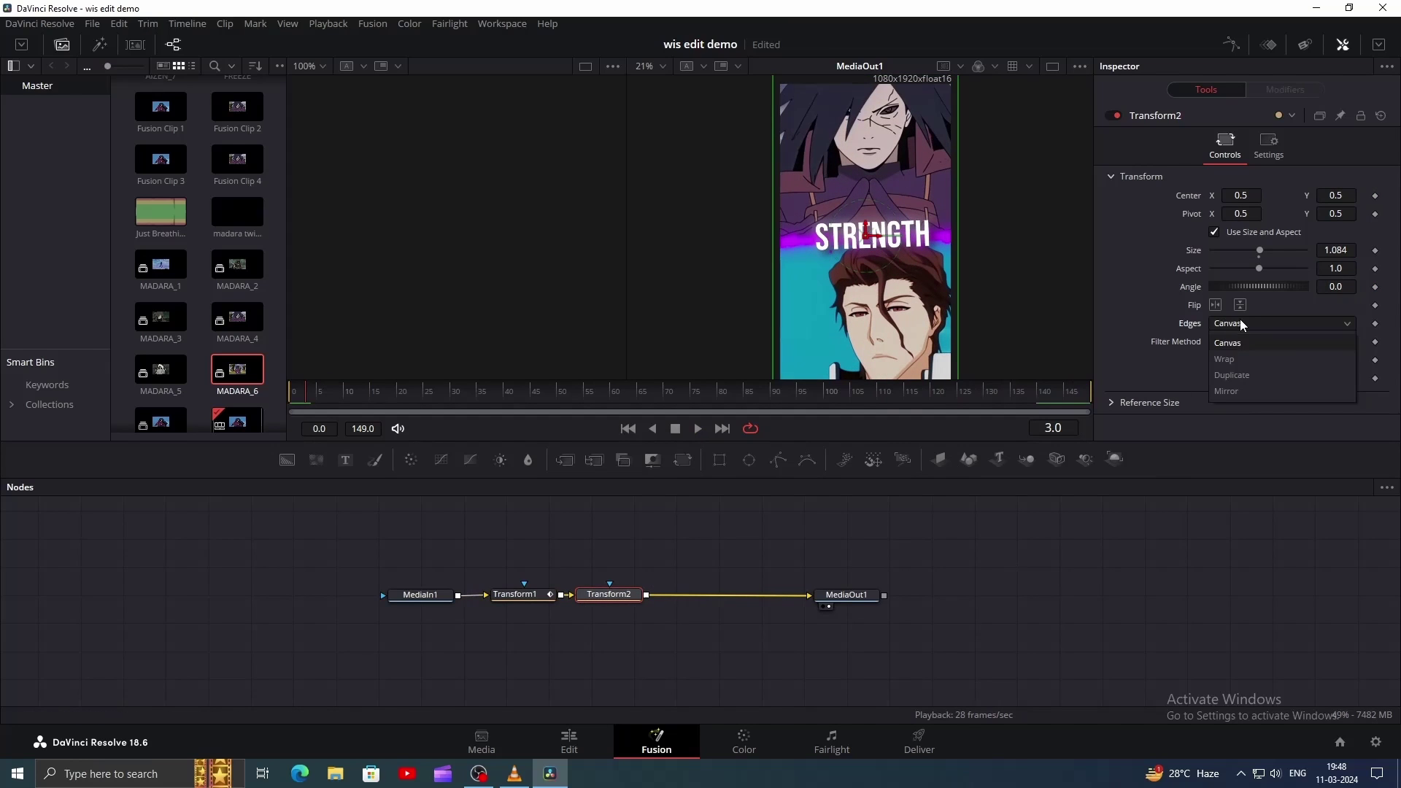
pyautogui.click(1236, 390)
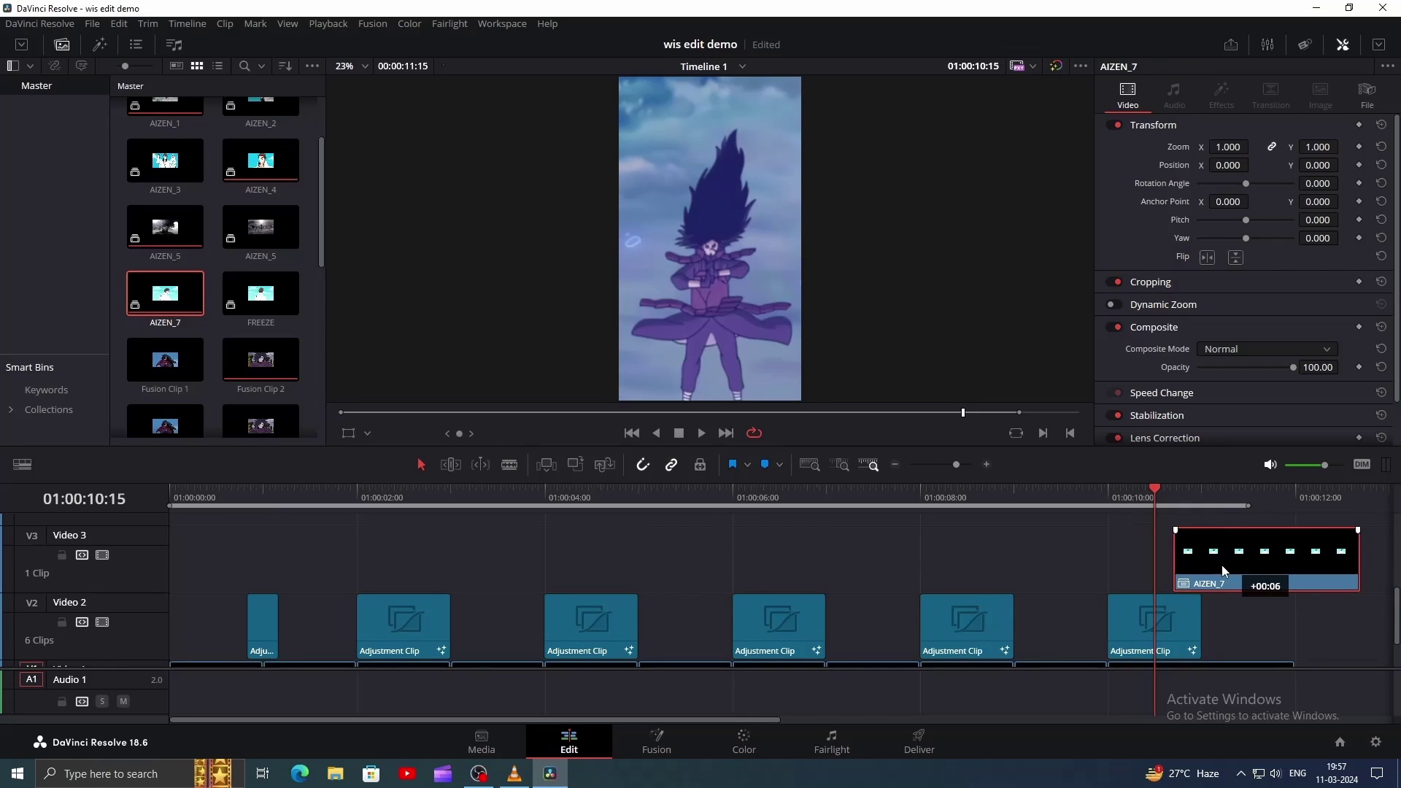
# Step: Align AIZEN_7 on Video 3 to 01:00:10:15 and place a duplicate of it directly after the scaled-up clip
pyautogui.moveTo(1187, 541); pyautogui.dragTo(1211, 574)
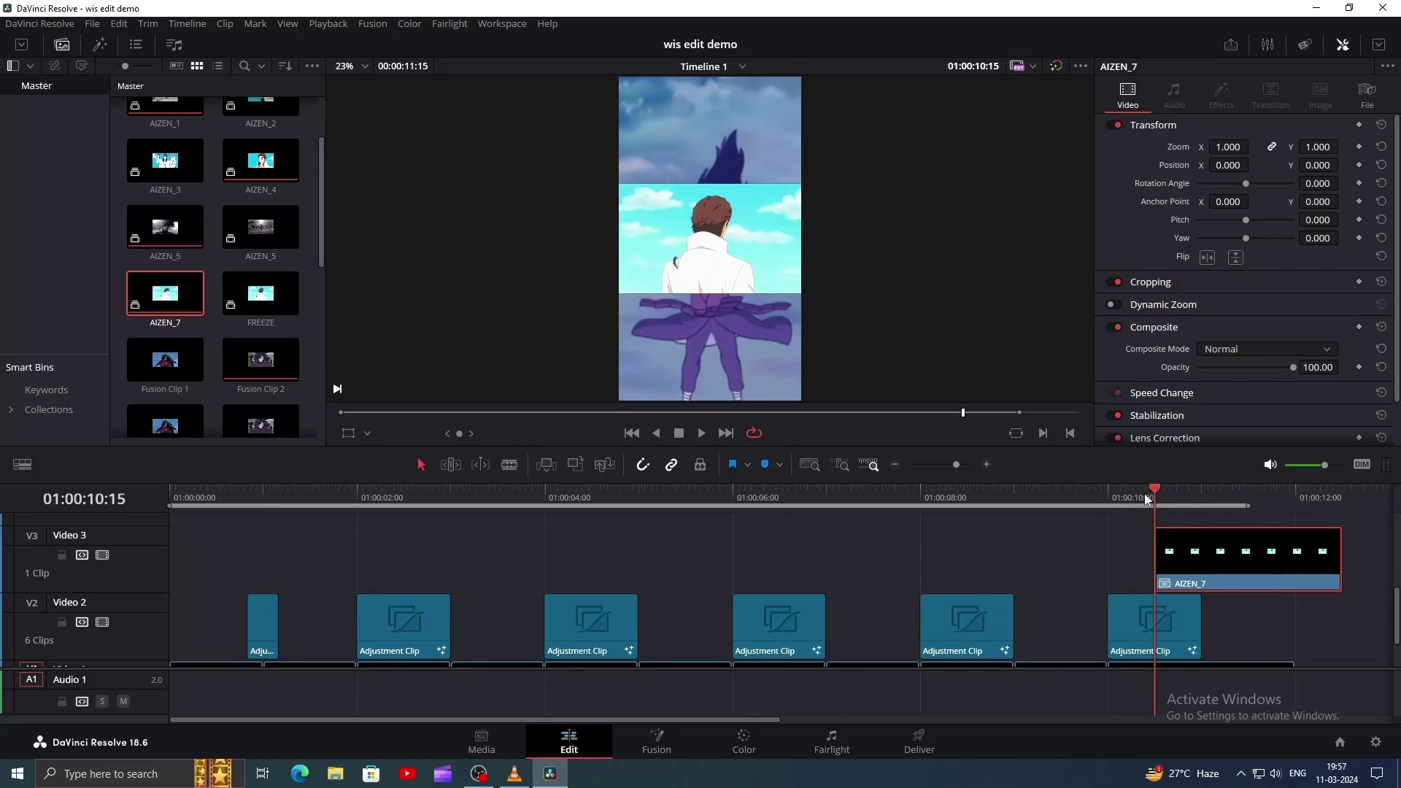
pyautogui.moveTo(1144, 493)
pyautogui.mouseDown()
pyautogui.moveTo(1117, 509)
pyautogui.moveTo(1165, 505)
pyautogui.mouseUp()
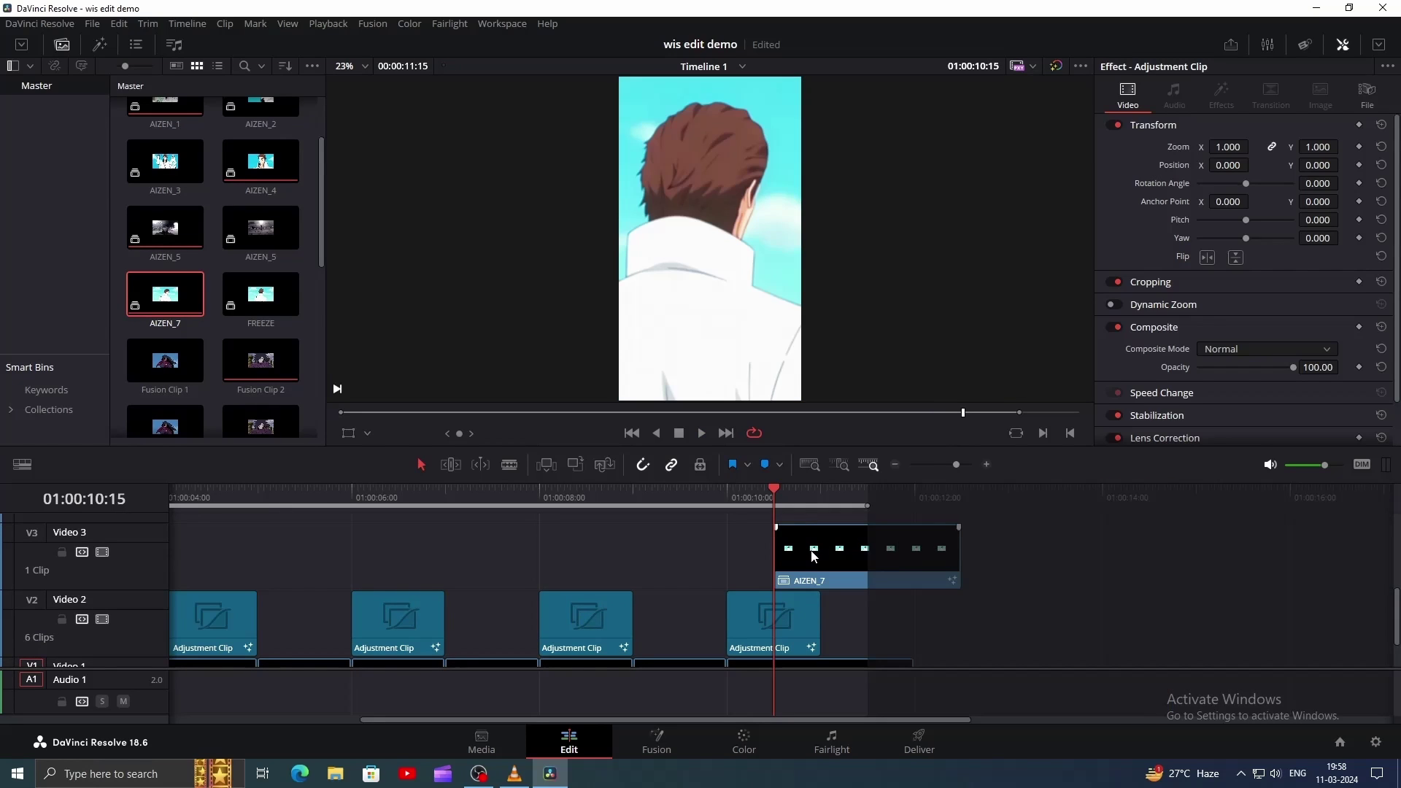
pyautogui.click(813, 558)
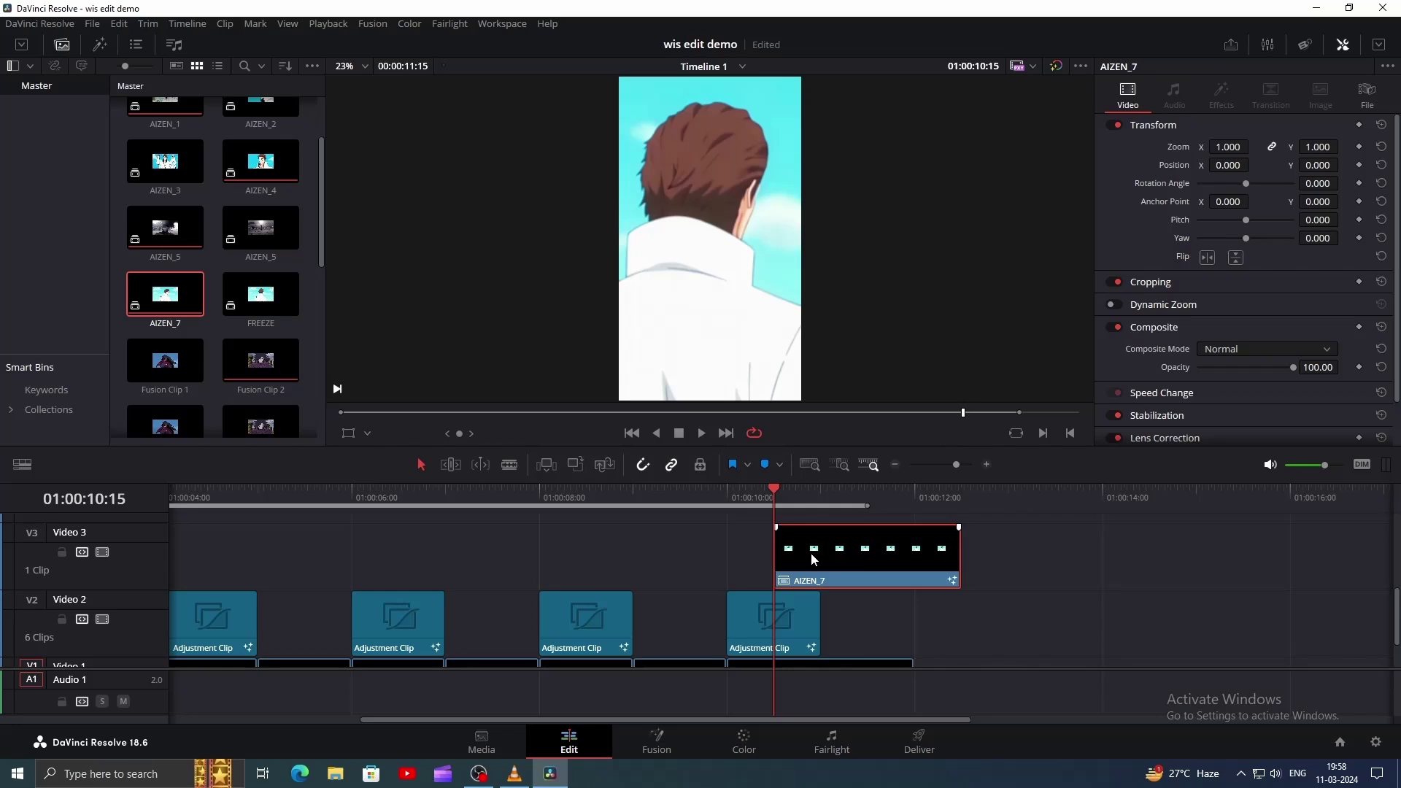
pyautogui.moveTo(855, 559); pyautogui.dragTo(989, 553)
pyautogui.click(922, 637)
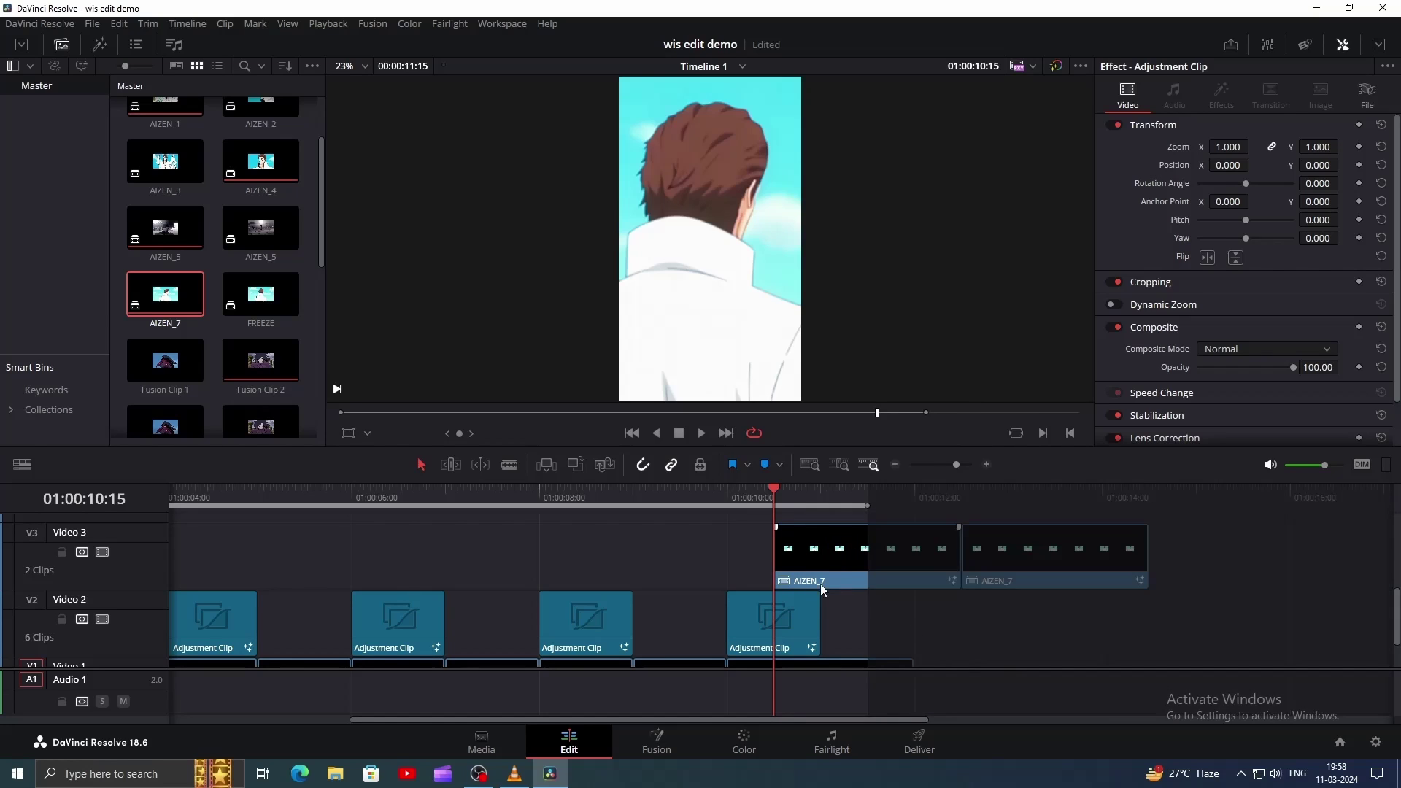
# Step: Turn the first AIZEN_7 clip on Video 3 into a freeze frame through its clip speed settings and play it
pyautogui.click(803, 571)
pyautogui.rightClick(803, 571)
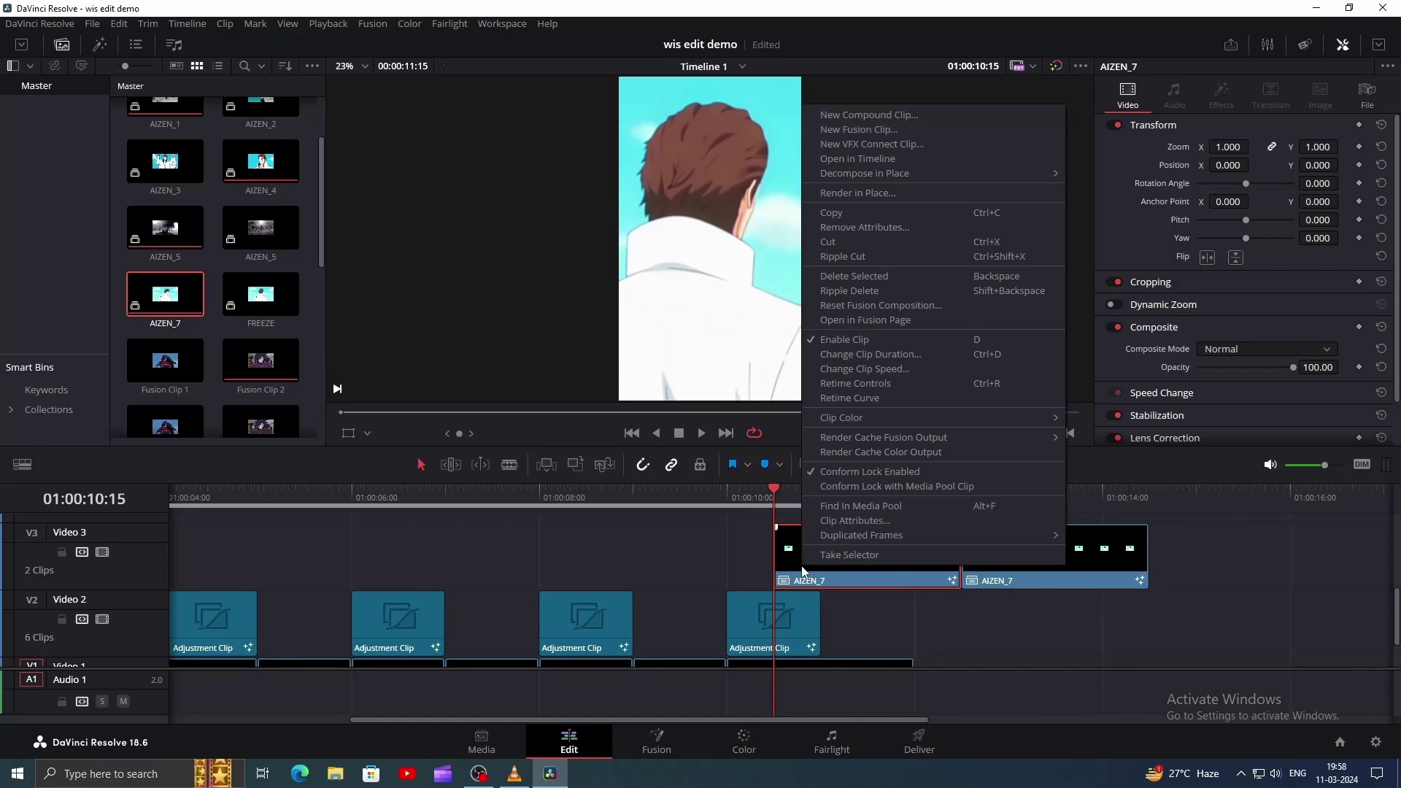
pyautogui.click(924, 366)
pyautogui.click(928, 383)
pyautogui.click(982, 492)
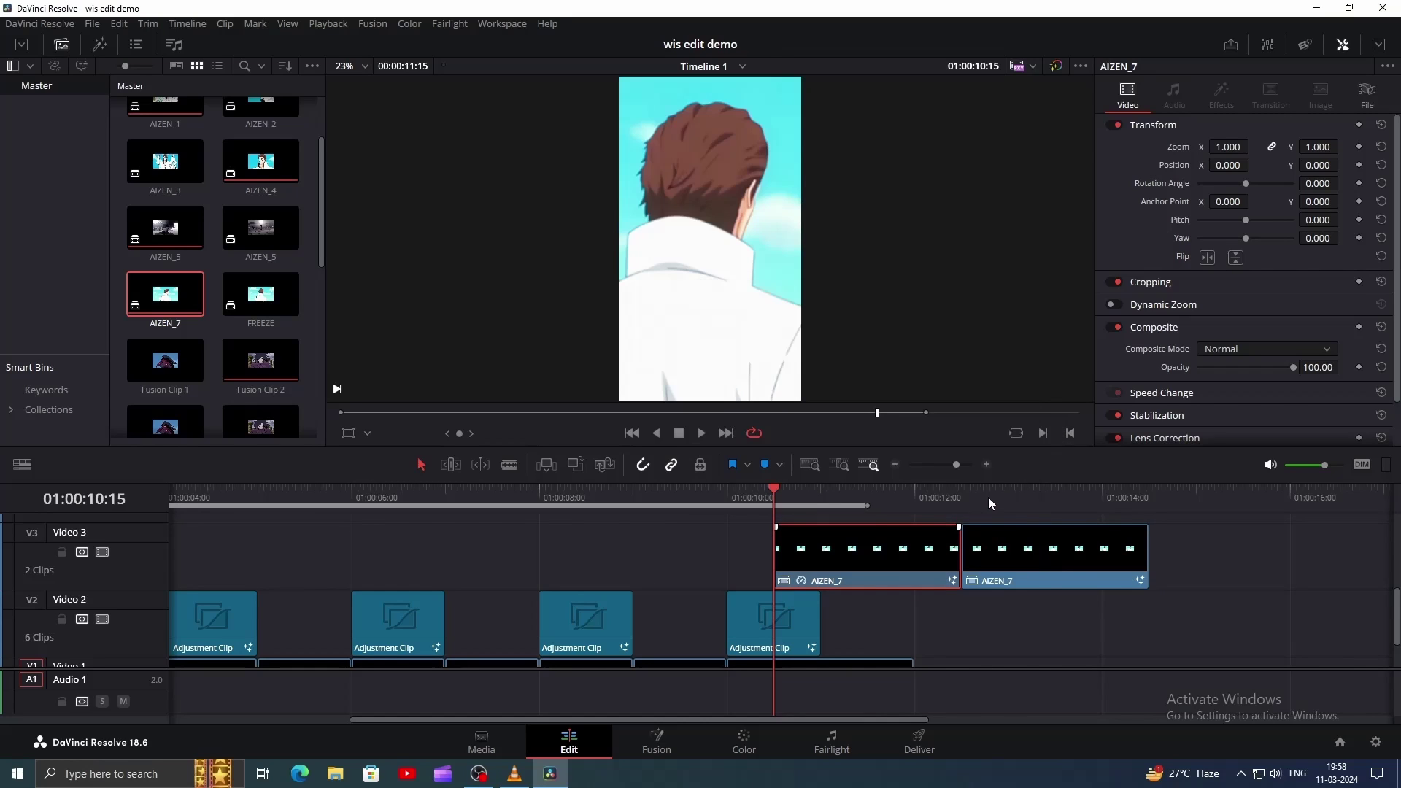
pyautogui.press('space')
# Step: Shorten the frozen AIZEN_7 clip on Video 3 to about one second and move the other AIZEN_7 clip to Video 4
pyautogui.moveTo(928, 556); pyautogui.dragTo(847, 557)
pyautogui.moveTo(848, 557); pyautogui.dragTo(826, 551)
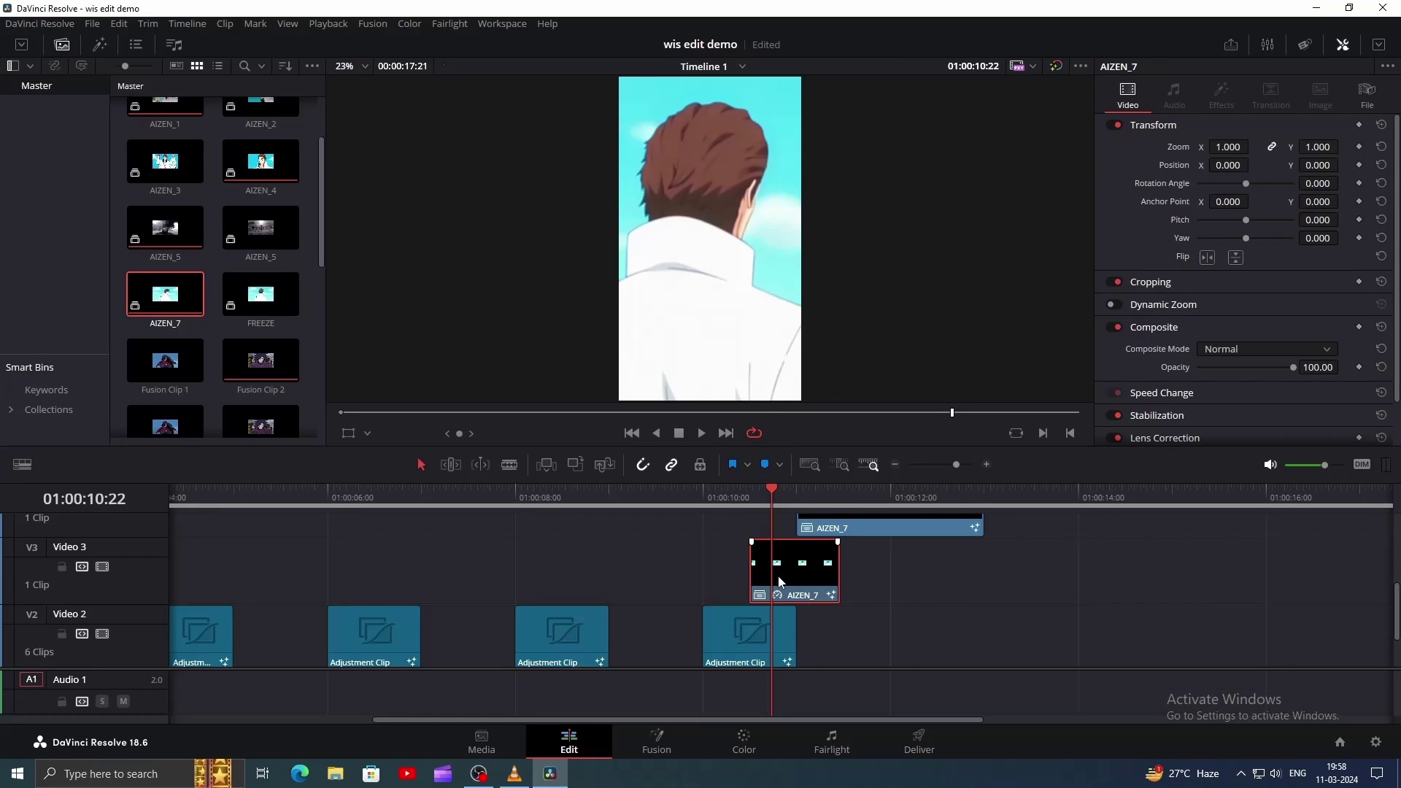
# Step: Convert the frozen AIZEN_7 clip into a new Fusion clip and cut Aizen out with a Polygon mask on MediaIn1
pyautogui.rightClick(778, 575)
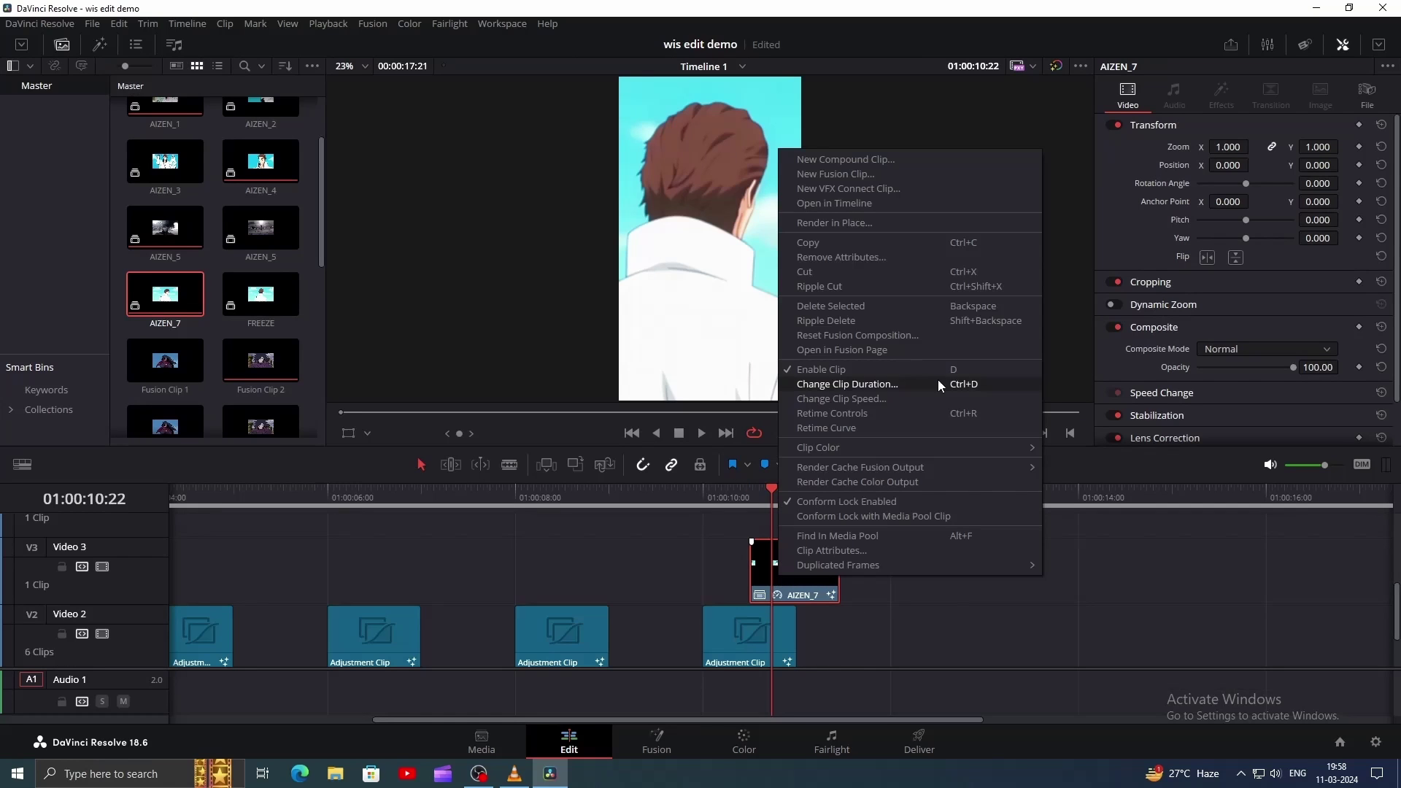
pyautogui.click(869, 173)
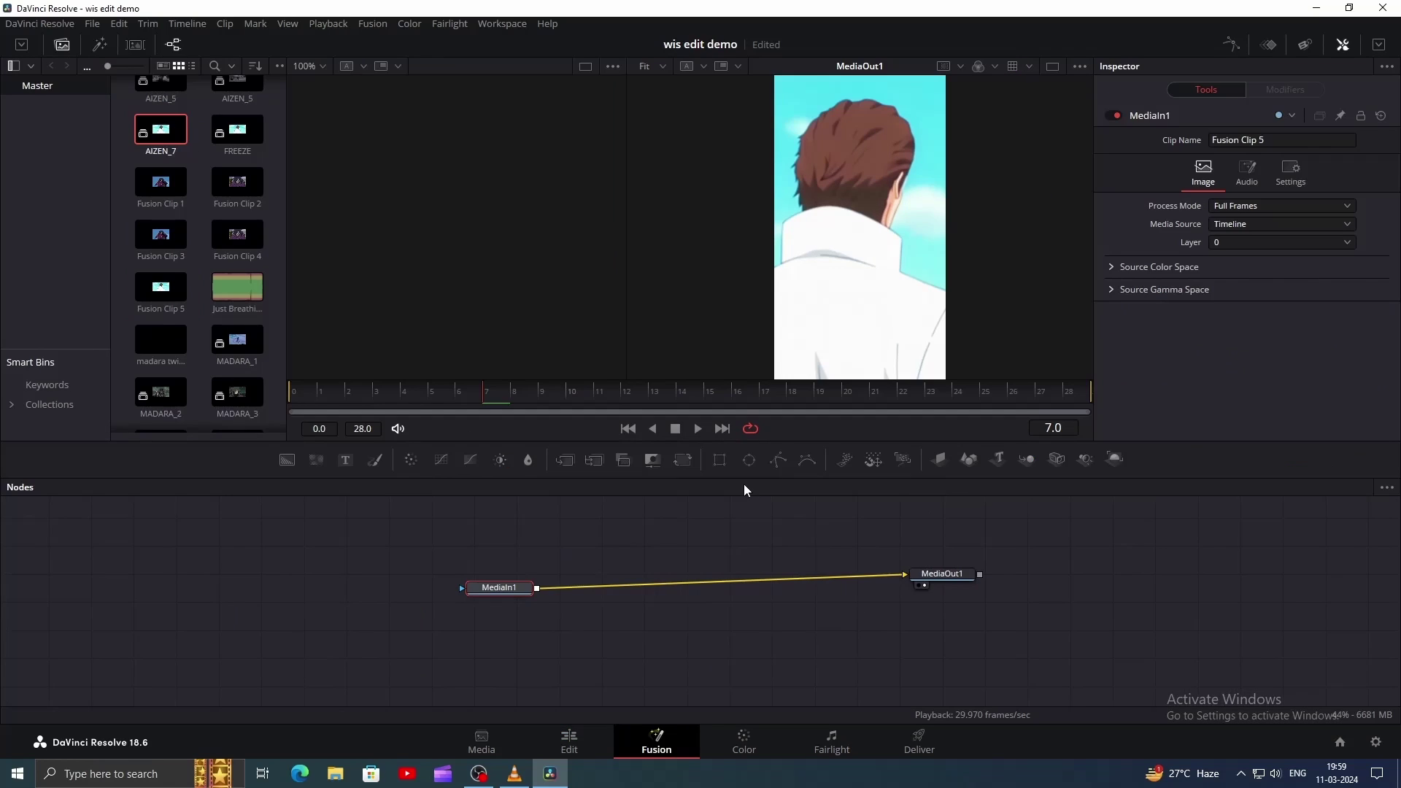
pyautogui.click(777, 463)
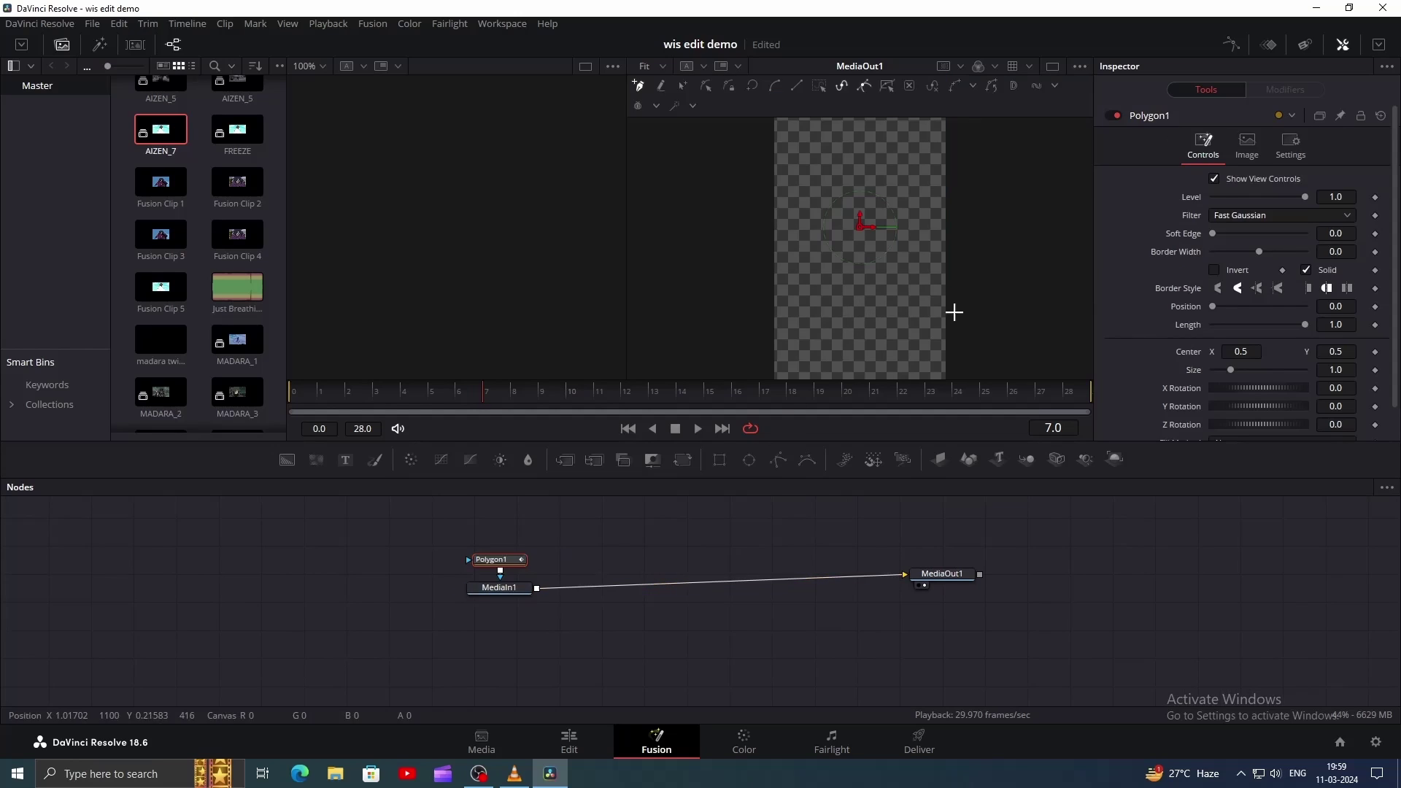
pyautogui.click(1115, 117)
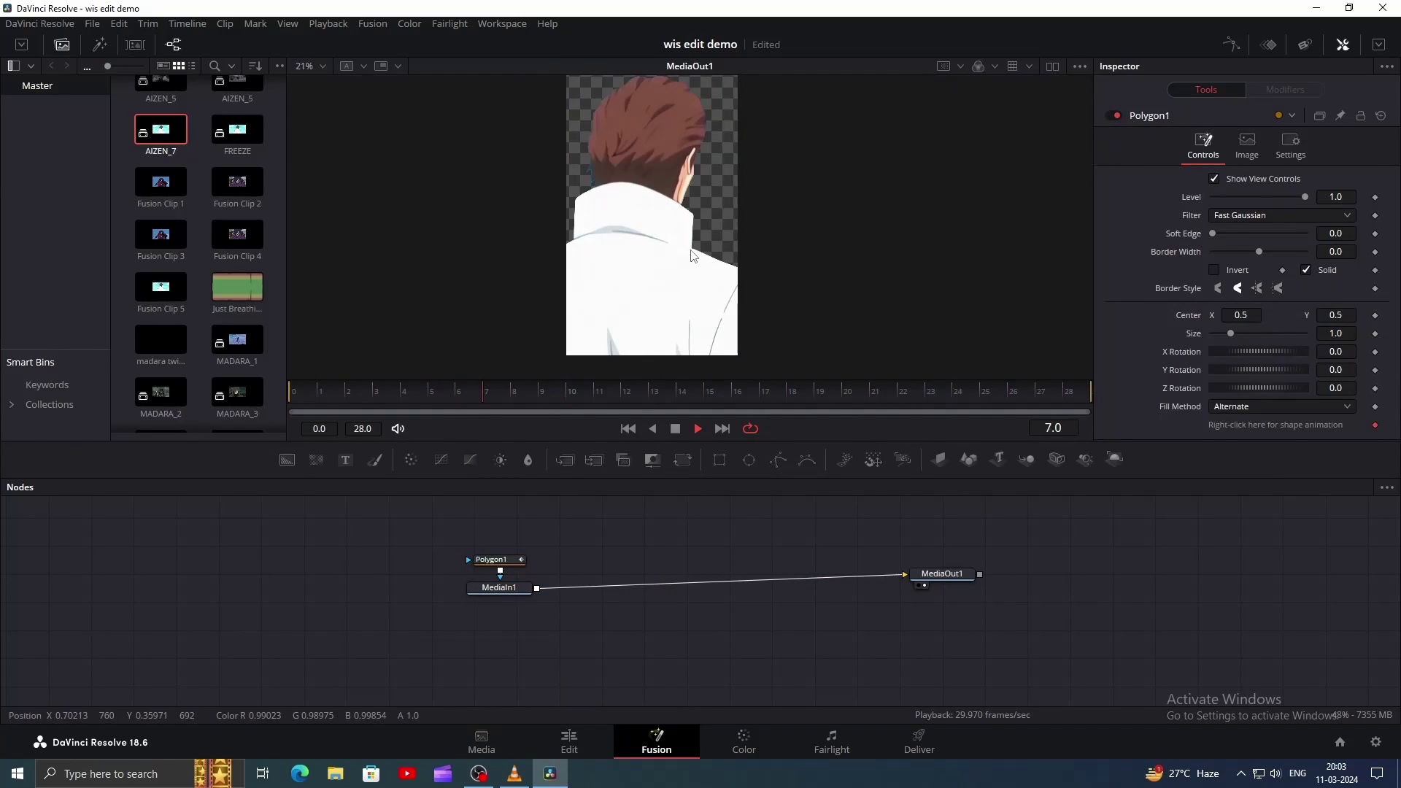
# Step: Add a Transform node after MediaIn1, keyframe Center Y from -0.616 at frame 0 to 0.5 at frame 7, and play the slide-in
pyautogui.click(499, 587)
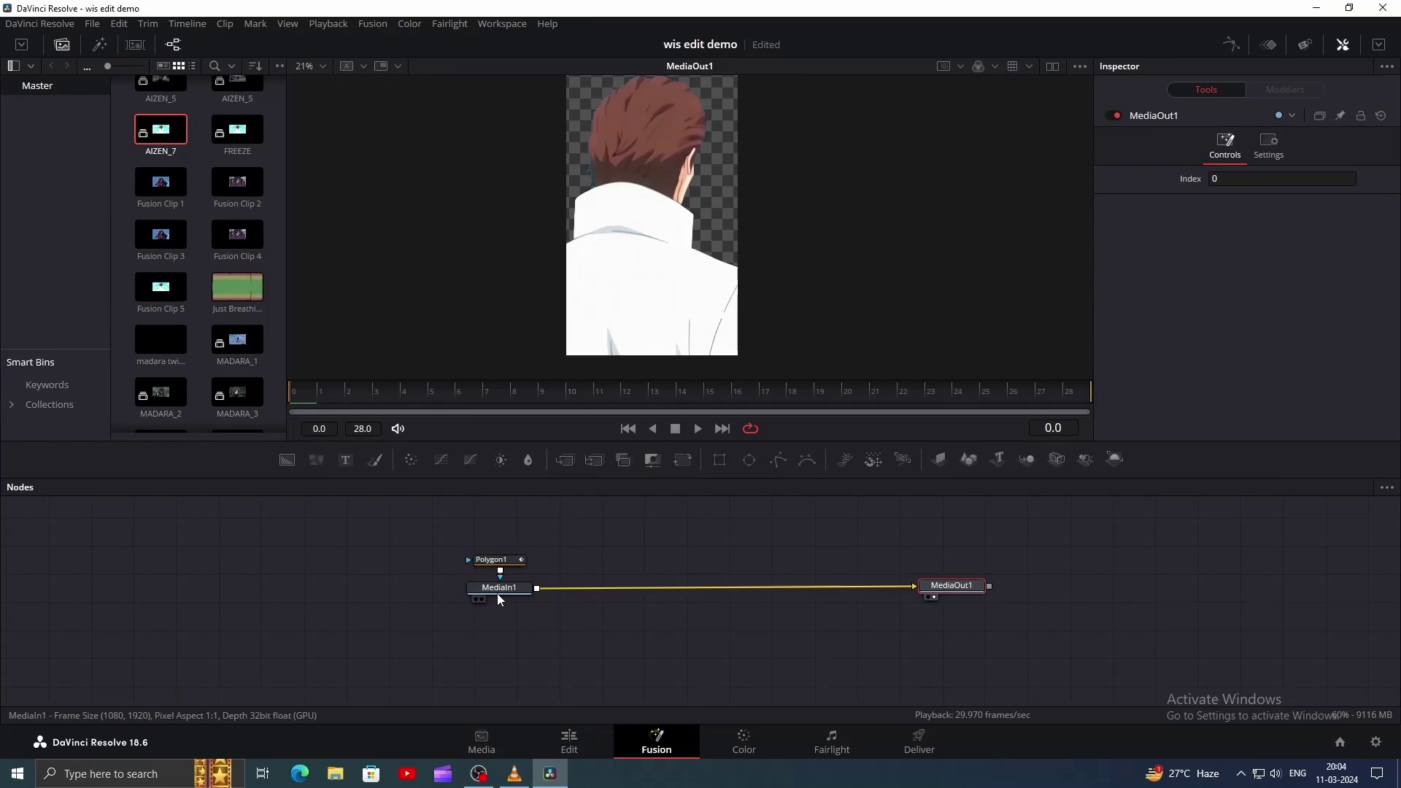
pyautogui.click(682, 460)
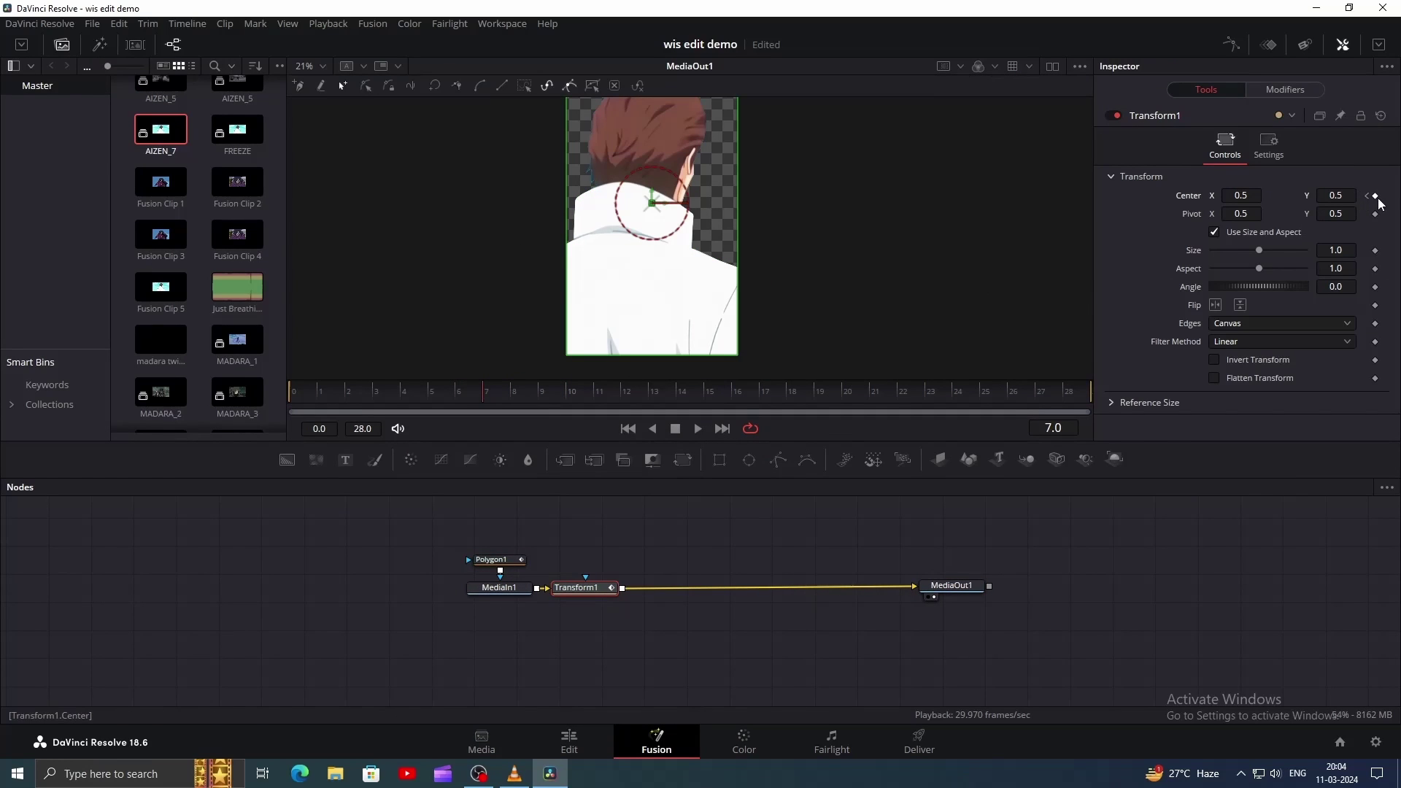
pyautogui.moveTo(1352, 196); pyautogui.dragTo(776, 493)
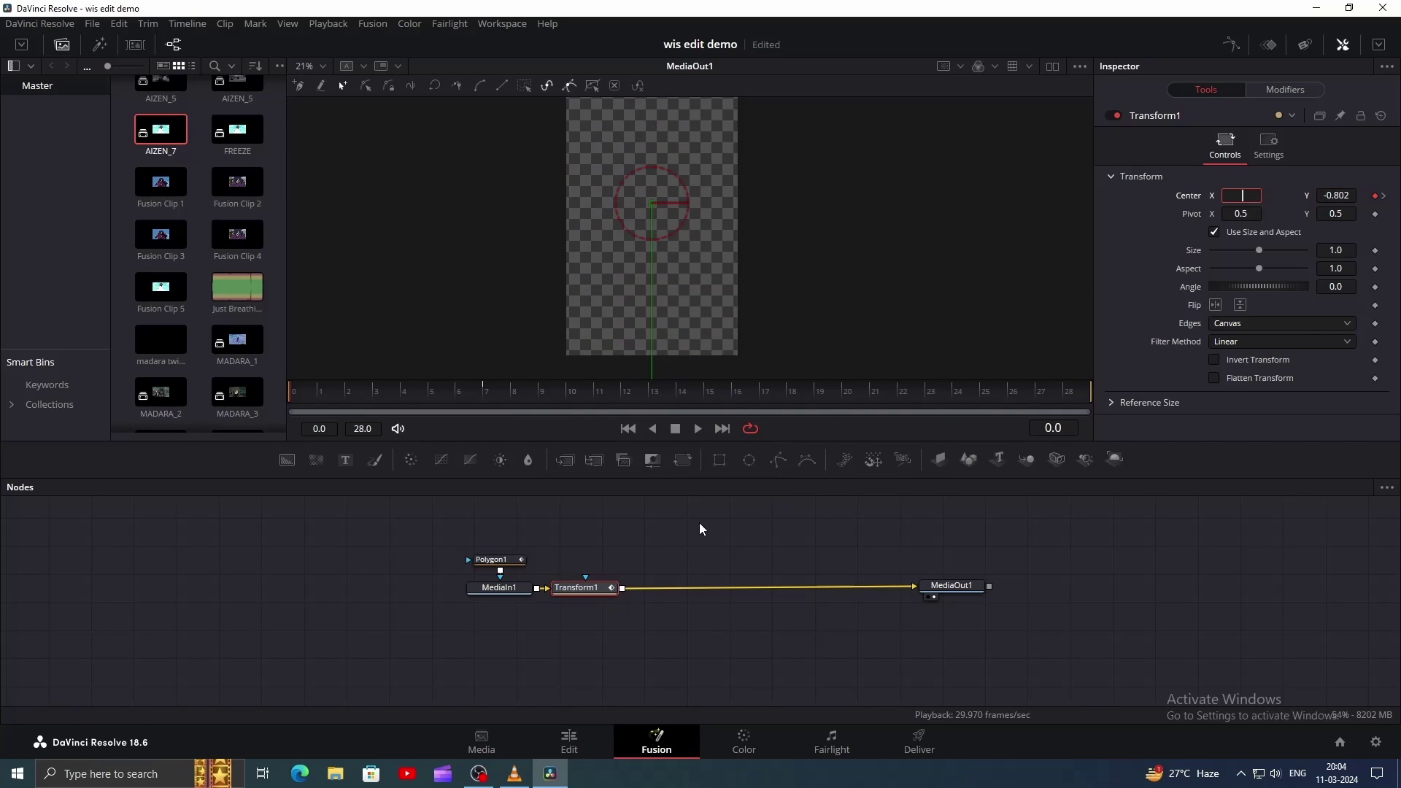
pyautogui.click(410, 552)
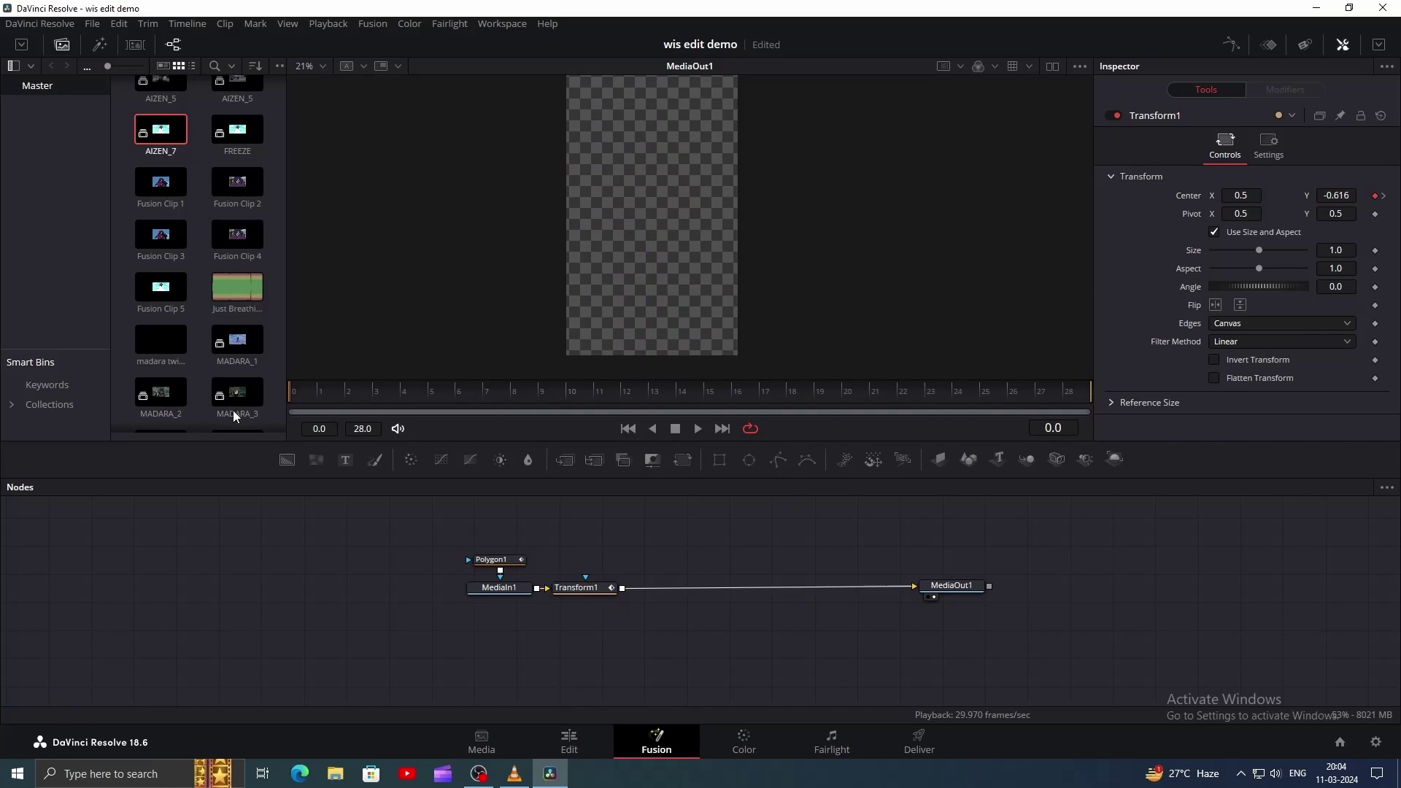
pyautogui.press('space')
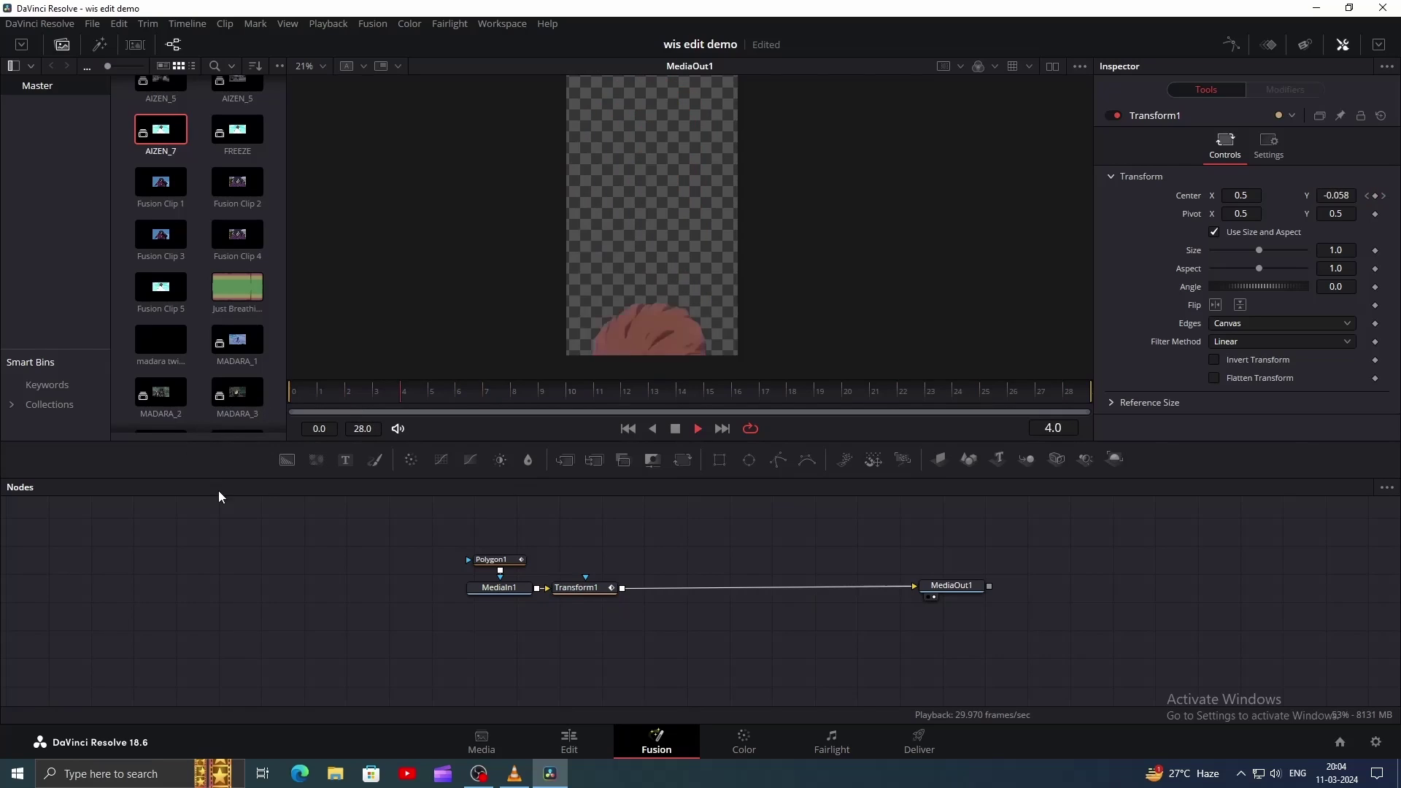
pyautogui.press('space')
# Step: Enable motion blur on Transform1 with quality 10 and play the result
pyautogui.click(570, 588)
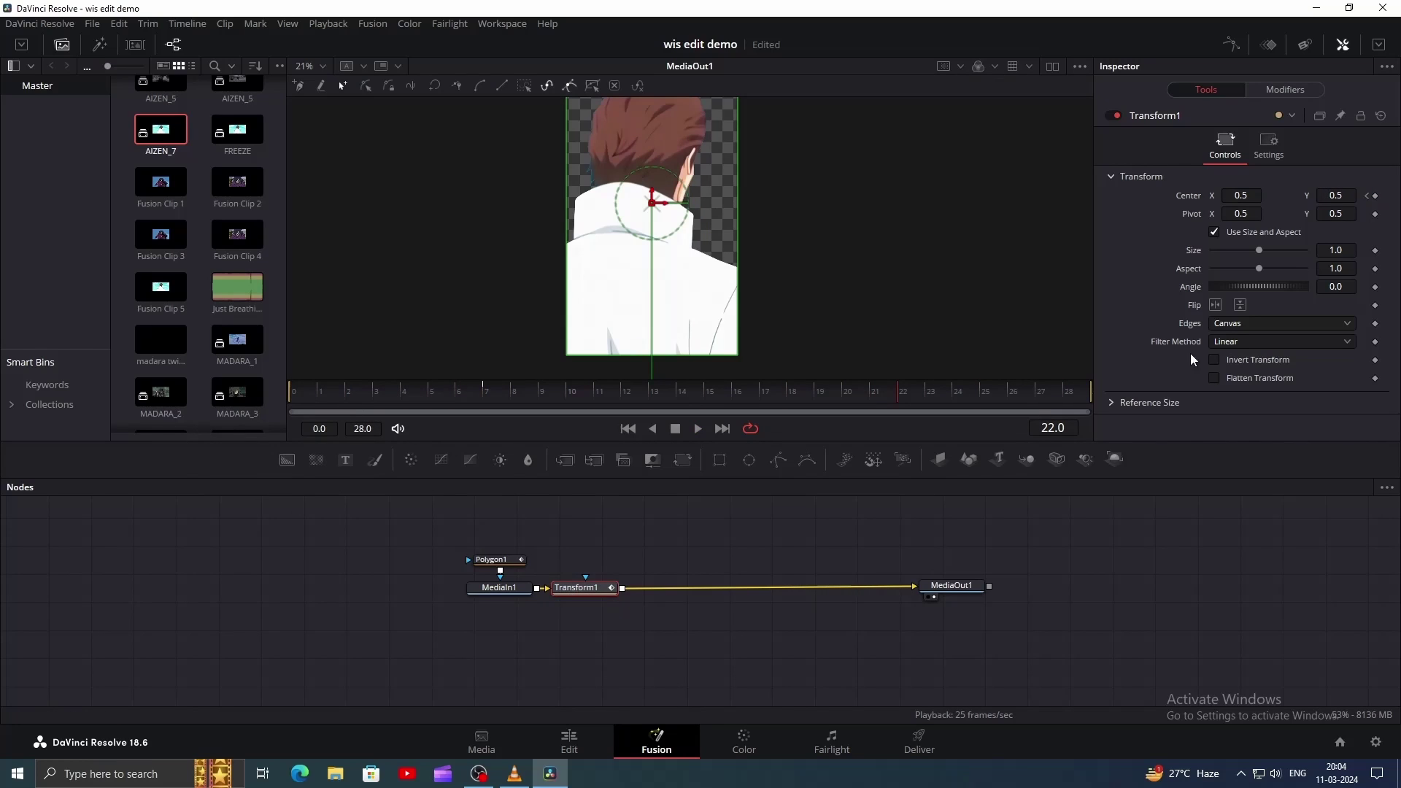
pyautogui.click(1269, 146)
pyautogui.click(1215, 332)
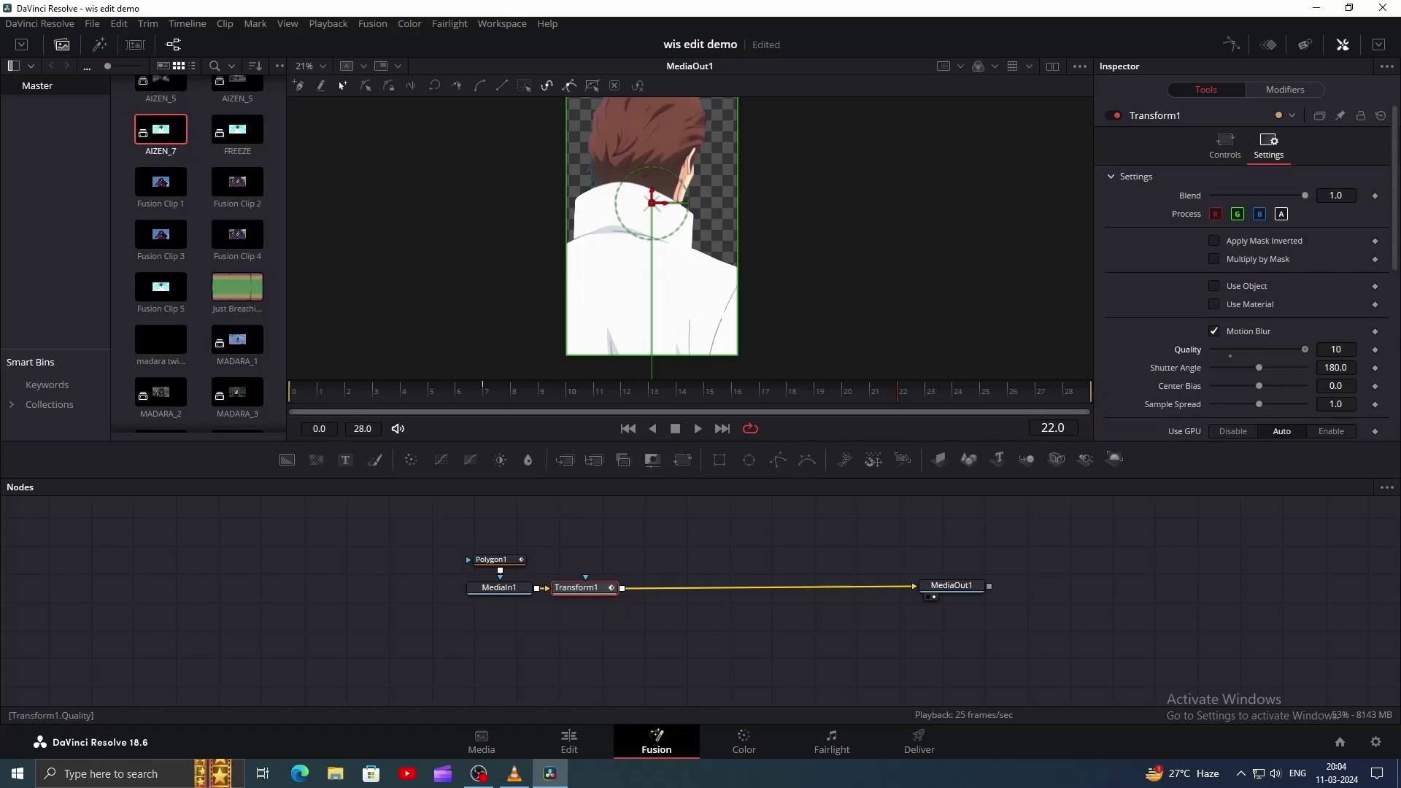
pyautogui.press('space')
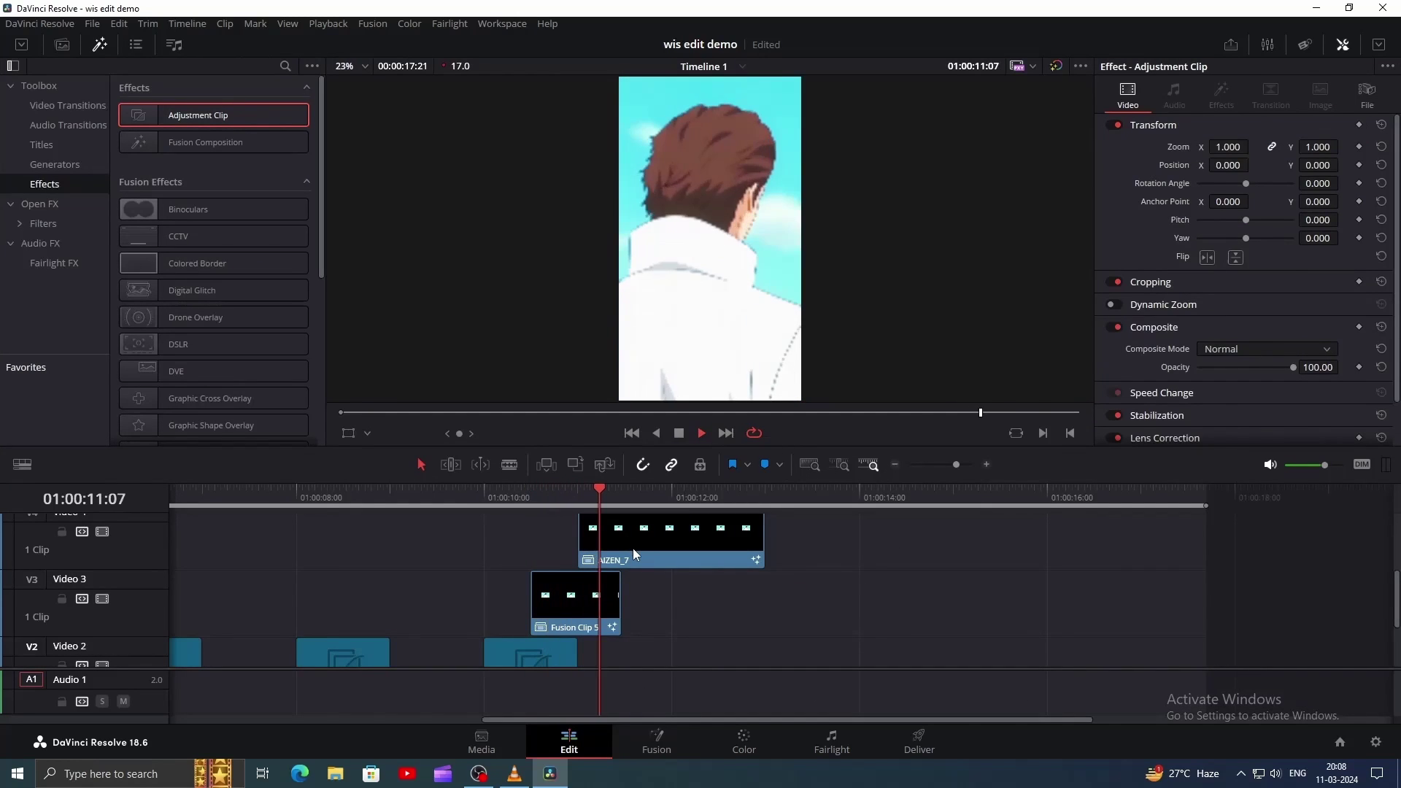
# Step: Cut the first two frames off AIZEN_7 on Video 4 and place its start at 01:00:11:00
pyautogui.click(577, 503)
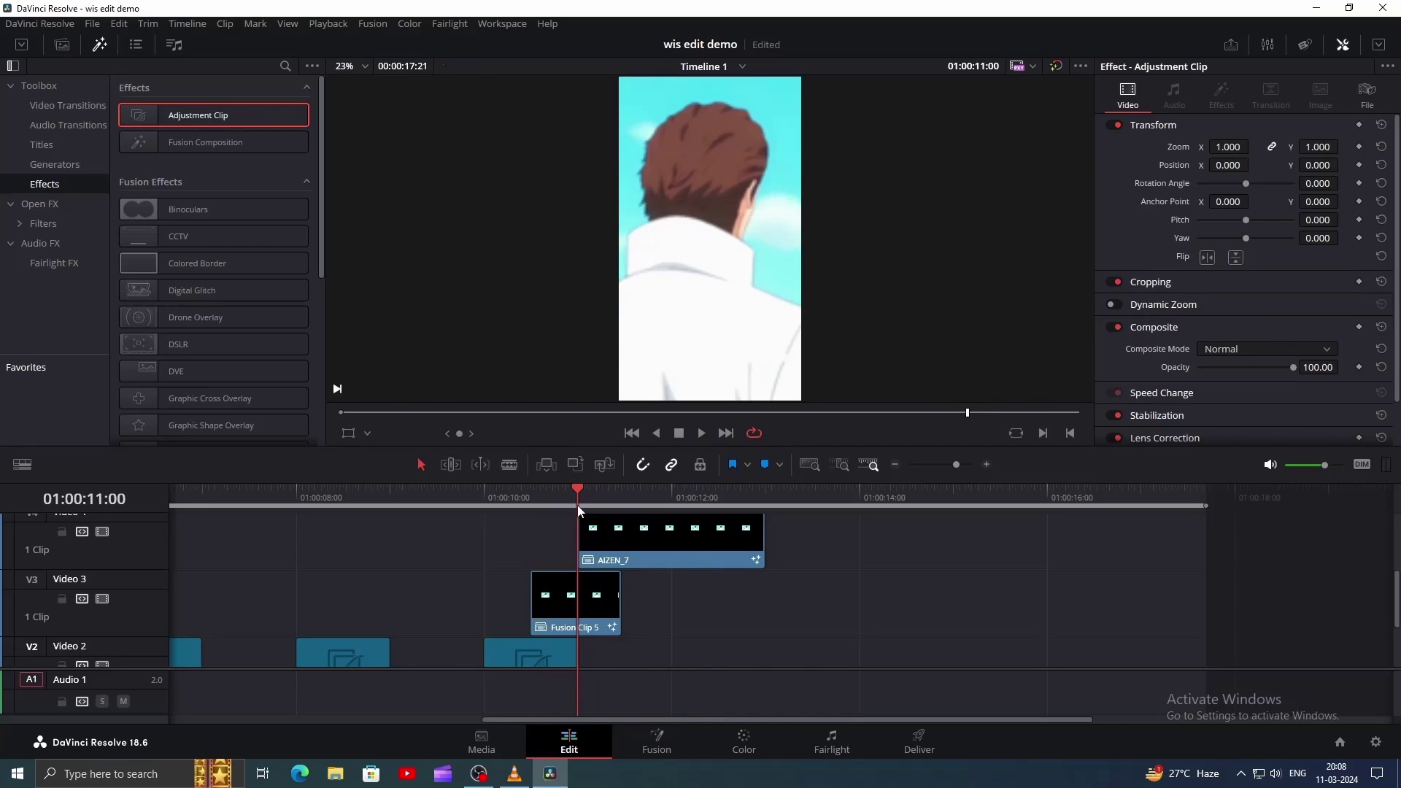
pyautogui.click(584, 492)
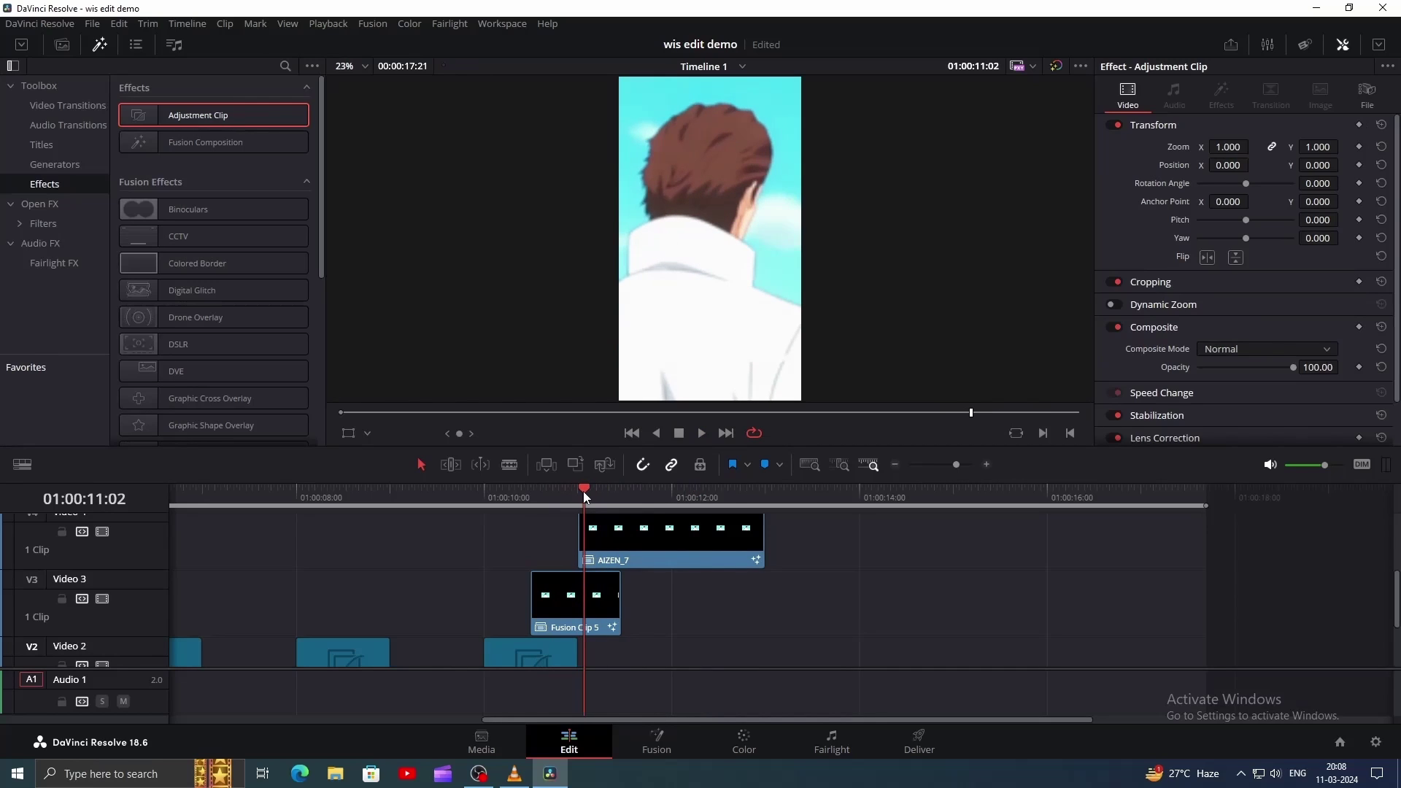
pyautogui.click(614, 532)
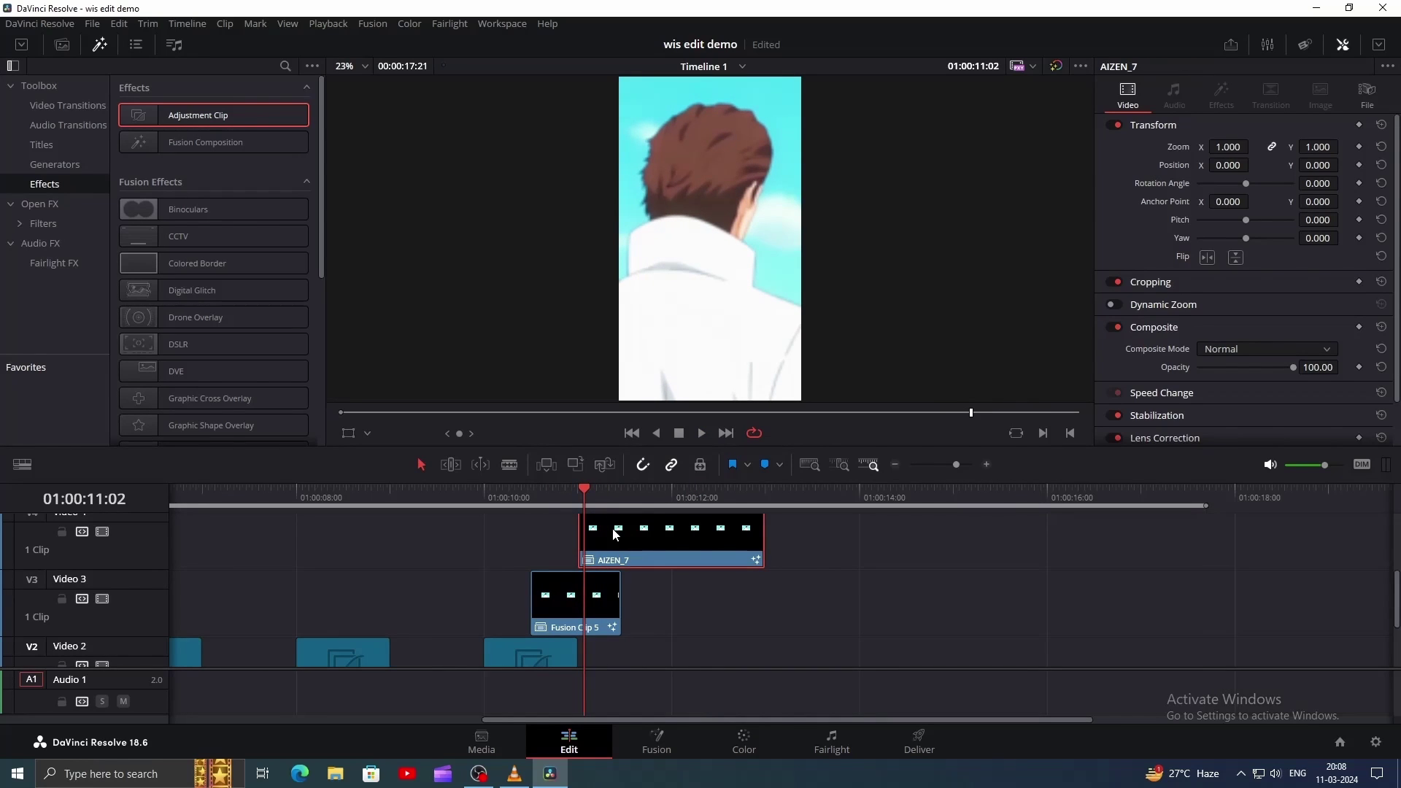
pyautogui.hotkey('ctrl', 'b')
pyautogui.press('Delete')
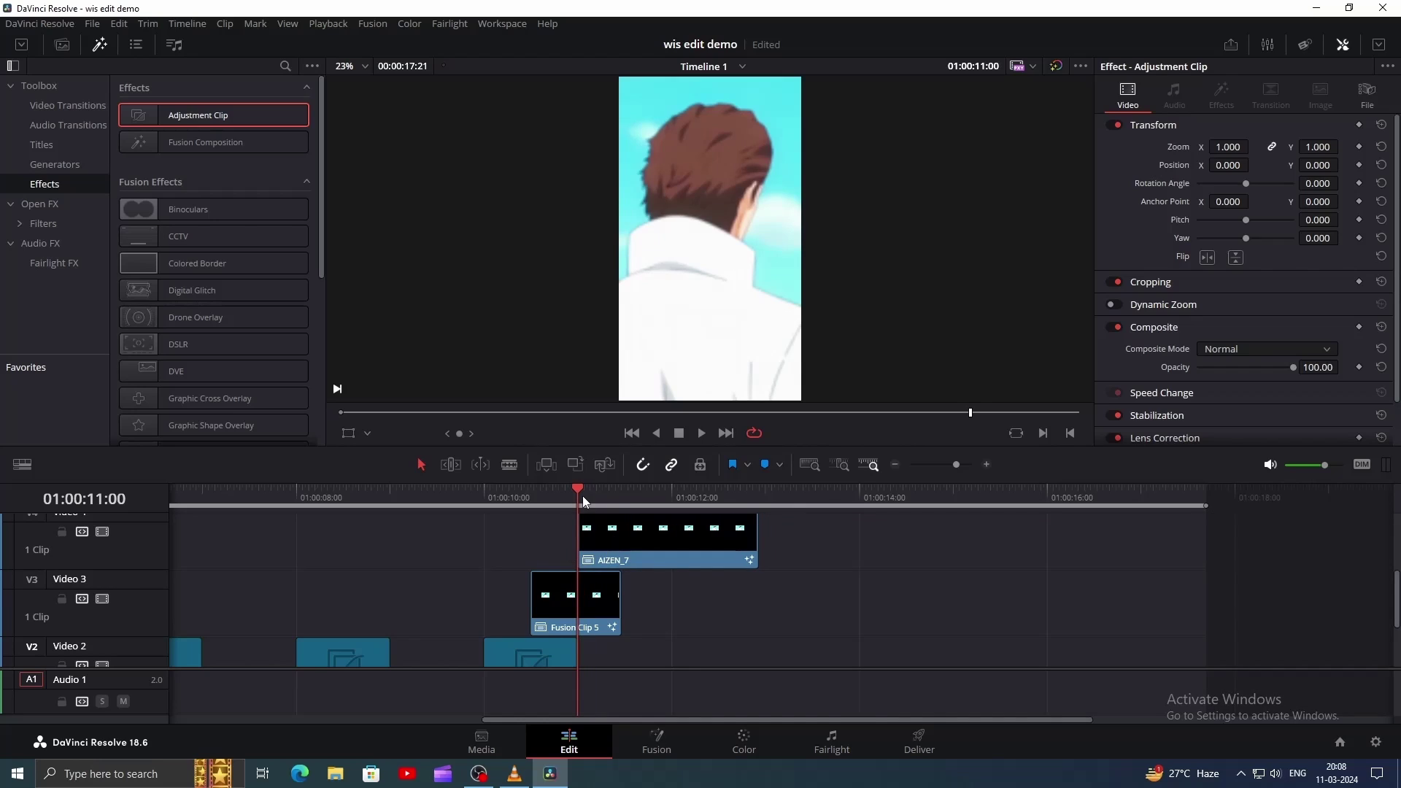
# Step: Check the frames around the transition and move AIZEN_7 on Video 4 to start at 01:00:10:27
pyautogui.press('Left')
pyautogui.press('Left')
pyautogui.press('Left')
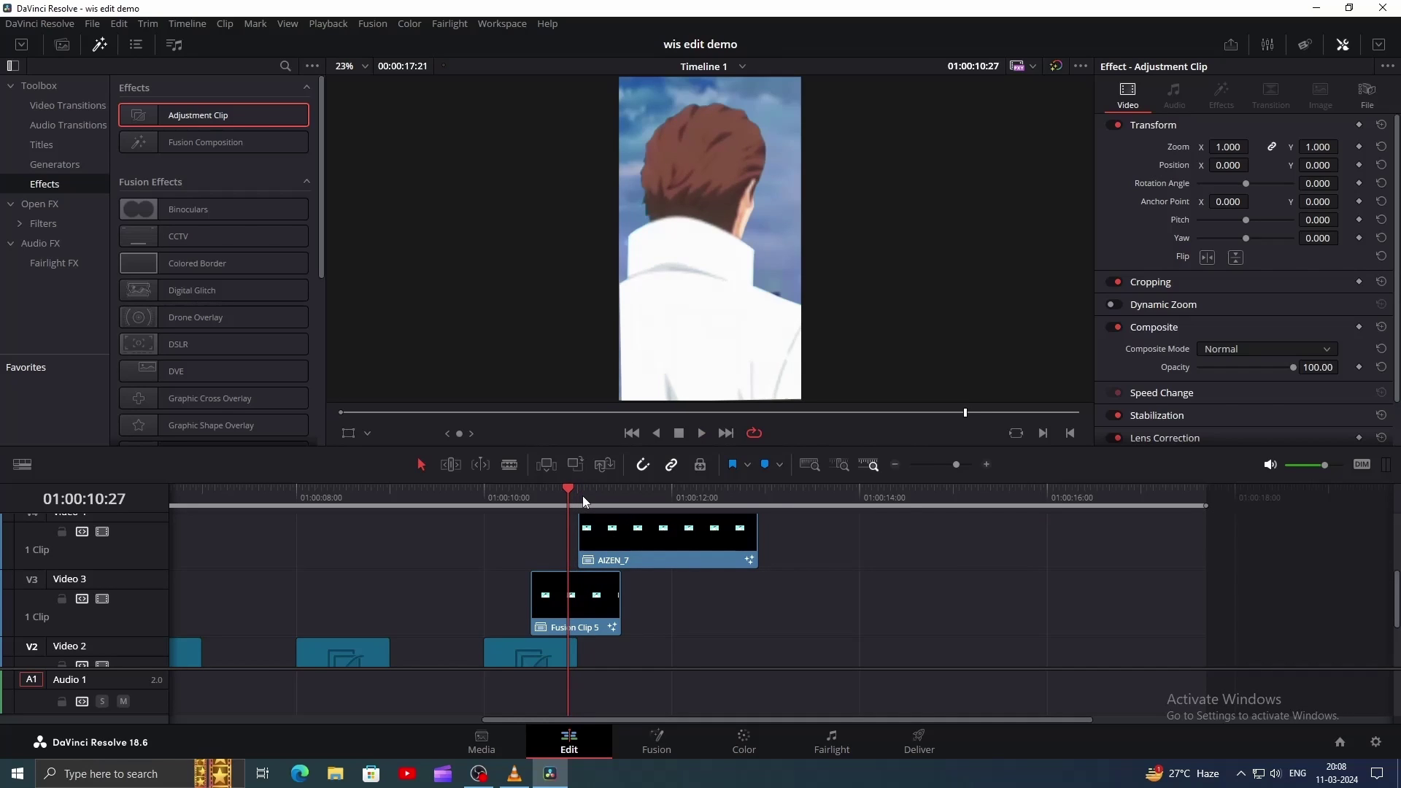
pyautogui.press('Left')
pyautogui.press('Left')
pyautogui.press('Left')
pyautogui.press('Left')
pyautogui.press('Left')
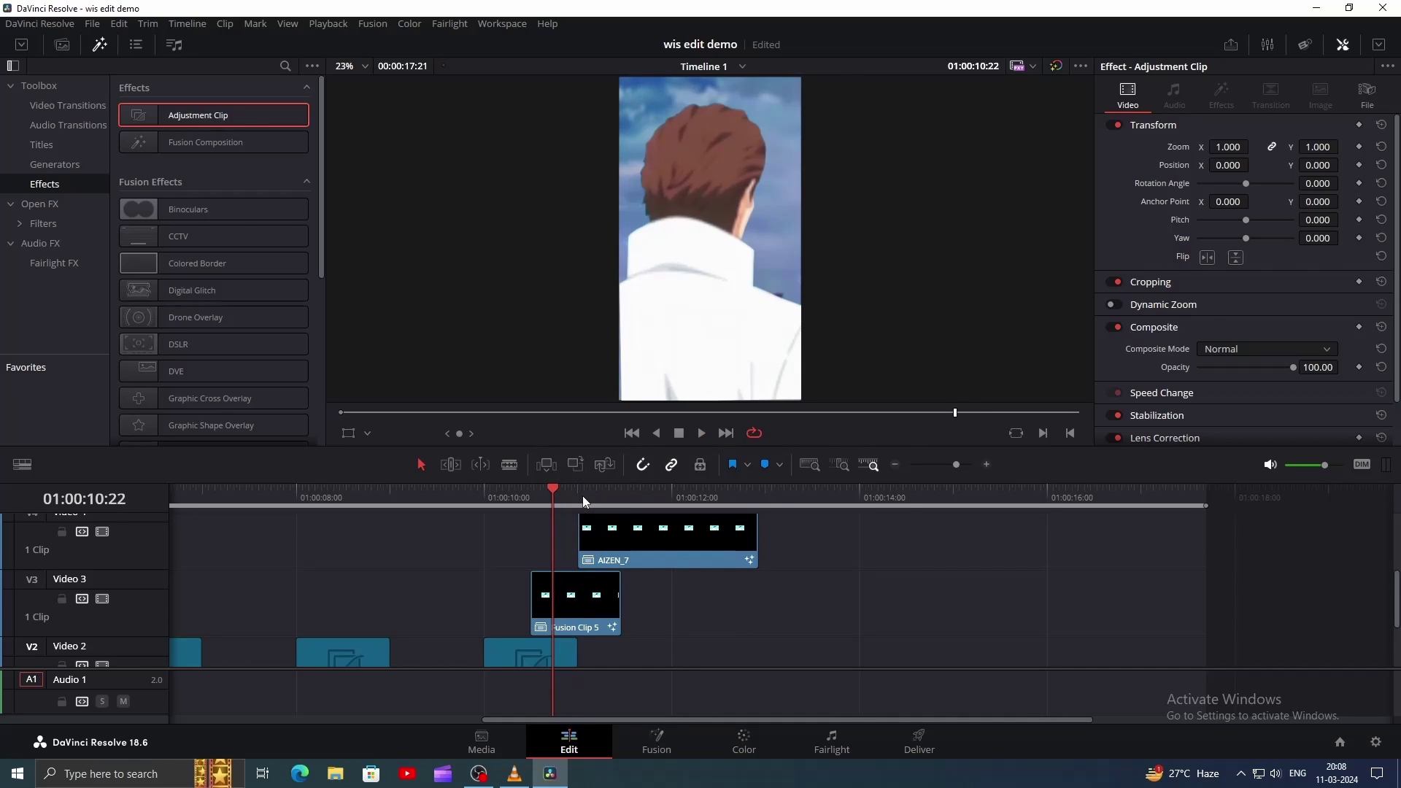
pyautogui.press('Left')
pyautogui.press('Right')
pyautogui.press('Right')
pyautogui.press('Right')
pyautogui.press('Right')
pyautogui.press('Right')
pyautogui.press('Right')
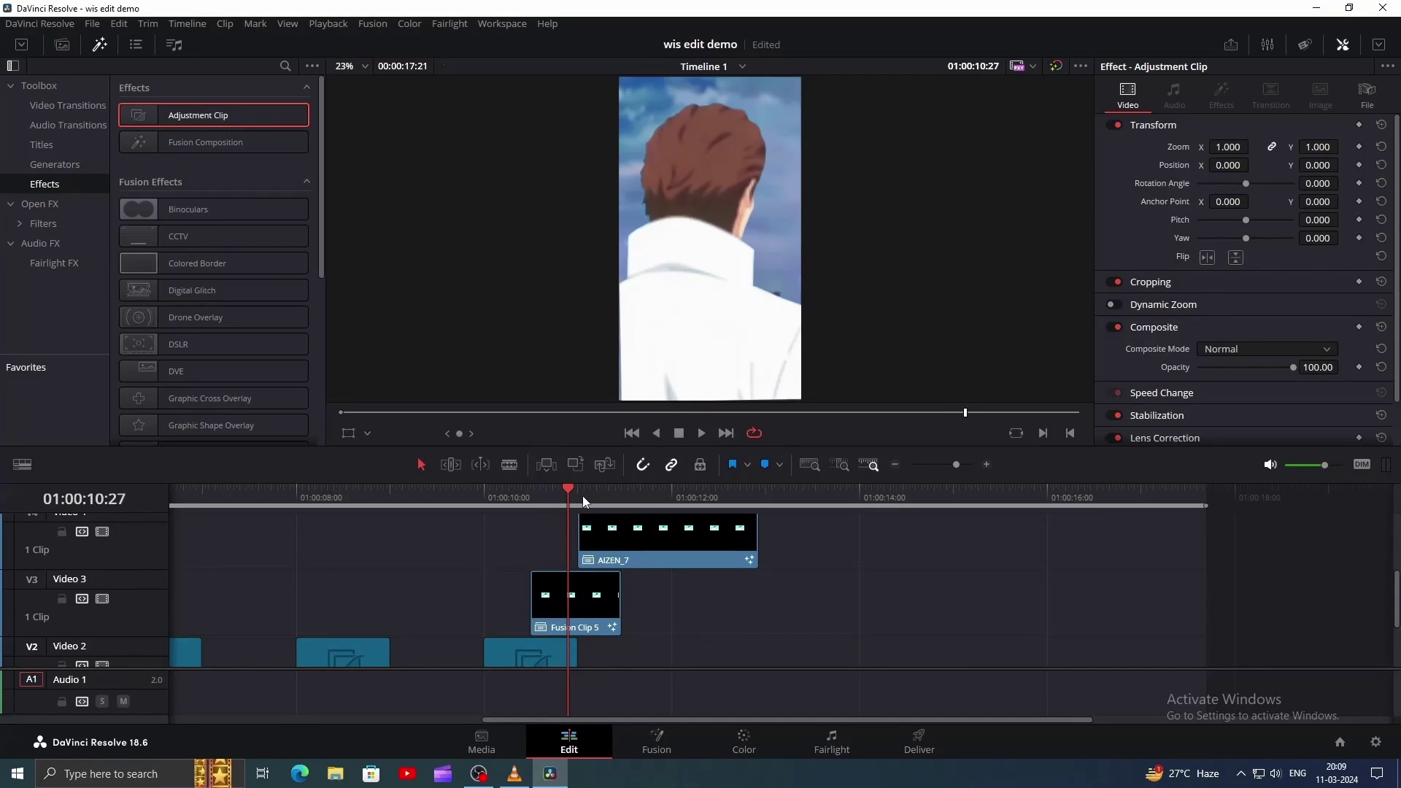
pyautogui.moveTo(616, 549); pyautogui.dragTo(606, 548)
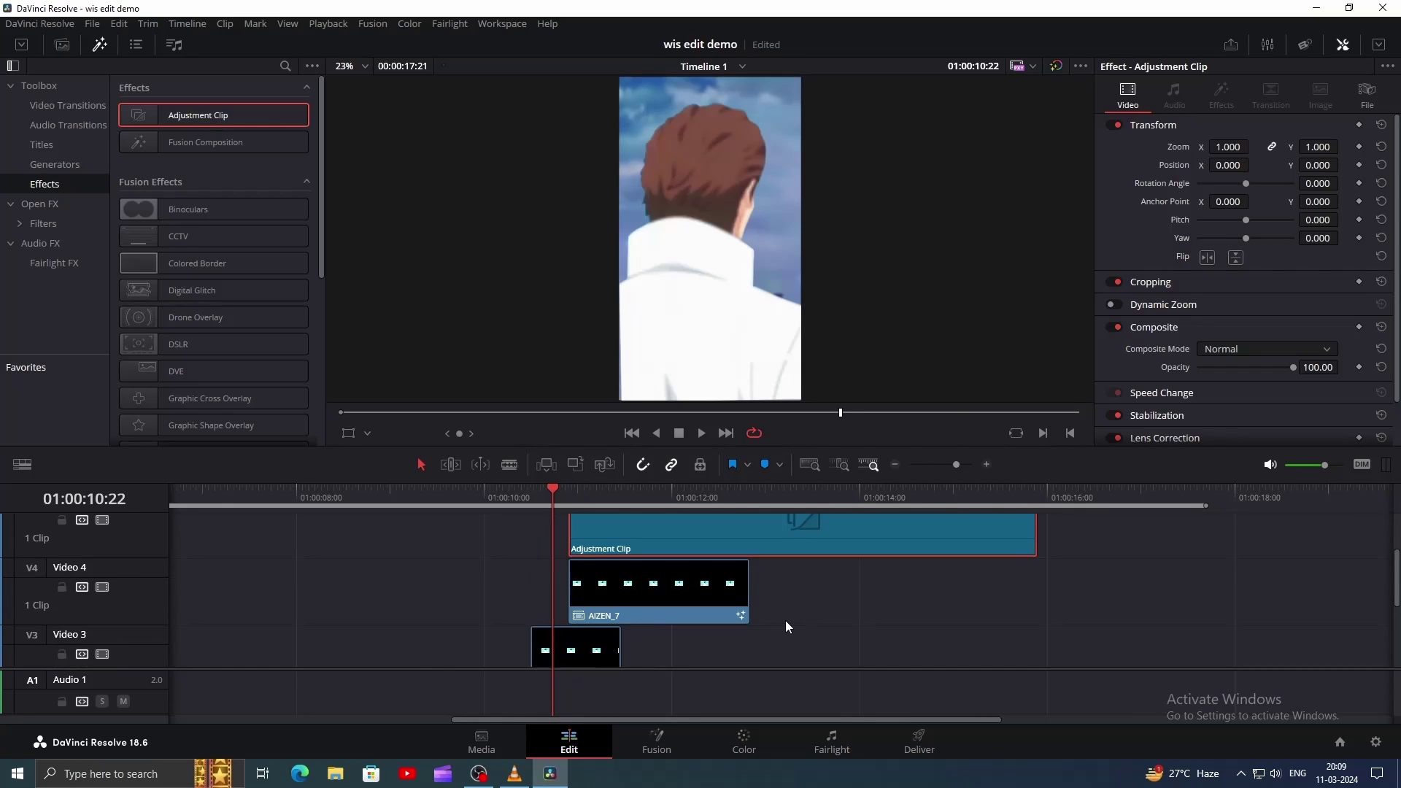
# Step: Align the adjustment clip on Video 5 to 01:00:10:23 and shorten it to about 13 frames
pyautogui.press('Right')
pyautogui.moveTo(624, 539); pyautogui.dragTo(611, 540)
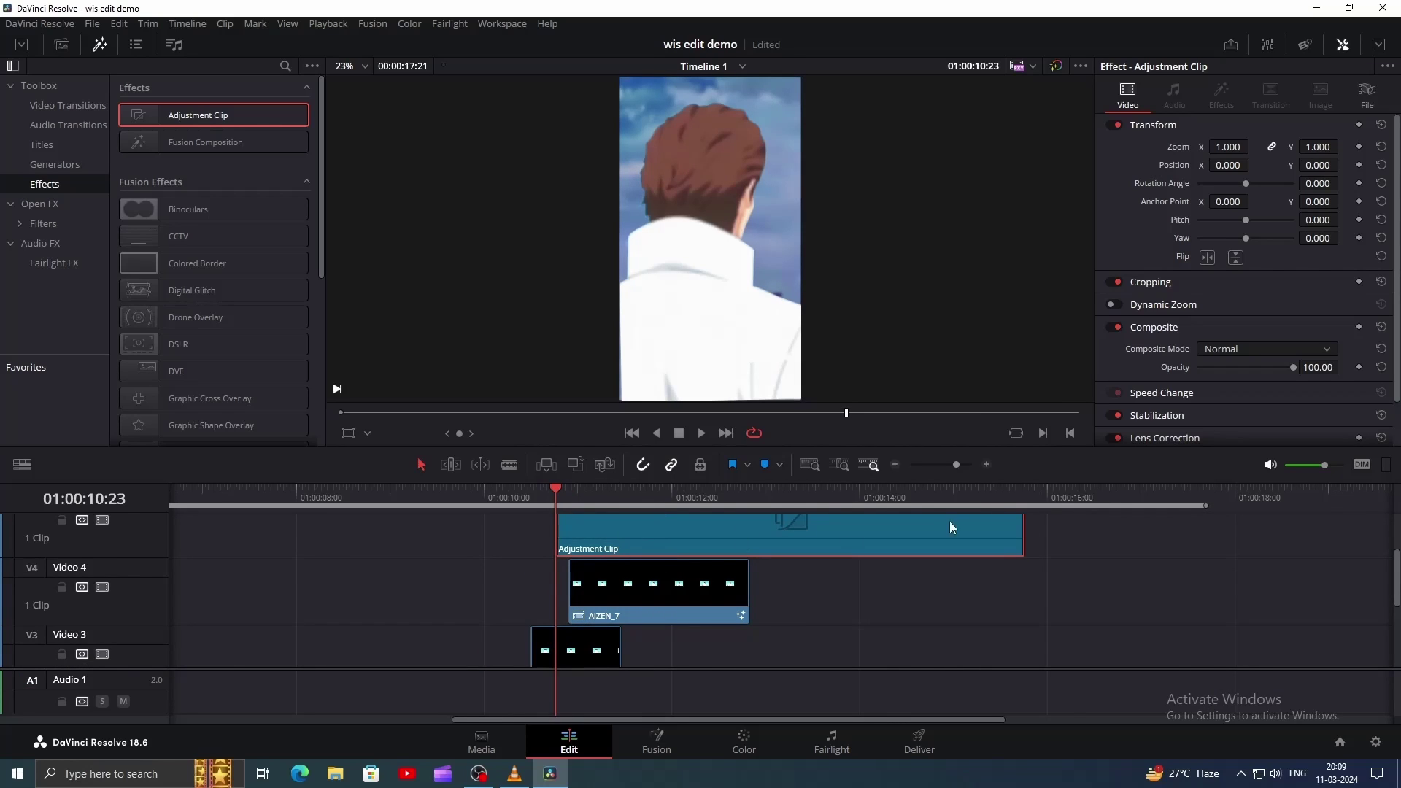
pyautogui.moveTo(1024, 529); pyautogui.dragTo(643, 547)
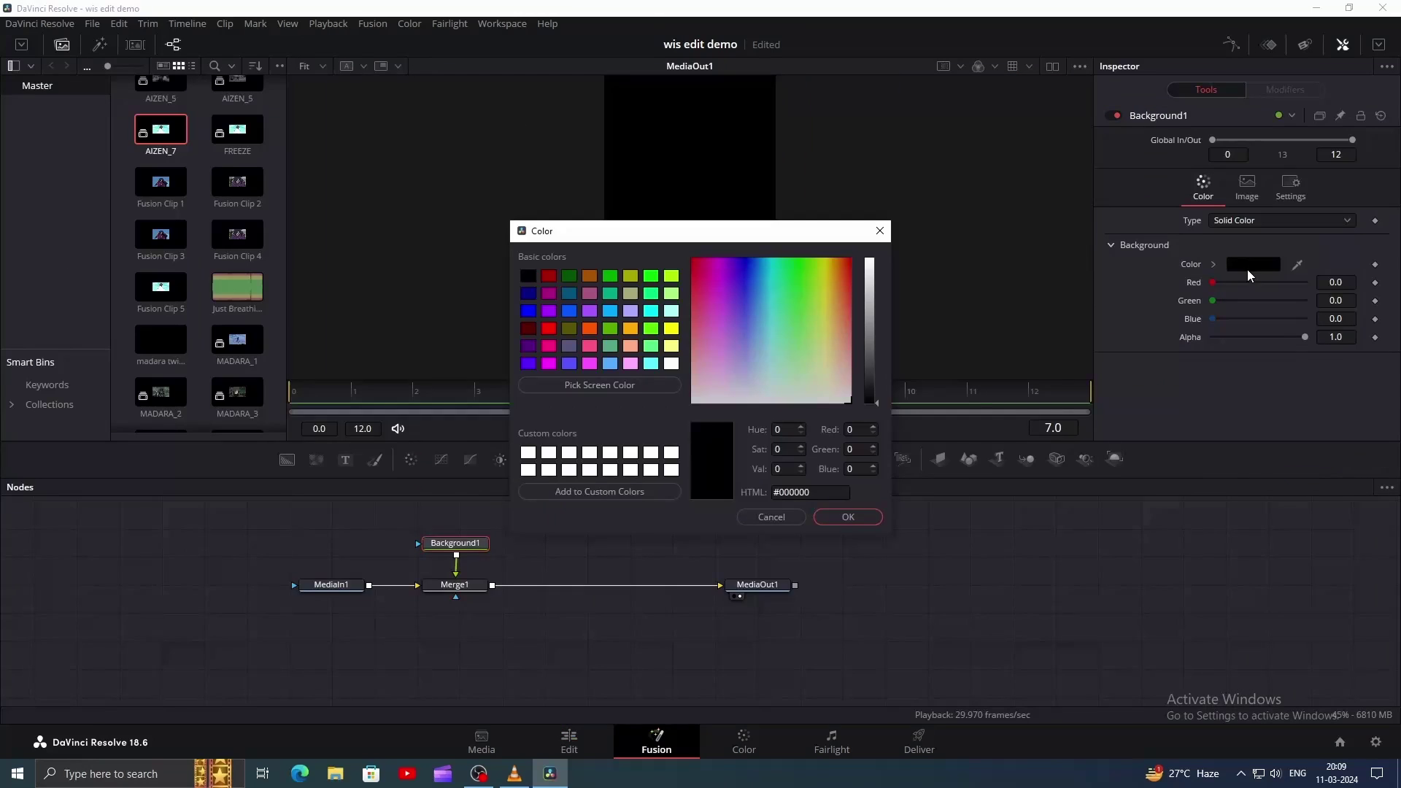
# Step: Set Background1 to white (#ffffff), keyframe Merge1's Blend to fade the white out, and review the flash on the timeline
pyautogui.moveTo(867, 379); pyautogui.dragTo(868, 258)
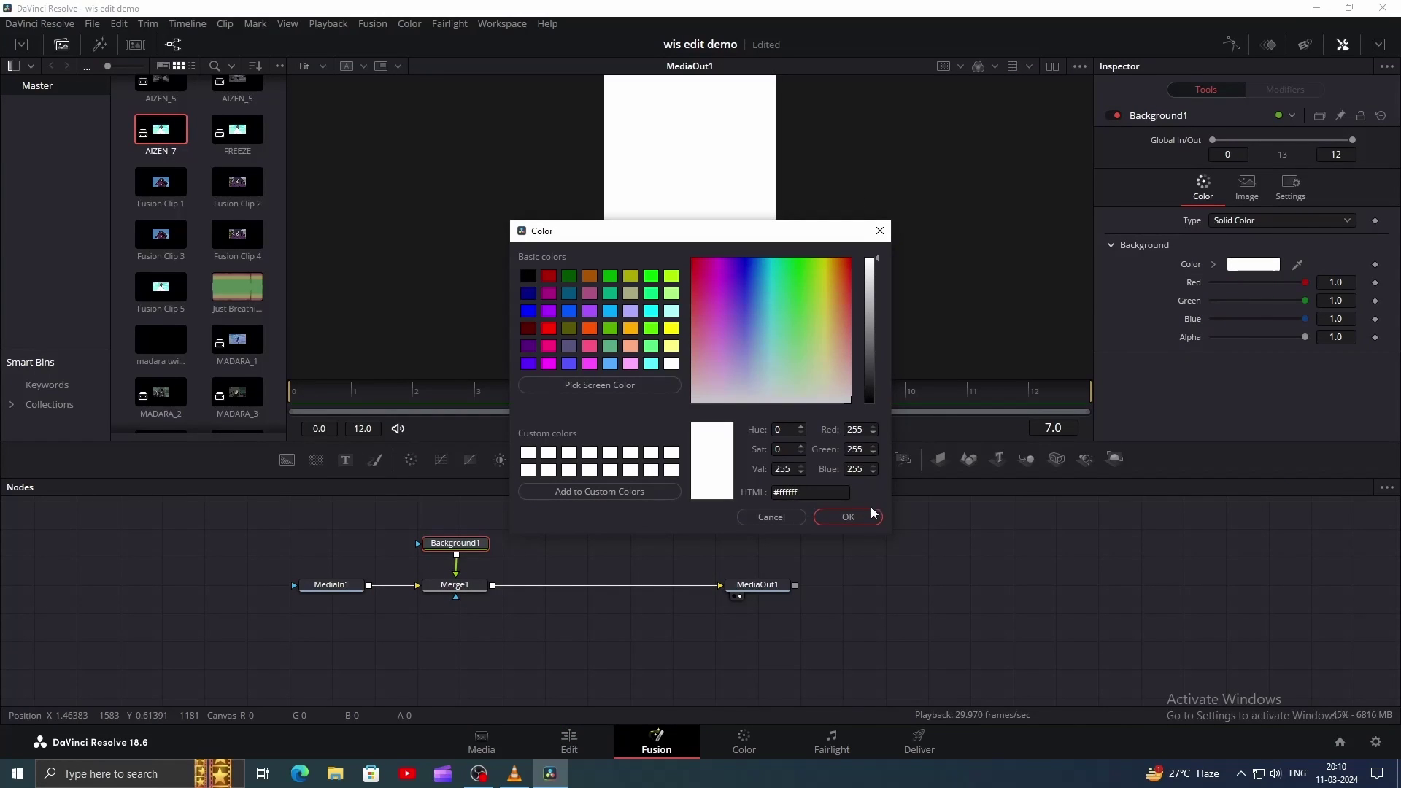
pyautogui.click(846, 517)
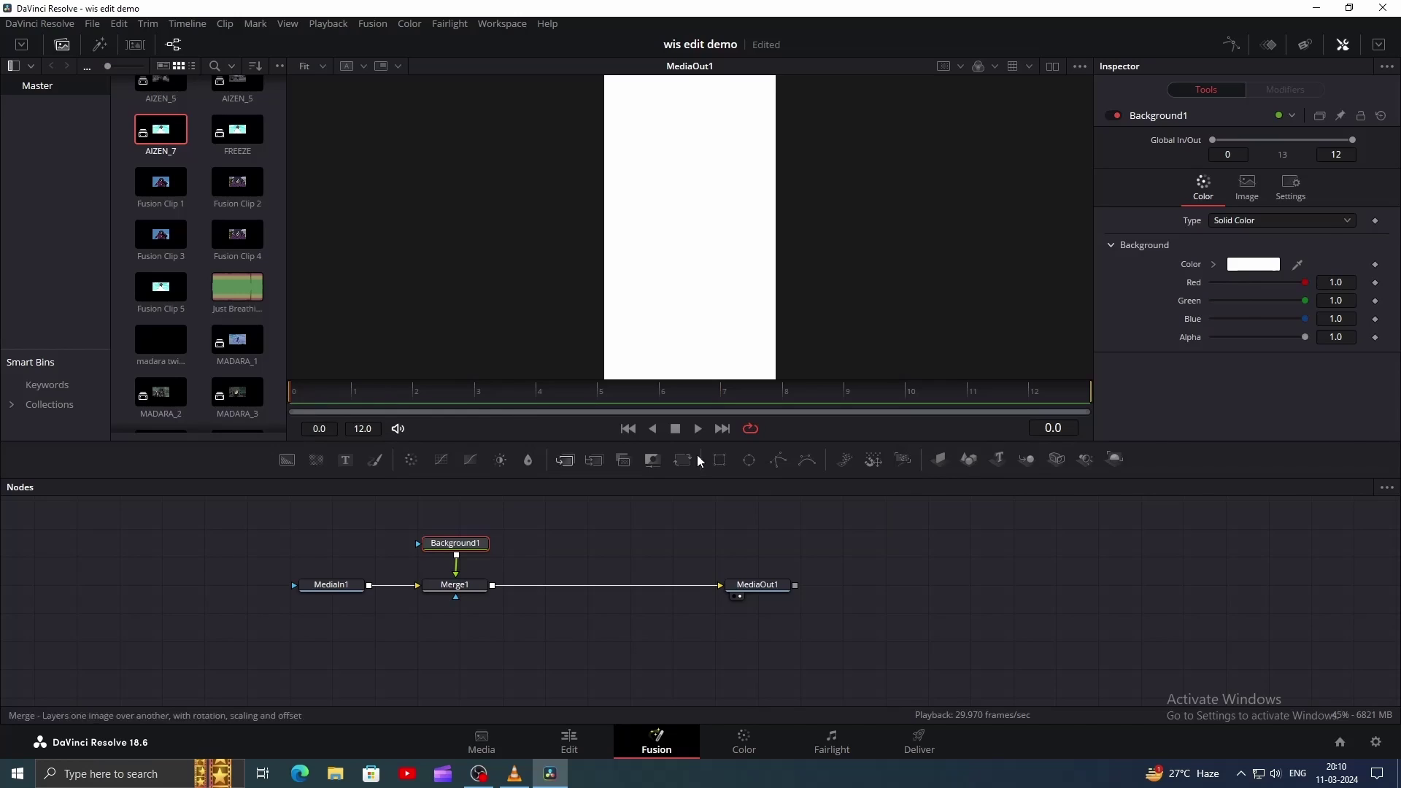
pyautogui.click(454, 583)
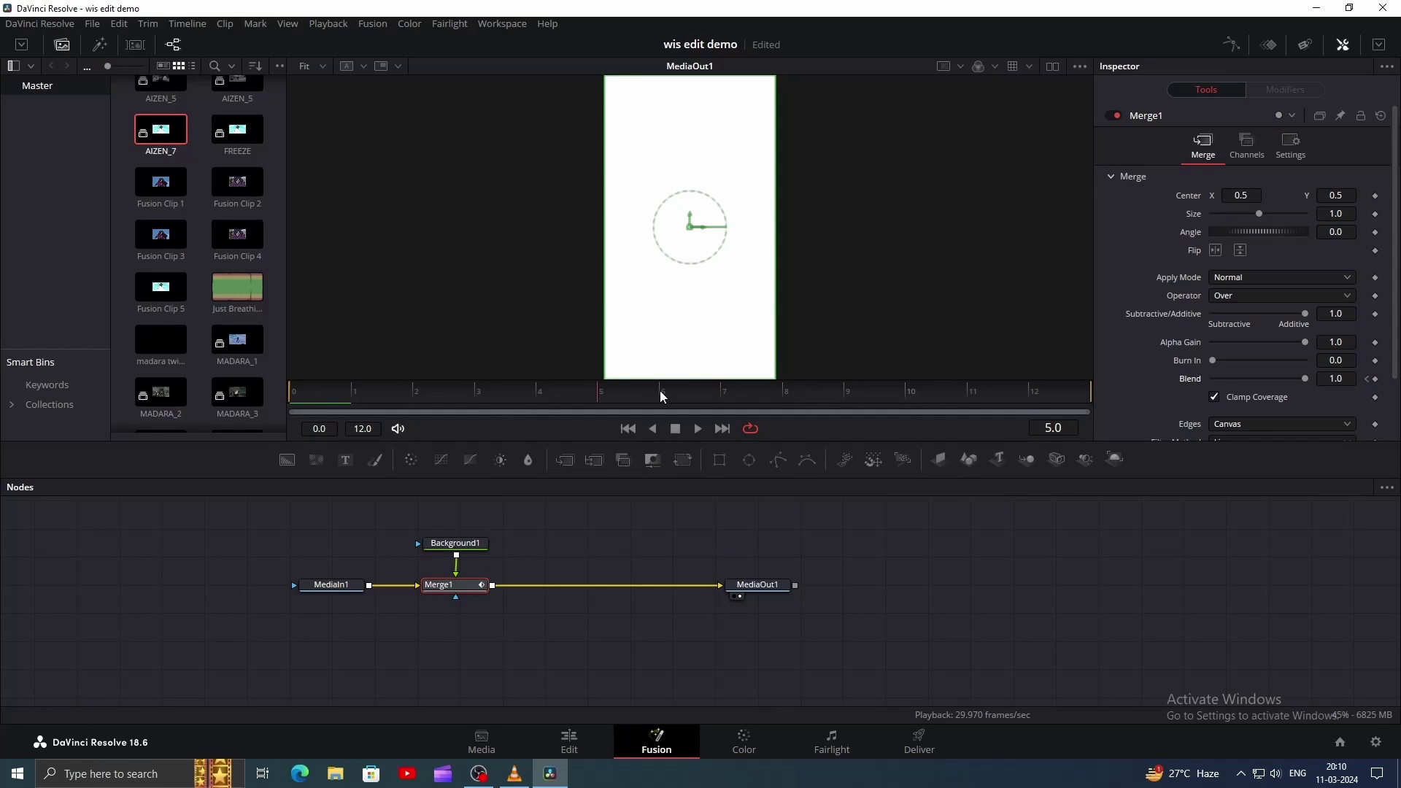
pyautogui.click(783, 392)
pyautogui.moveTo(1305, 379); pyautogui.dragTo(963, 384)
pyautogui.moveTo(299, 394); pyautogui.dragTo(231, 401)
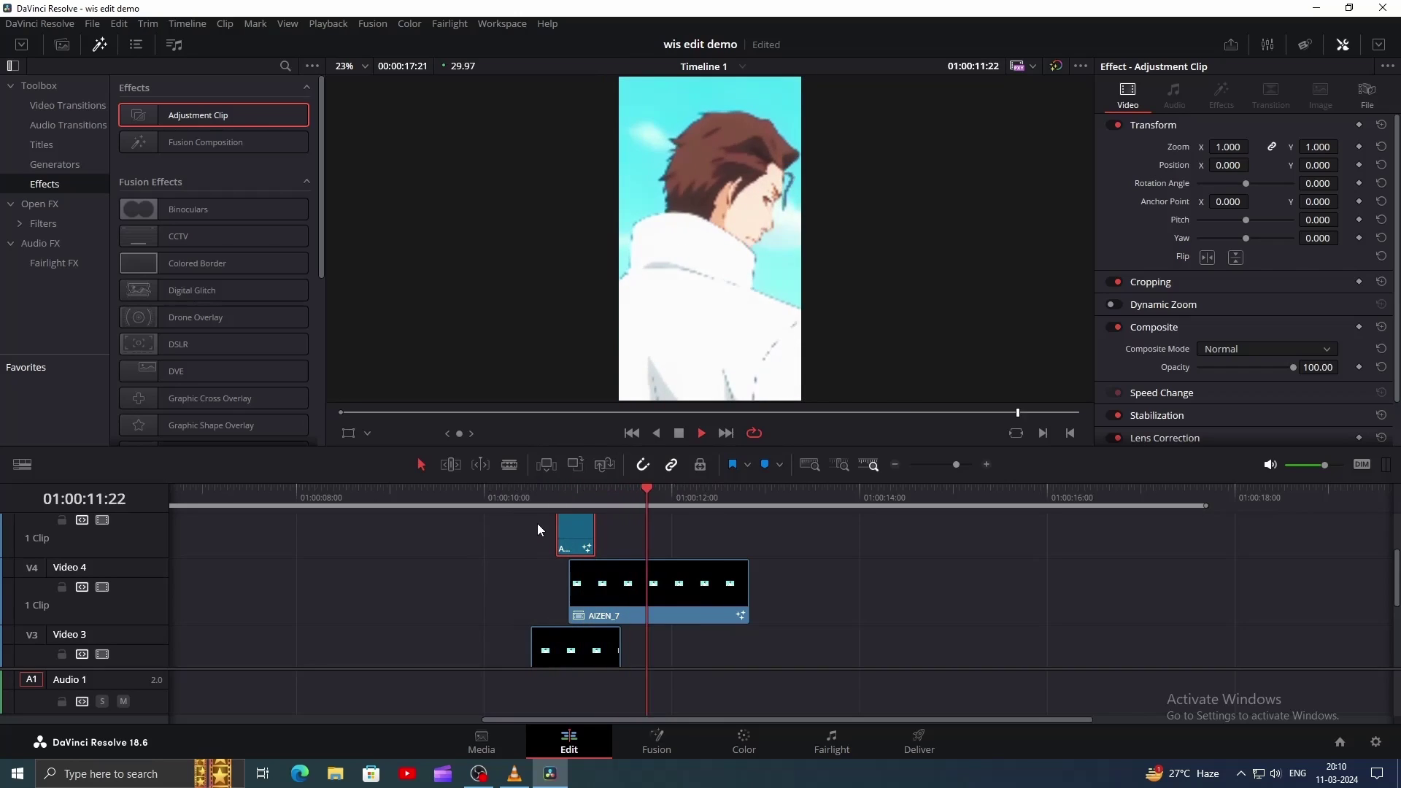
pyautogui.moveTo(531, 488); pyautogui.dragTo(515, 488)
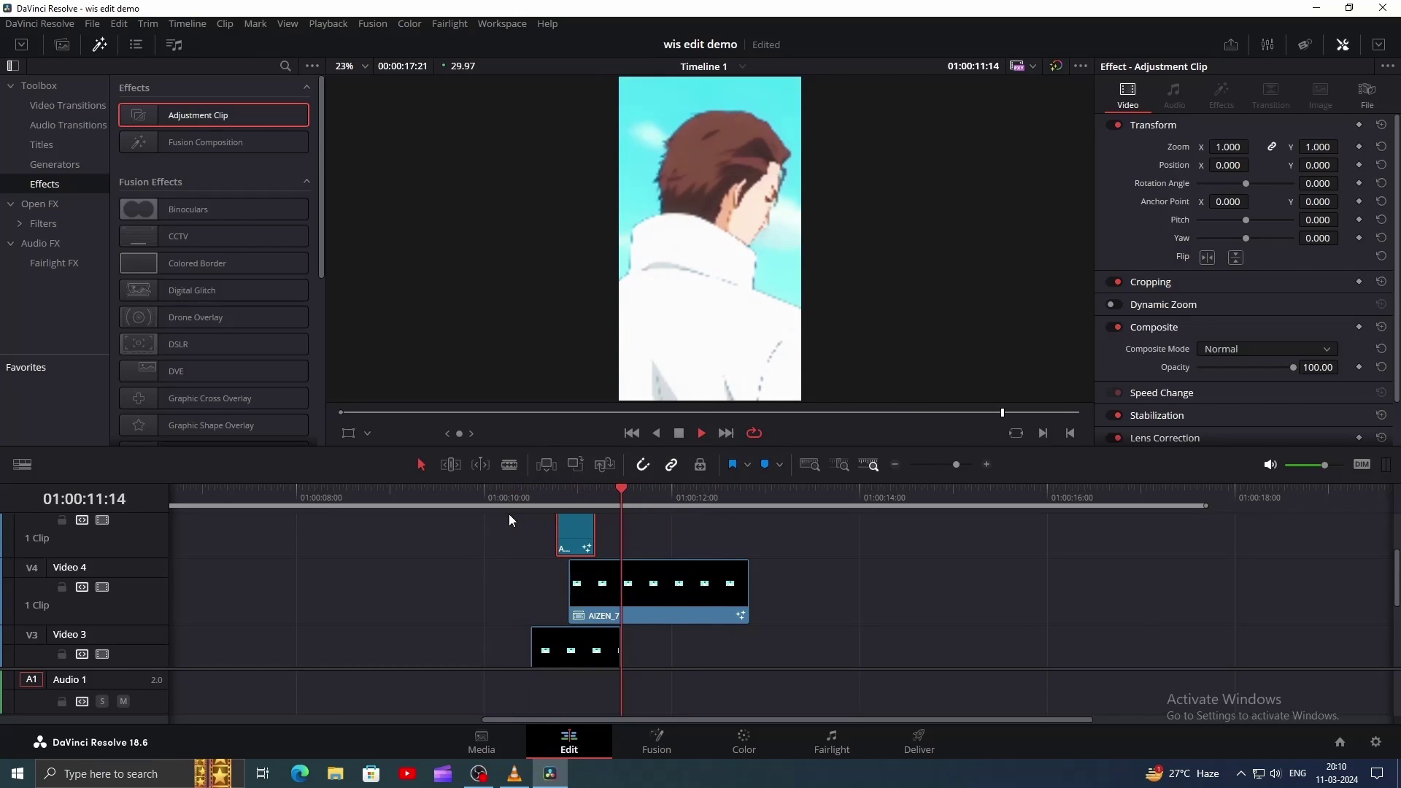
# Step: Combine the timeline's clips into a compound clip named FIRST_HALF and disable the Video 1 track
pyautogui.moveTo(1194, 614); pyautogui.dragTo(167, 639)
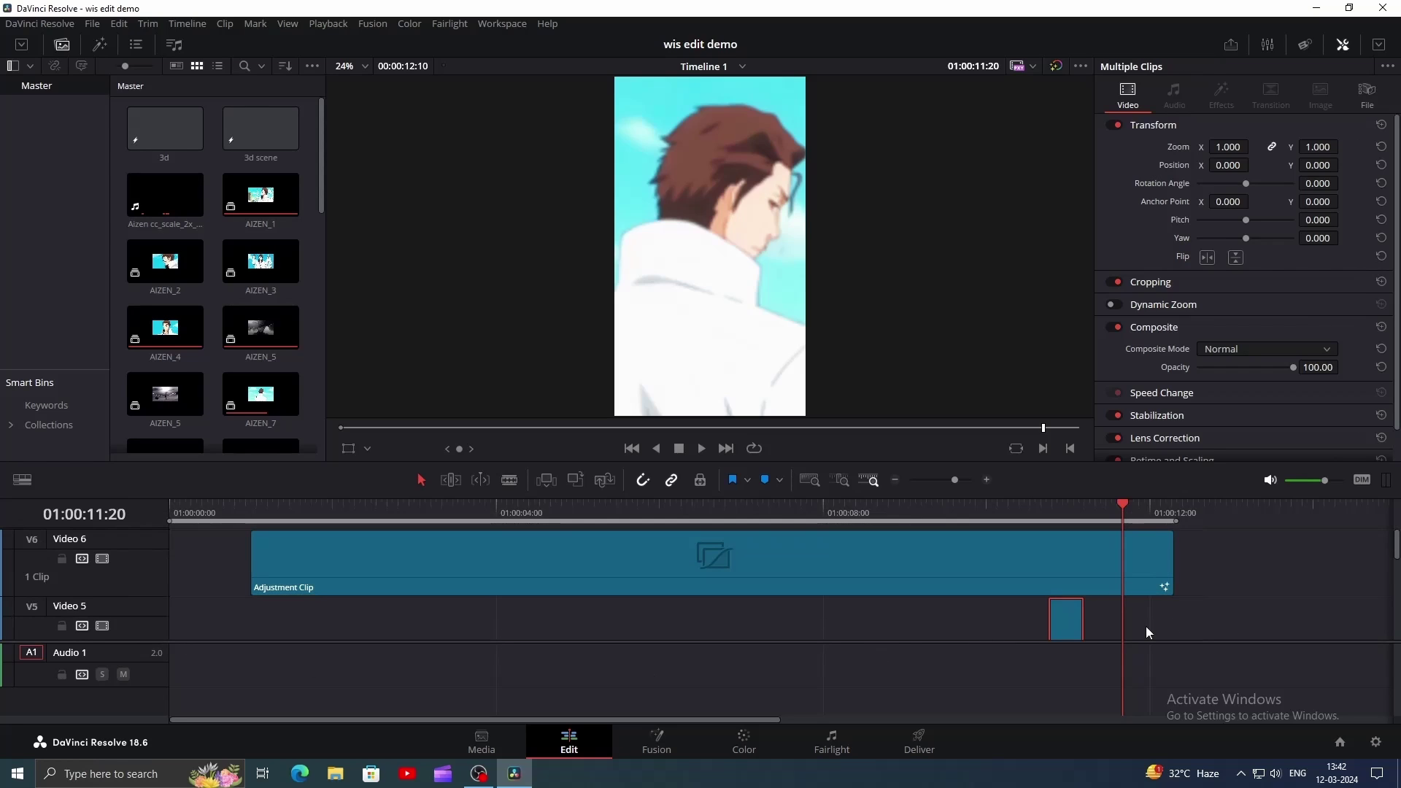
pyautogui.scroll(-6, 1265, 598)
pyautogui.rightClick(1059, 620)
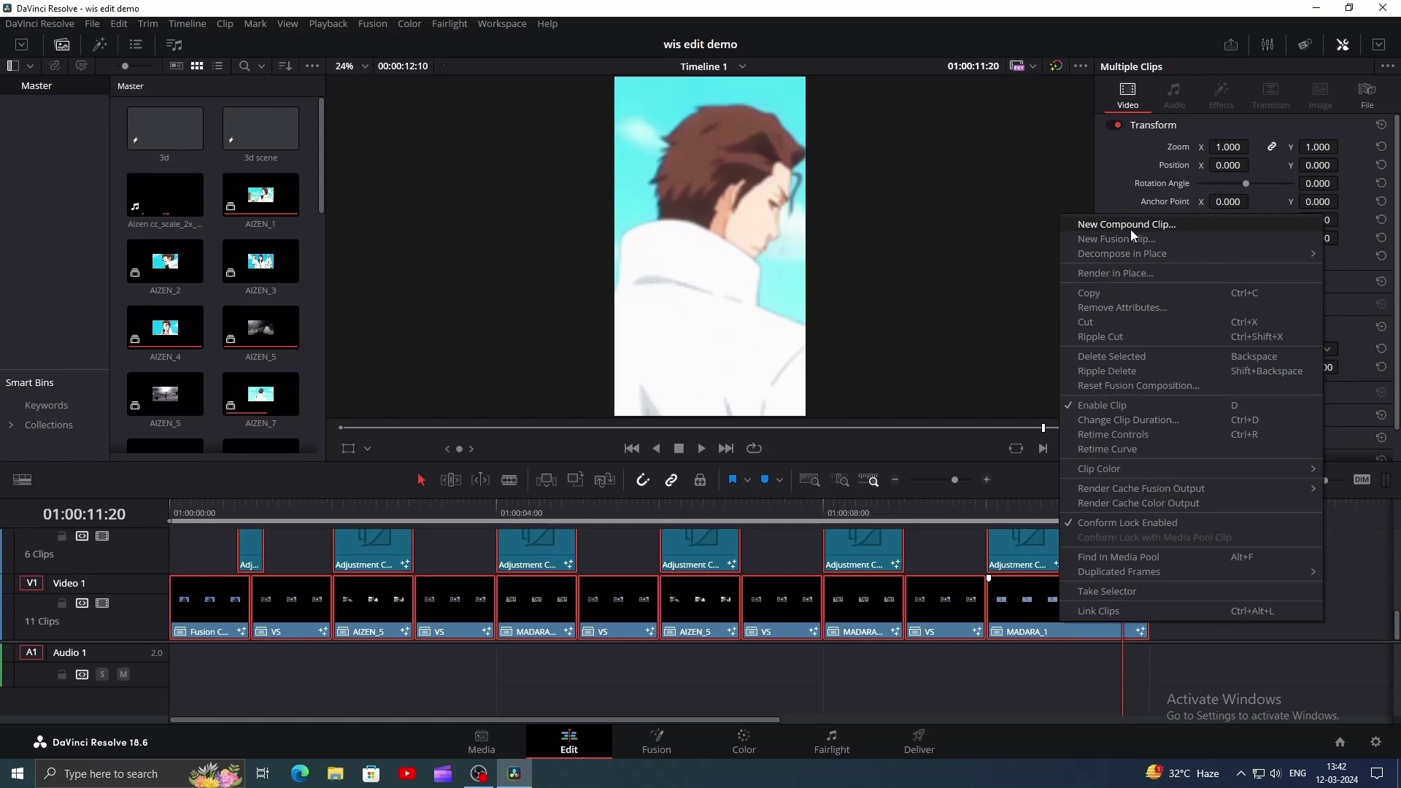
pyautogui.click(1131, 225)
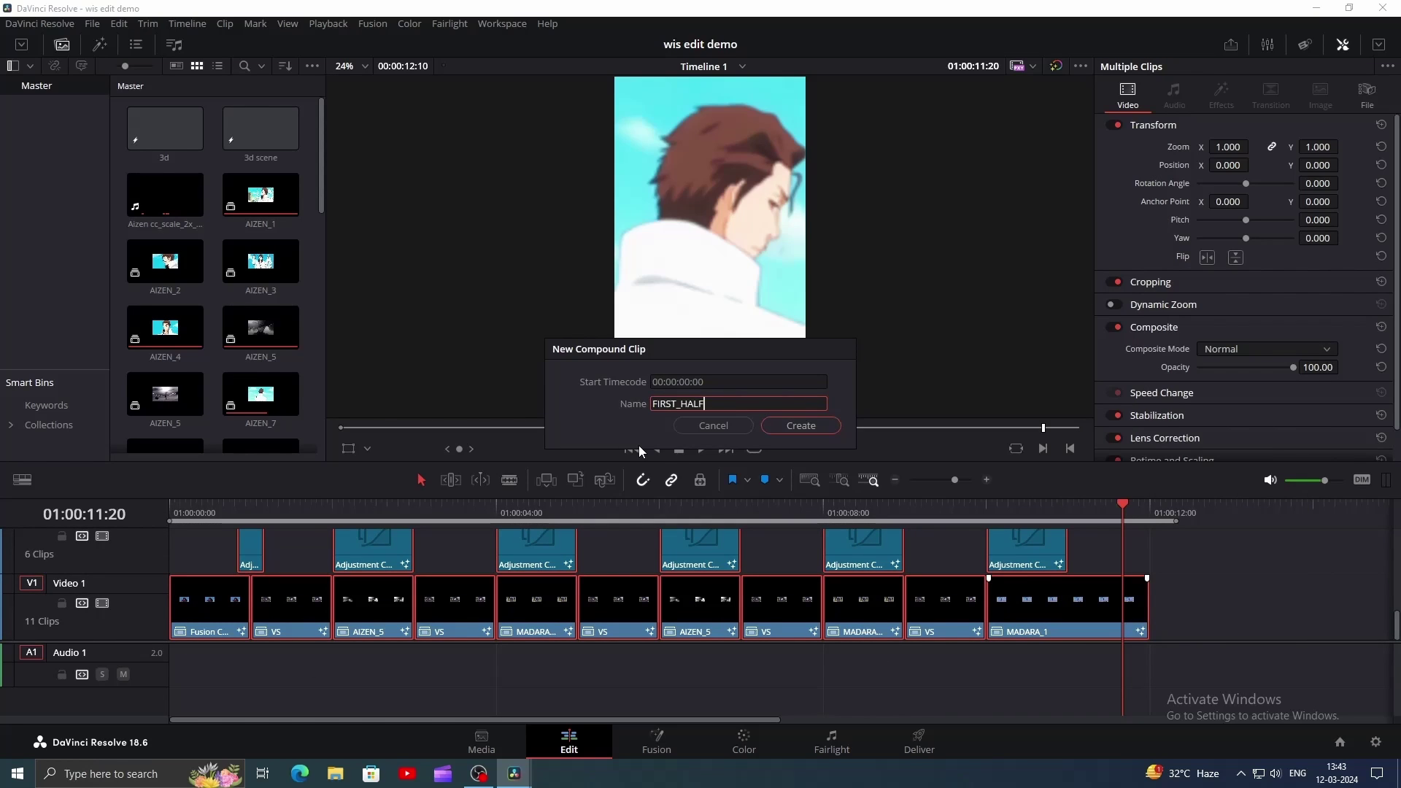
pyautogui.press('Return')
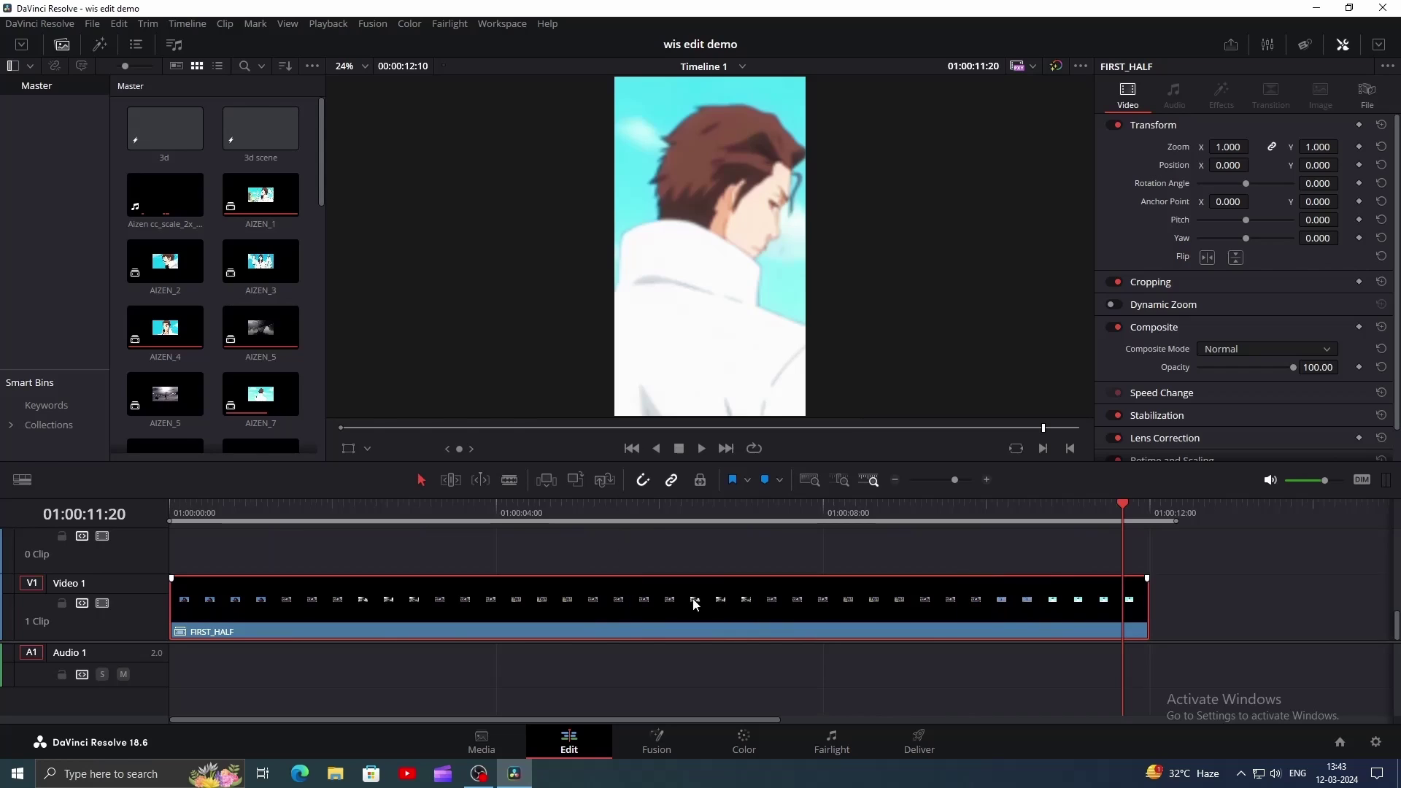
pyautogui.click(100, 604)
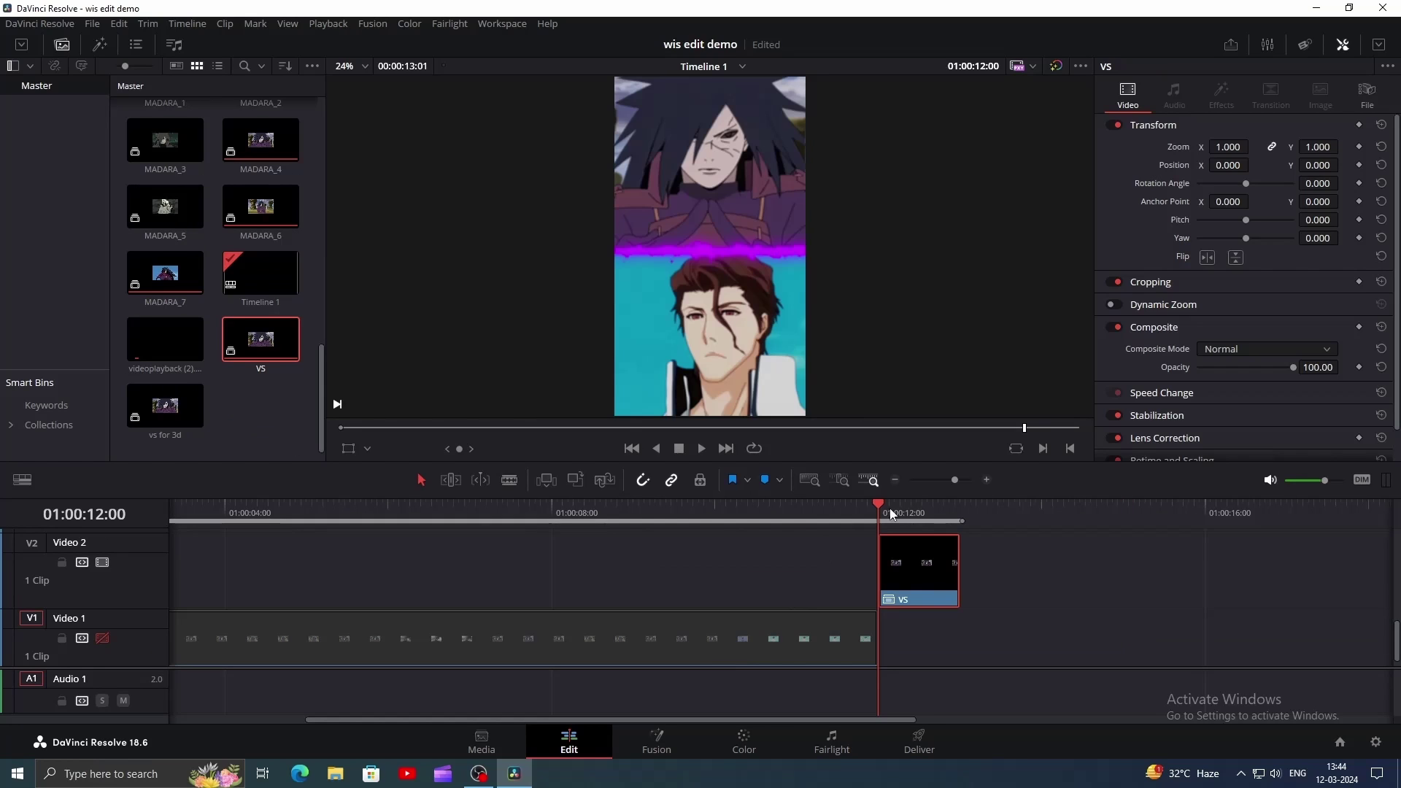
# Step: Decompose the VS clip on Video 2 in place using clips only
pyautogui.rightClick(933, 593)
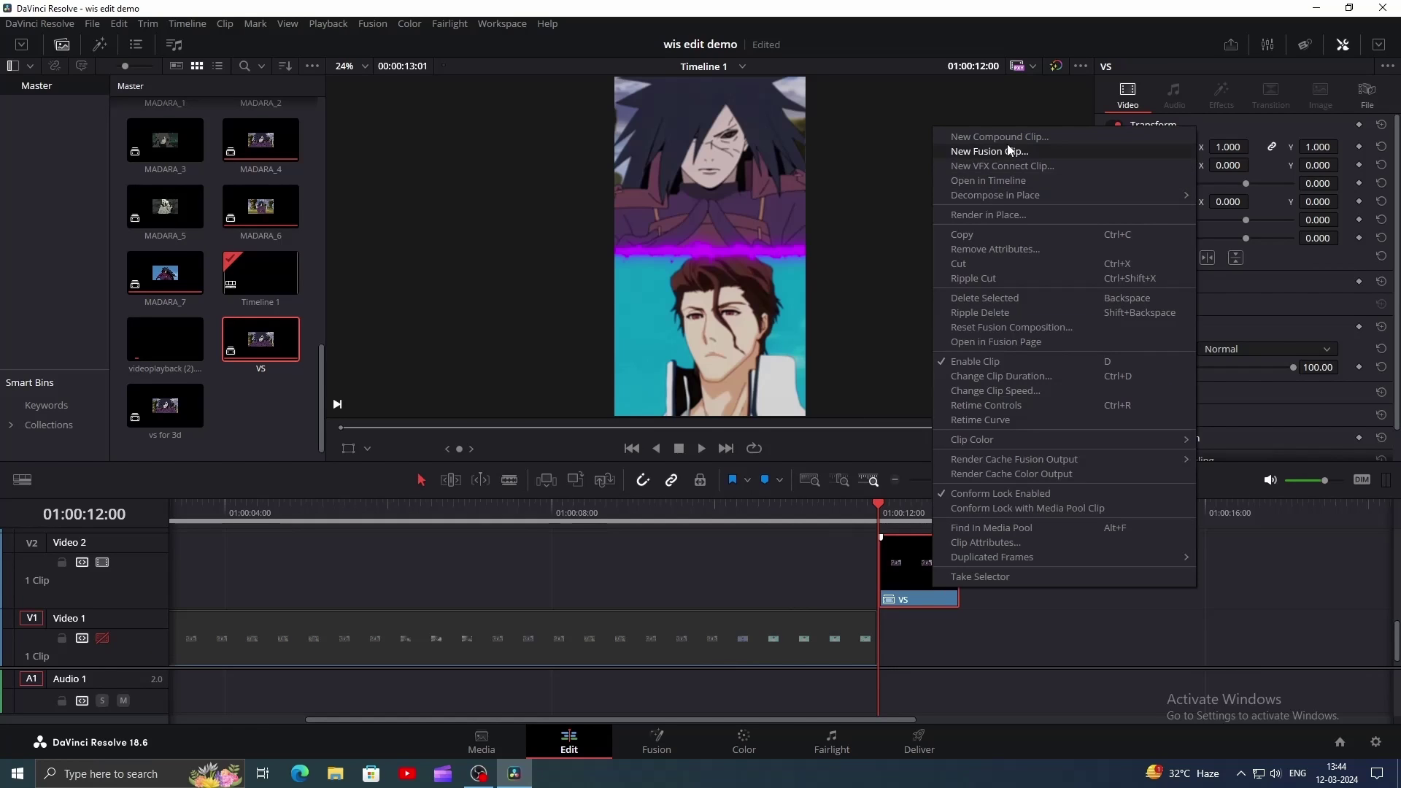
pyautogui.moveTo(978, 200)
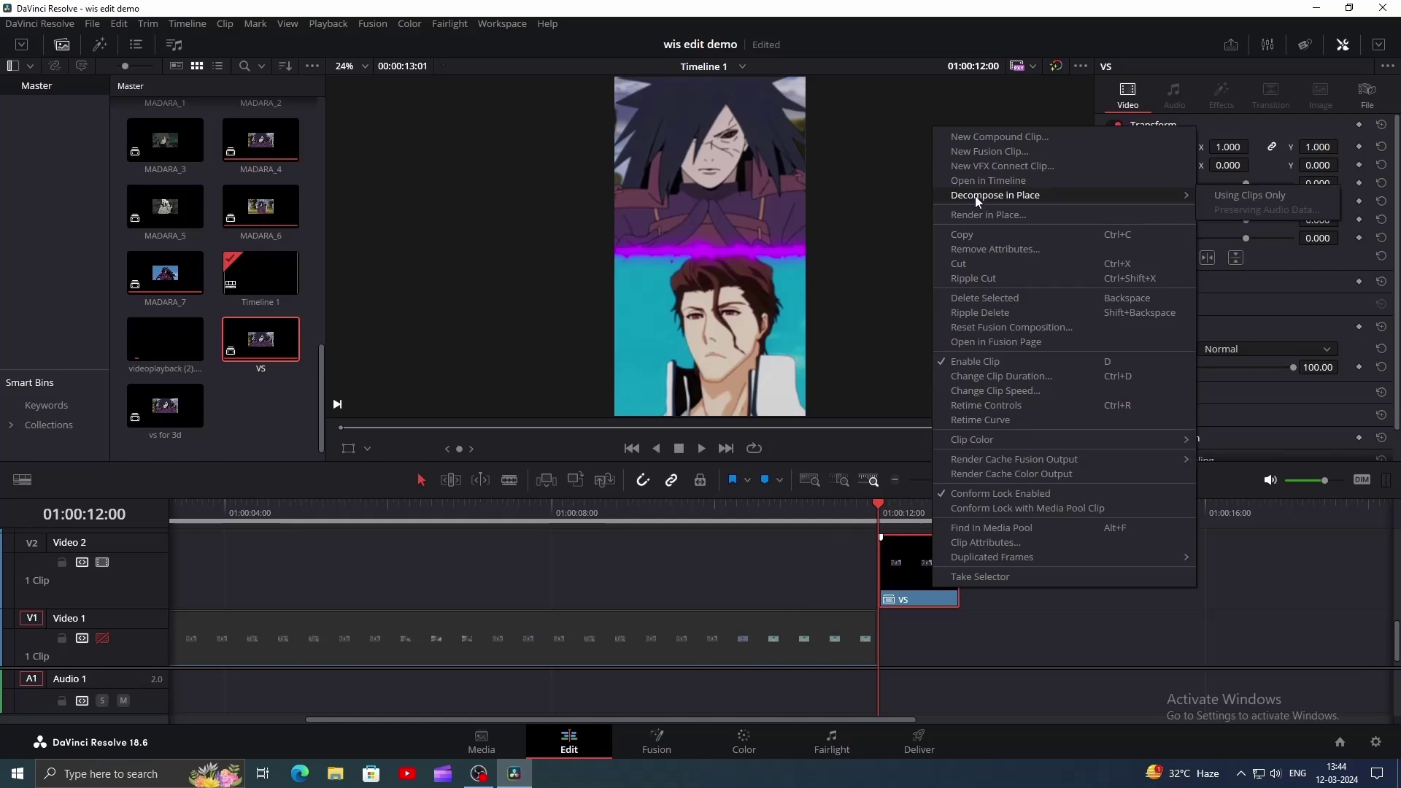
pyautogui.click(1235, 196)
pyautogui.scroll(2, 1004, 584)
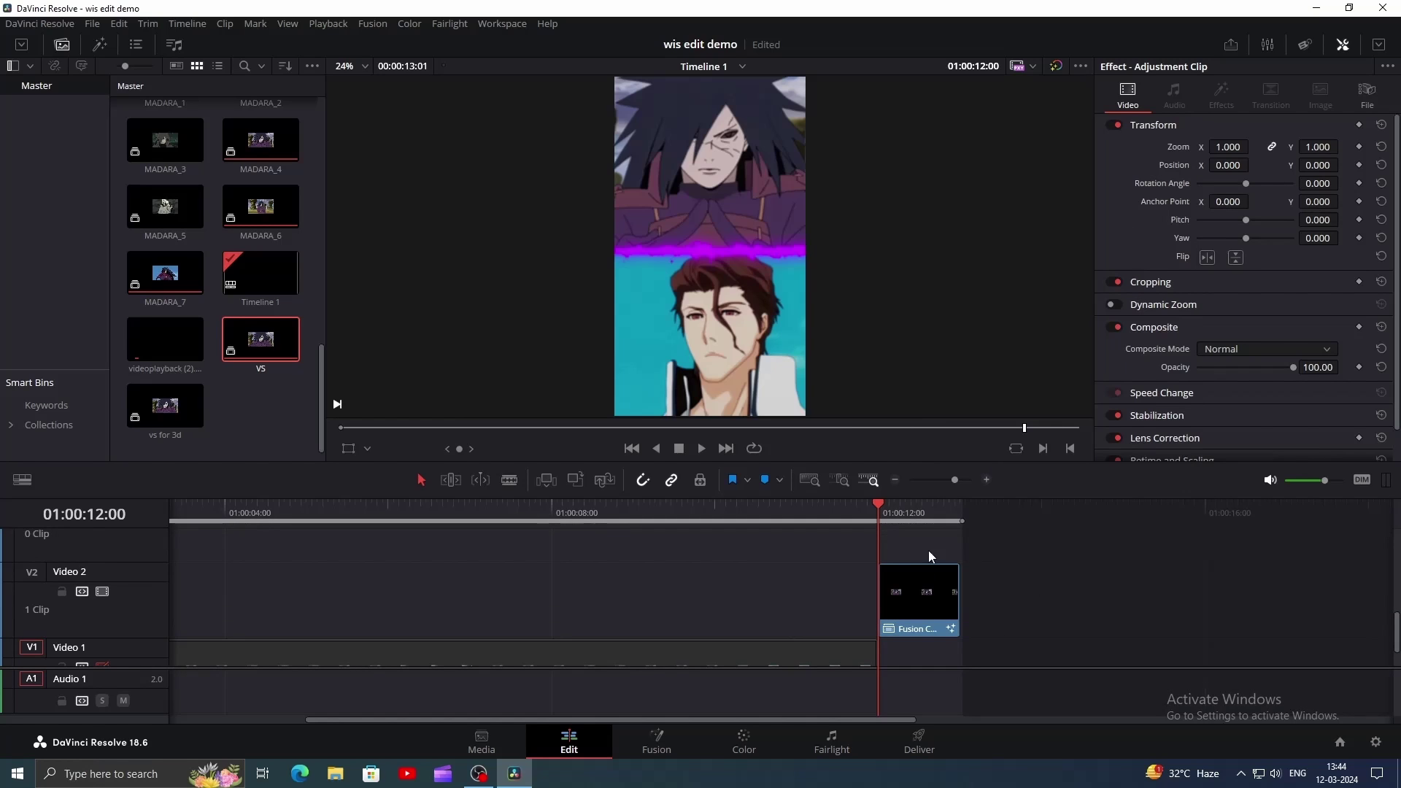
# Step: Open the decomposed VS Fusion clip on Video 2 in Fusion and add a fitted Rectangle mask to the MADARA node
pyautogui.click(922, 587)
pyautogui.click(676, 736)
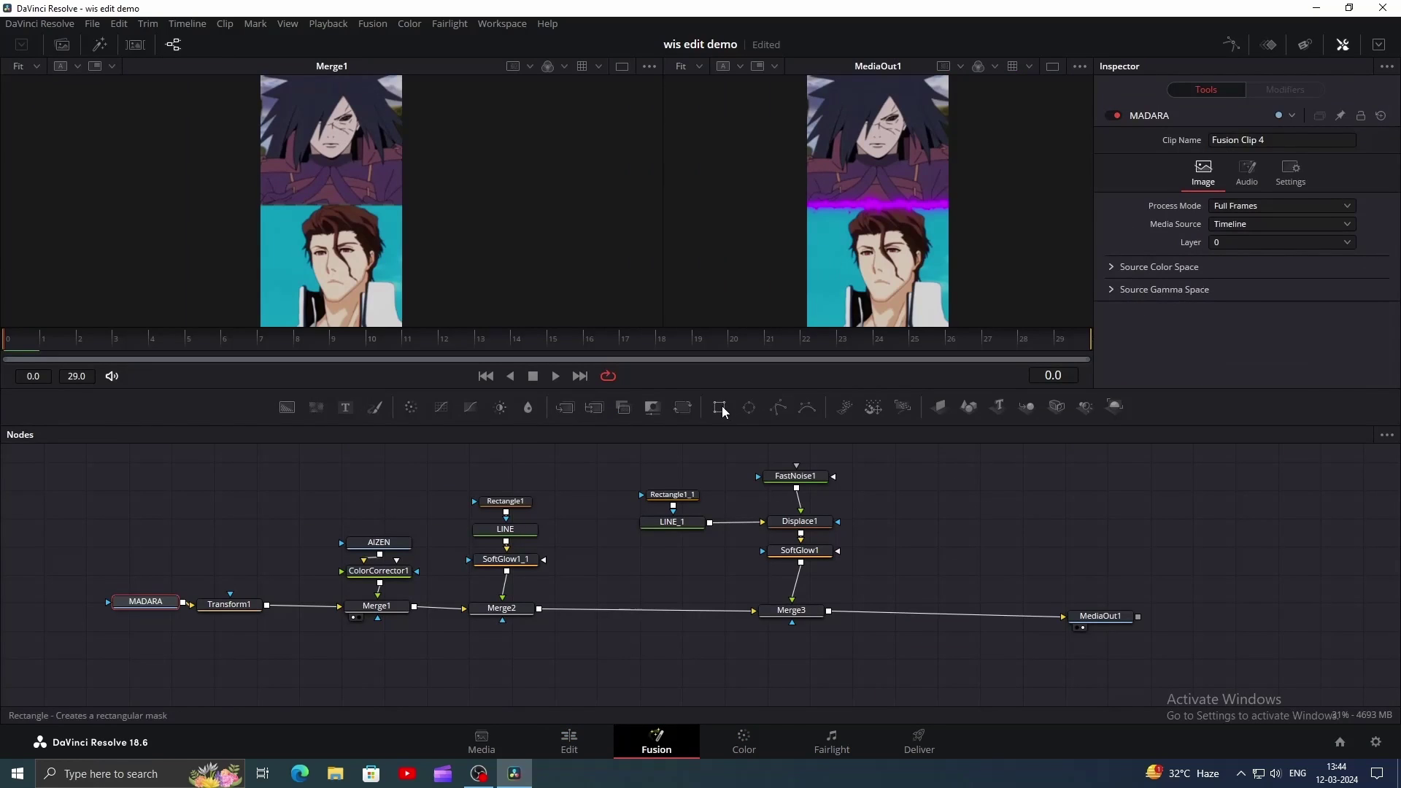
pyautogui.click(718, 406)
pyautogui.moveTo(386, 232); pyautogui.dragTo(402, 181)
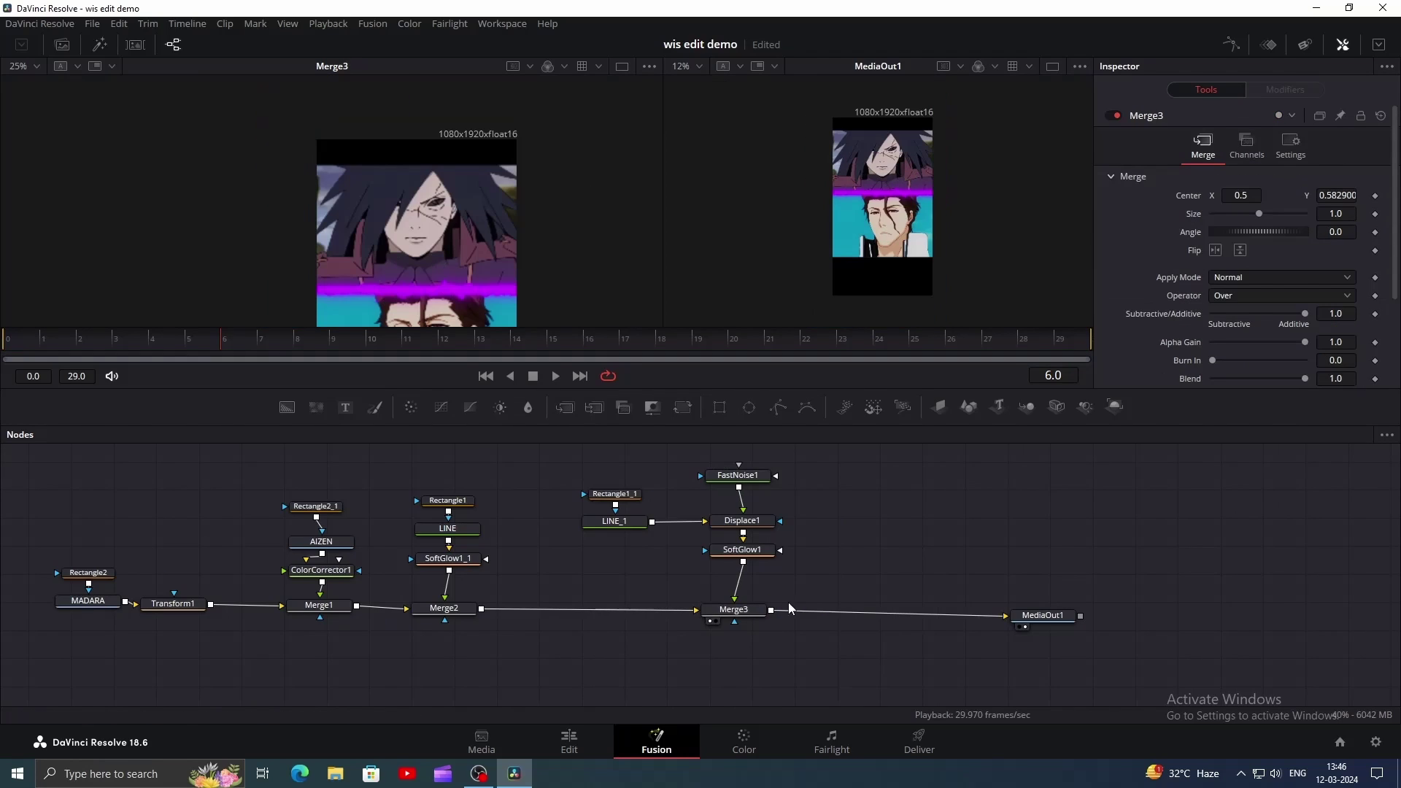
# Step: Add a Paint node after Merge3 and frame the split-screen with a white polyline stroke, brush size about 0.028
pyautogui.click(760, 612)
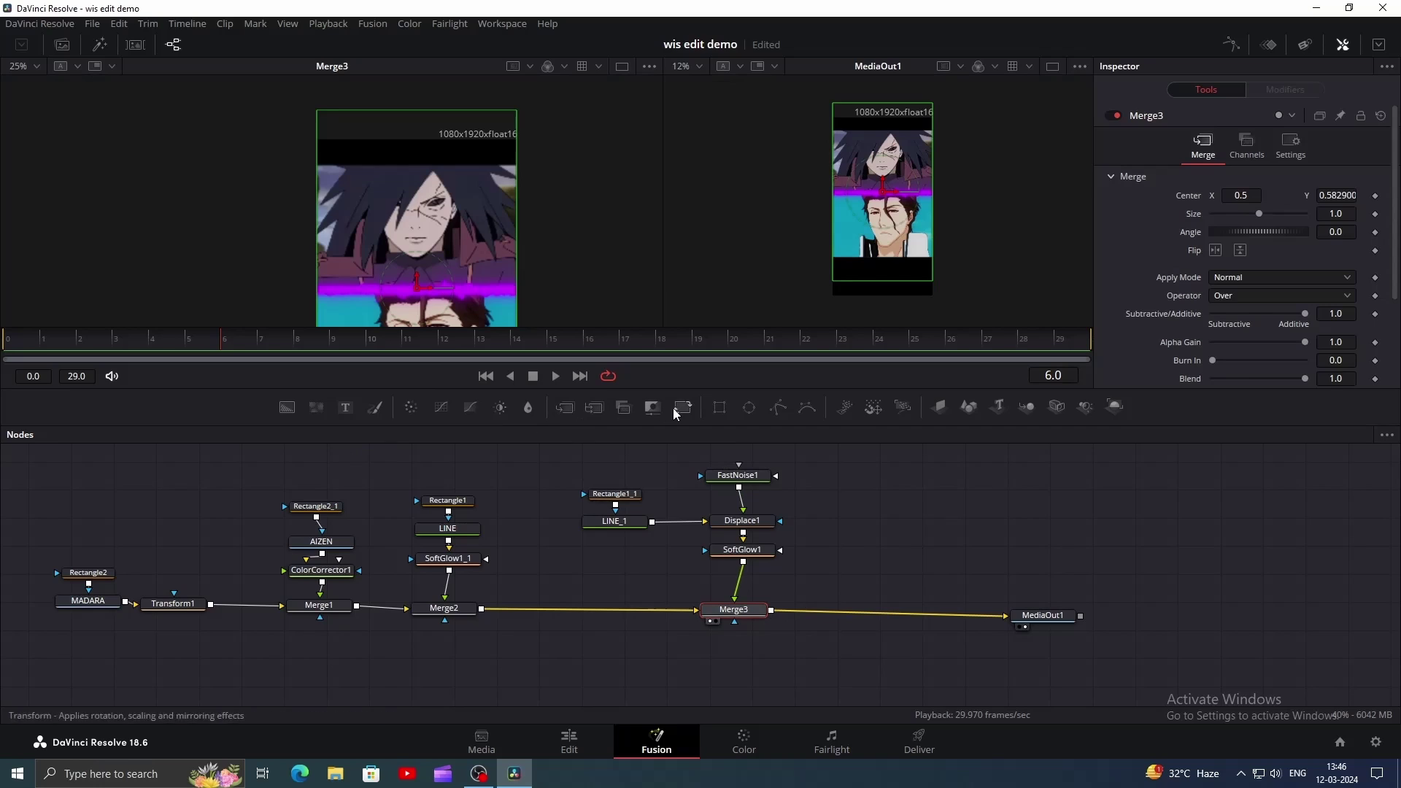
pyautogui.click(374, 407)
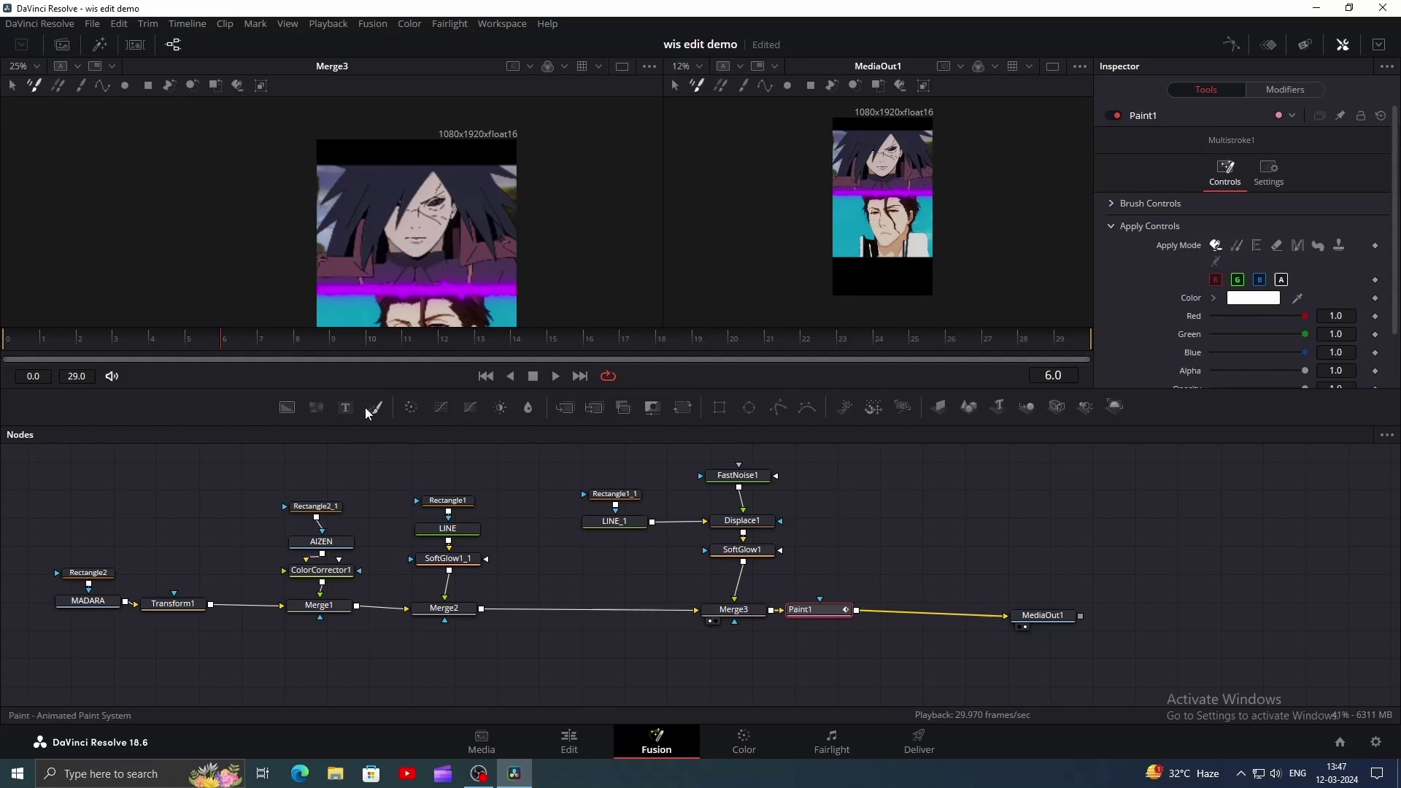
pyautogui.scroll(2, 314, 156)
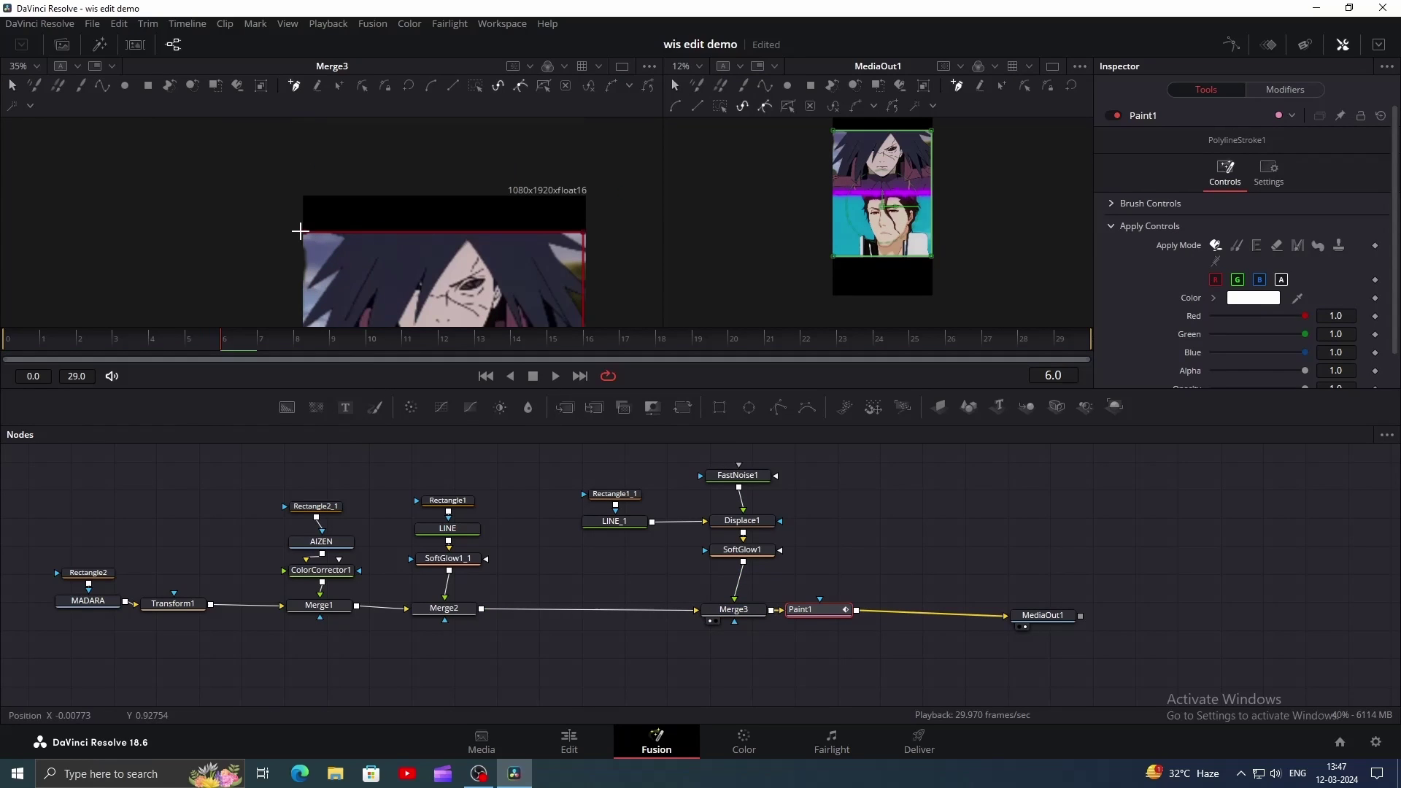
pyautogui.press('1')
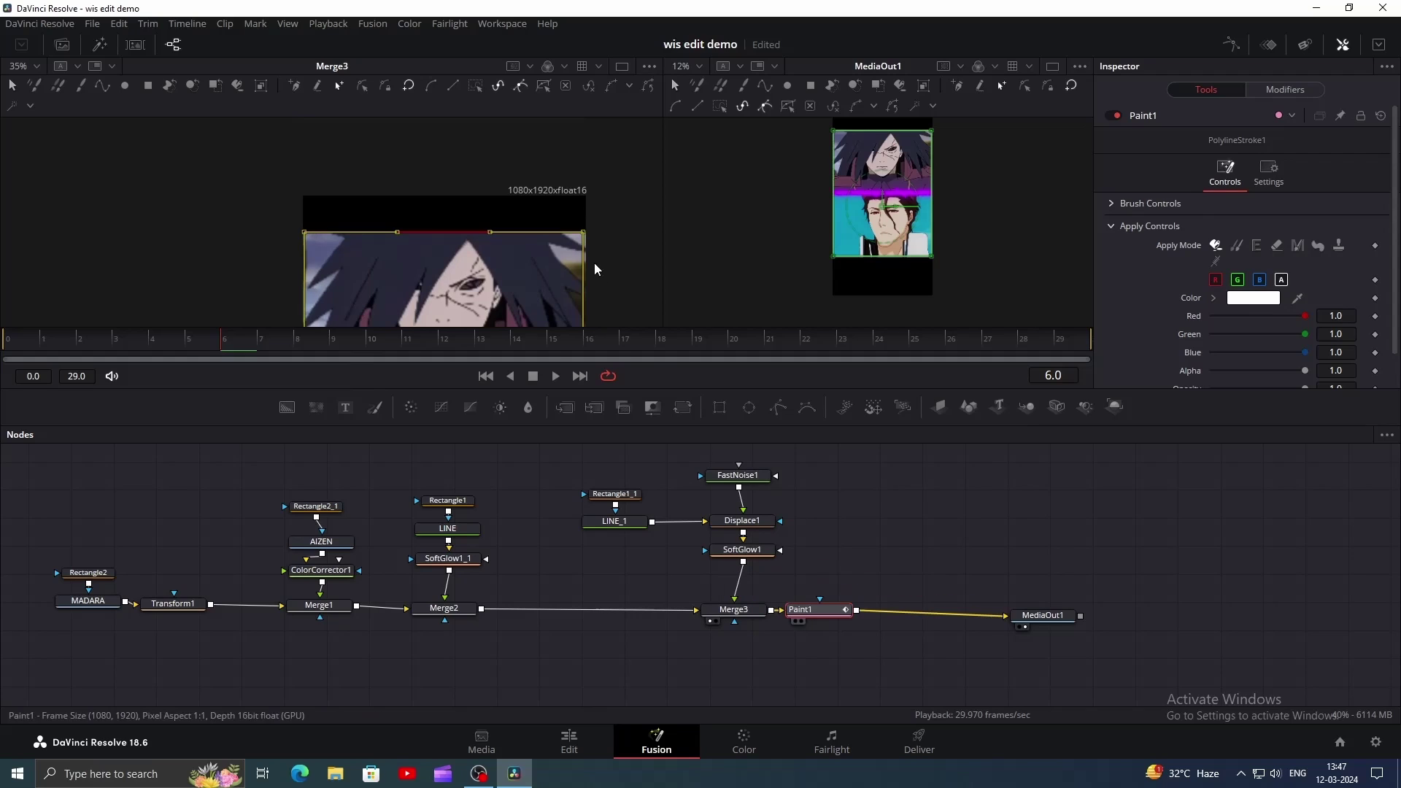
pyautogui.moveTo(532, 274); pyautogui.dragTo(528, 146)
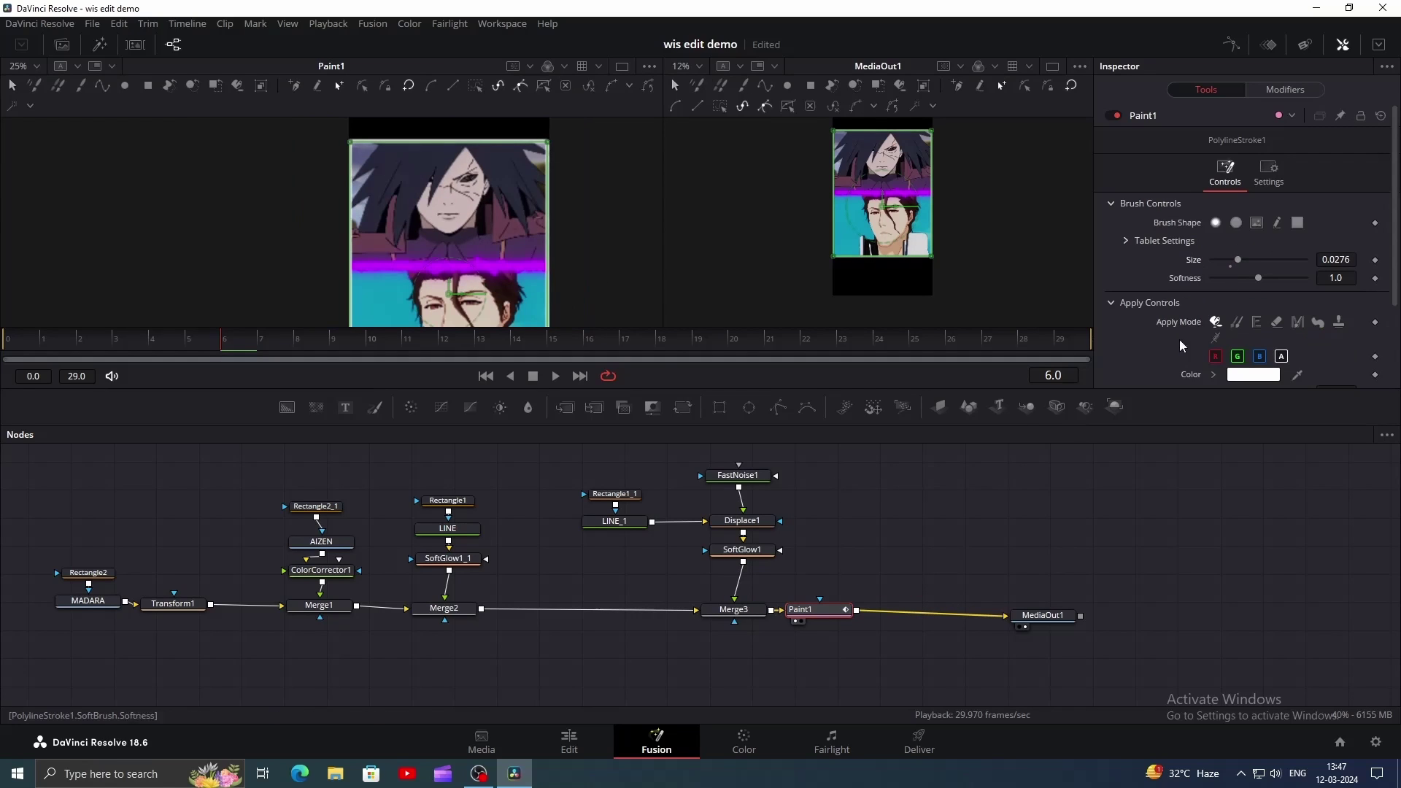
pyautogui.click(1017, 467)
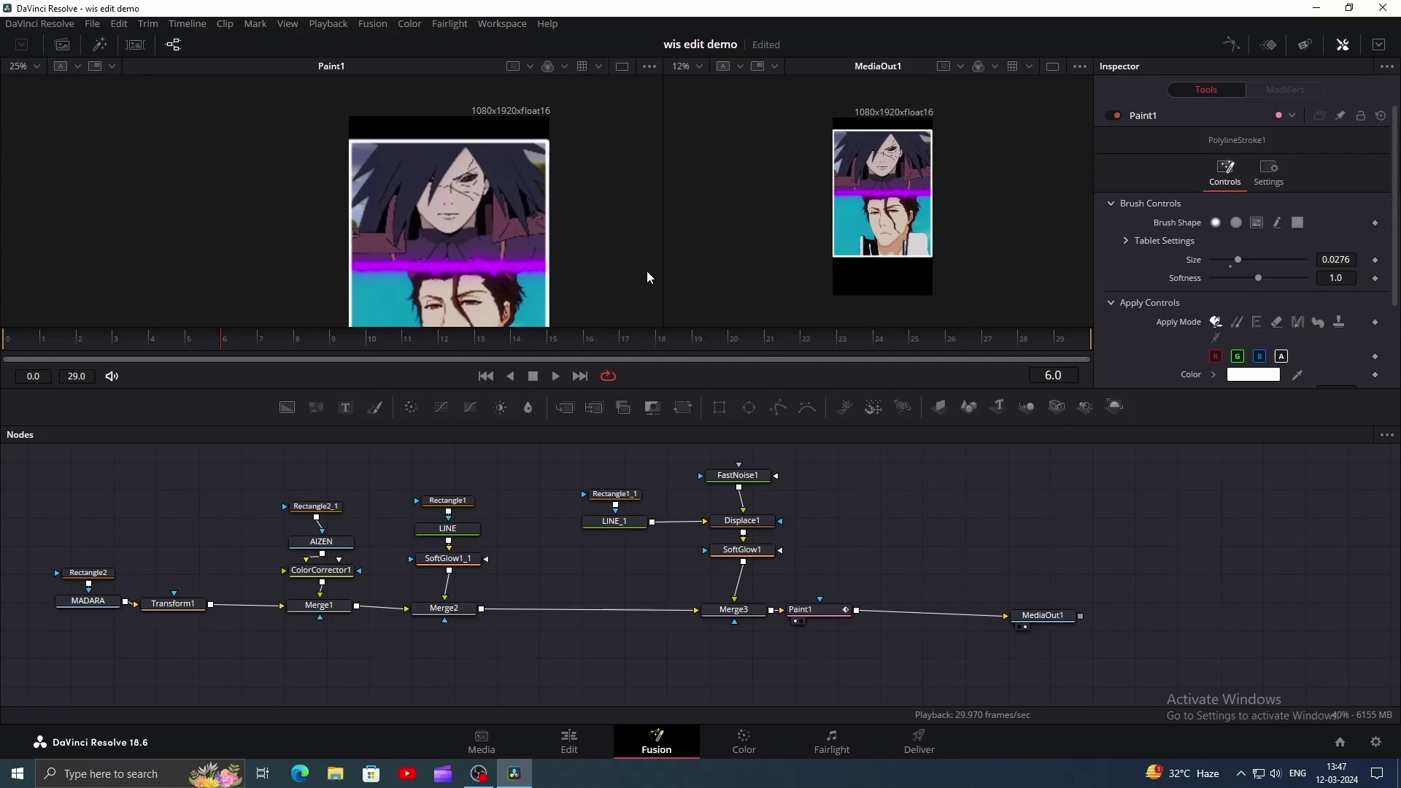
pyautogui.moveTo(440, 265); pyautogui.dragTo(445, 143)
pyautogui.scroll(-2, 445, 143)
pyautogui.scroll(3, 449, 103)
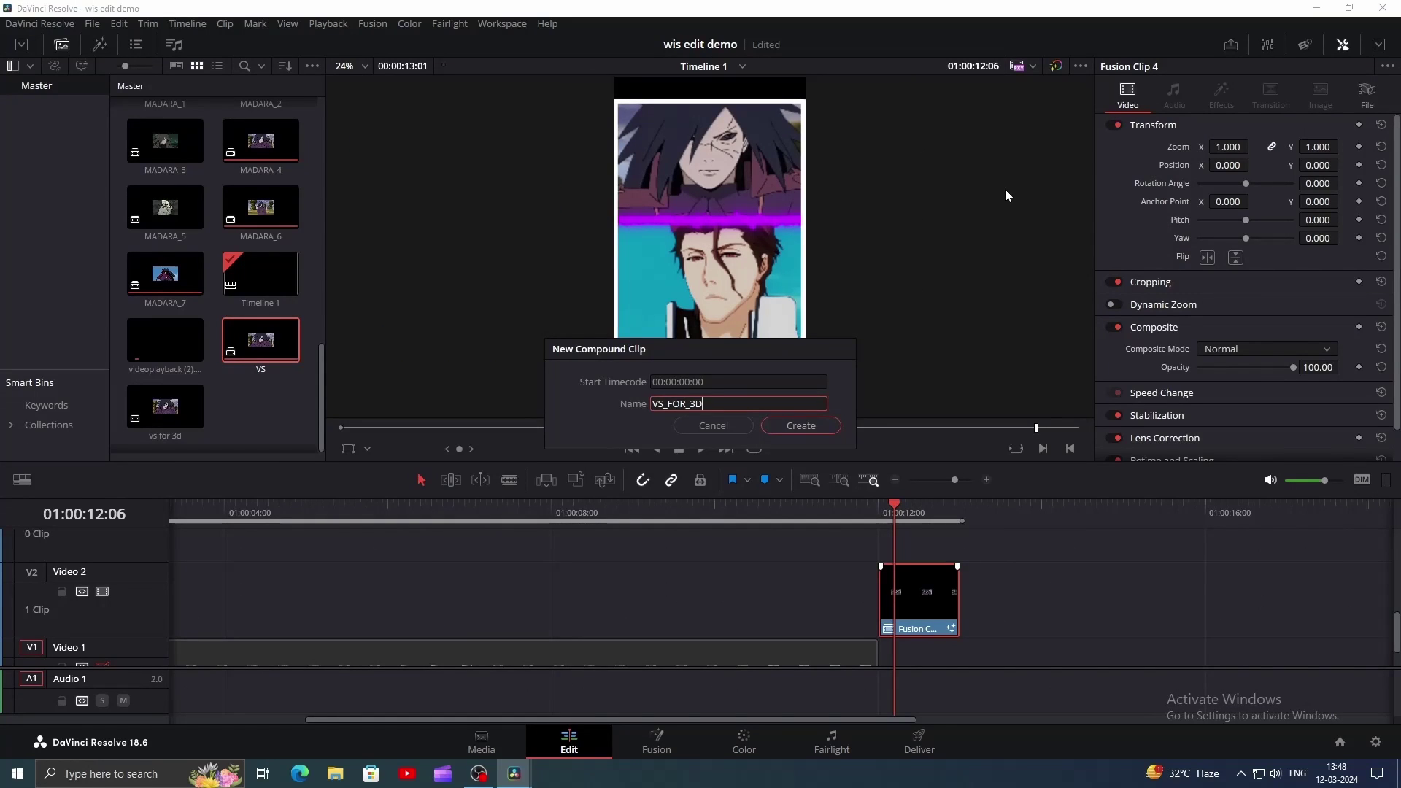
# Step: Create the compound clip VS_FOR_3D and place the 3d scene clip on Video 2
pyautogui.press('Return')
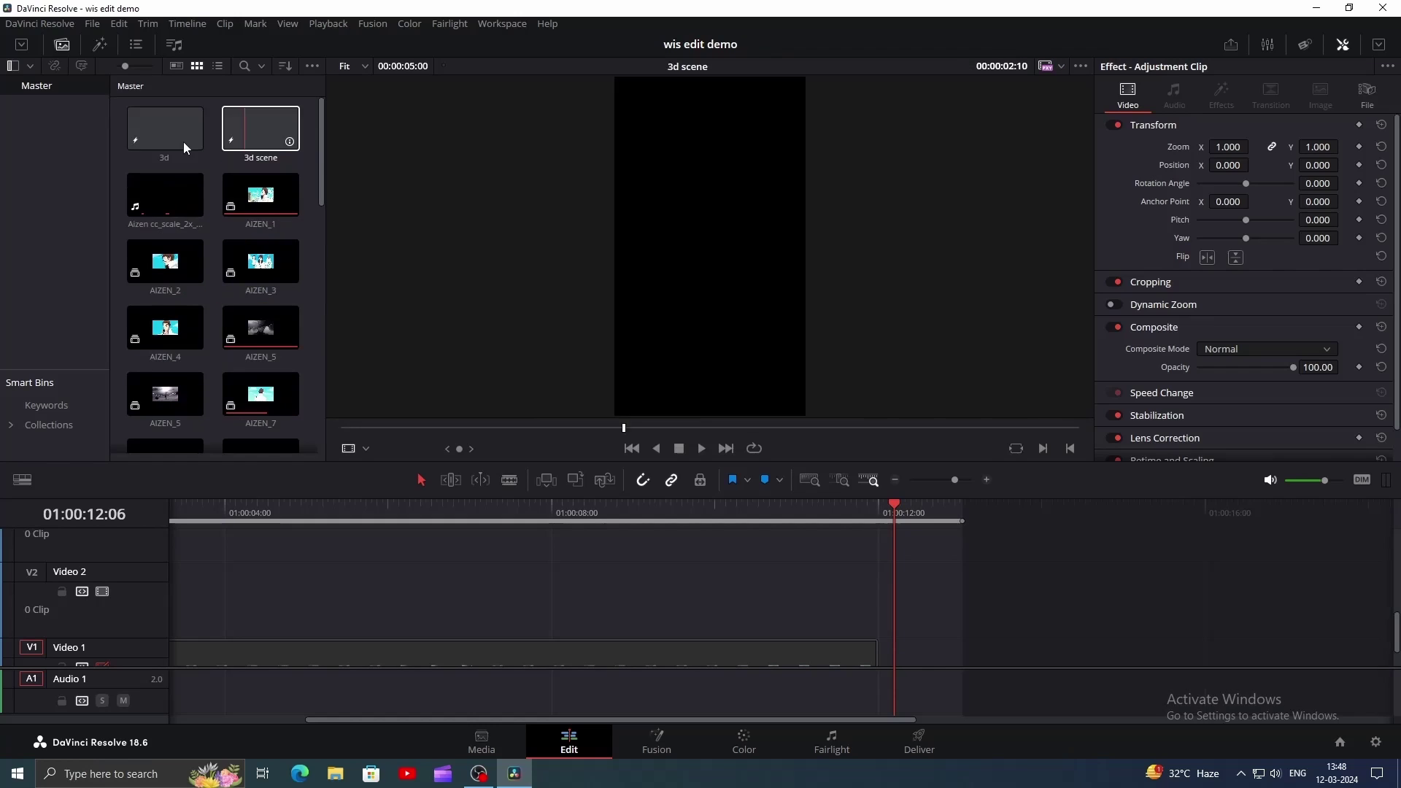
pyautogui.moveTo(251, 144); pyautogui.dragTo(930, 572)
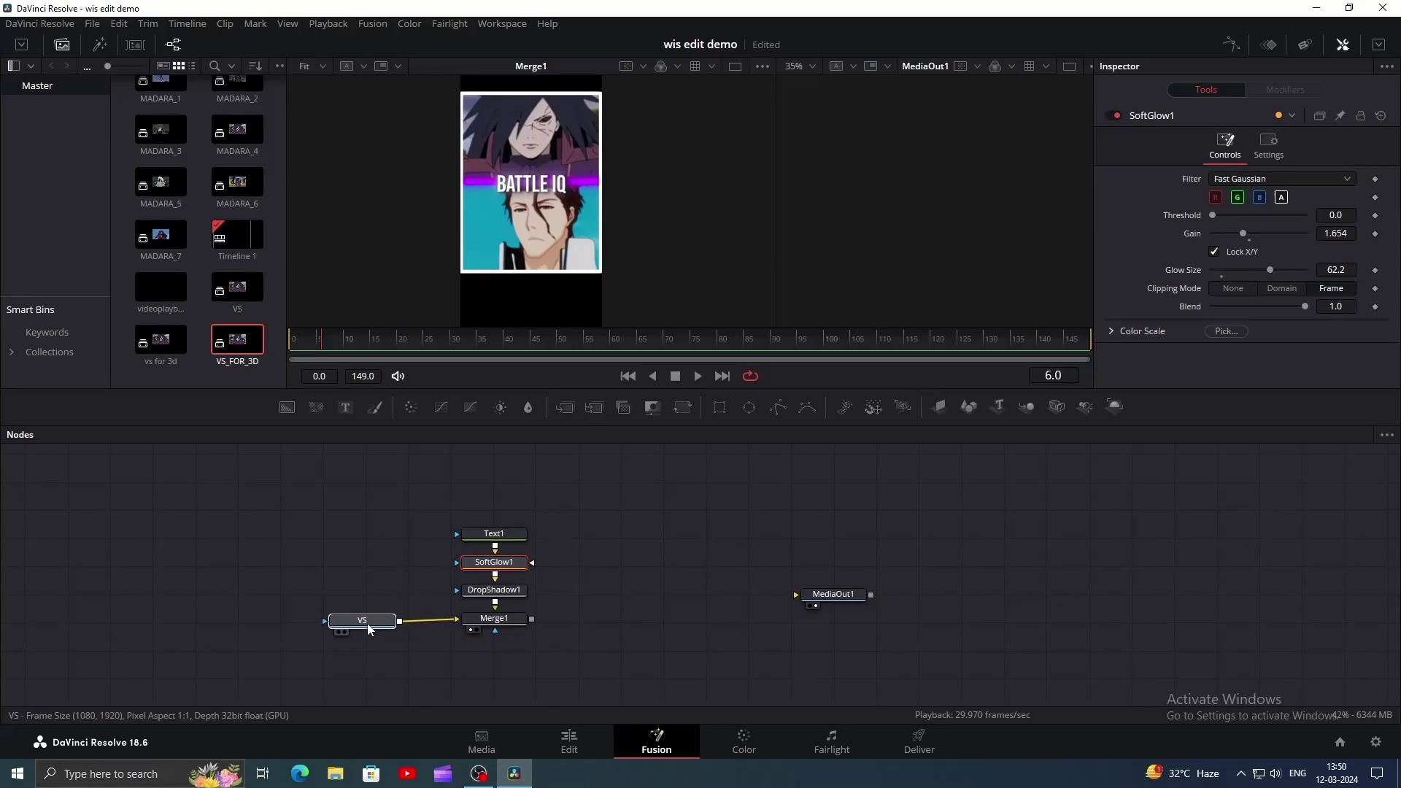
# Step: Feed Merge1 into an image plane, route it through a Merge3D named MAIN_MERGE and a Renderer3D, and connect the renderer to MediaOut1
pyautogui.click(366, 621)
pyautogui.click(619, 594)
pyautogui.moveTo(635, 588); pyautogui.dragTo(552, 554)
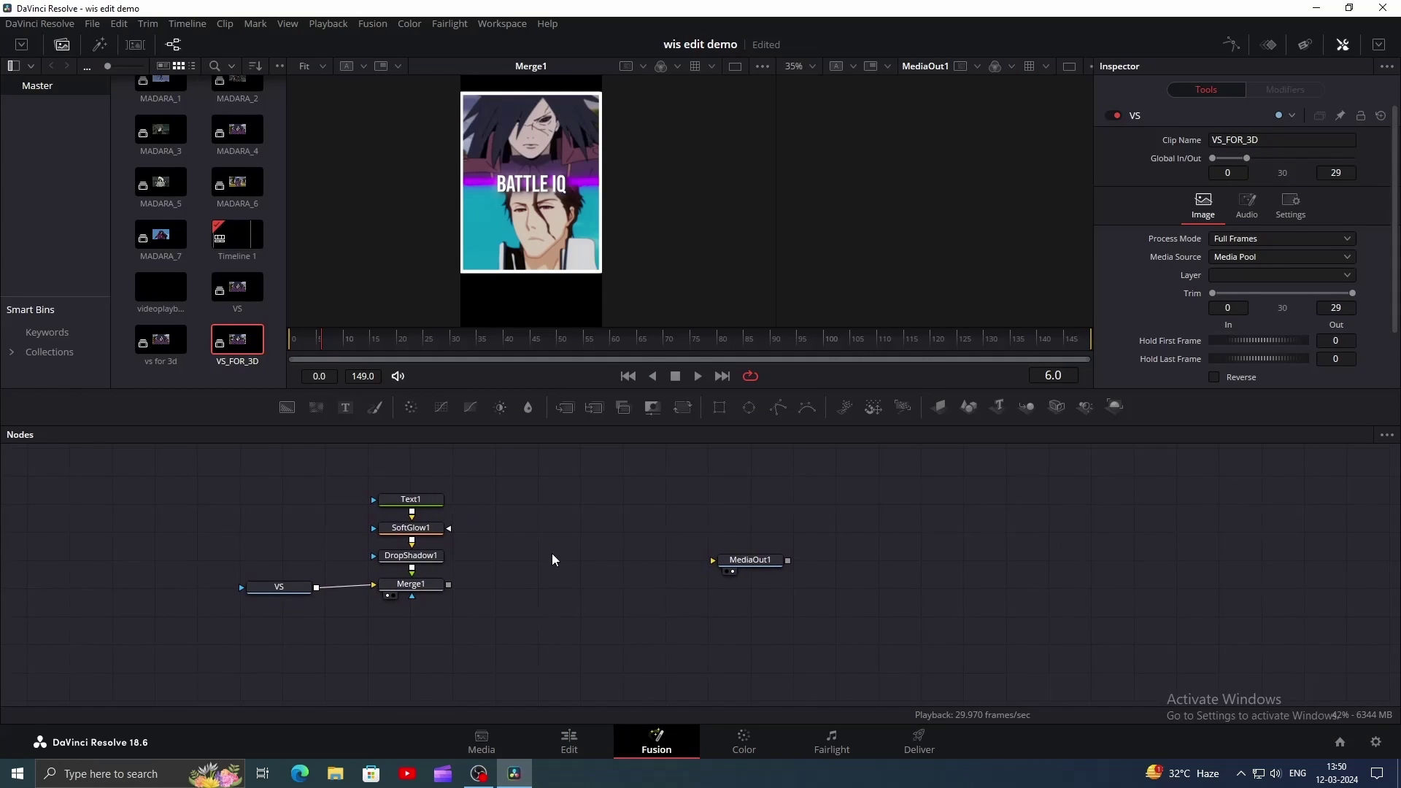
pyautogui.click(421, 589)
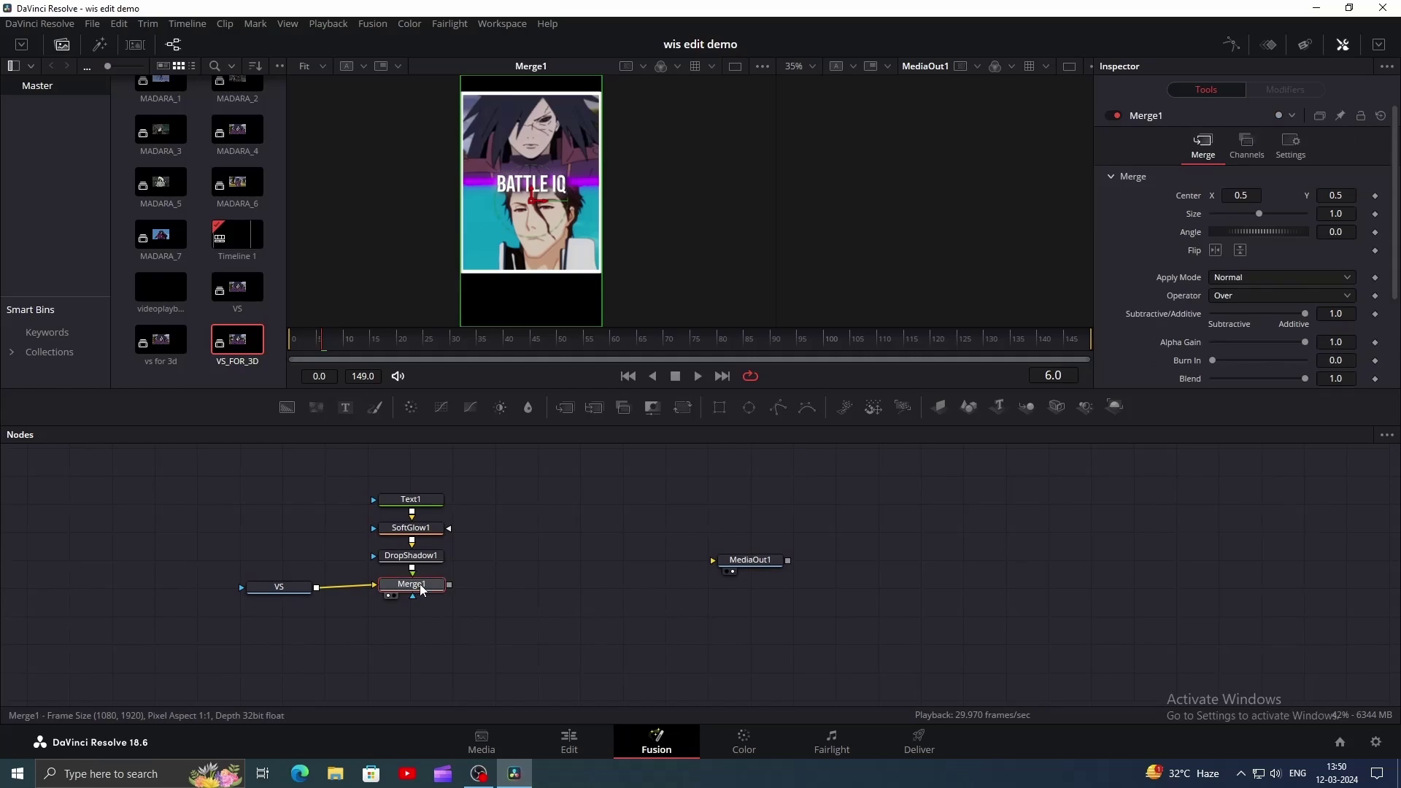
pyautogui.click(939, 407)
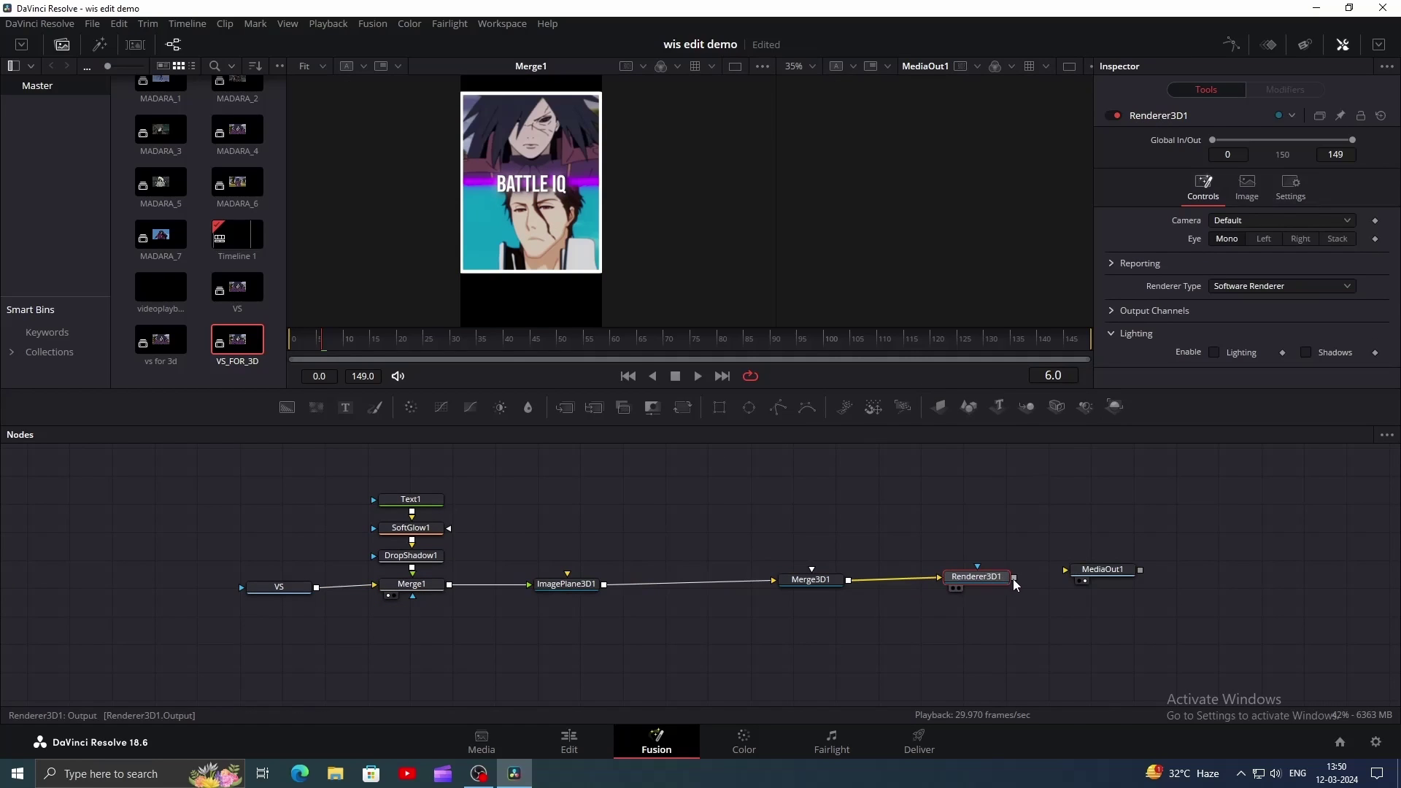
pyautogui.moveTo(1013, 577); pyautogui.dragTo(1103, 570)
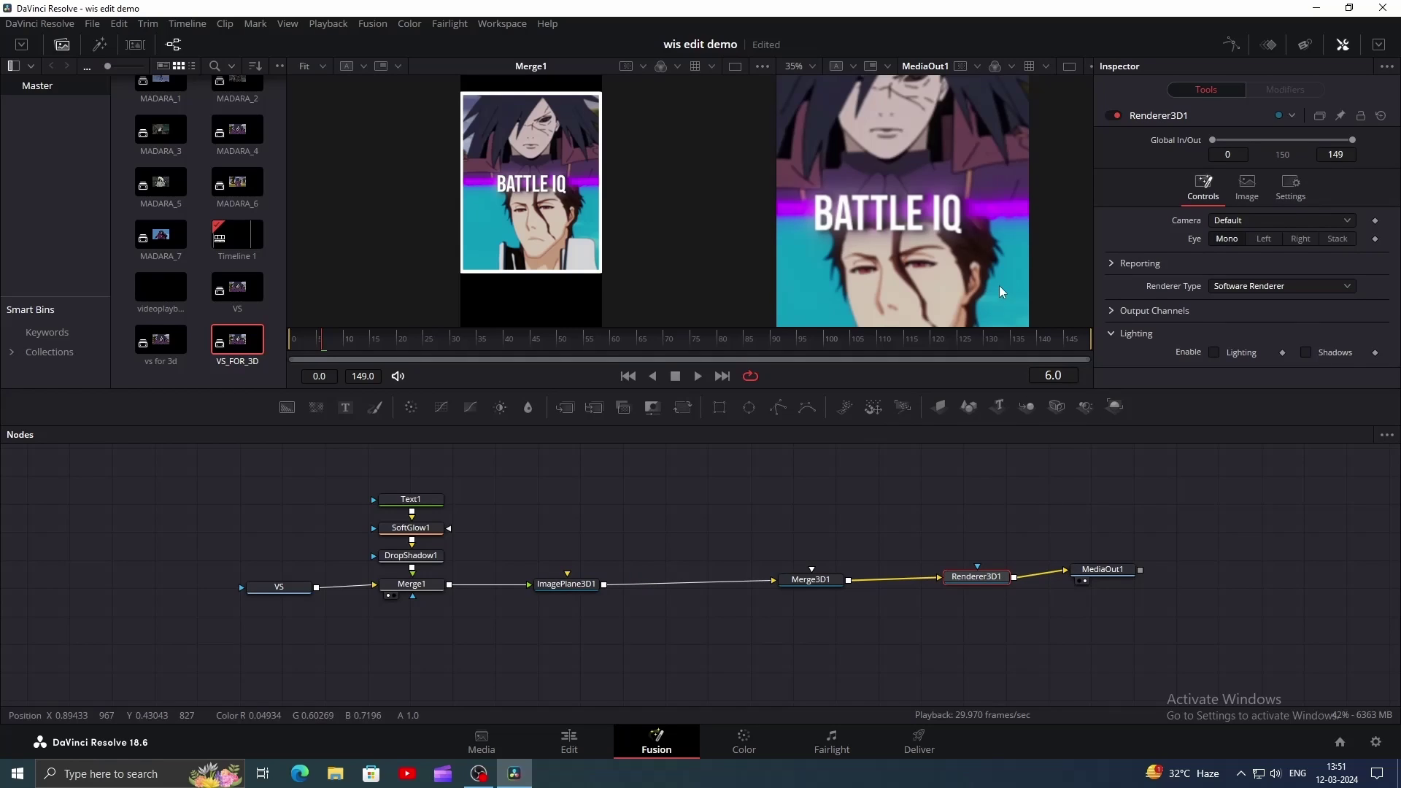
pyautogui.scroll(-3, 999, 286)
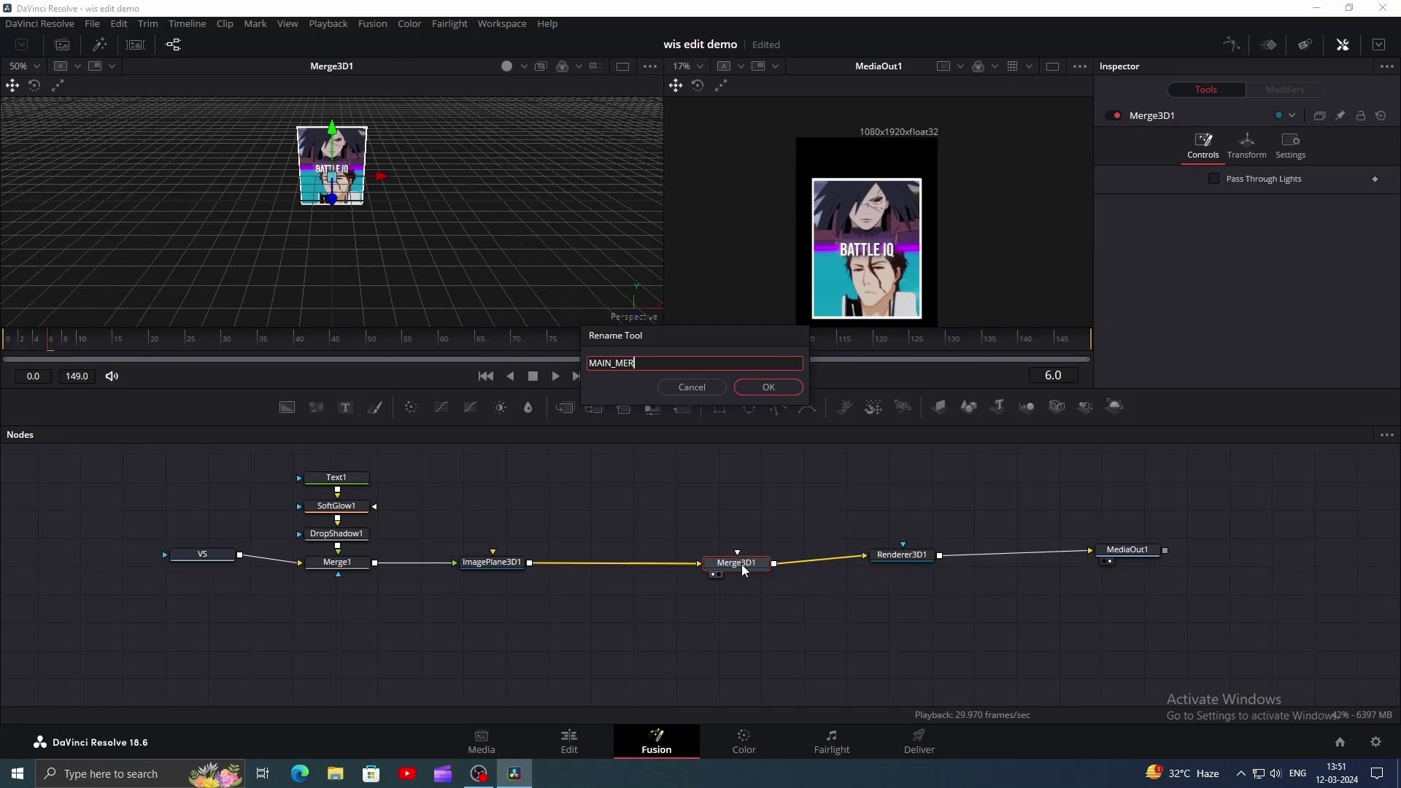
pyautogui.press('Return')
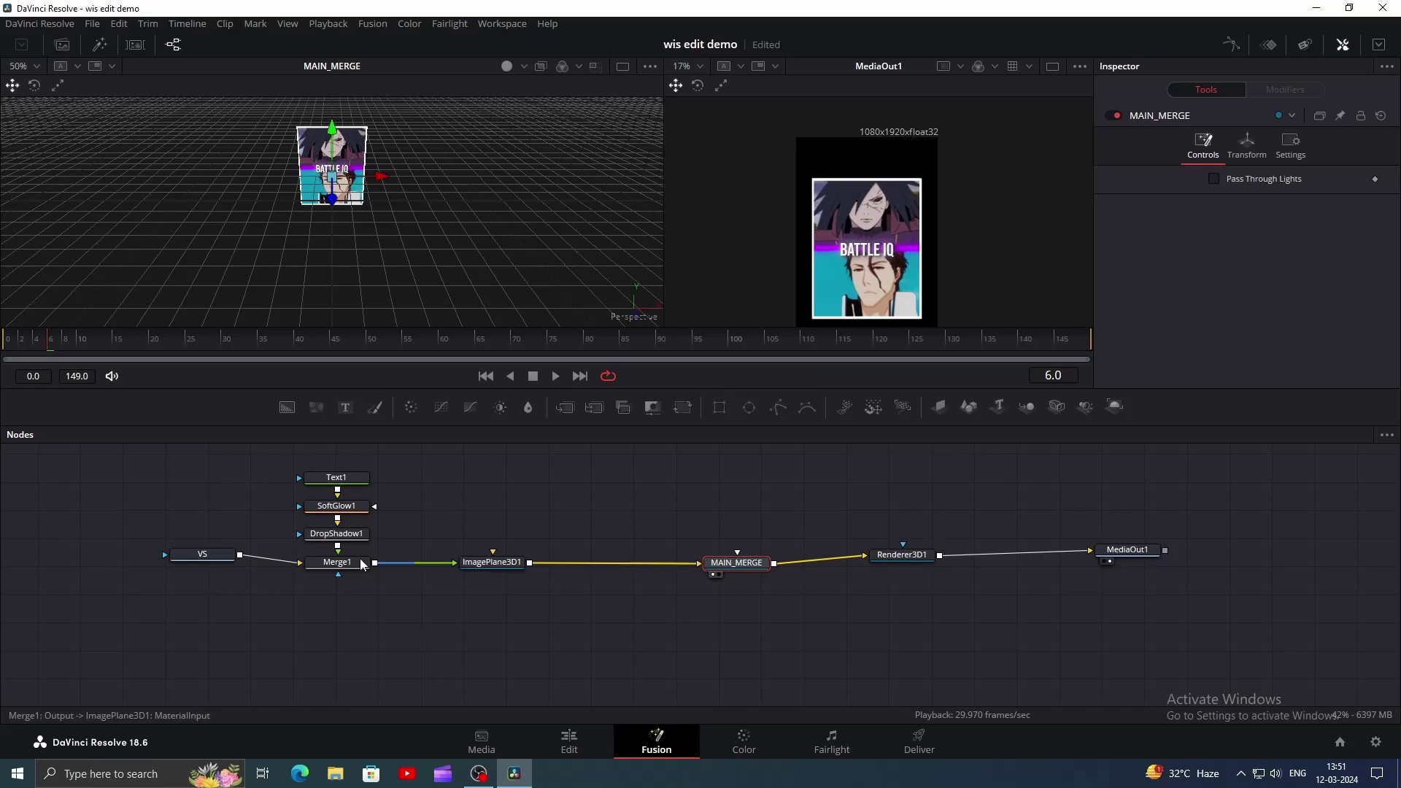
pyautogui.moveTo(213, 554); pyautogui.dragTo(209, 566)
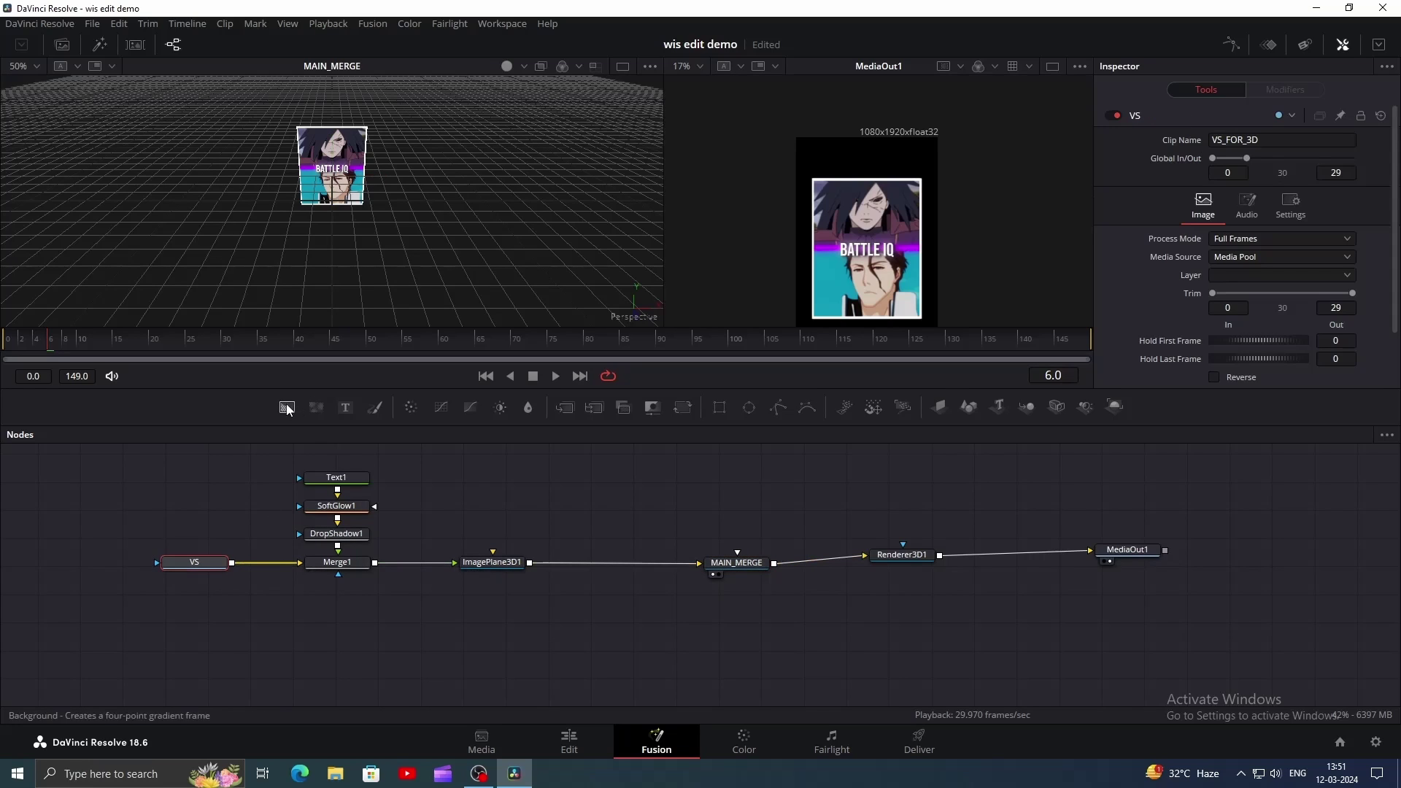
# Step: Add an unconnected Background node below the VS node, set its colour to white and rename it CIRCLE
pyautogui.moveTo(287, 407); pyautogui.dragTo(274, 665)
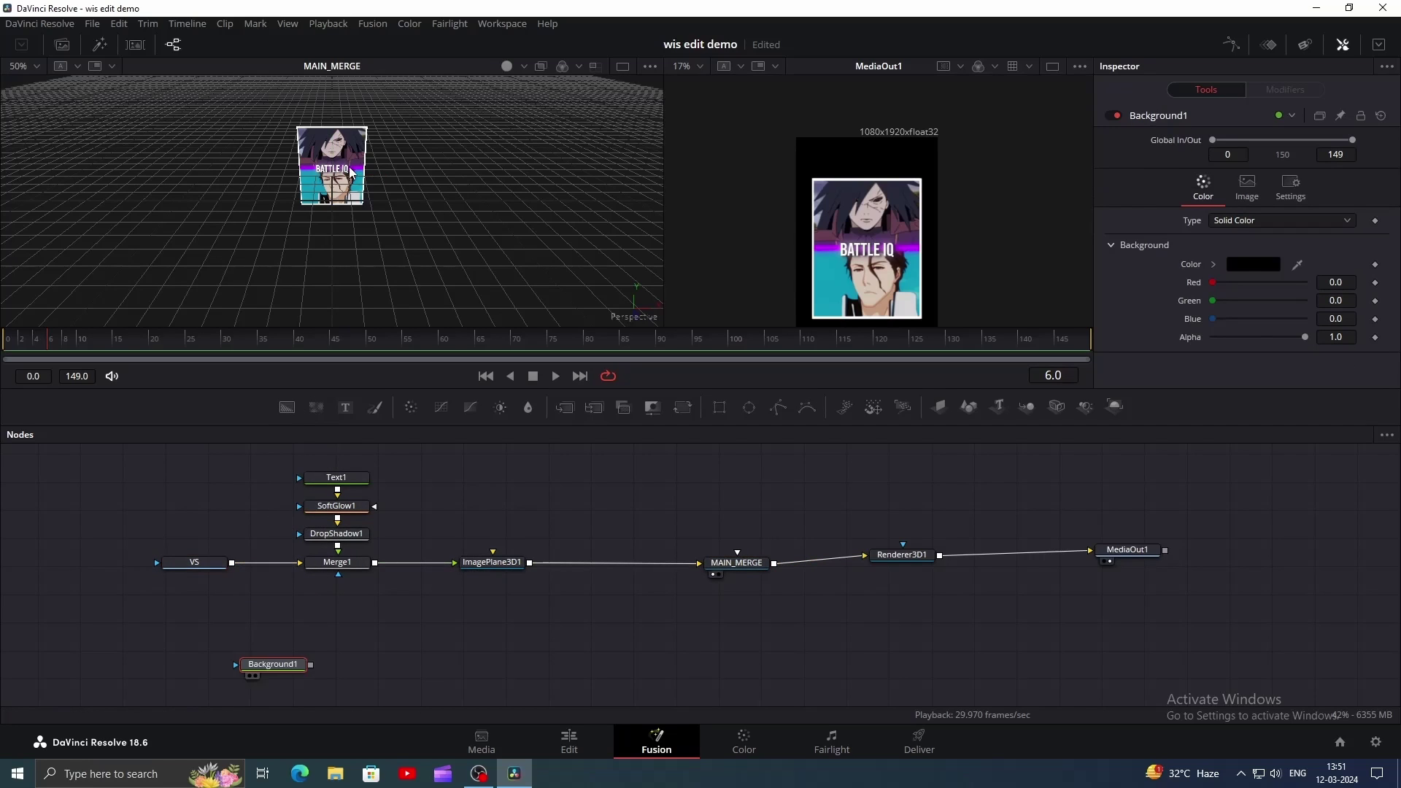
pyautogui.press('1')
pyautogui.click(1252, 265)
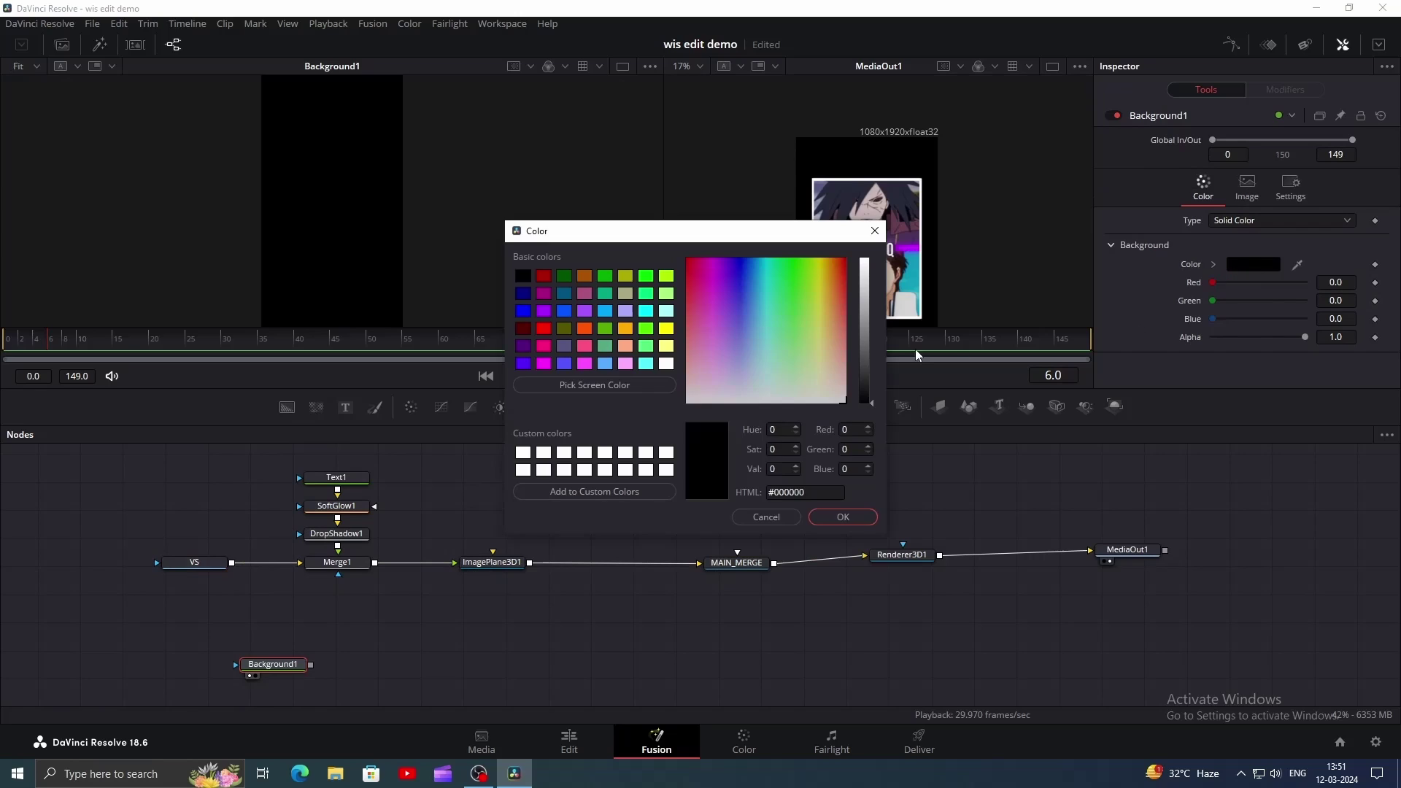
pyautogui.click(666, 453)
pyautogui.click(843, 517)
pyautogui.press('F2')
pyautogui.write('CIRCLE')
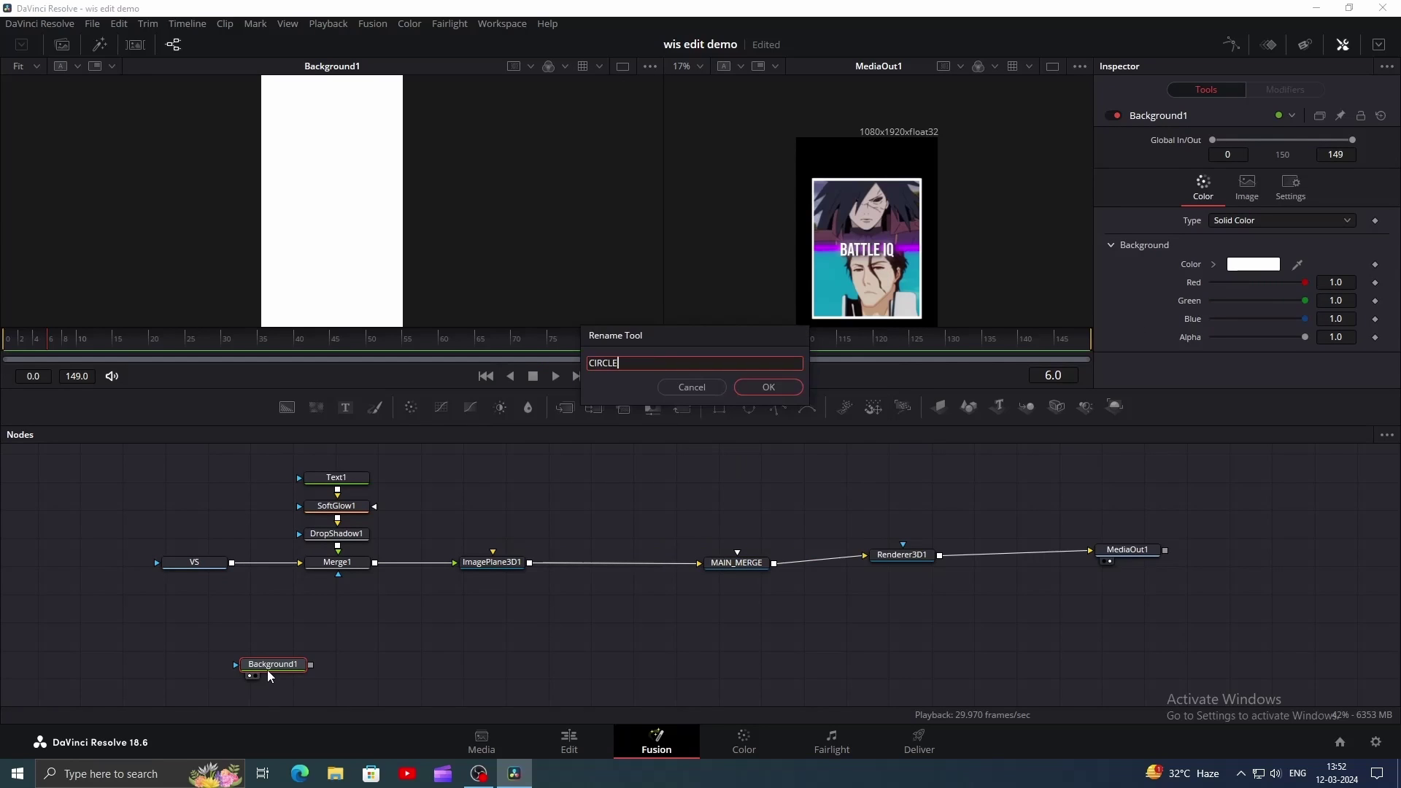
pyautogui.press('Return')
# Step: Mask CIRCLE into a thin ring with a large ellipse and a slightly smaller second ellipse whose paint mode is Subtract
pyautogui.click(749, 407)
pyautogui.moveTo(357, 224); pyautogui.dragTo(378, 255)
pyautogui.click(748, 407)
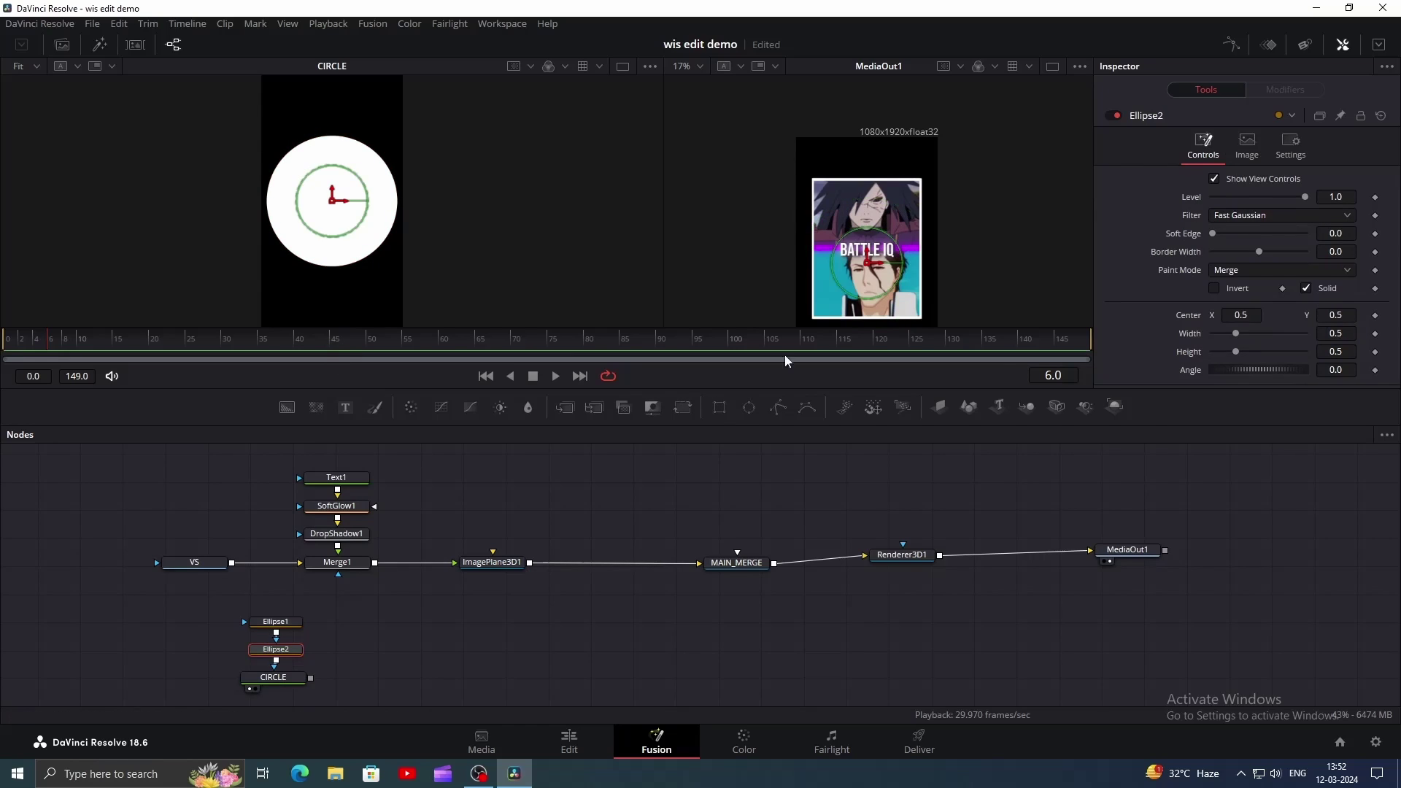
pyautogui.click(1231, 272)
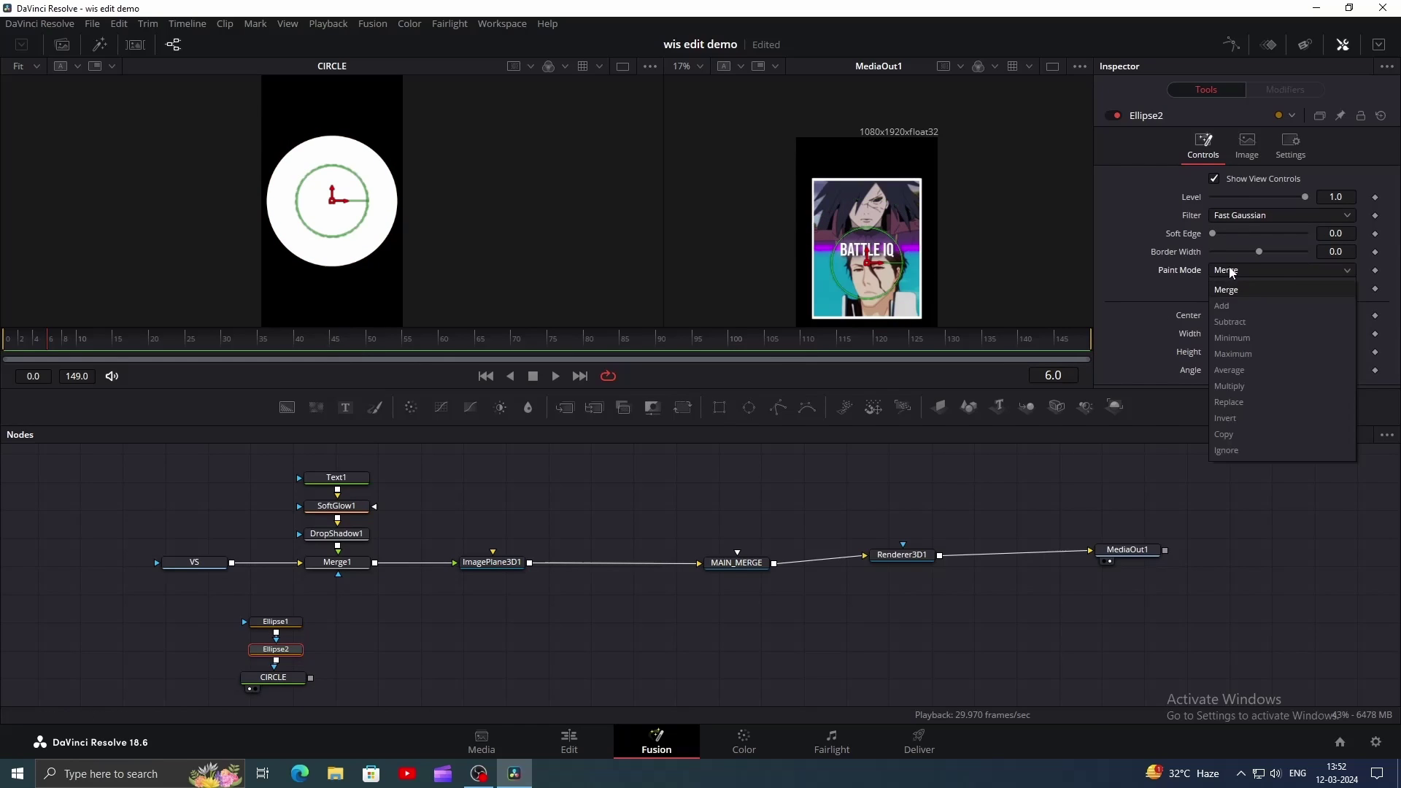
pyautogui.click(1232, 322)
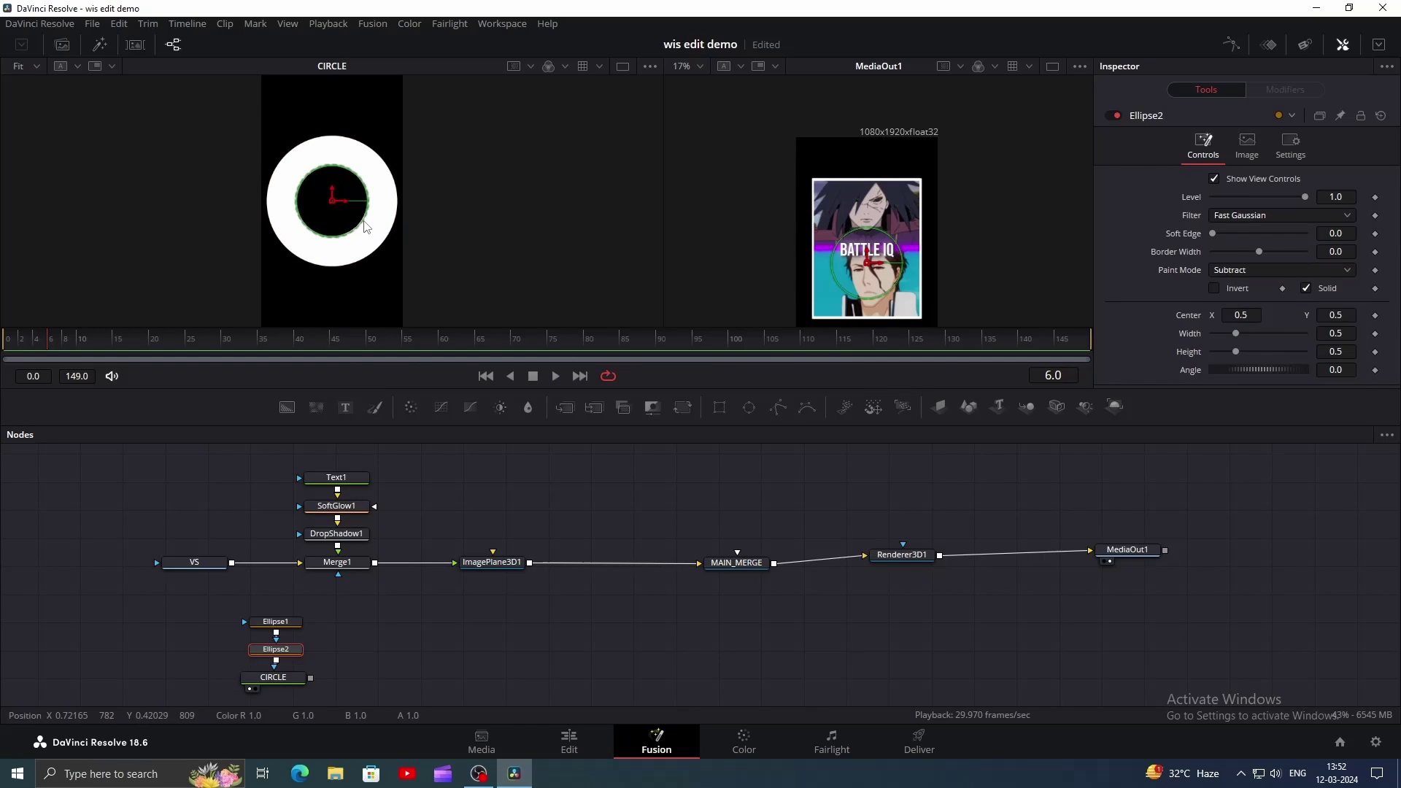
pyautogui.moveTo(365, 227); pyautogui.dragTo(391, 249)
pyautogui.click(481, 485)
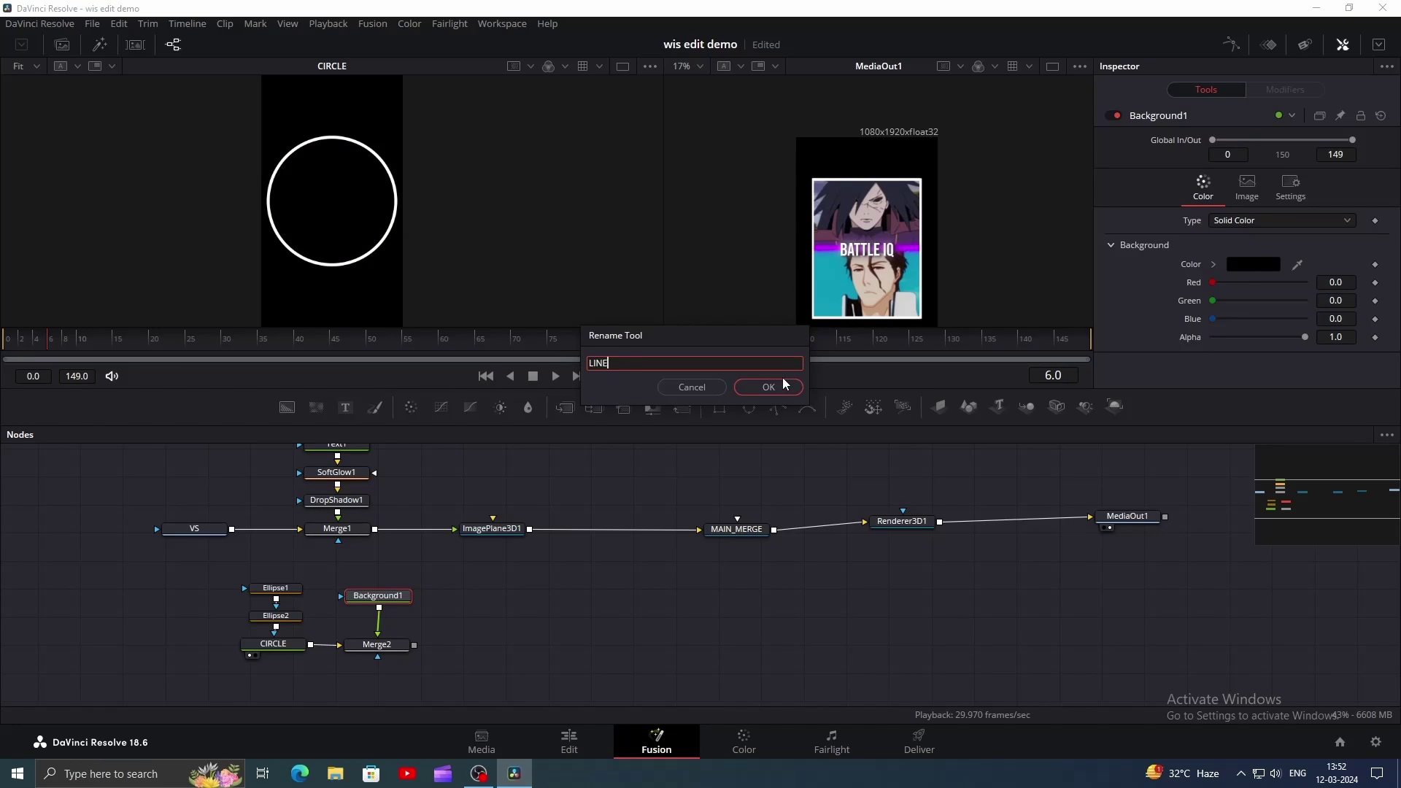
# Step: Rename the background merged over CIRCLE to LINE and mask it with a rectangle about 0.028 wide and 0.75 high
pyautogui.click(768, 387)
pyautogui.click(719, 407)
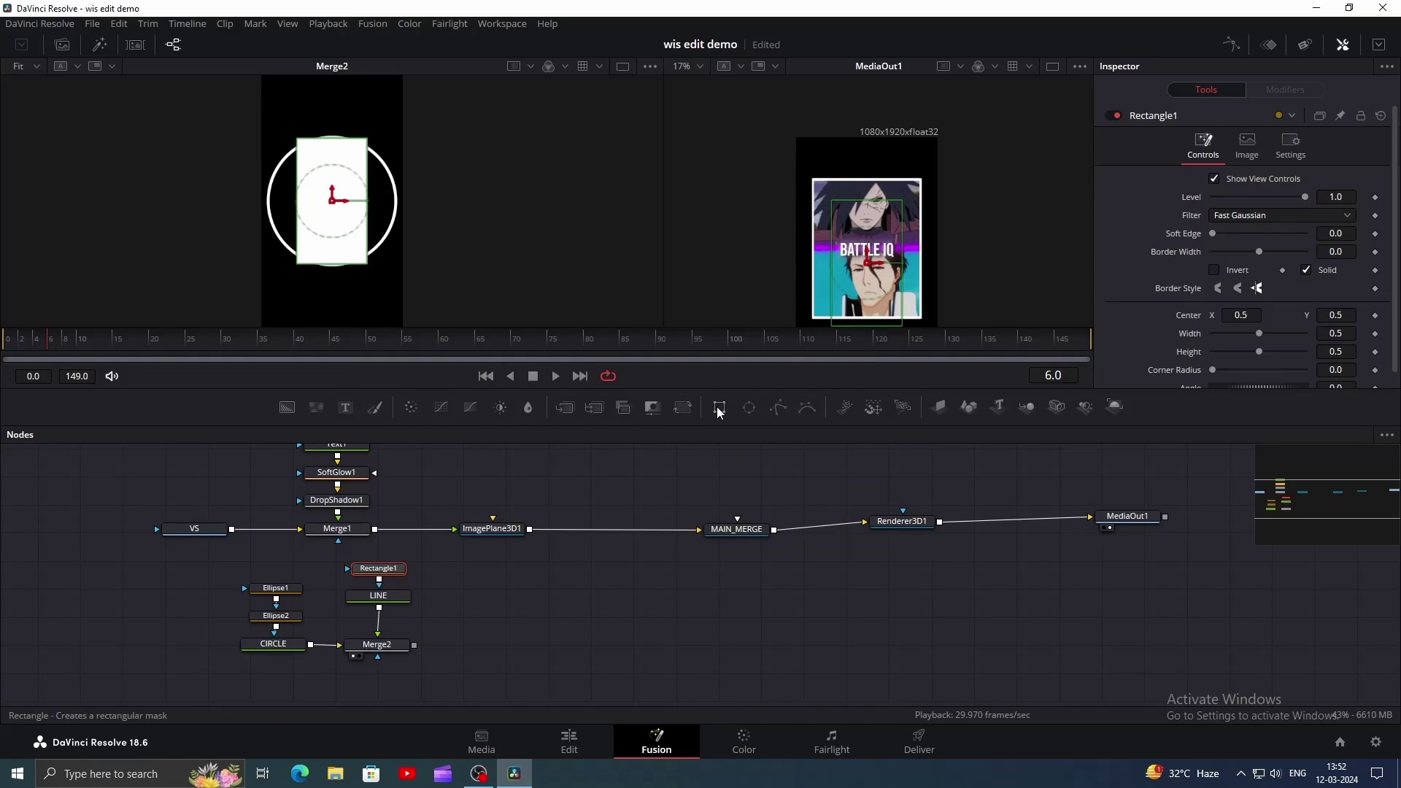
pyautogui.moveTo(368, 270); pyautogui.dragTo(335, 275)
pyautogui.scroll(1, 335, 275)
pyautogui.click(621, 675)
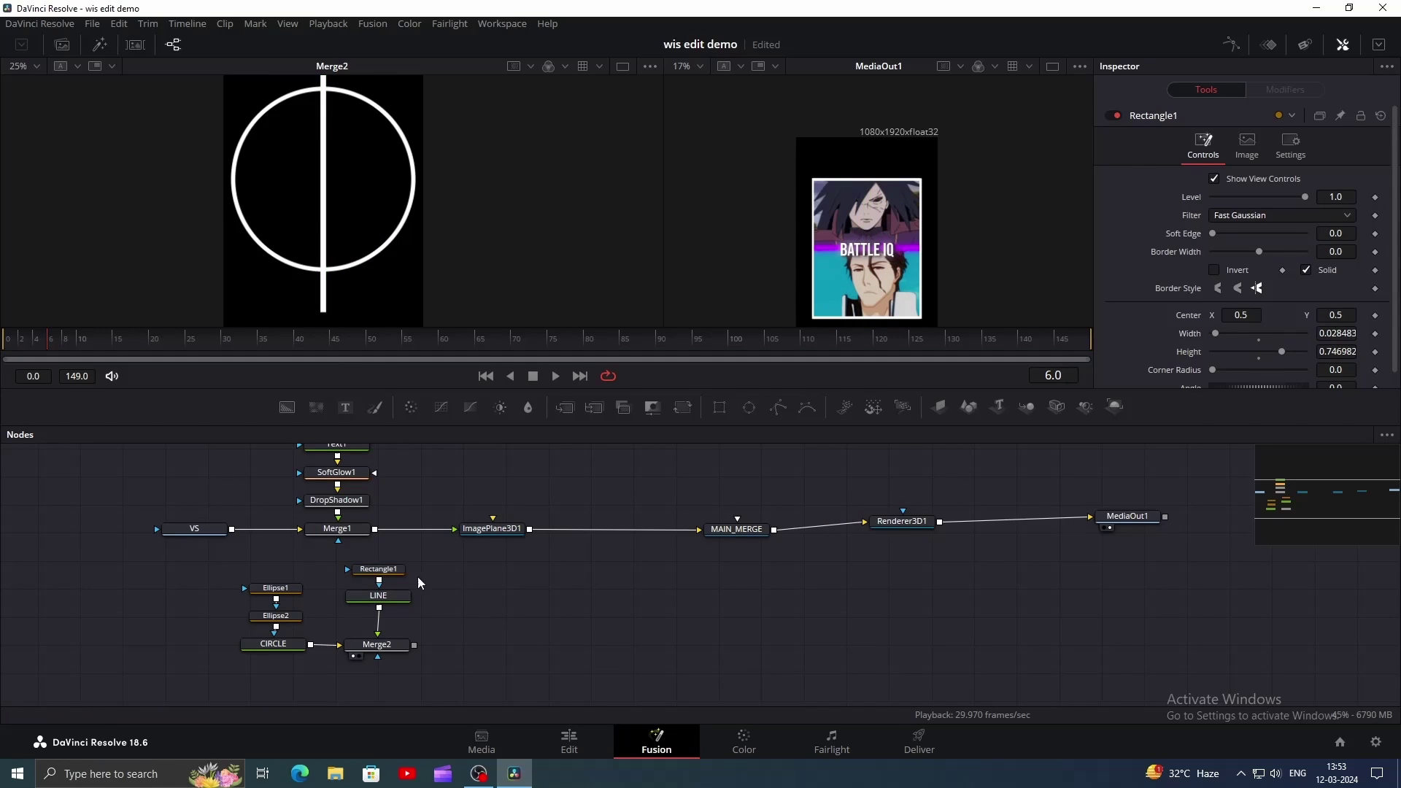
# Step: Rotate LINE's rectangle mask to a diagonal and combine it with its duplicate Rectangle1_1 using paint mode Add
pyautogui.click(399, 572)
pyautogui.scroll(-1, 1226, 376)
pyautogui.moveTo(1241, 373); pyautogui.dragTo(1274, 373)
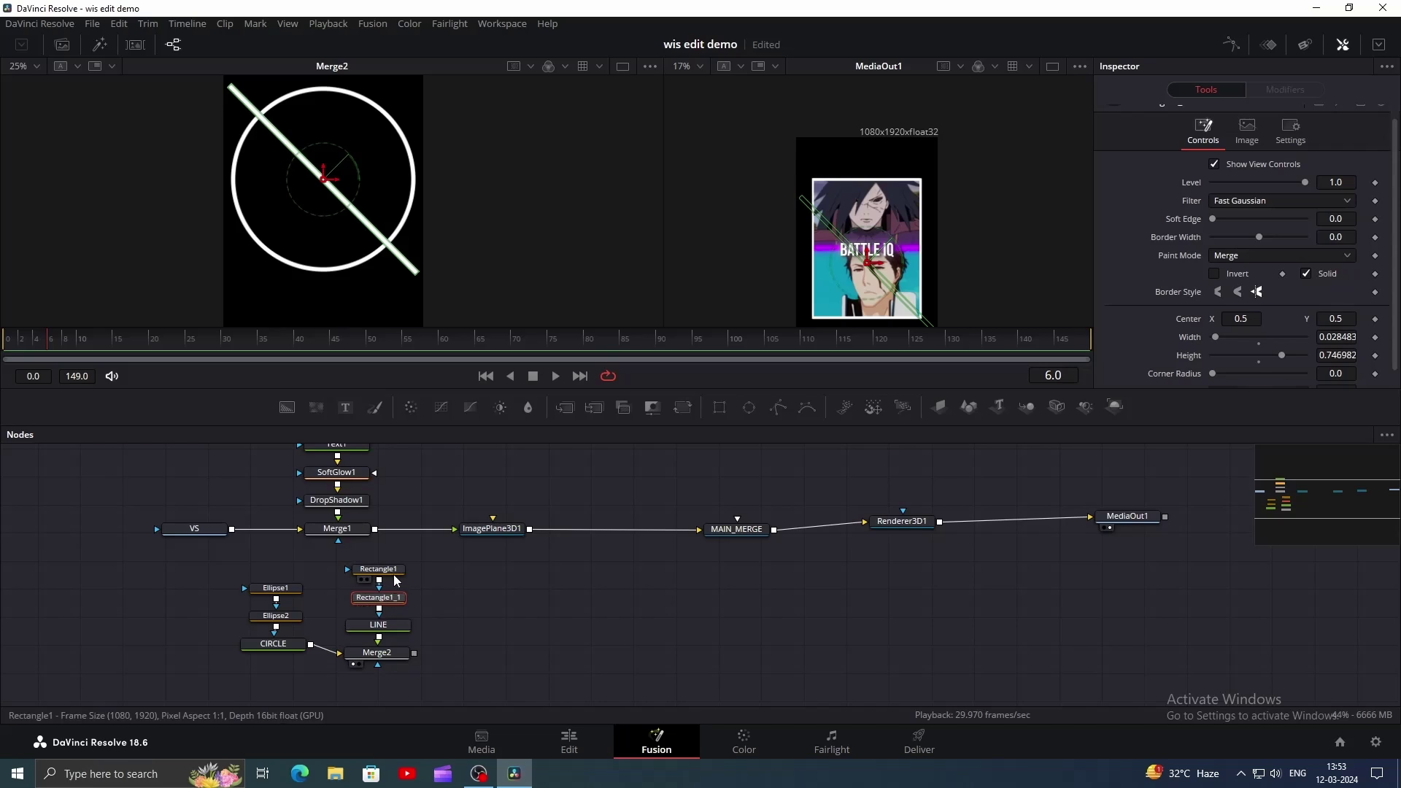
pyautogui.click(1243, 258)
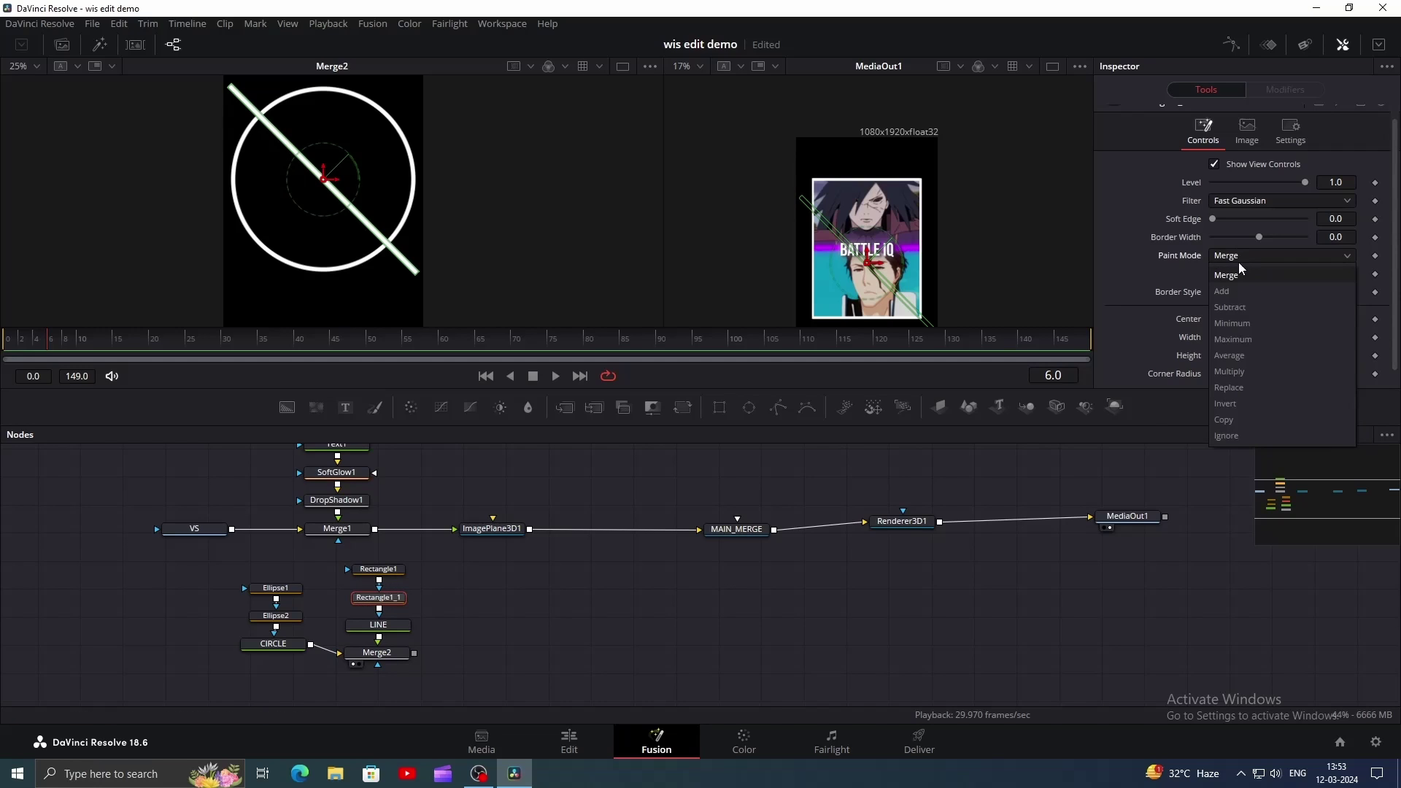
pyautogui.click(1231, 292)
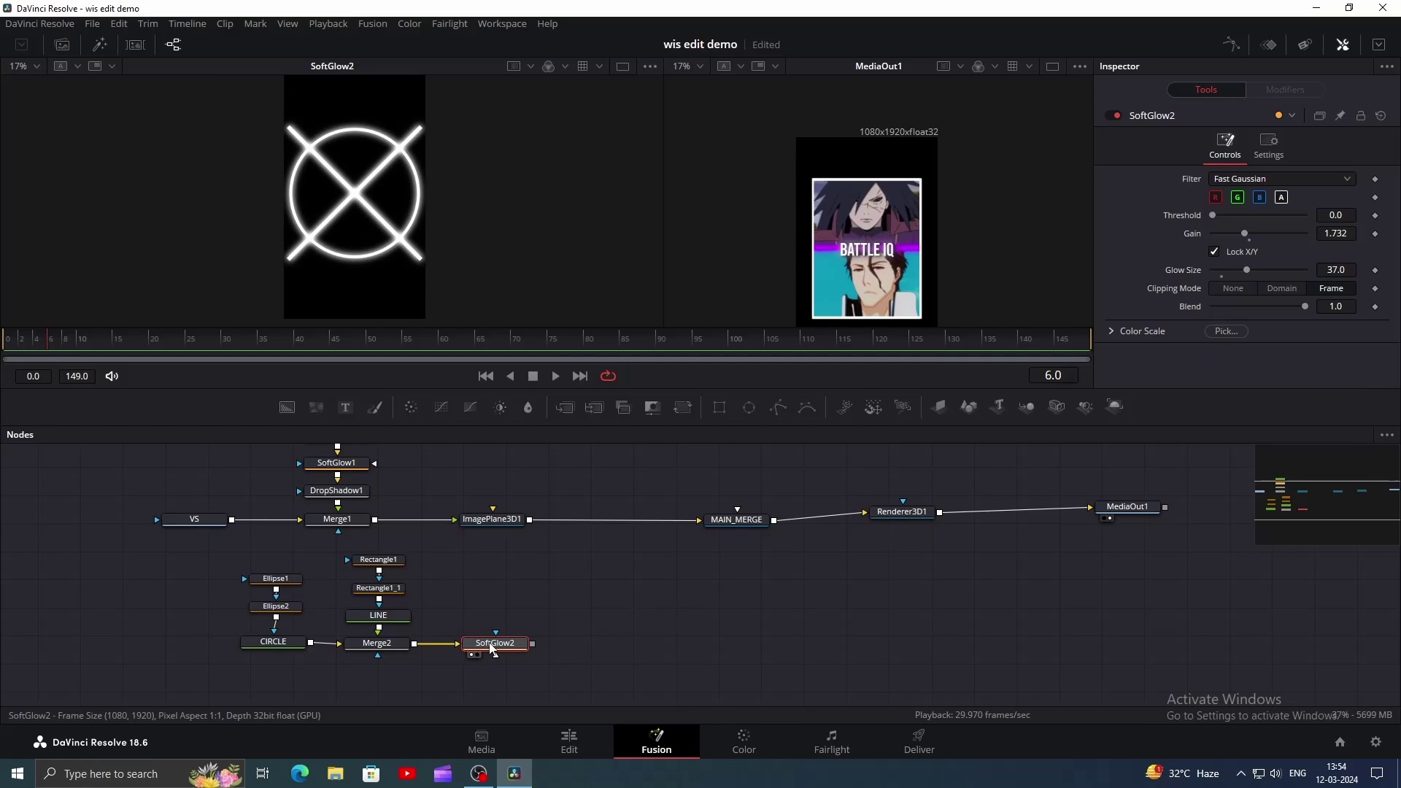
# Step: Add an image plane after SoftGlow2 and place a separate Merge3D node named PARENT_1 beside it
pyautogui.click(937, 407)
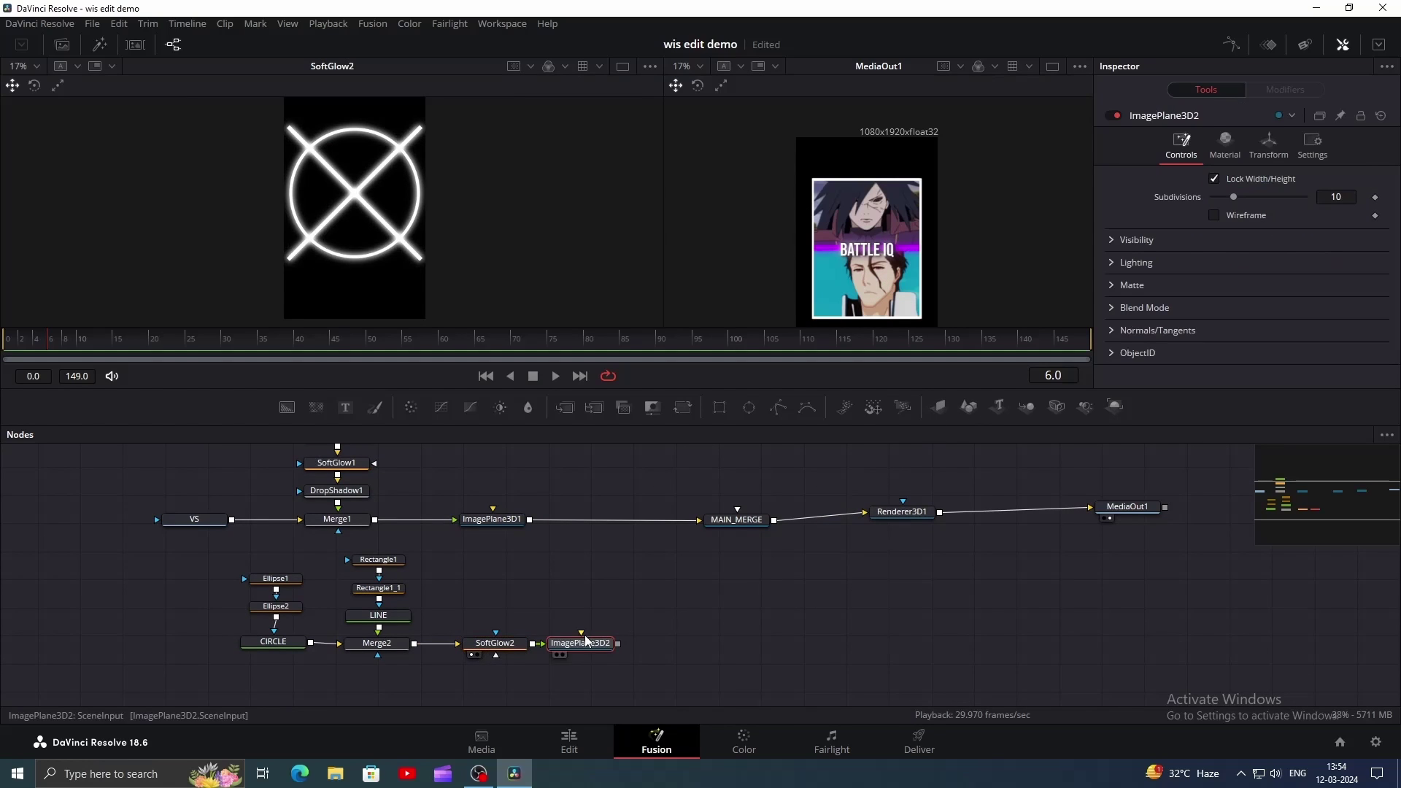
pyautogui.moveTo(584, 643); pyautogui.dragTo(602, 642)
pyautogui.moveTo(1025, 407); pyautogui.dragTo(637, 593)
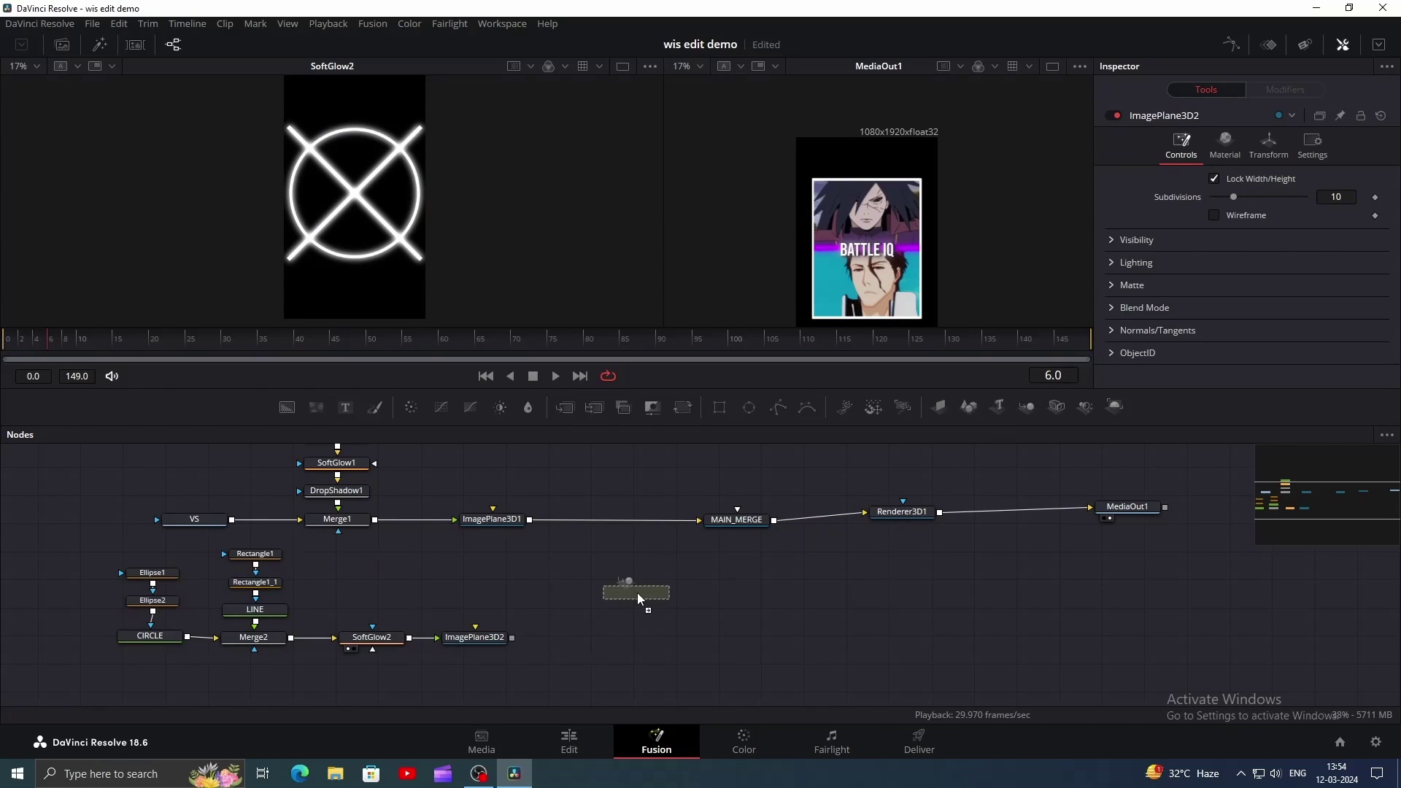
pyautogui.click(637, 592)
pyautogui.press('F2')
pyautogui.write('PARENT_1')
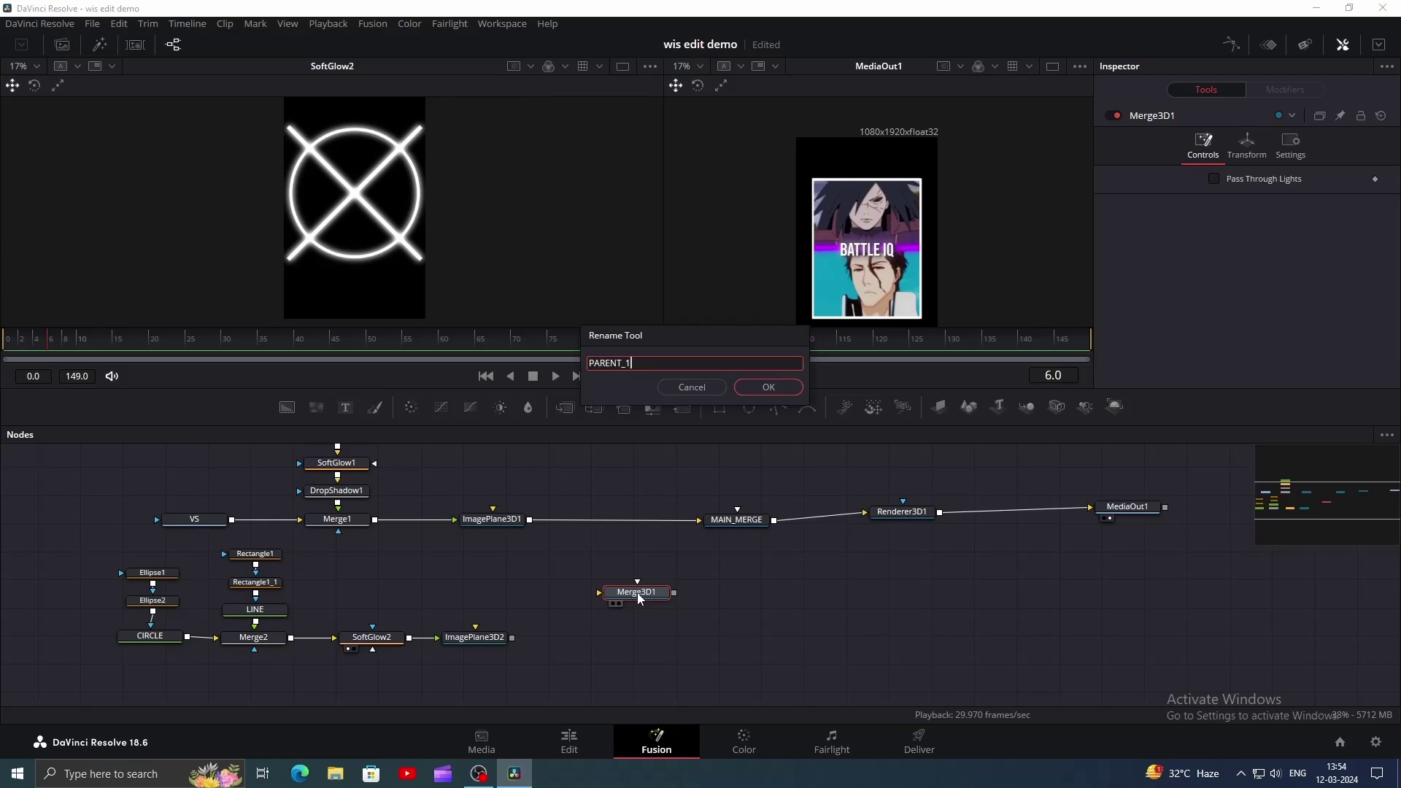
pyautogui.click(768, 386)
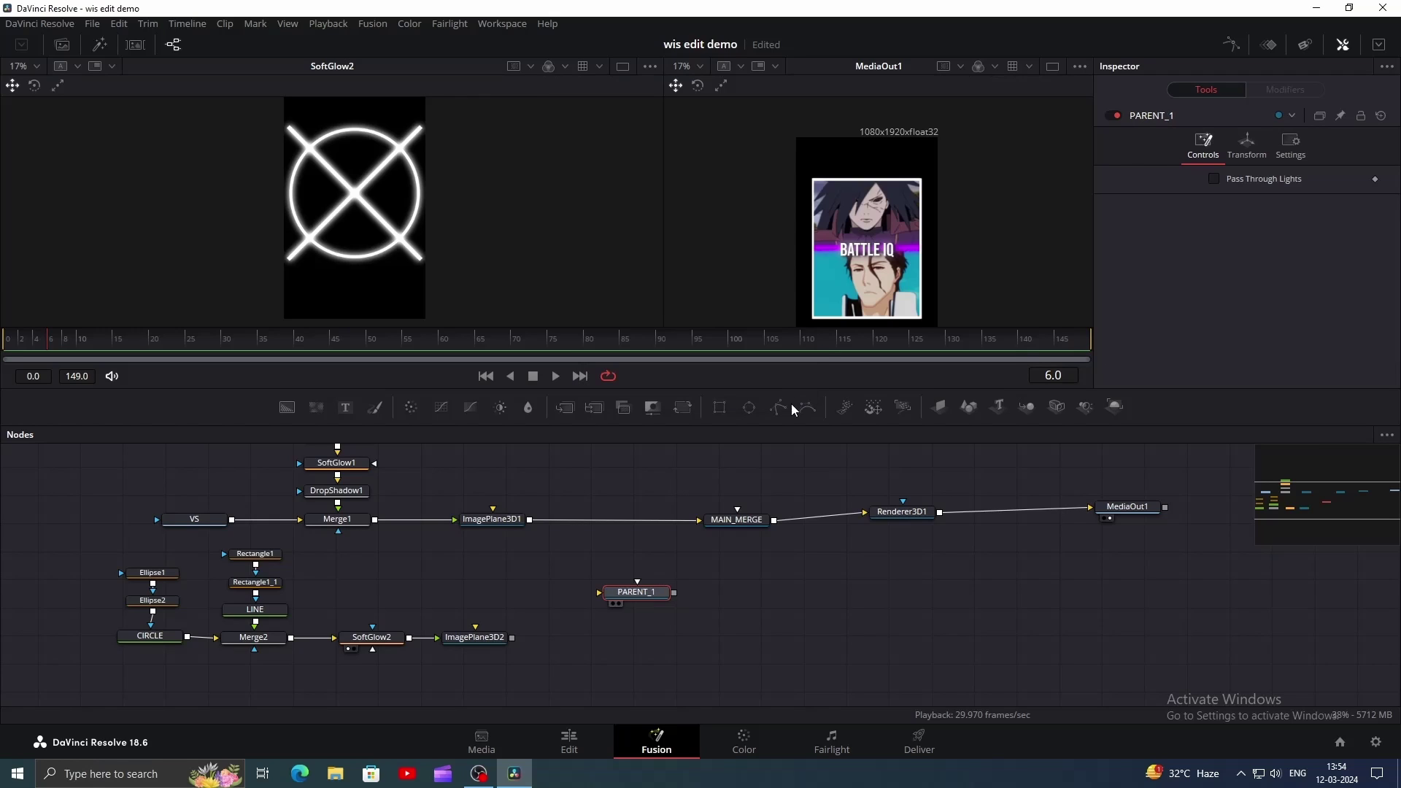
# Step: Combine both image planes in PARENT_1 feeding MAIN_MERGE, and offset the circle's plane behind the VS plane
pyautogui.click(738, 607)
pyautogui.moveTo(655, 520); pyautogui.dragTo(641, 591)
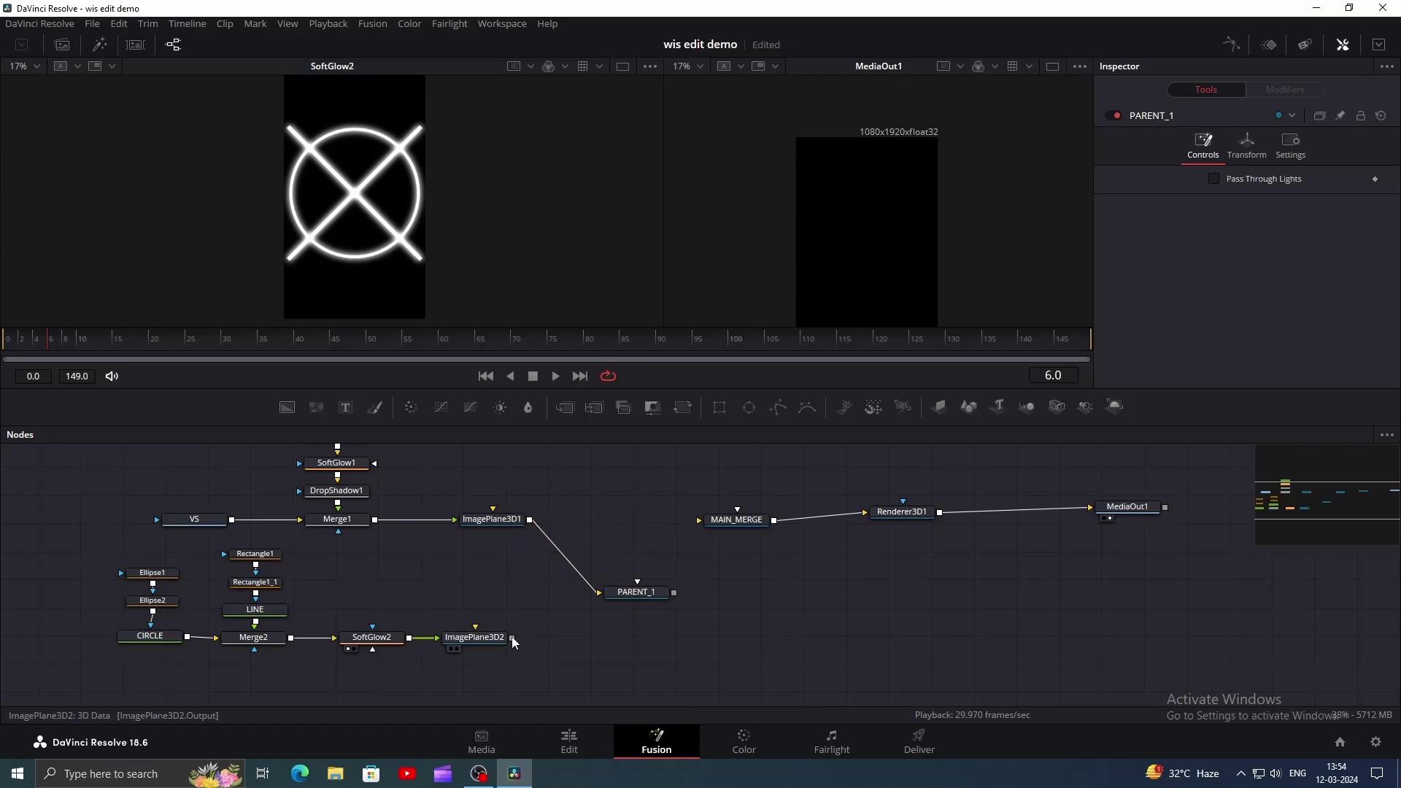
pyautogui.moveTo(511, 636); pyautogui.dragTo(750, 526)
pyautogui.moveTo(636, 592); pyautogui.dragTo(332, 199)
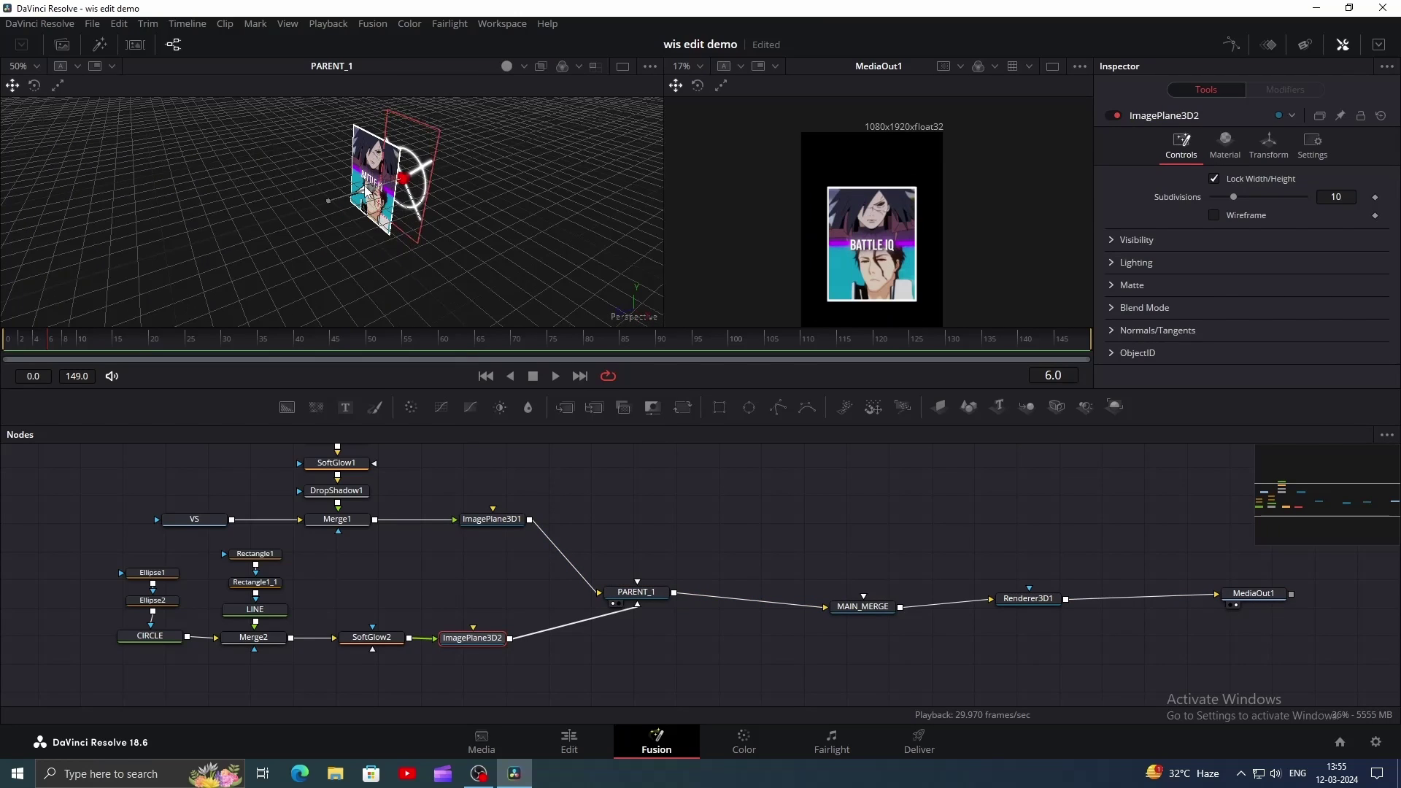
pyautogui.moveTo(365, 188); pyautogui.dragTo(368, 189)
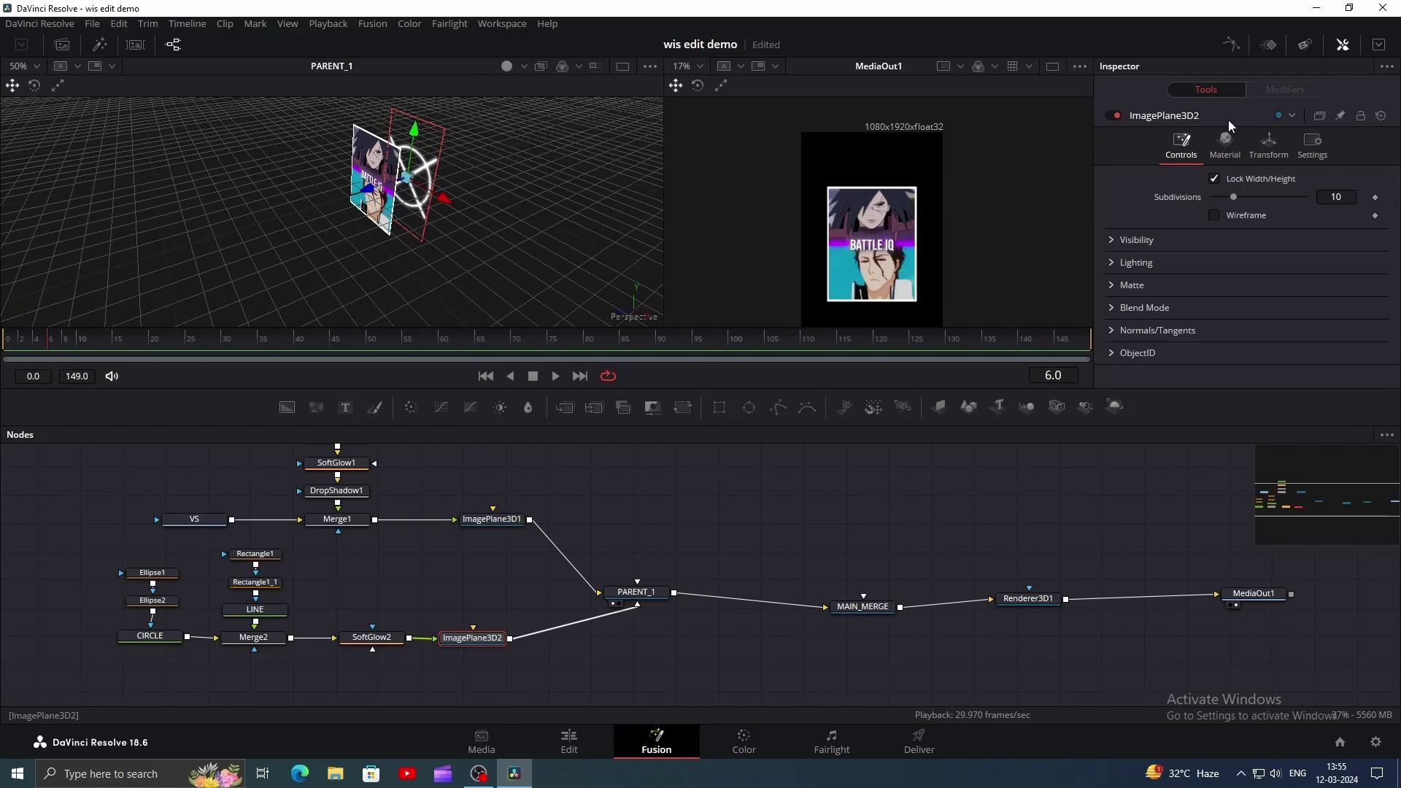
# Step: Scale the circle's image plane up to about 1.851 and insert a Drop Shadow between Merge1 and the VS image plane
pyautogui.click(1280, 139)
pyautogui.scroll(-3, 1249, 327)
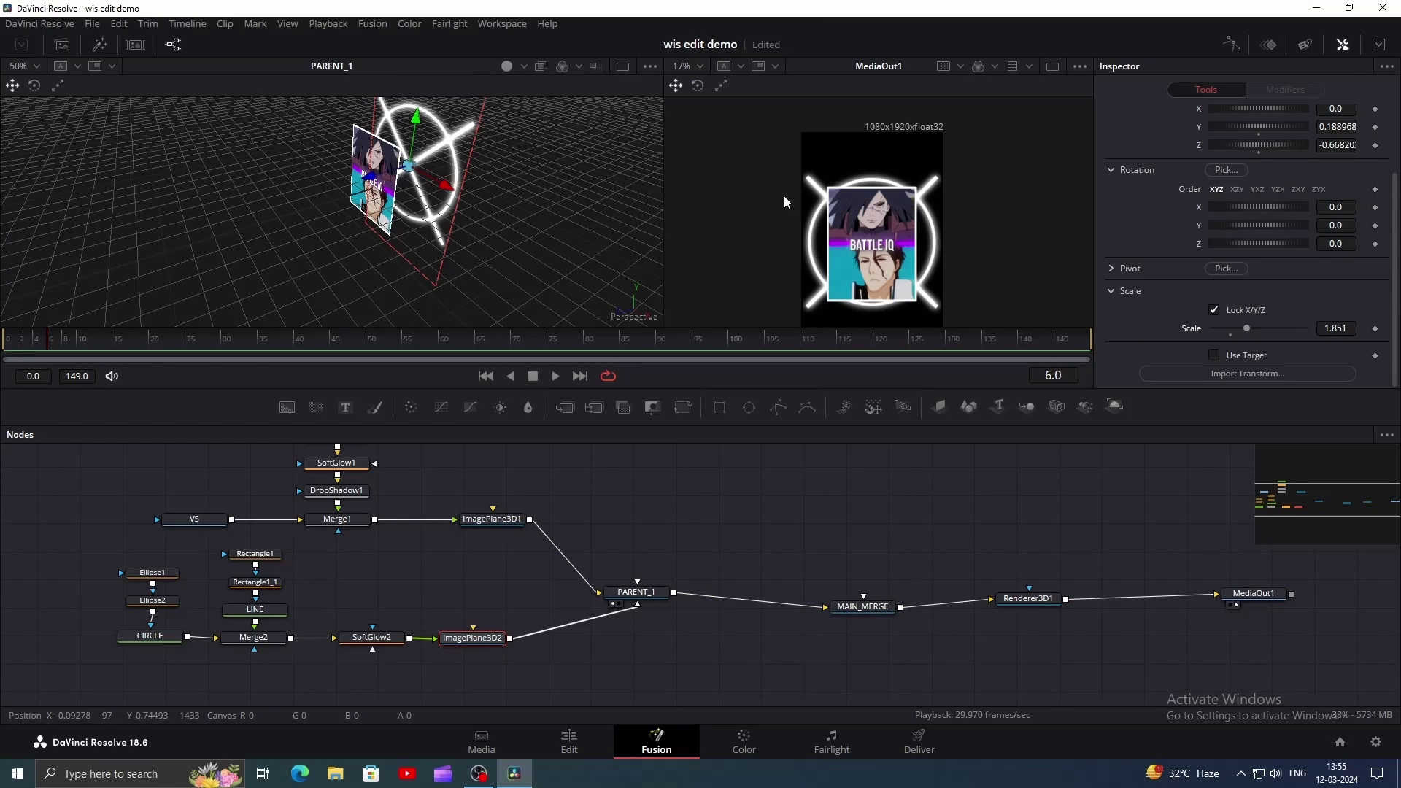
pyautogui.write('Drop Shadow')
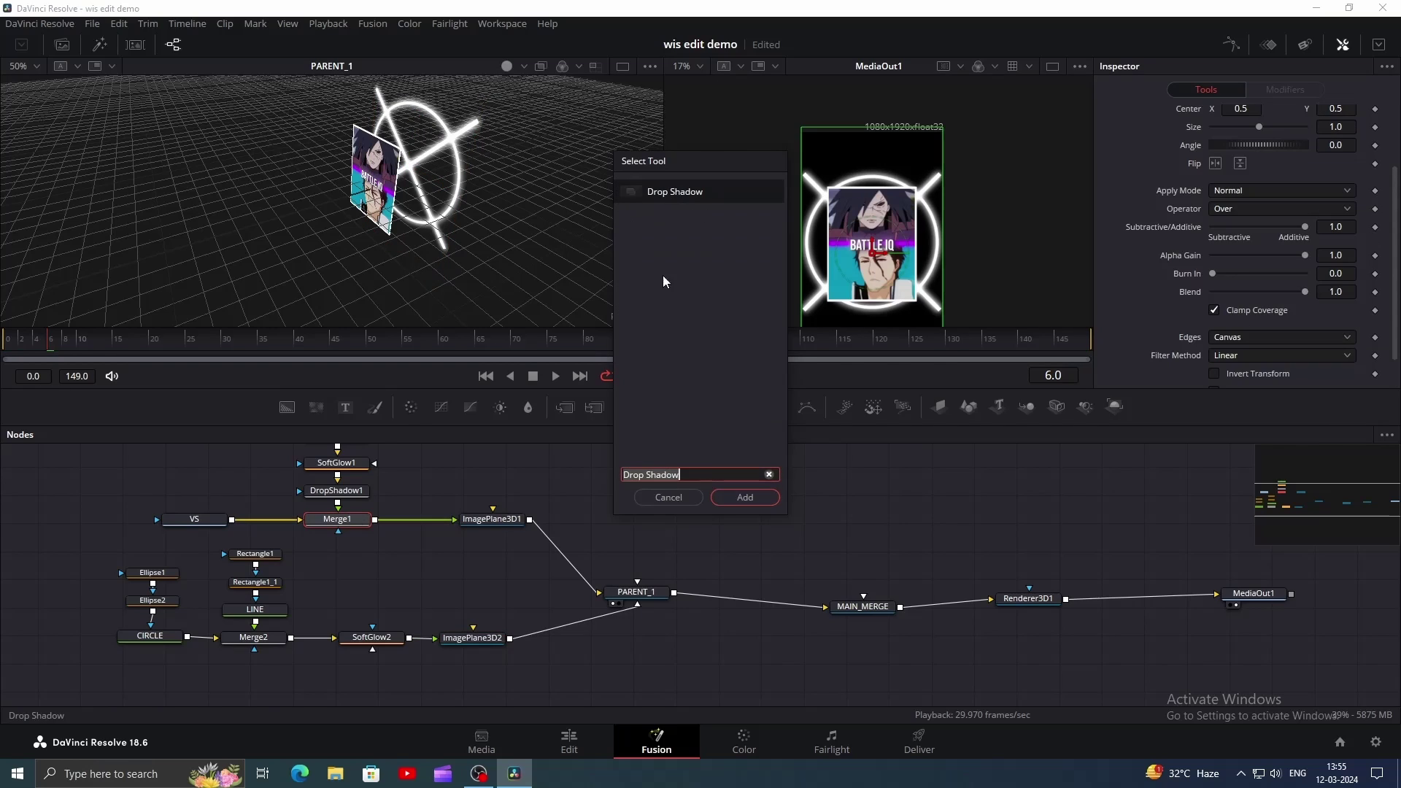
pyautogui.click(744, 497)
# Step: Enable looping on the VS clip and enclose the VS and circle branches with PARENT_1 in an orange underlay
pyautogui.click(194, 519)
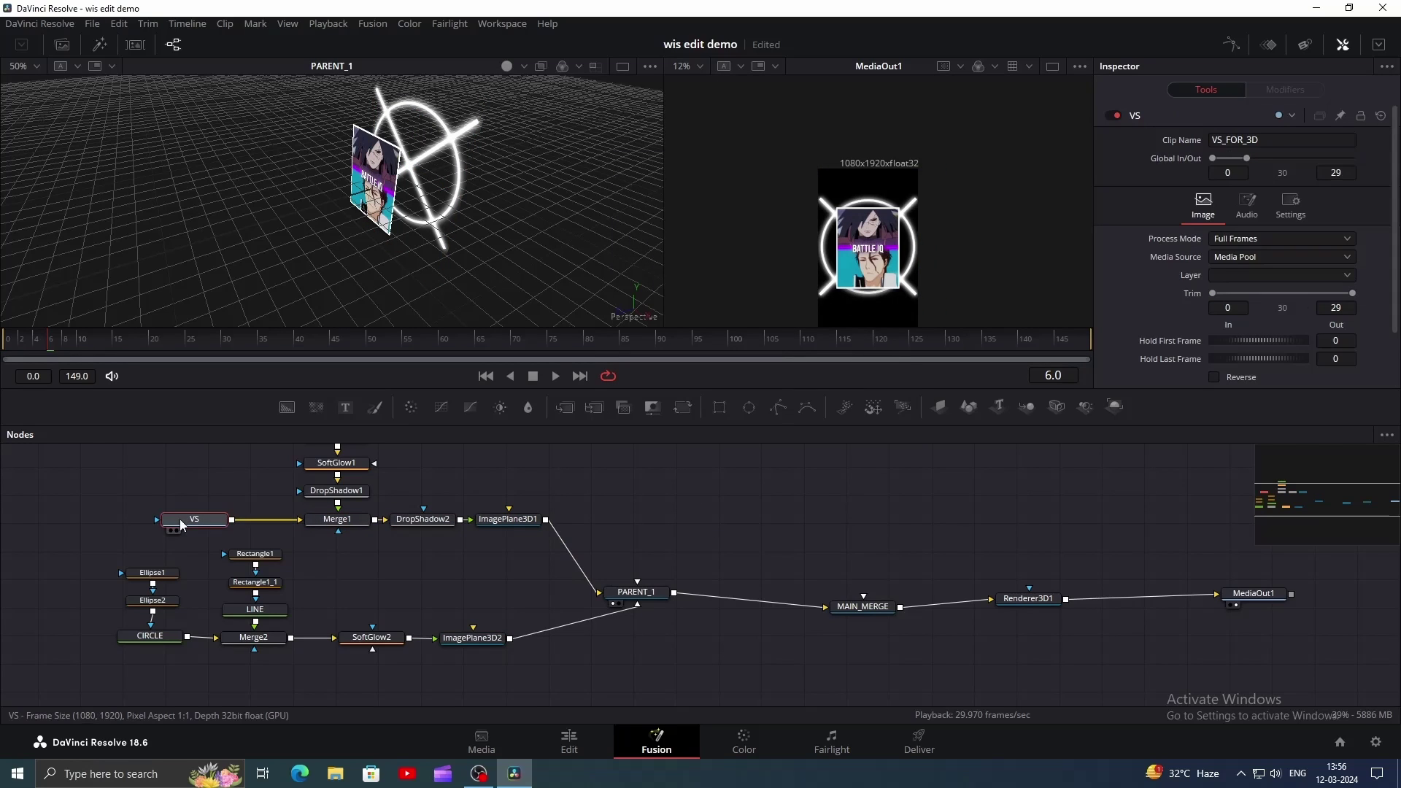
pyautogui.scroll(-2, 1106, 300)
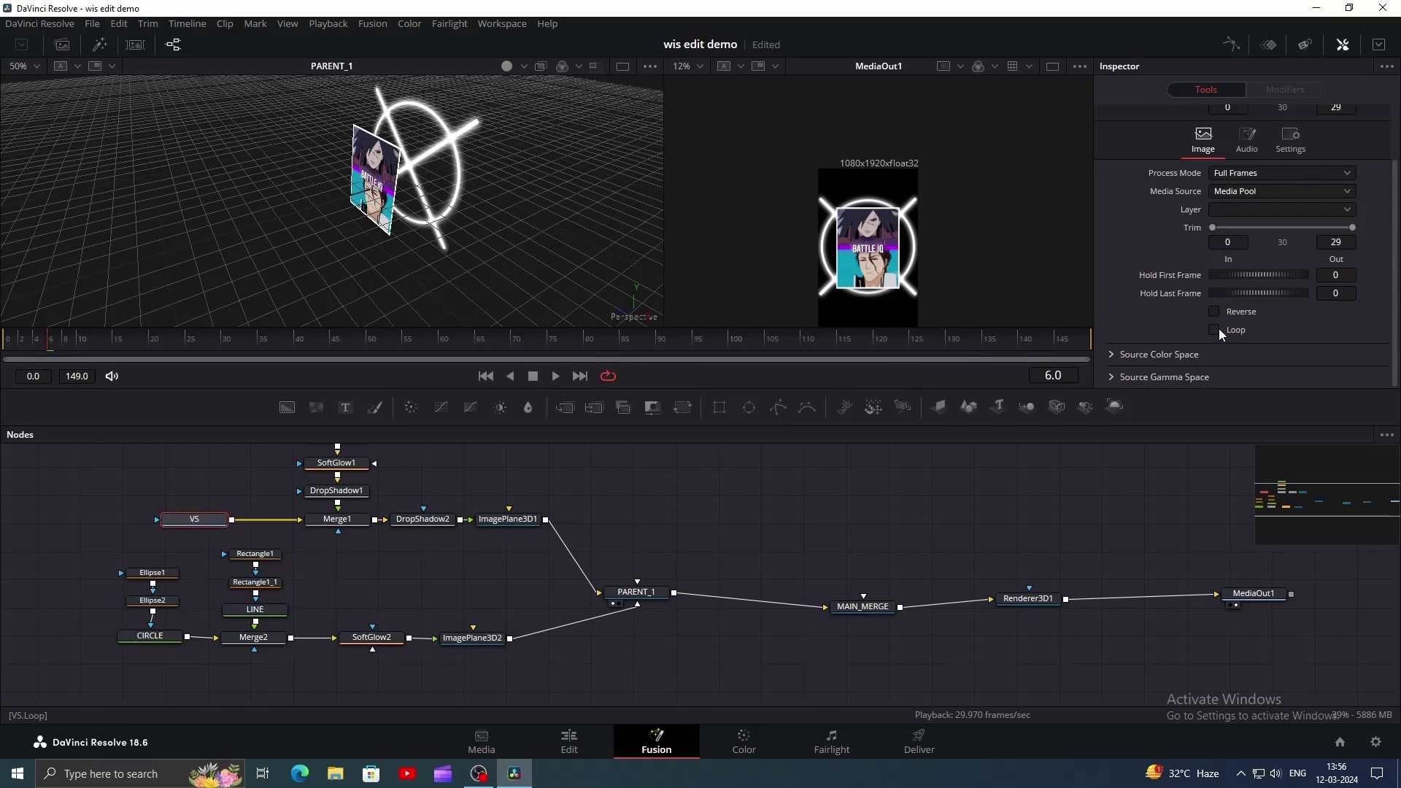
pyautogui.moveTo(49, 487); pyautogui.dragTo(598, 702)
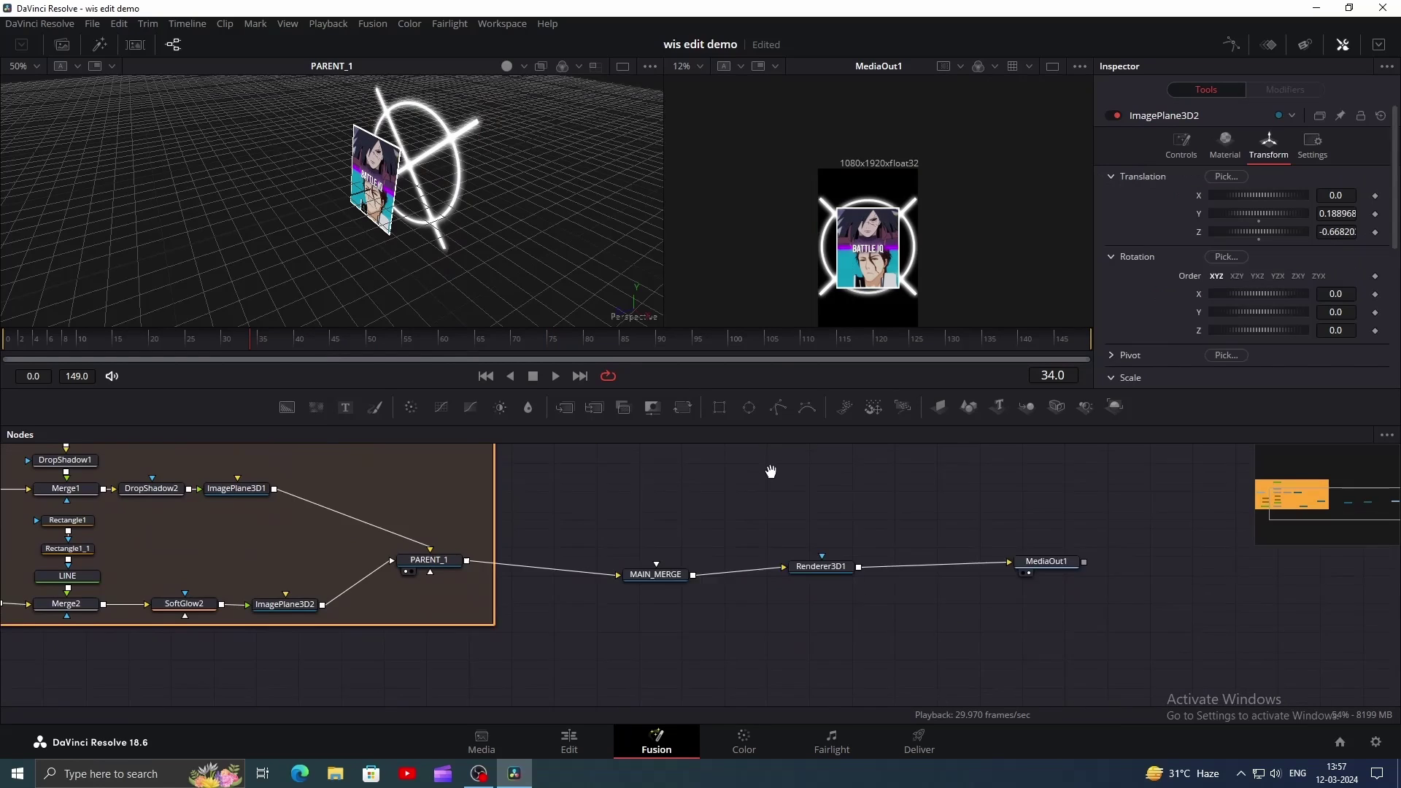
# Step: Add a Camera3D node feeding MAIN_MERGE and move the camera back along Z
pyautogui.moveTo(769, 467); pyautogui.dragTo(764, 489)
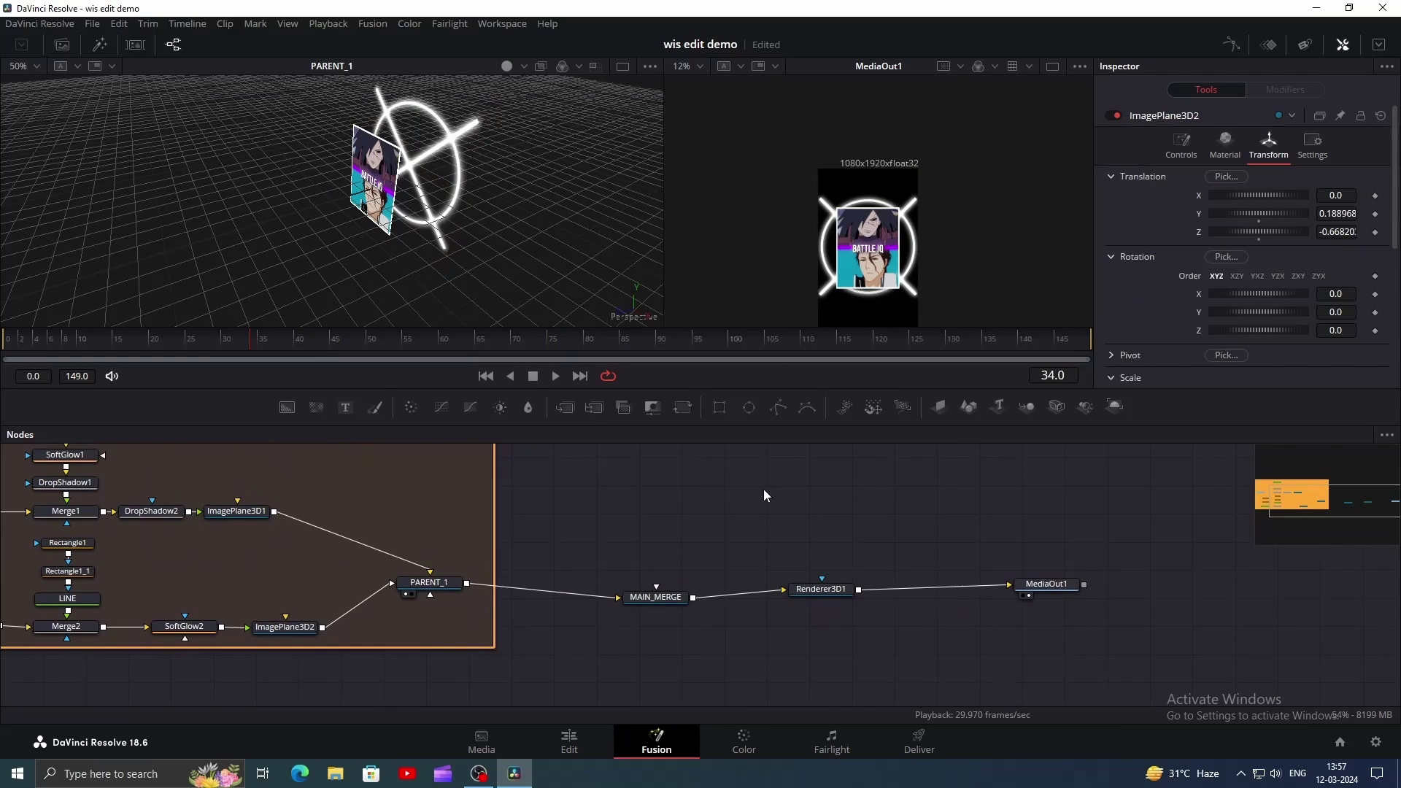
pyautogui.moveTo(678, 504); pyautogui.dragTo(657, 610)
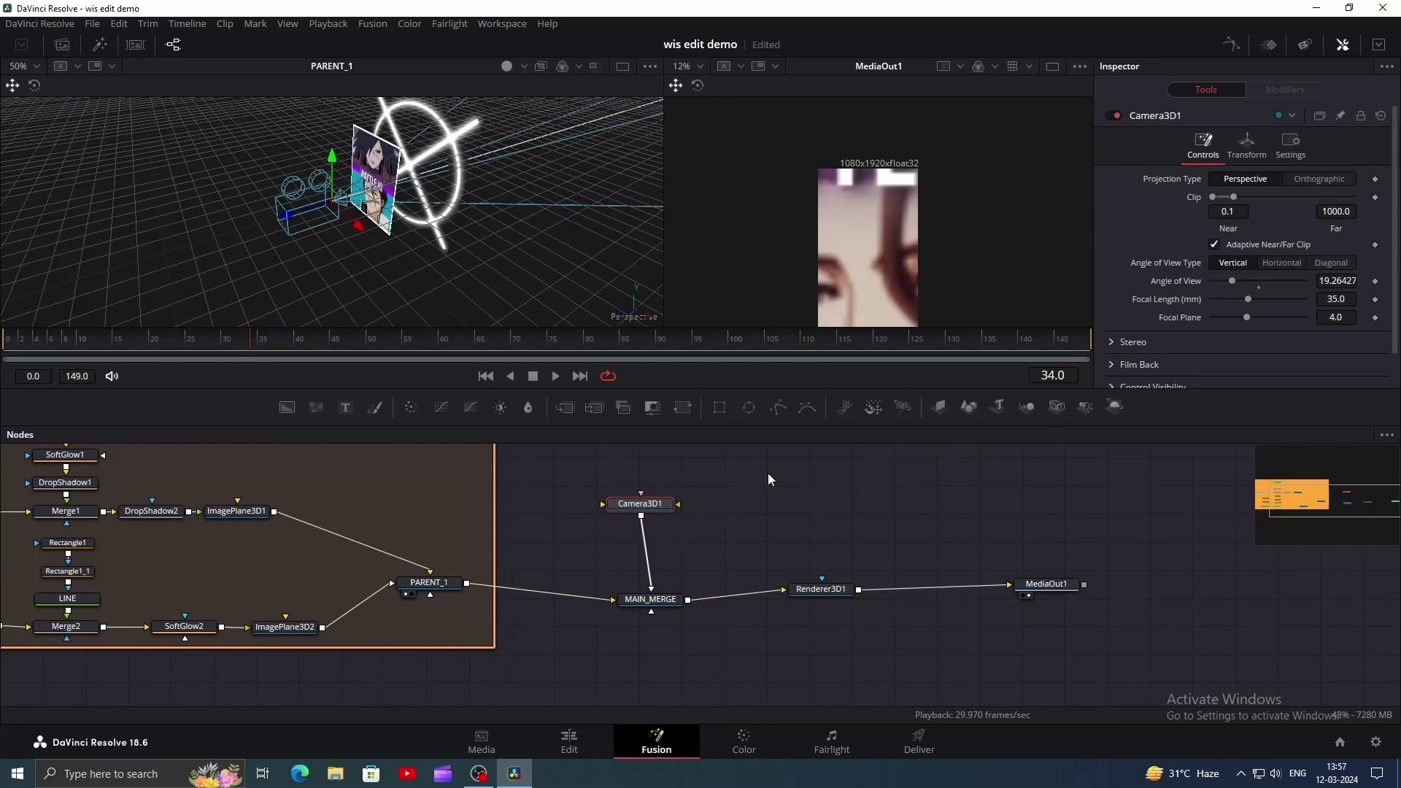
pyautogui.click(1246, 143)
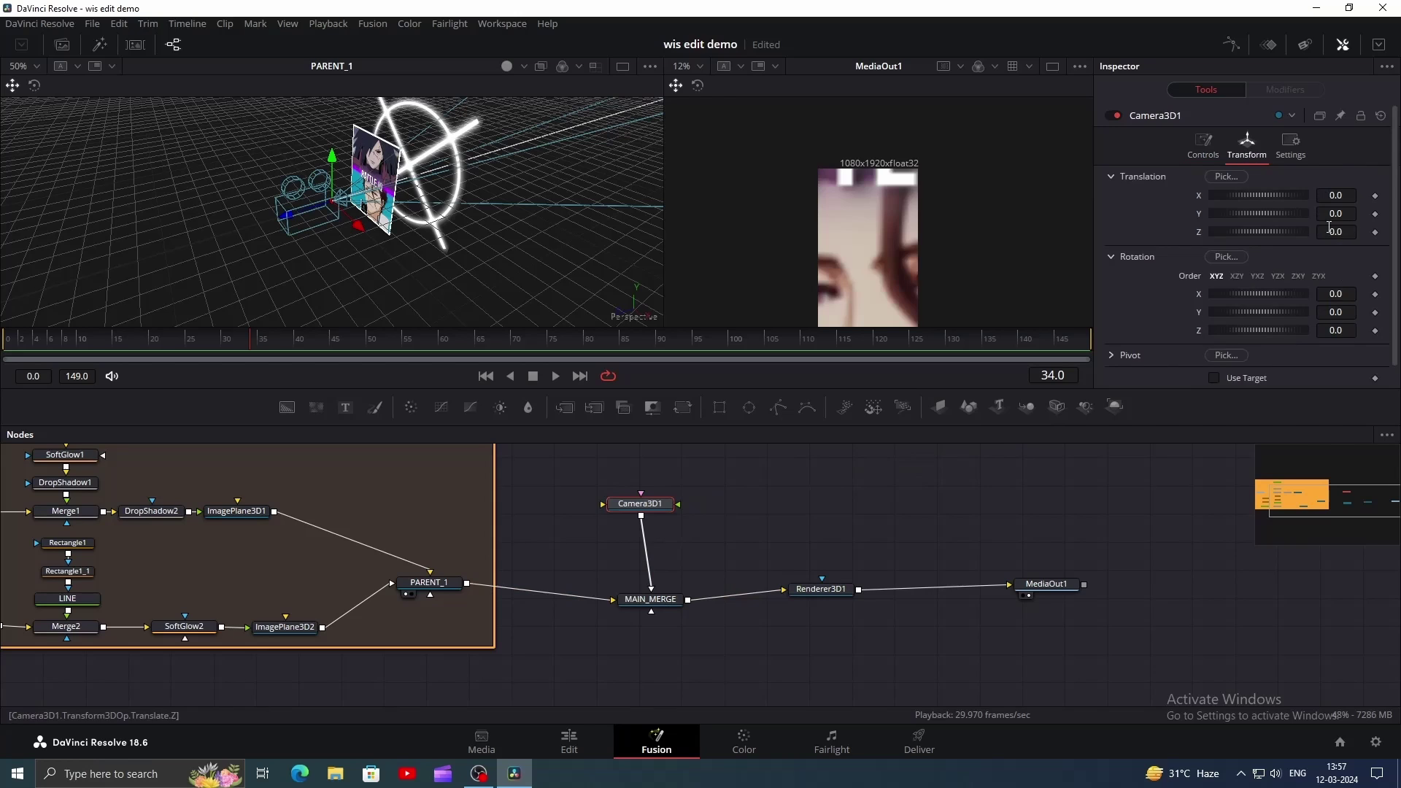
pyautogui.moveTo(1330, 227); pyautogui.dragTo(1372, 227)
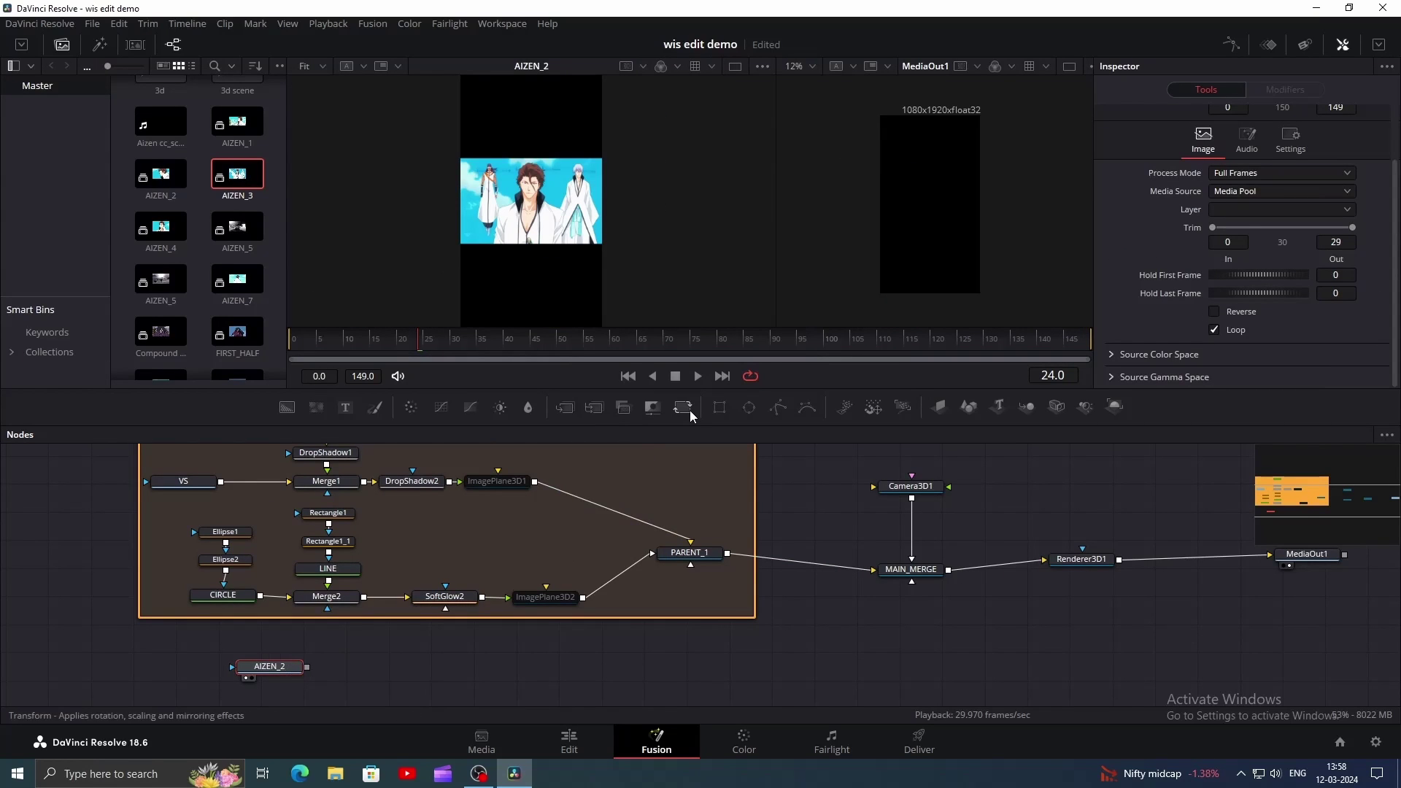
# Step: Frame the AIZEN_2 clip using a rectangle mask, a Transform of size 1.7 and a white polyline paint border
pyautogui.click(719, 407)
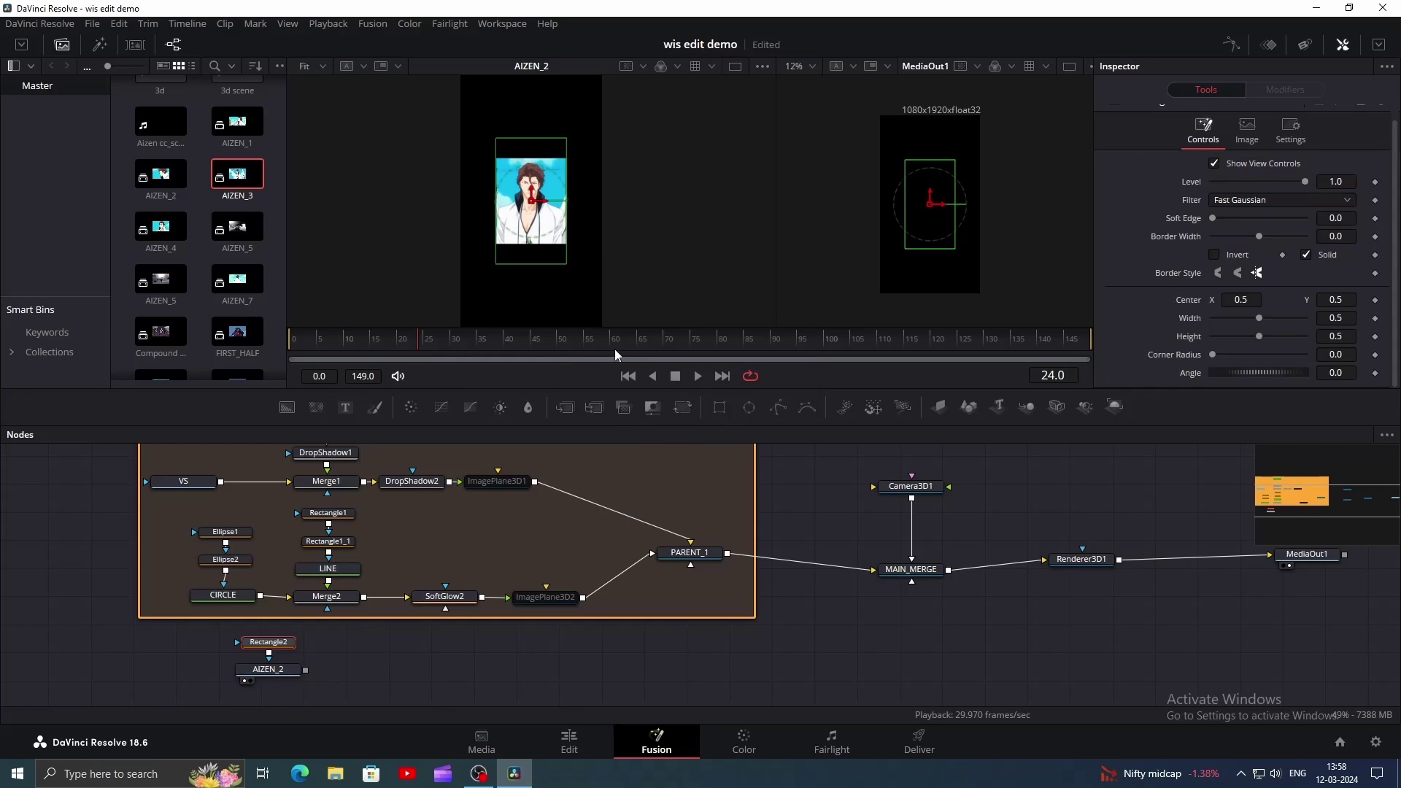
pyautogui.moveTo(570, 264); pyautogui.dragTo(566, 241)
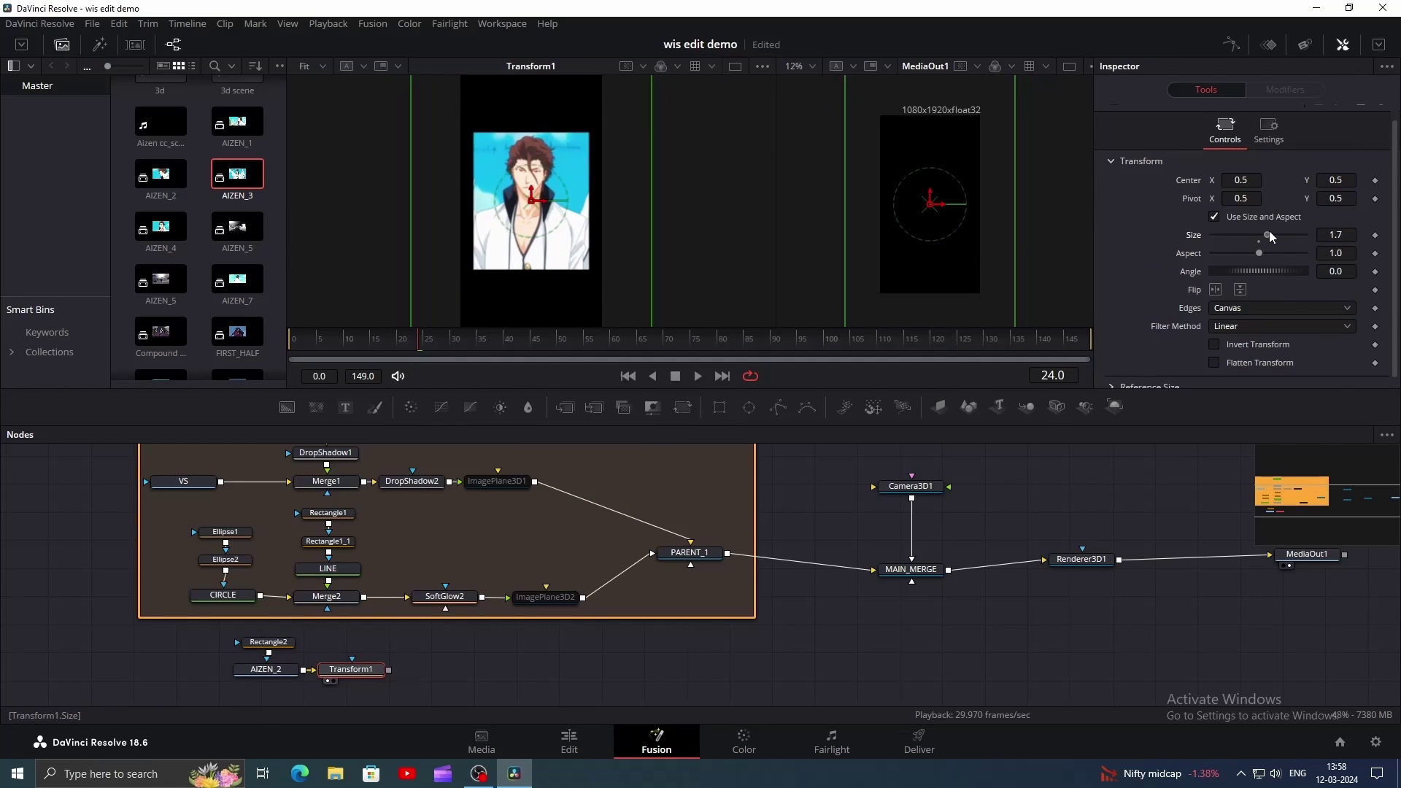
pyautogui.click(375, 407)
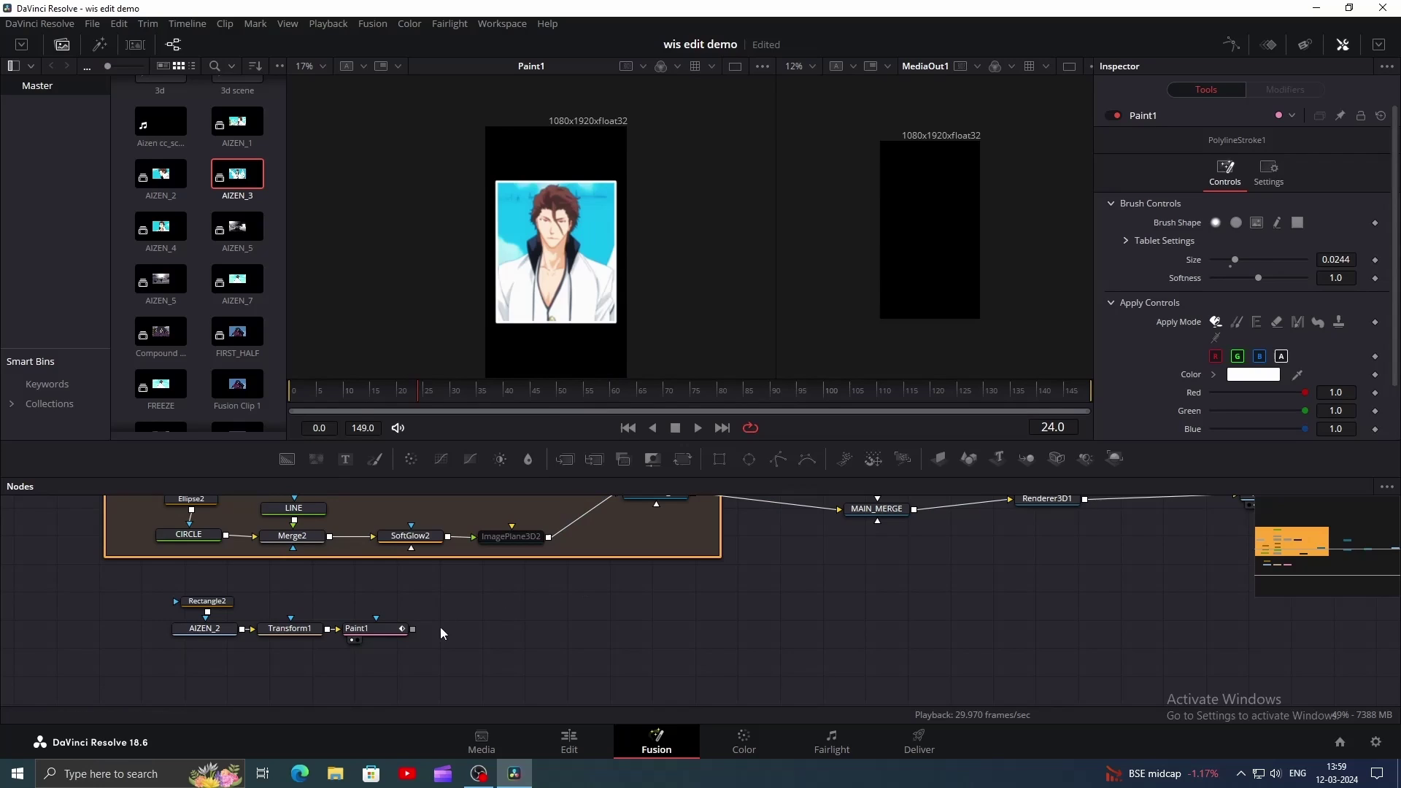
# Step: Add an image plane and a Merge3D node after Paint1, naming the merge PARENT_2
pyautogui.click(376, 632)
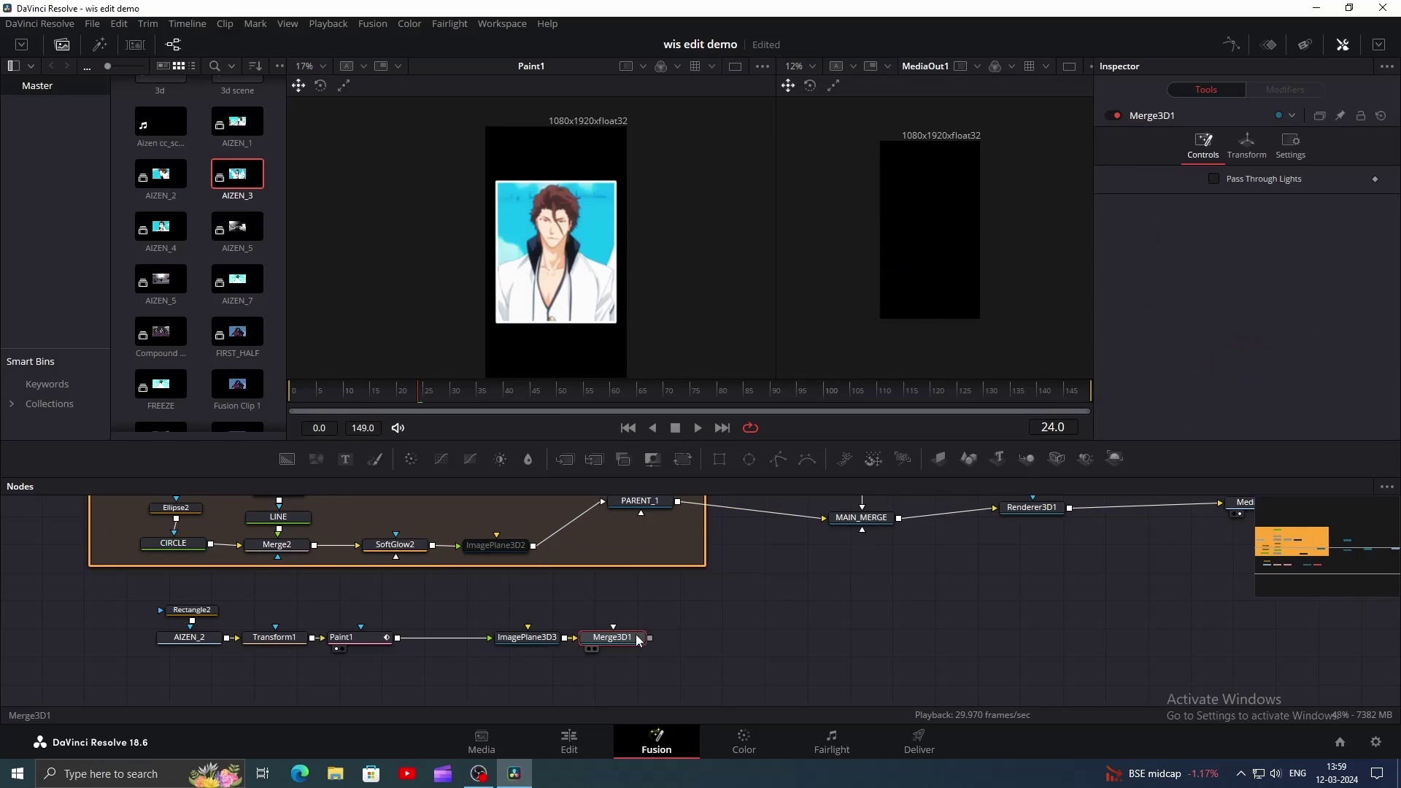
pyautogui.moveTo(639, 637); pyautogui.dragTo(787, 632)
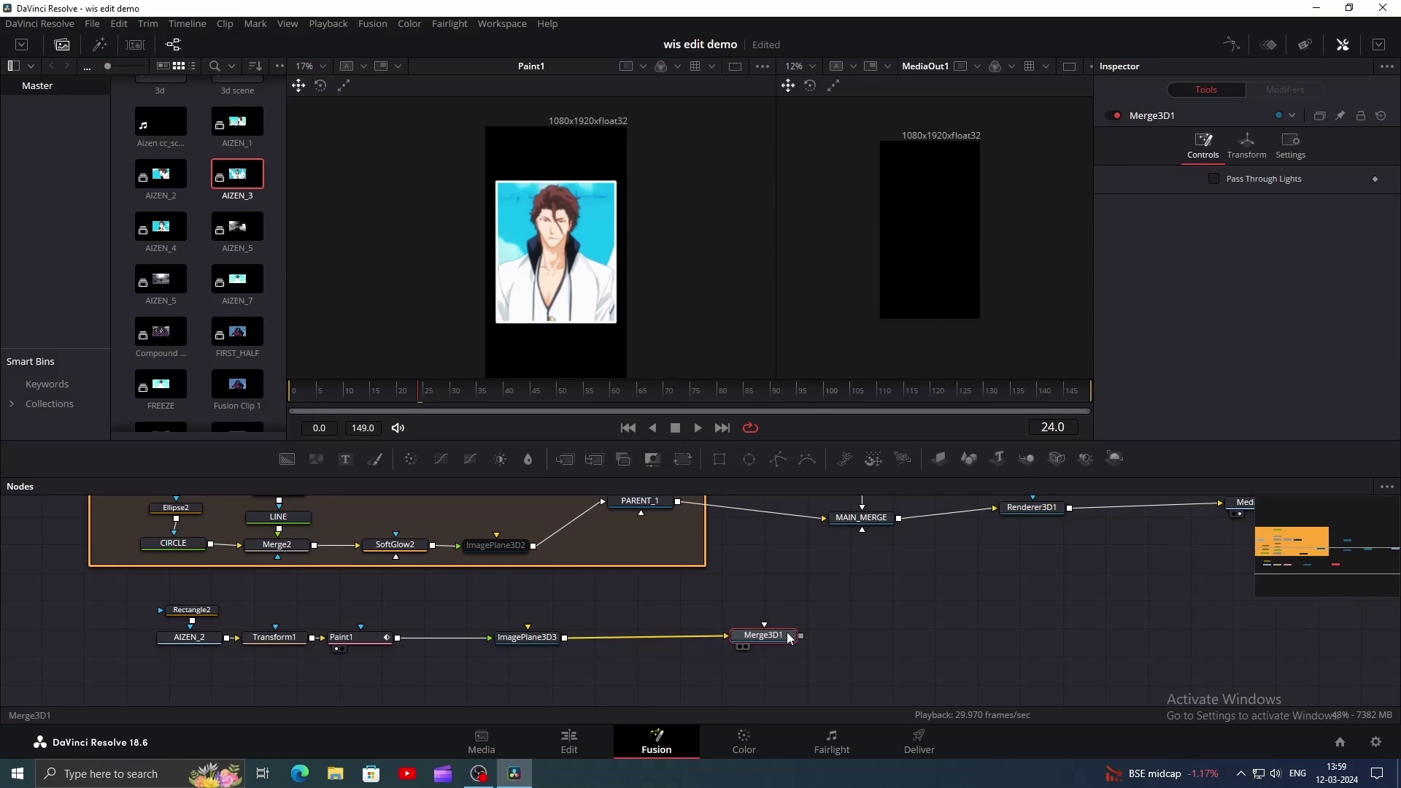
pyautogui.press('F2')
pyautogui.write('PARENT_2')
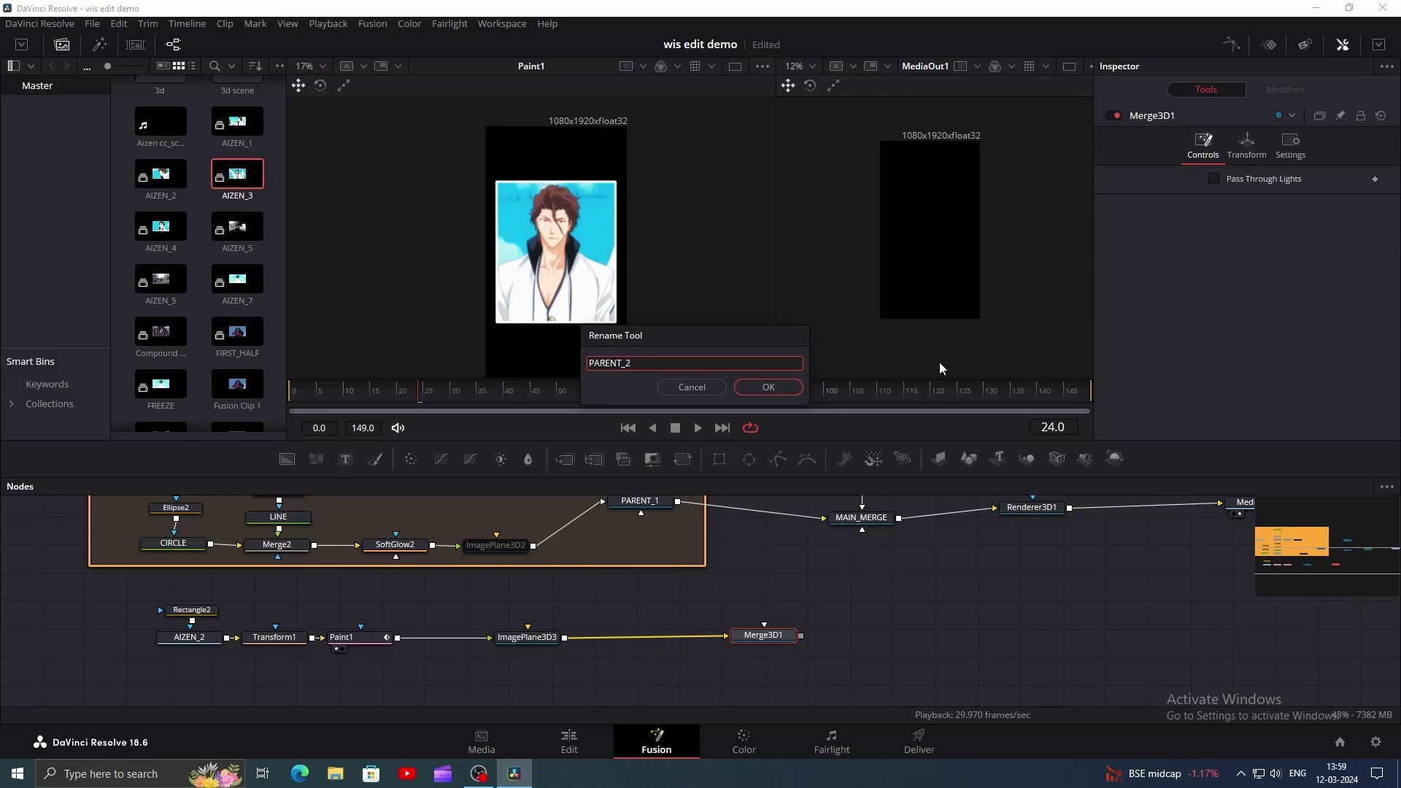
pyautogui.click(768, 387)
# Step: Duplicate the circle and line nodes through SoftGlow2 and place the copy below the AIZEN_2 branch
pyautogui.moveTo(485, 672); pyautogui.dragTo(485, 672)
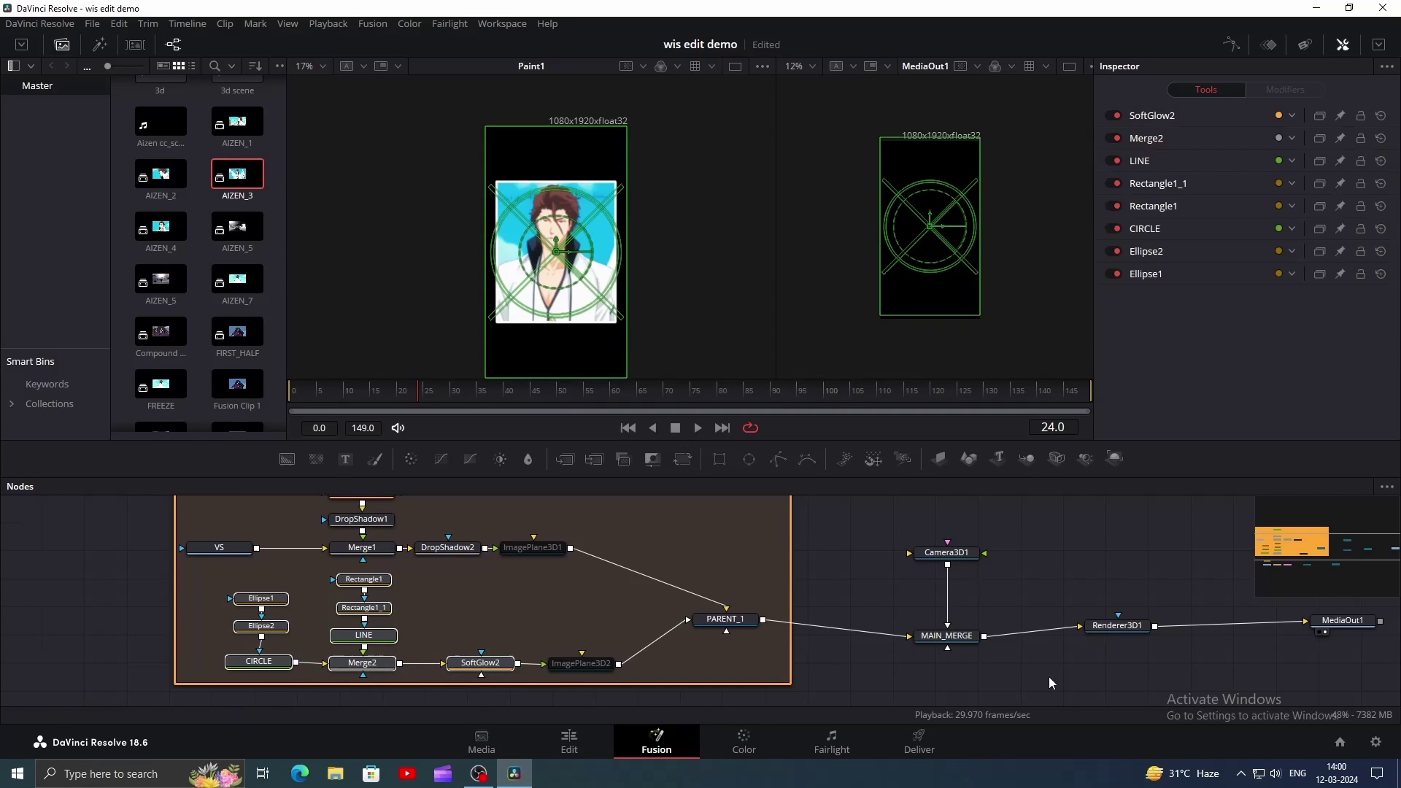
pyautogui.scroll(-5, 985, 584)
pyautogui.hotkey('ctrl', 'v')
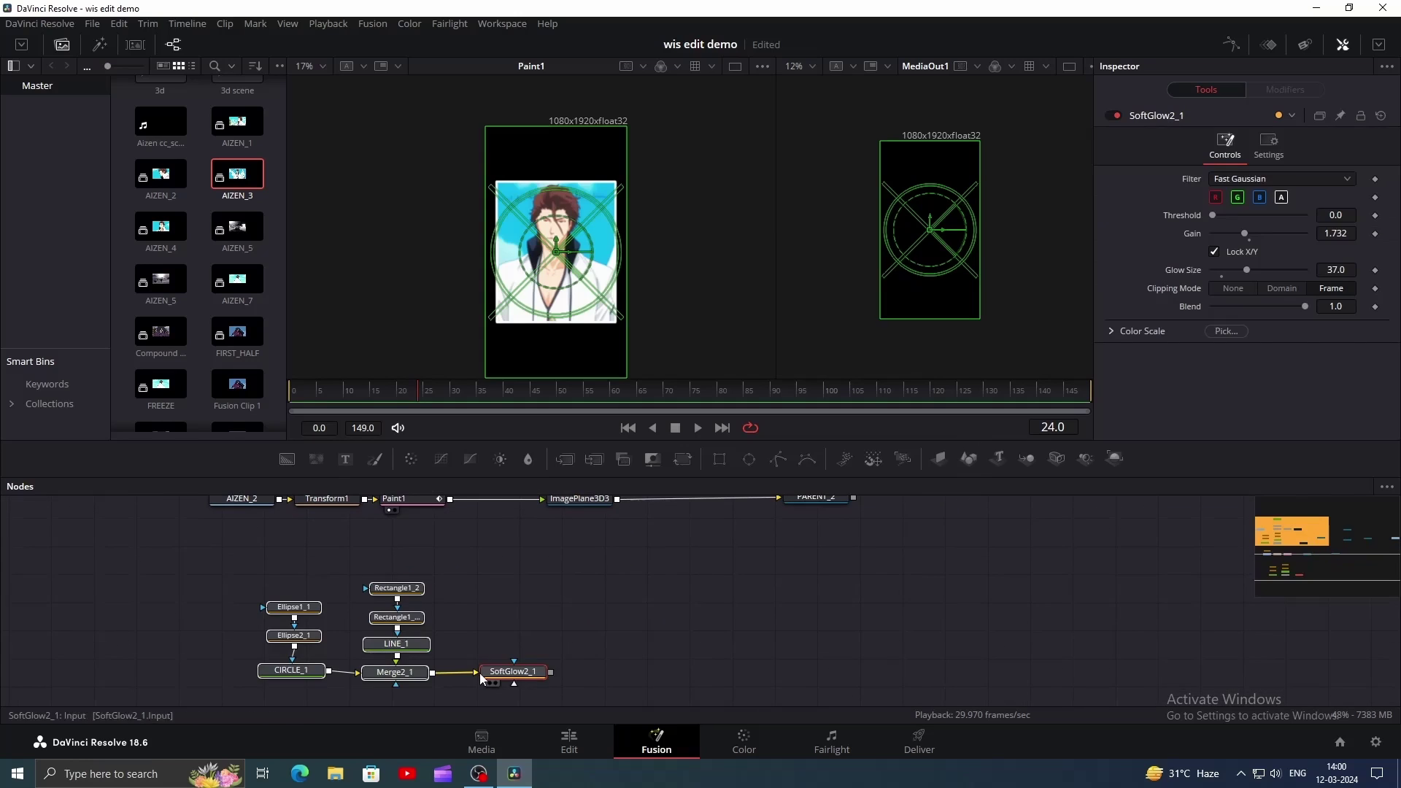
pyautogui.moveTo(503, 678); pyautogui.dragTo(470, 621)
# Step: Add an image plane after SoftGlow2_1, feed it into PARENT_2, and connect PARENT_2 to MAIN_MERGE
pyautogui.click(481, 616)
pyautogui.click(939, 458)
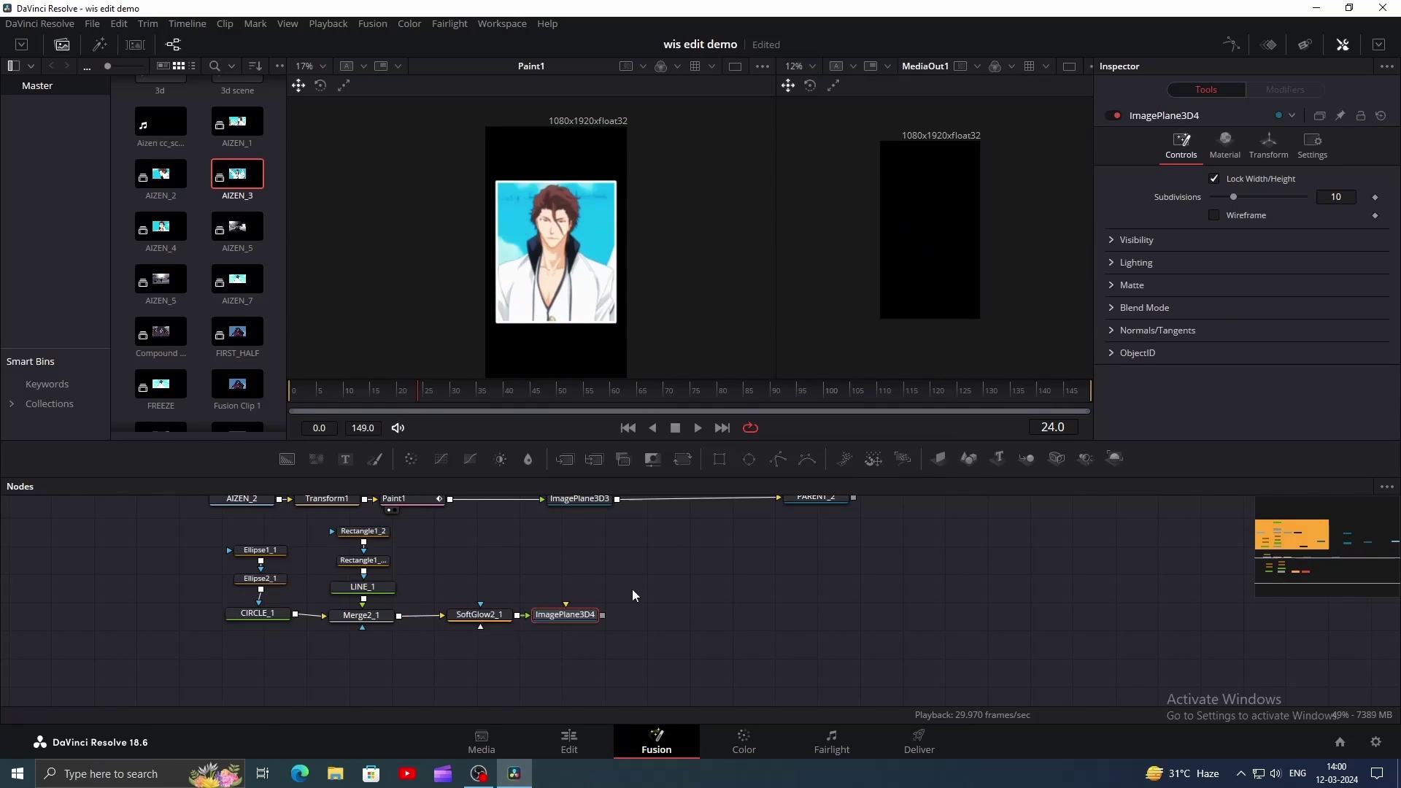
pyautogui.moveTo(602, 614); pyautogui.dragTo(817, 507)
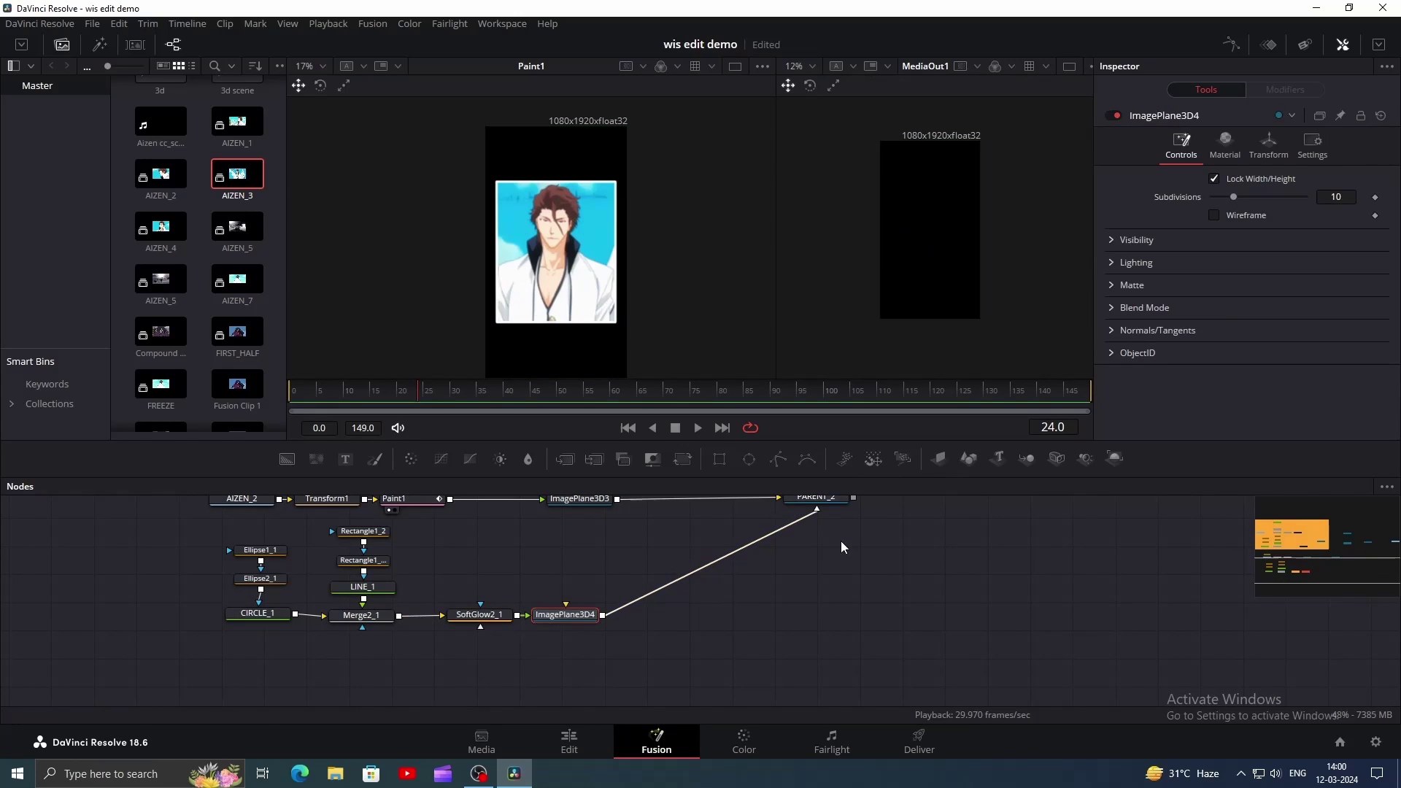
pyautogui.moveTo(891, 580); pyautogui.dragTo(630, 749)
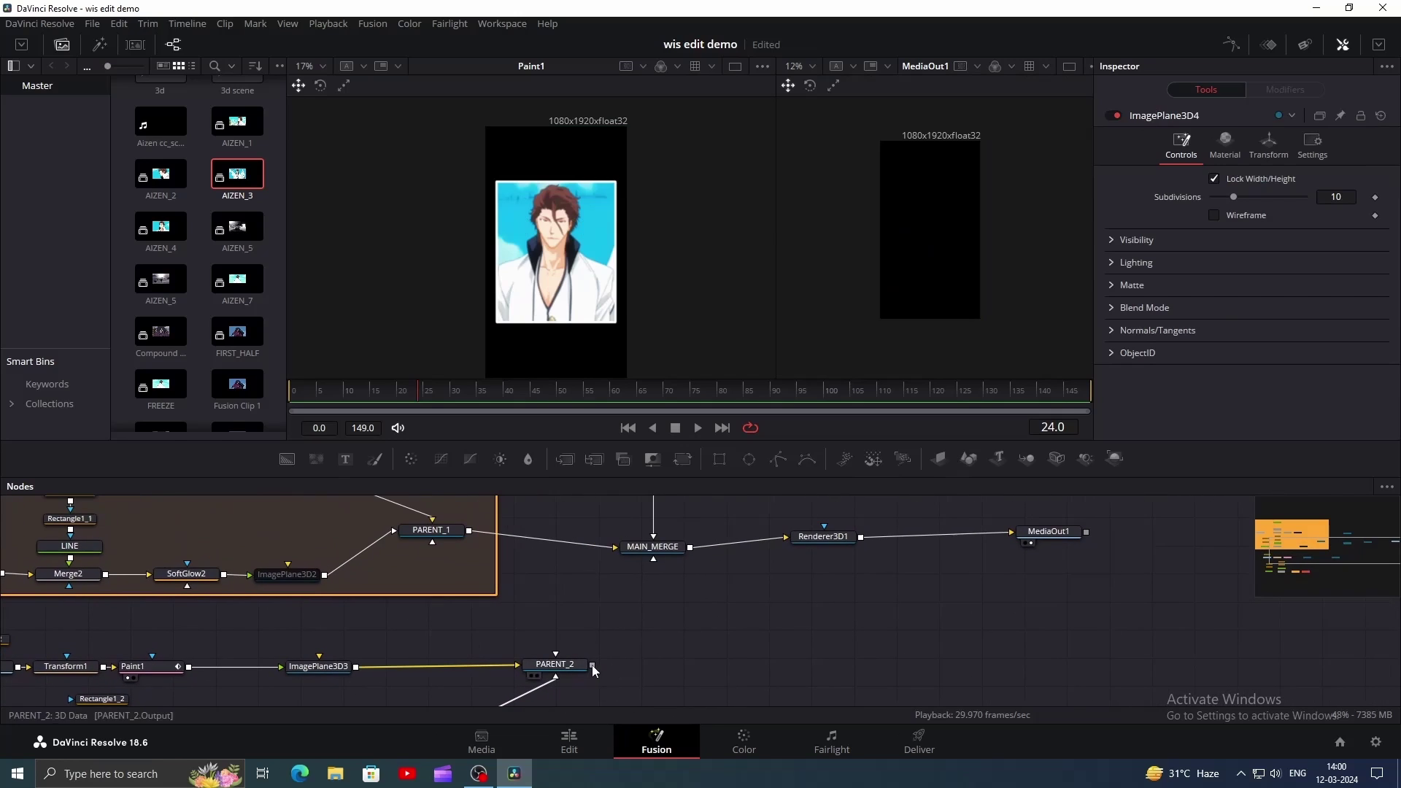
pyautogui.moveTo(592, 664); pyautogui.dragTo(670, 554)
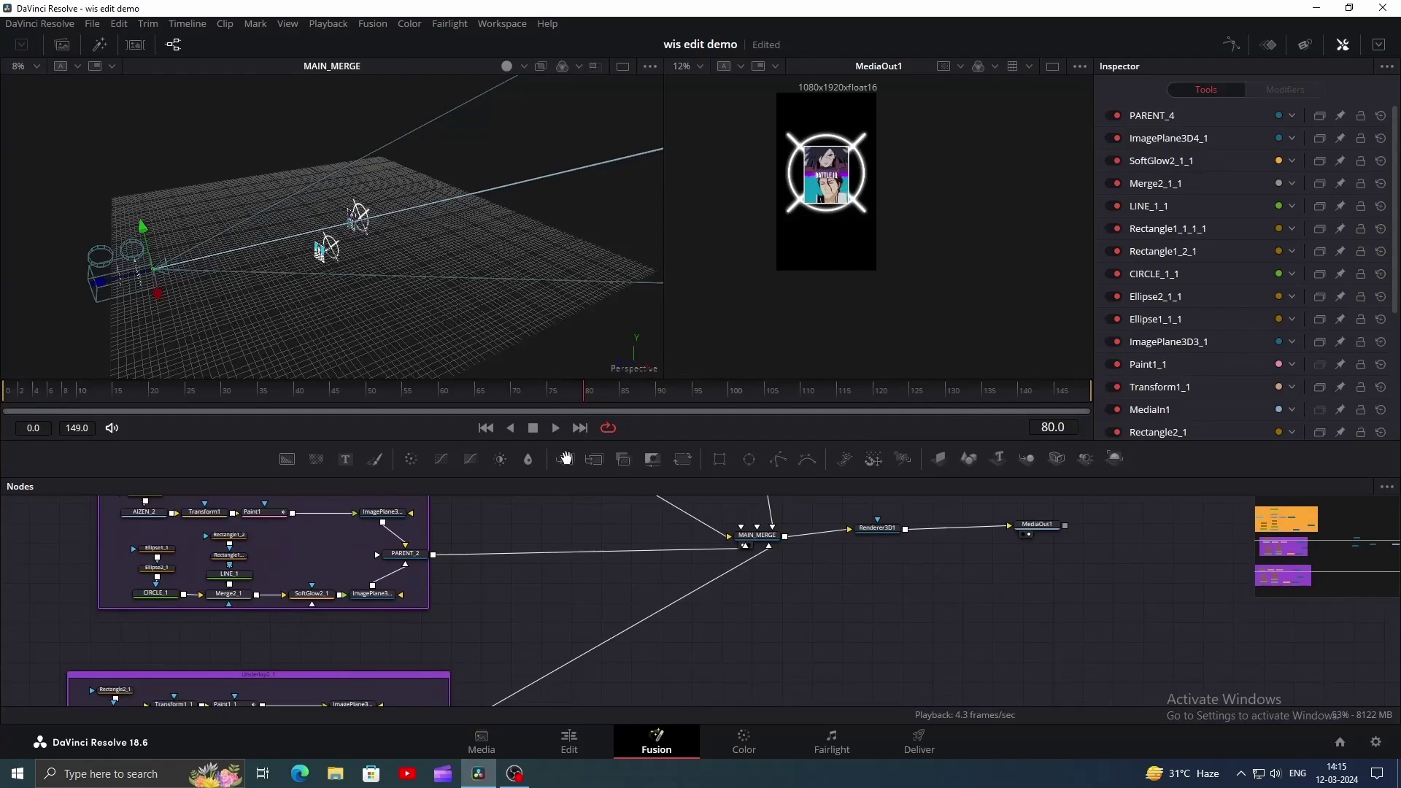
# Step: Review the node groups feeding MAIN_MERGE and inspect PARENT_1 in the 3D viewer
pyautogui.scroll(-3, 499, 523)
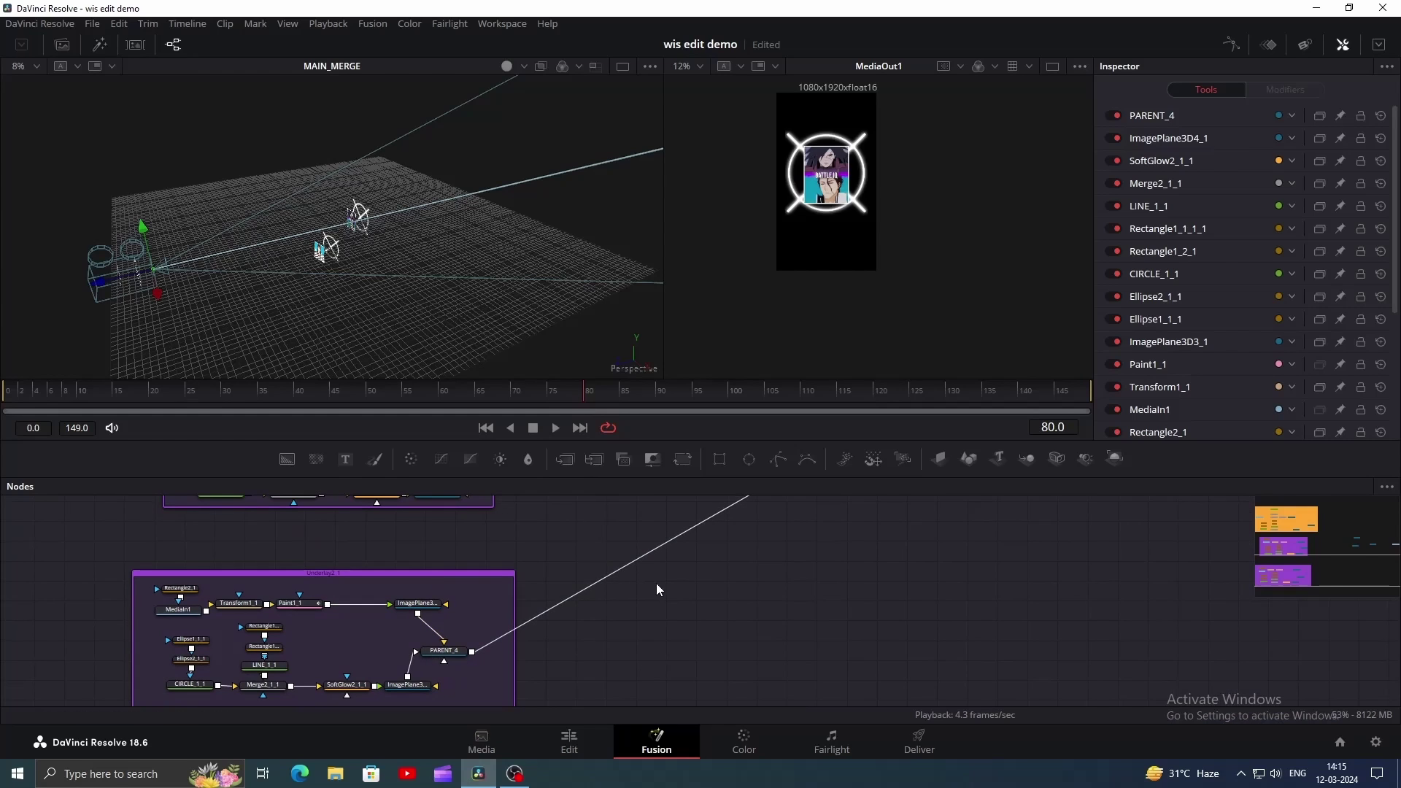
pyautogui.scroll(5, 595, 548)
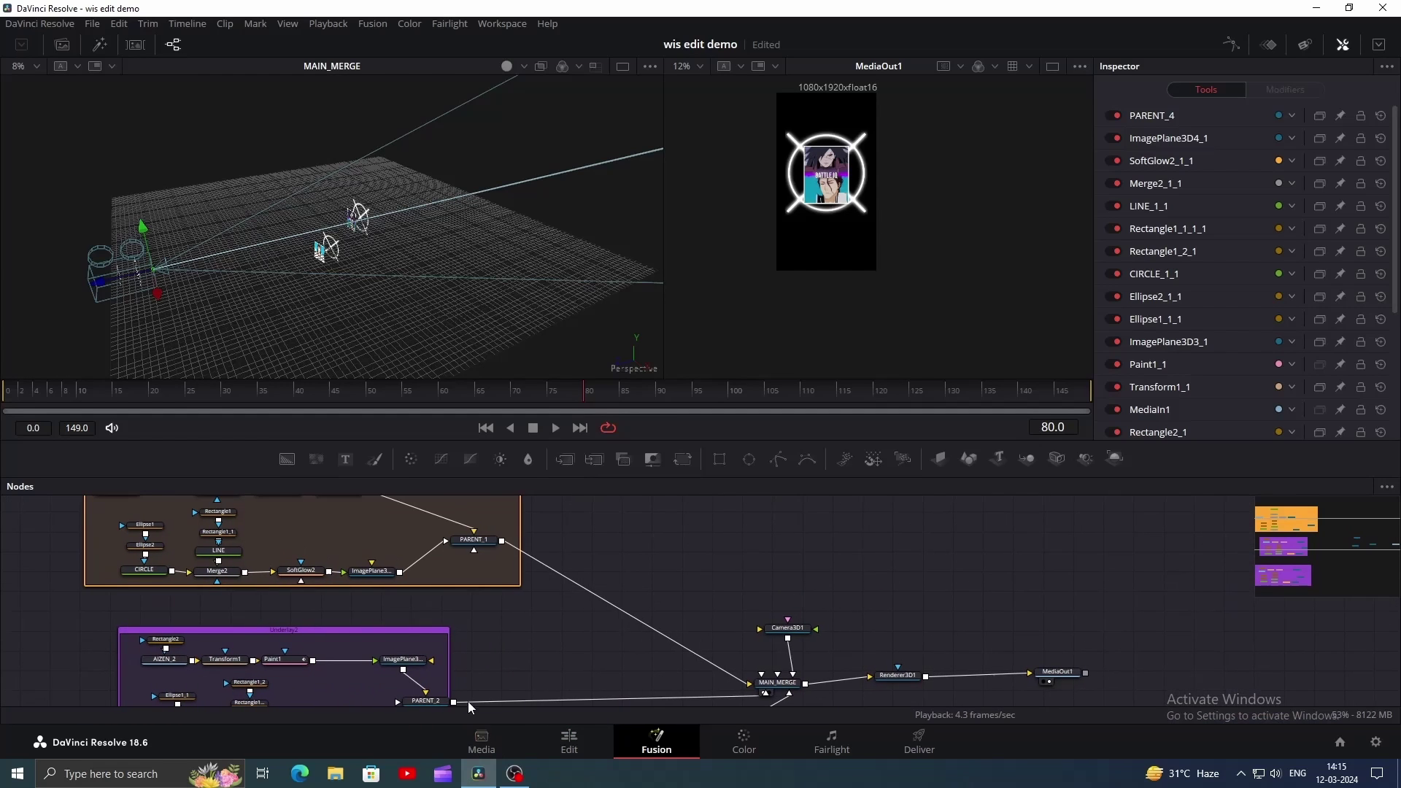
pyautogui.click(473, 539)
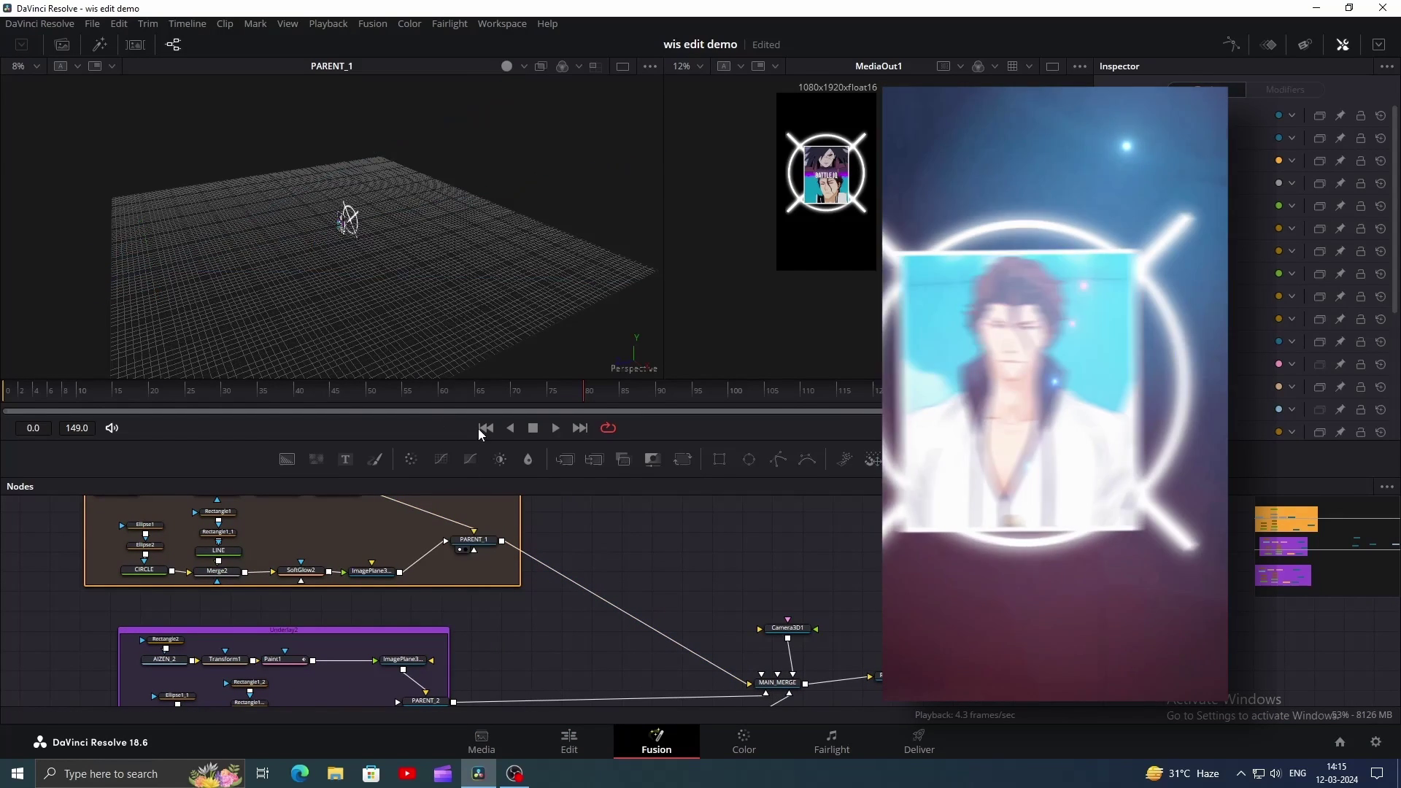
pyautogui.press('1')
pyautogui.moveTo(285, 312); pyautogui.dragTo(452, 233)
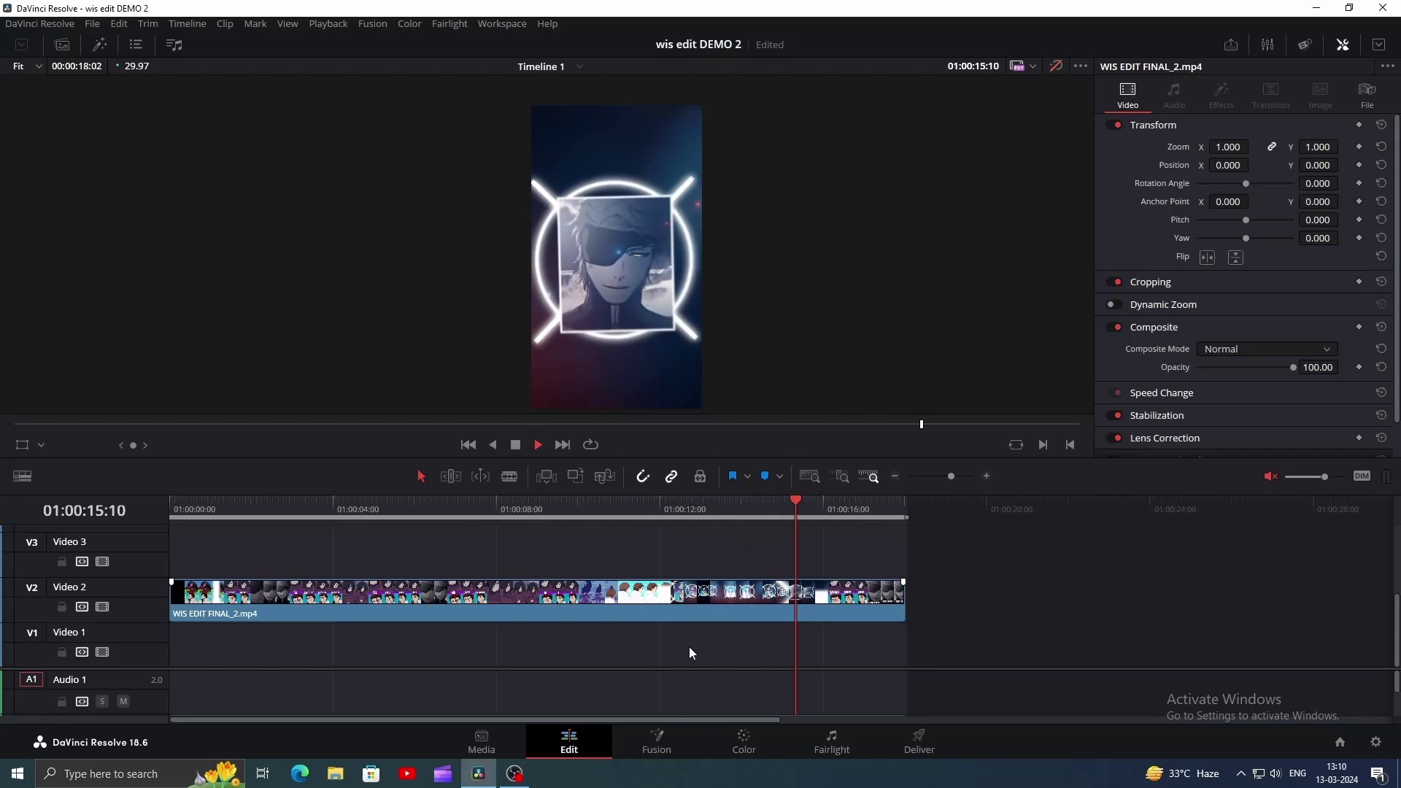
# Step: Replay the 3D section of WIS EDIT FINAL_2.mp4 in Timeline 1 from about 01:00:12
pyautogui.click(673, 505)
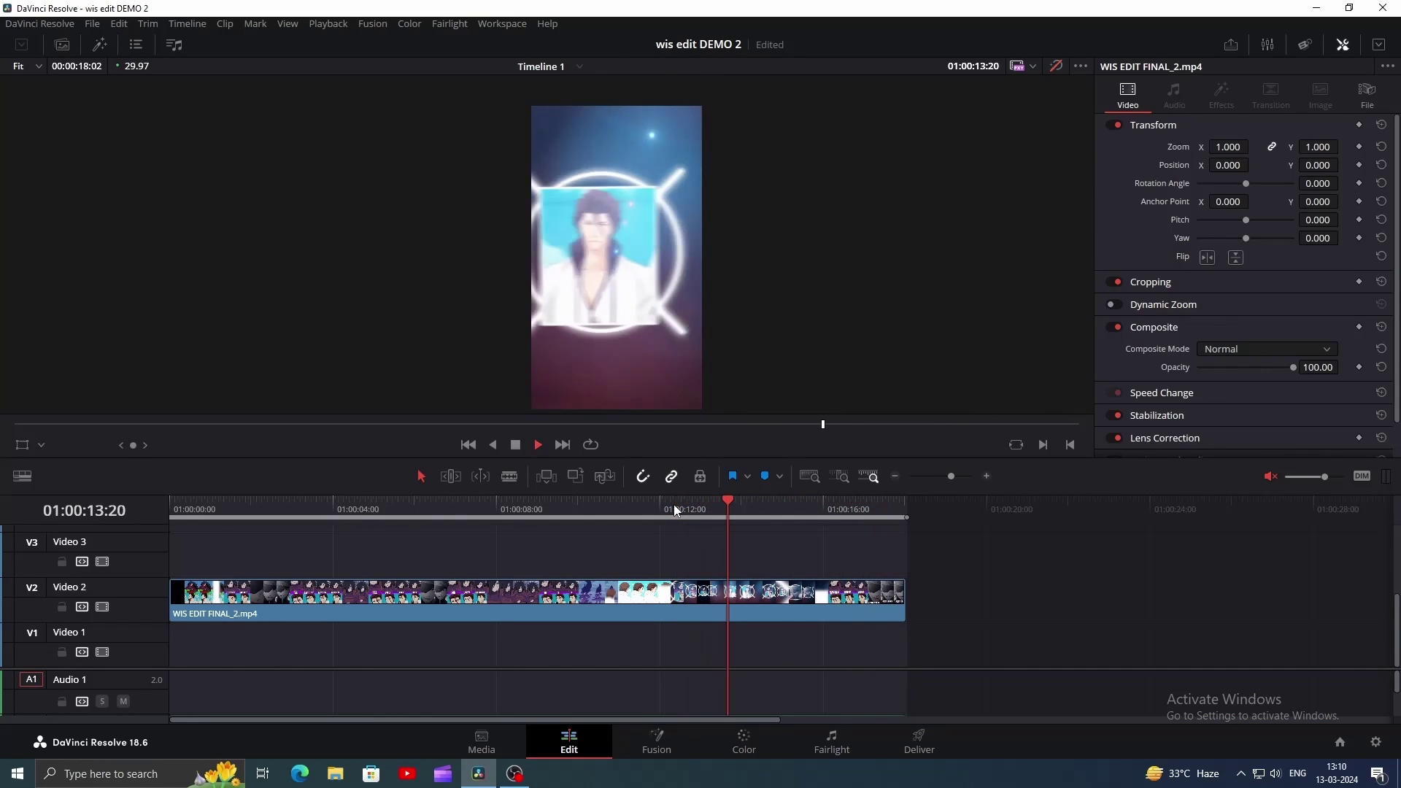
pyautogui.click(673, 505)
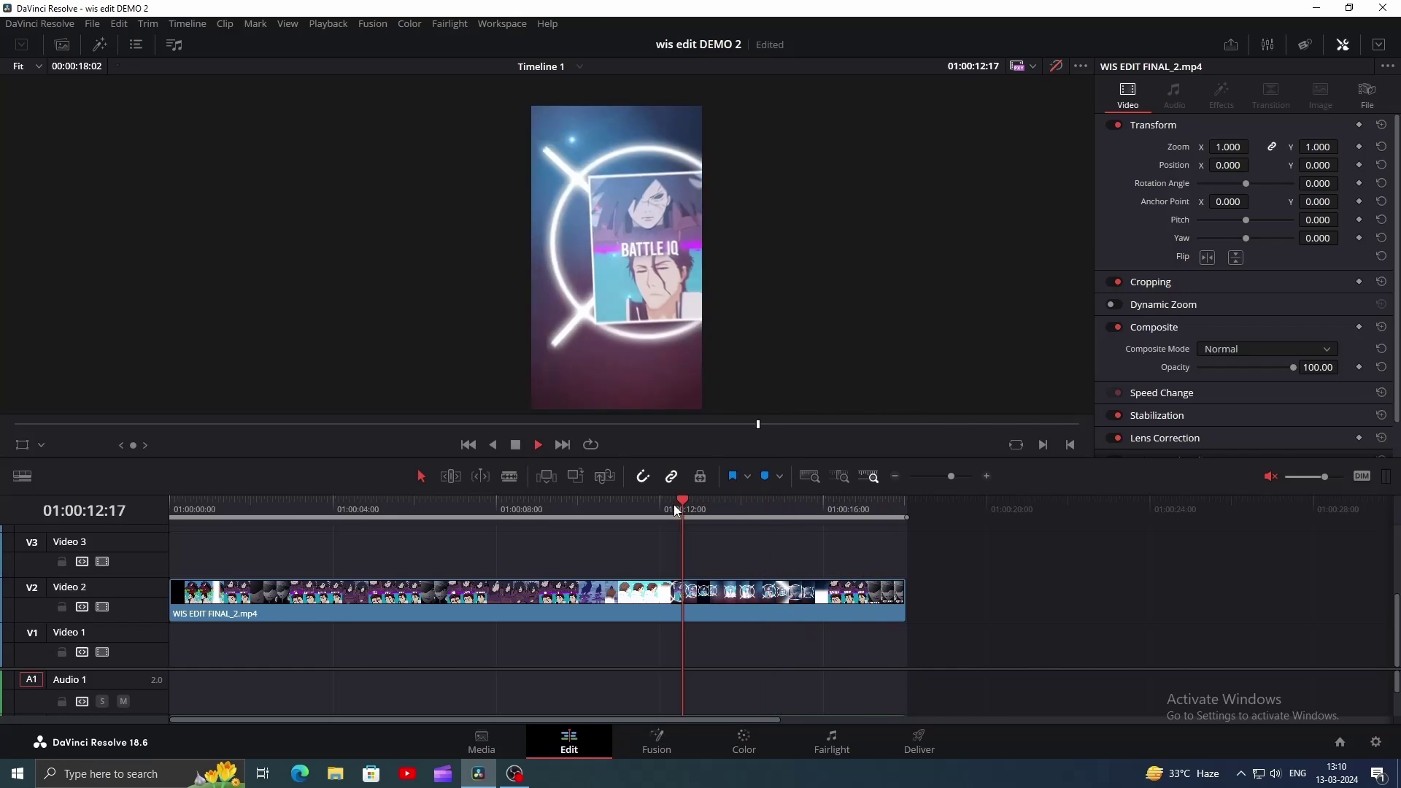